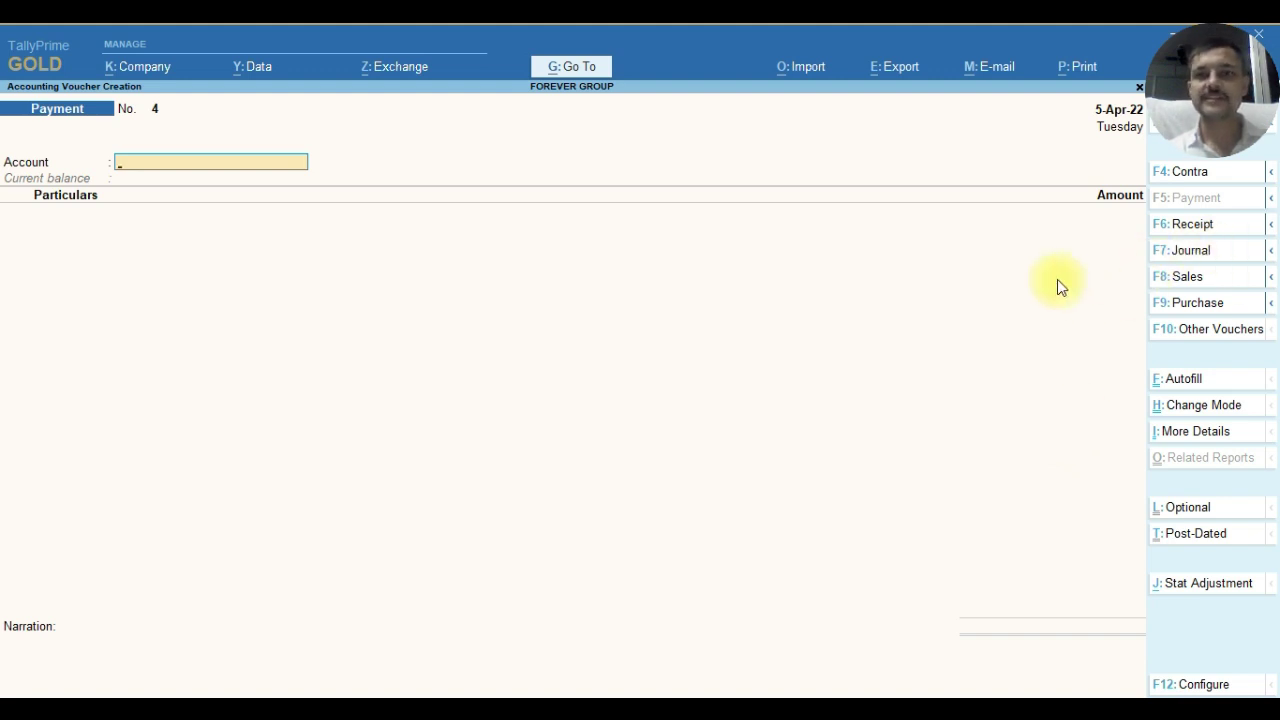
Start a Purchase voucher and change its mode to As Voucher.
click(1163, 312)
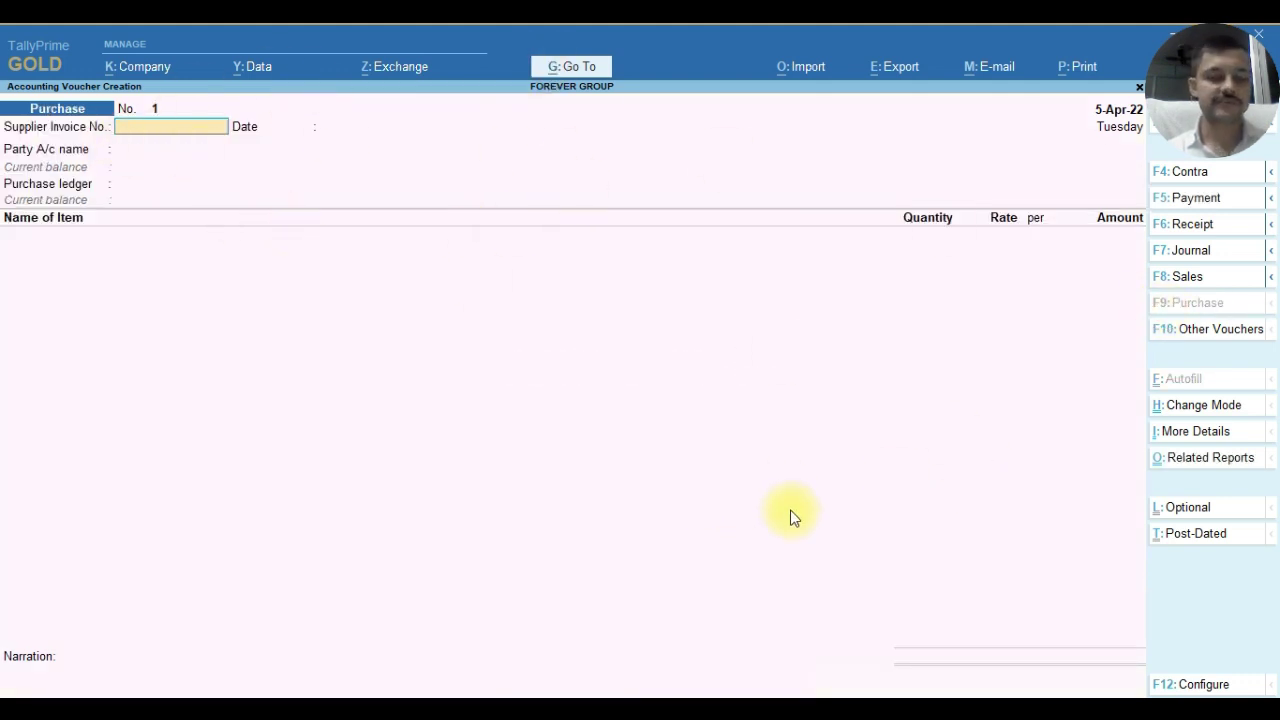
key(ctrl+h)
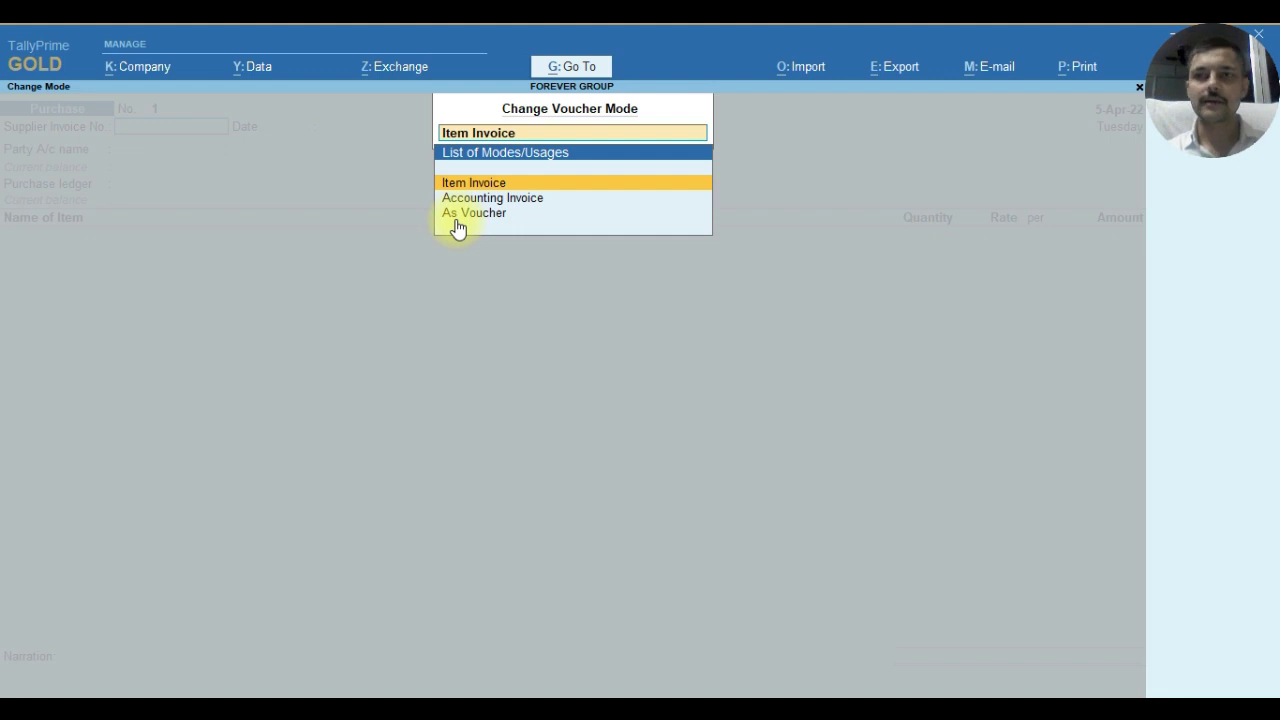
key(Down)
key(Down)
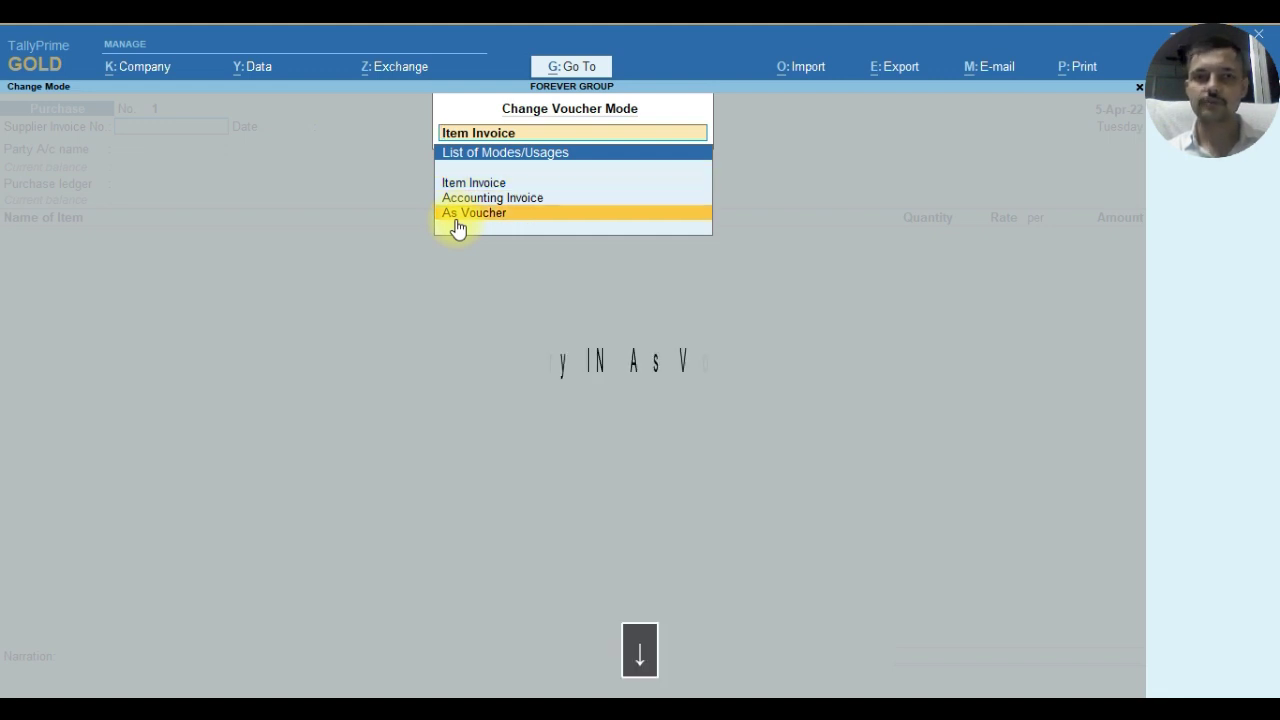
click(455, 215)
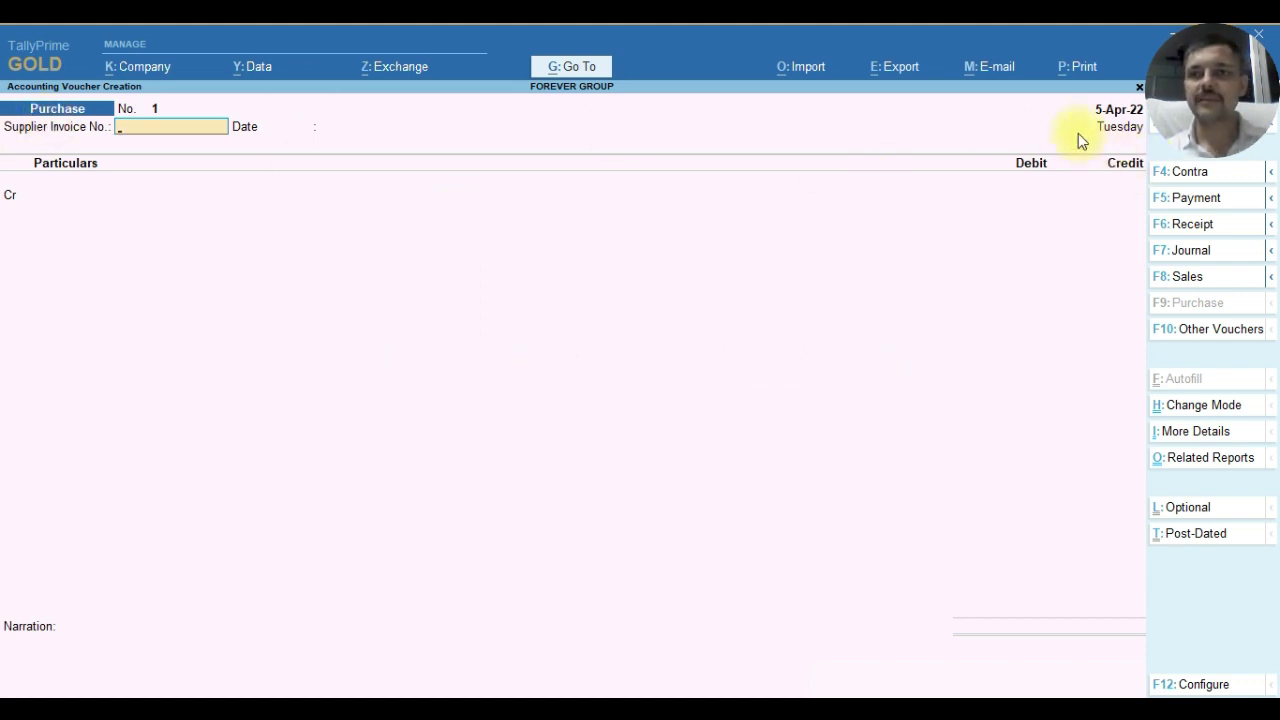
Set the voucher date to 6-4-2022 and enter supplier invoice number 2234 with the date 6-Apr-22.
key(F2)
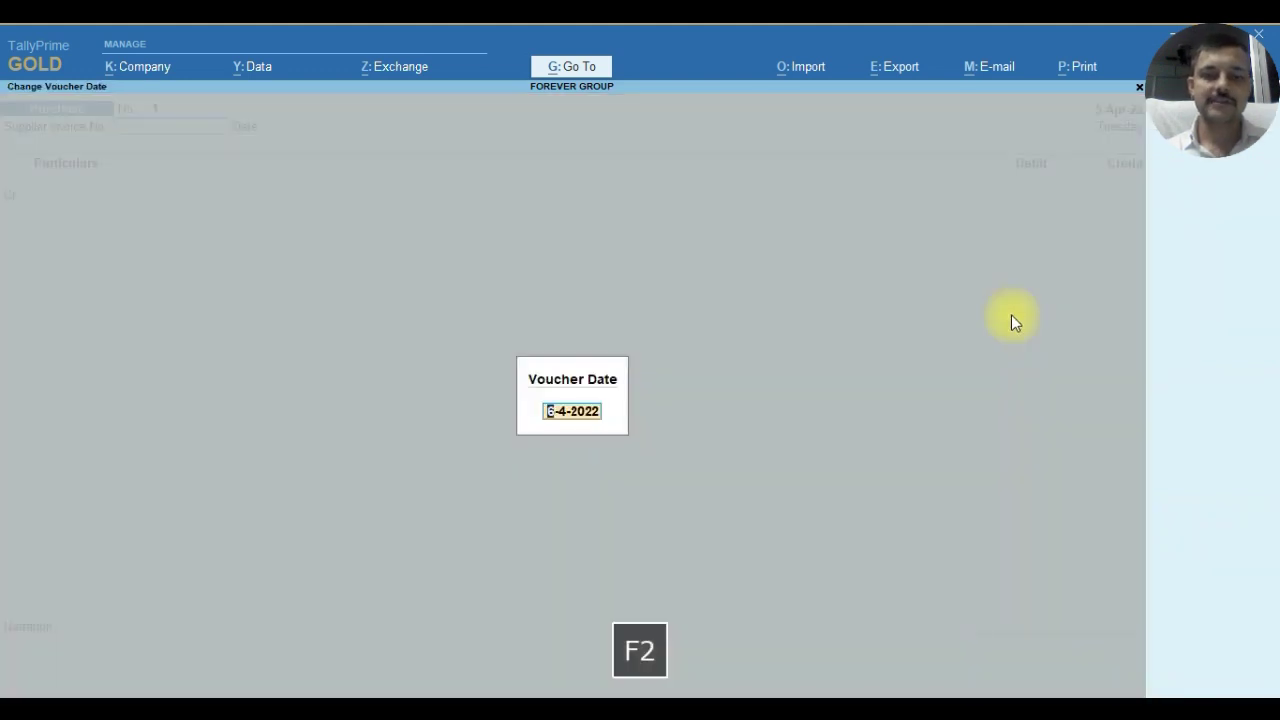
key(Return)
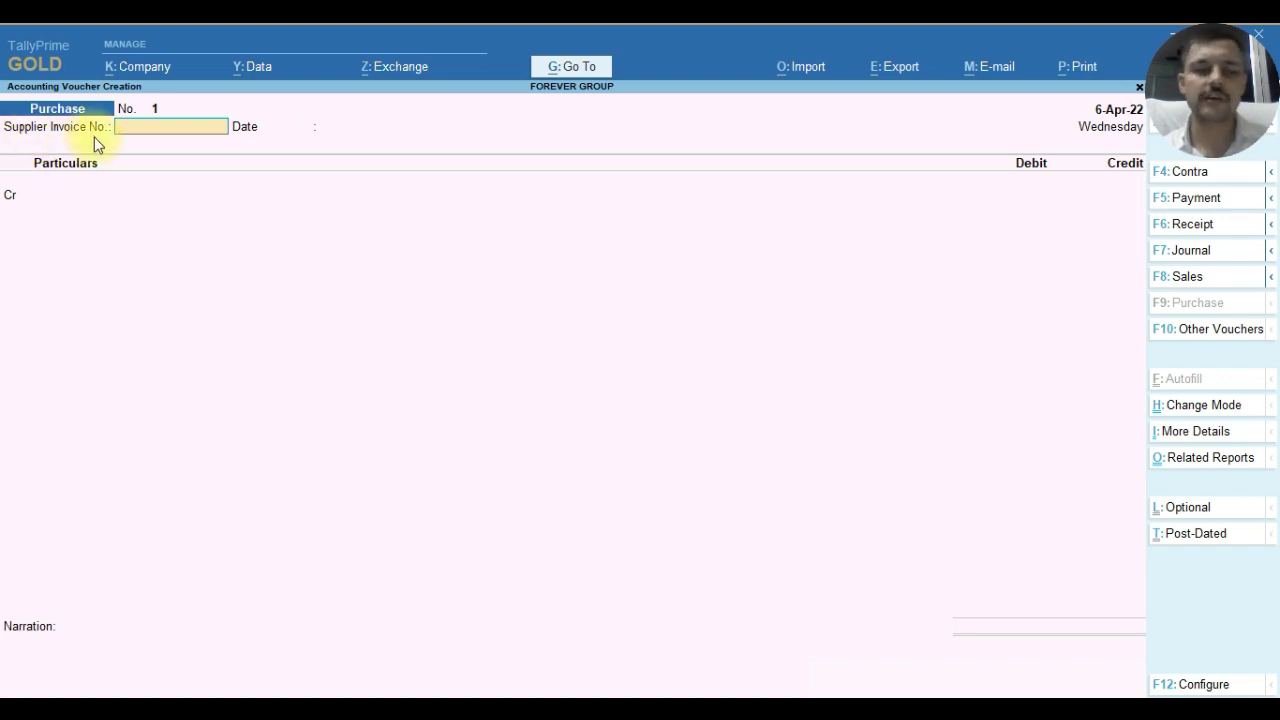
text(2234)
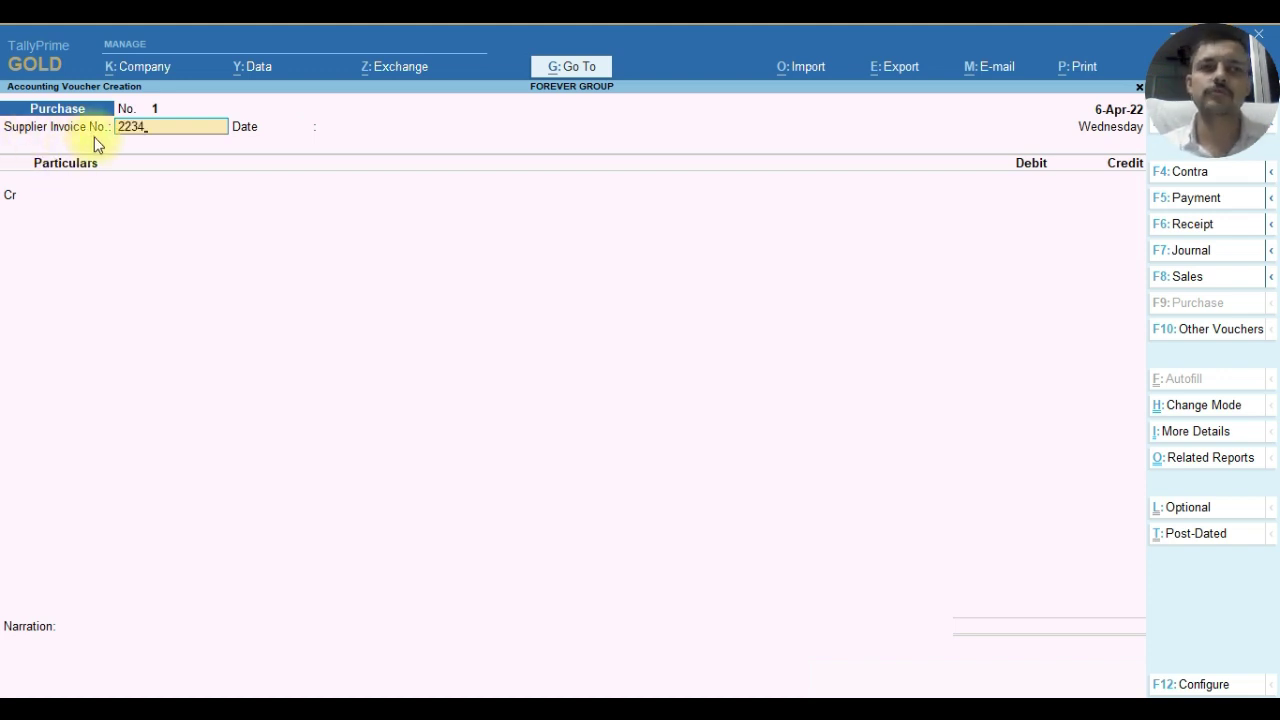
key(Return)
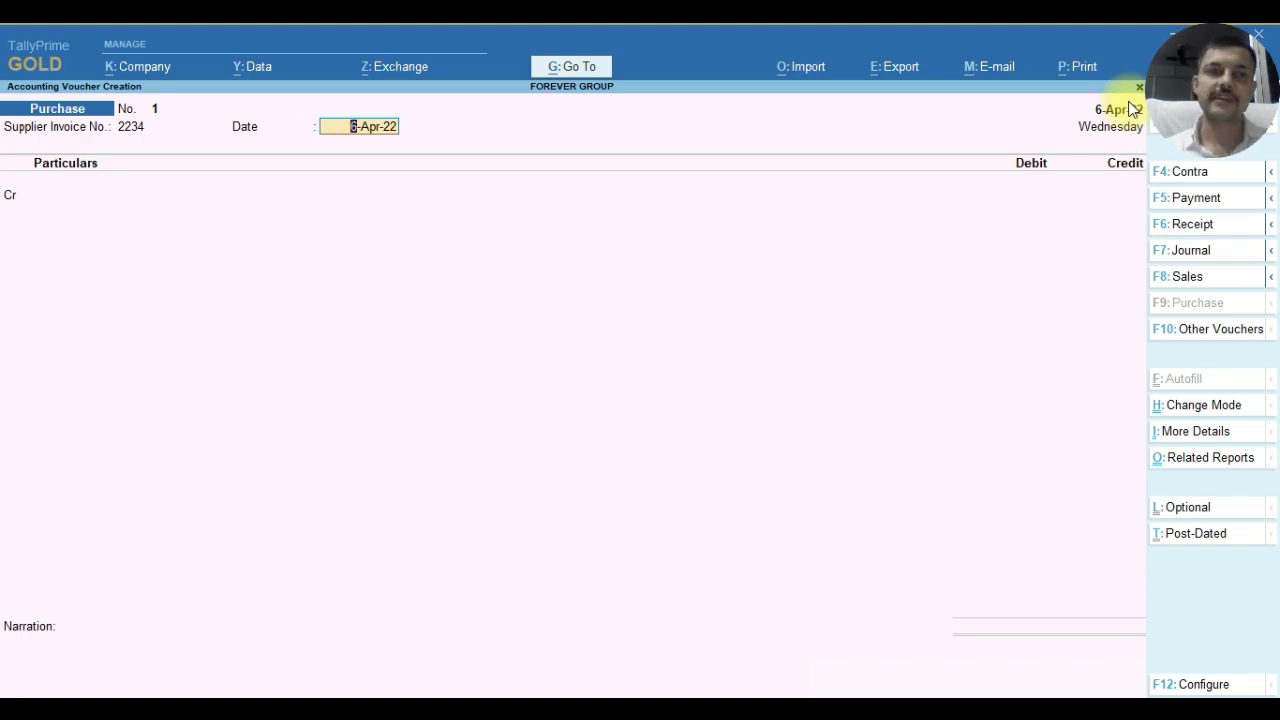
key(Return)
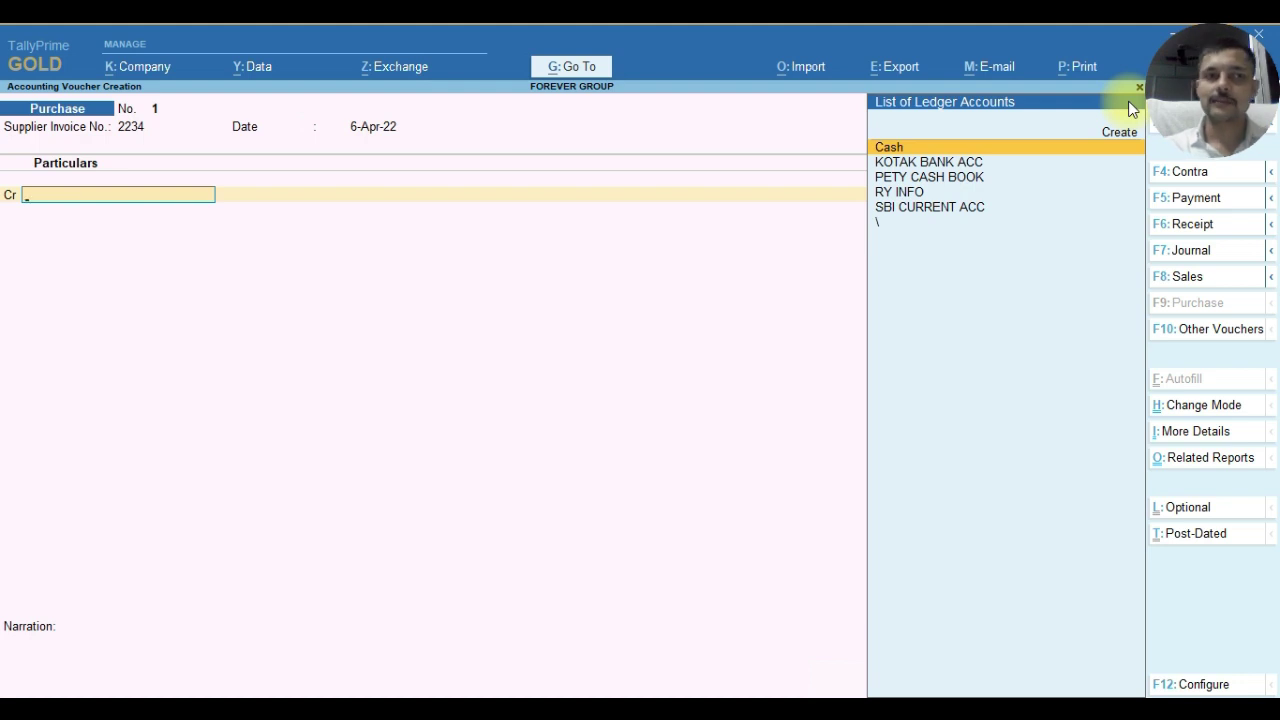
Select Cash as the credit ledger of the purchase voucher and leave all its receipt details blank.
text(C)
key(Return)
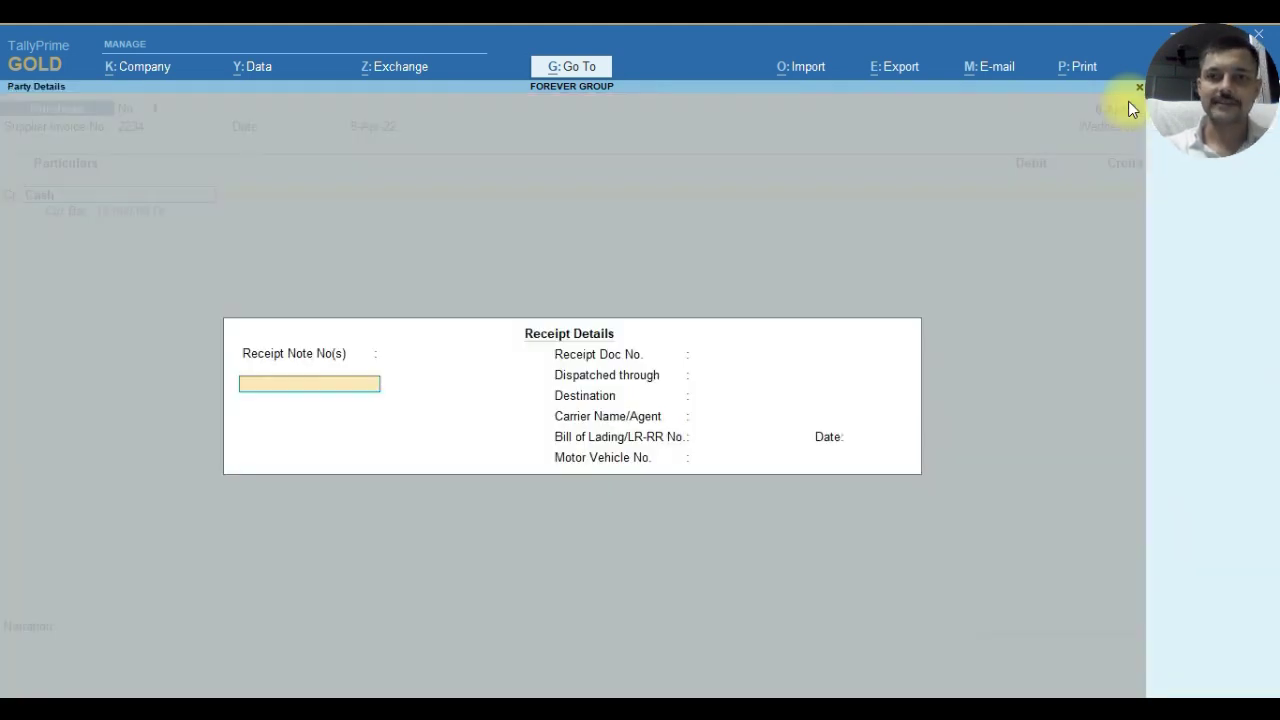
key(Return)
key(Return)
key(Return)
key(Return)
key(Return)
key(Return)
key(Return)
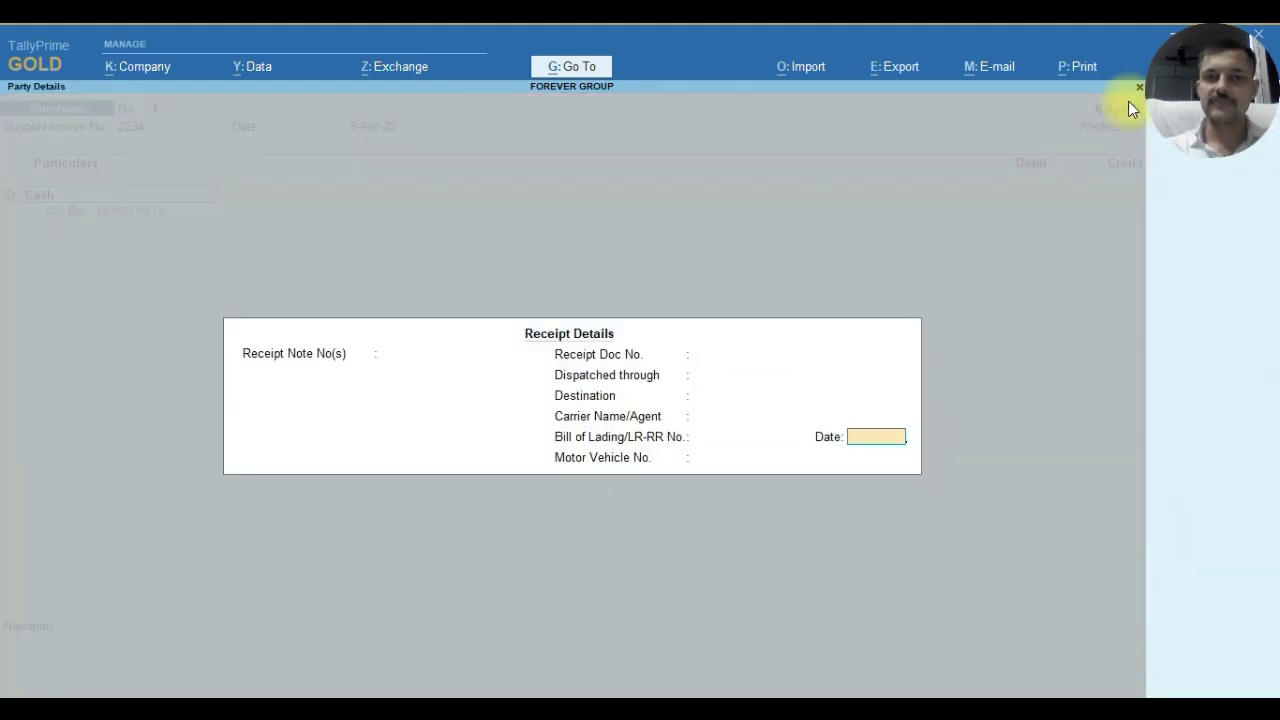
key(Return)
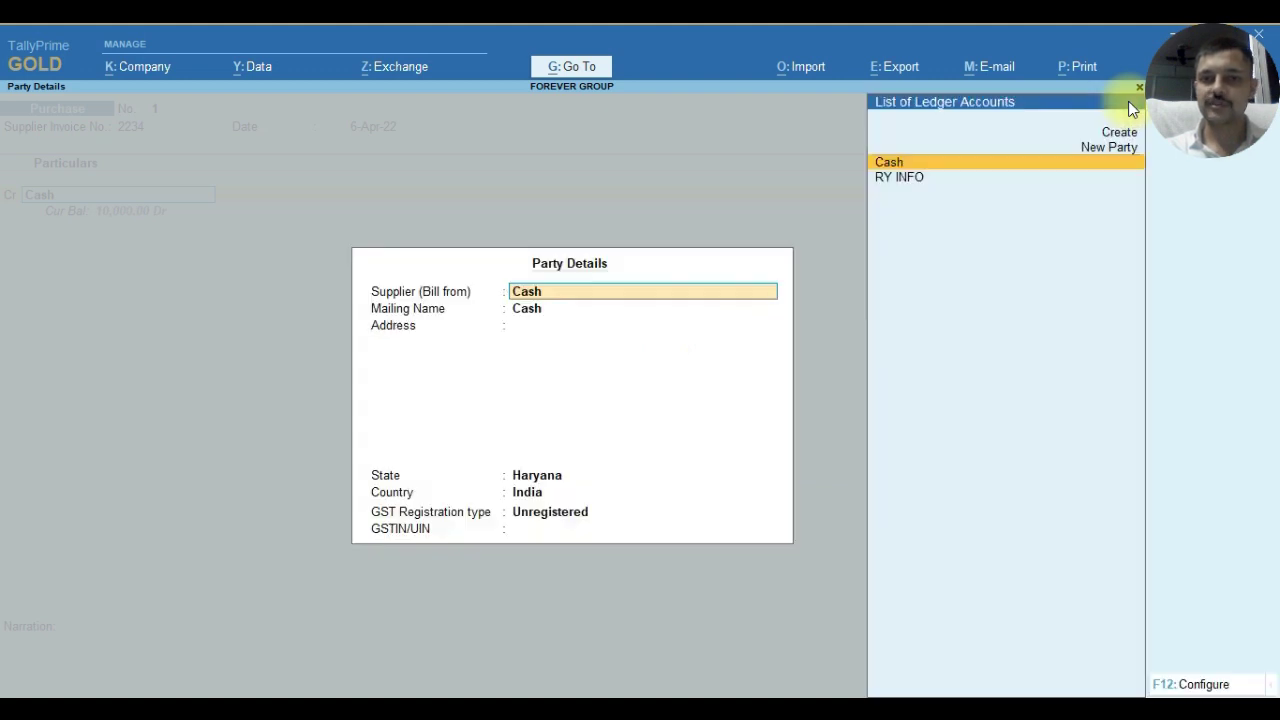
key(Return)
key(Return)
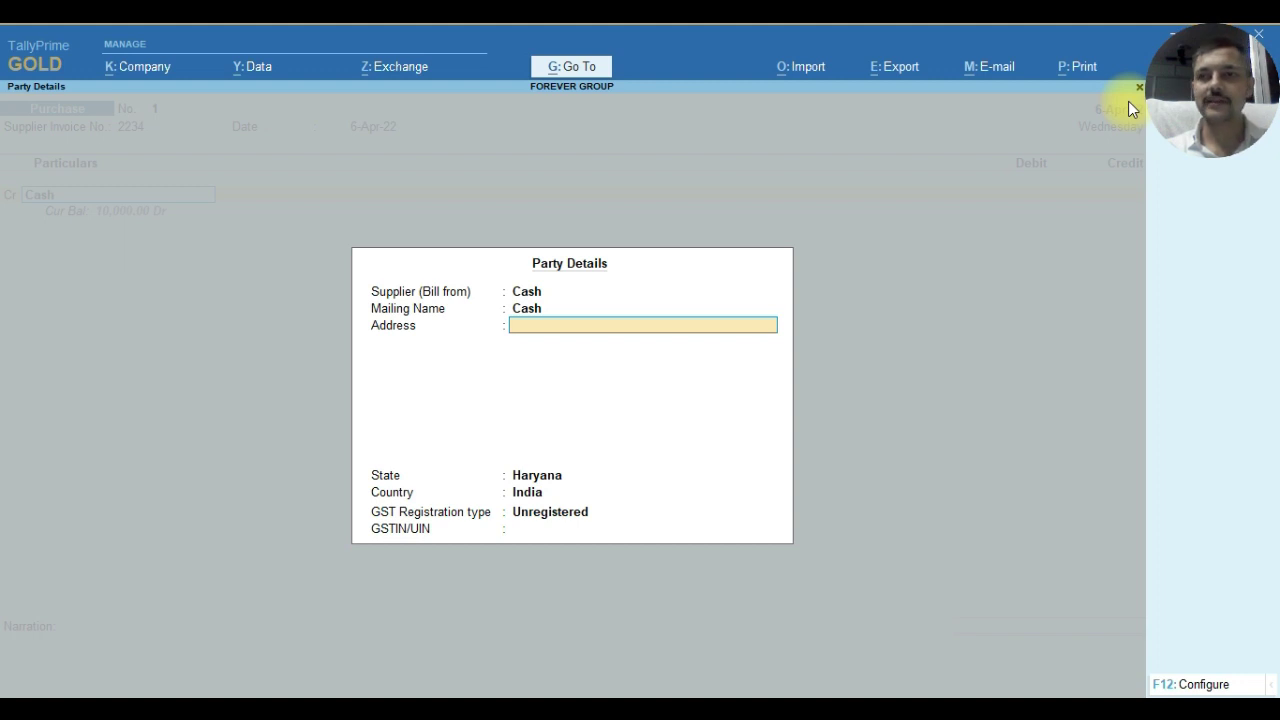
key(Up)
key(Up)
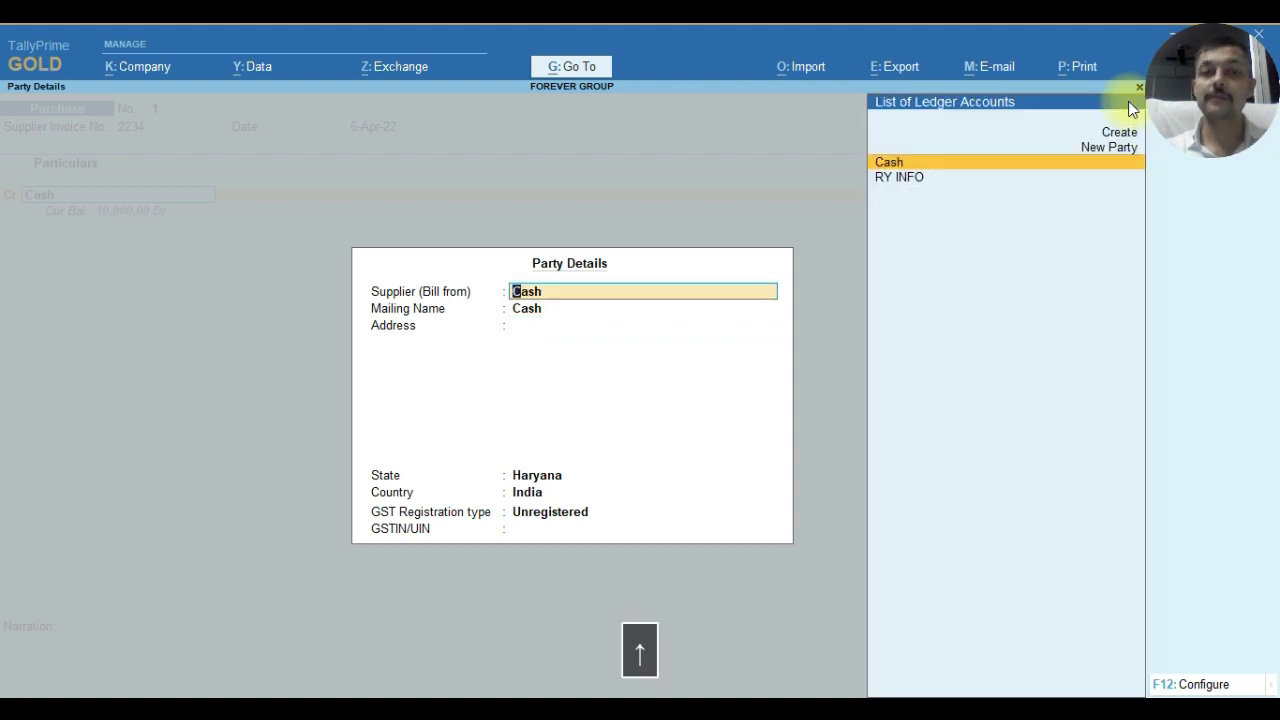
key(Down)
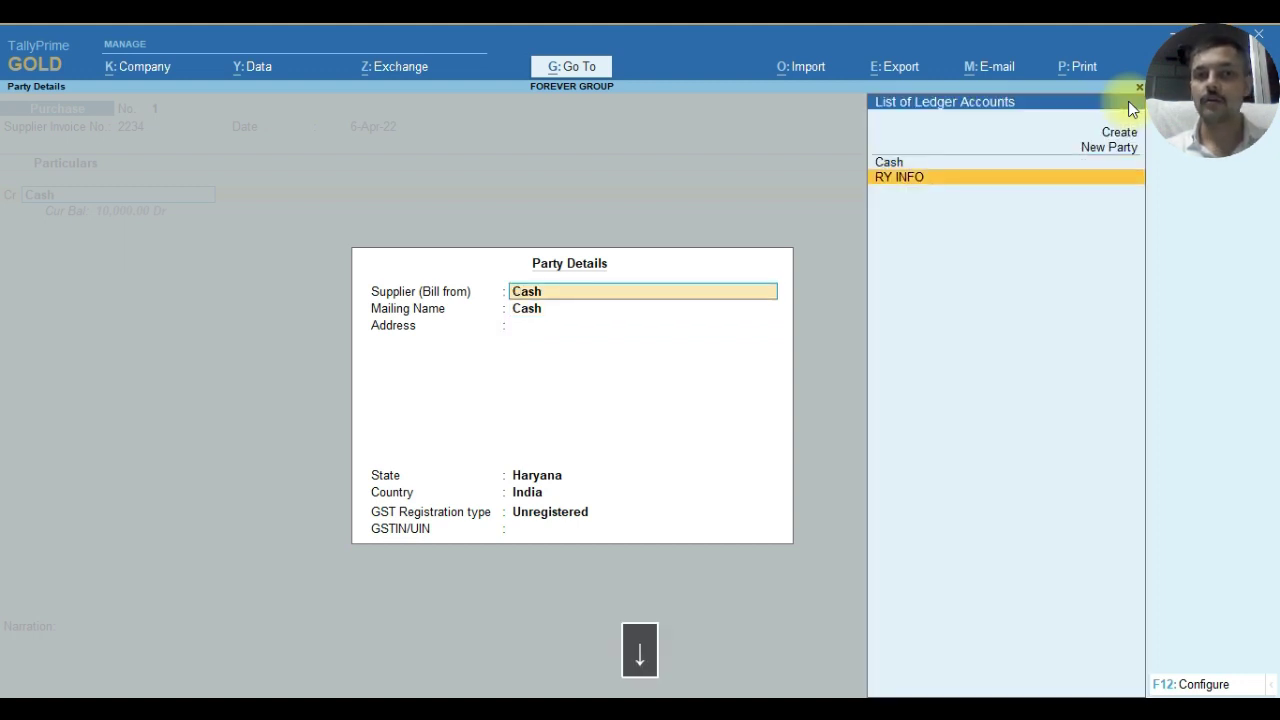
key(Return)
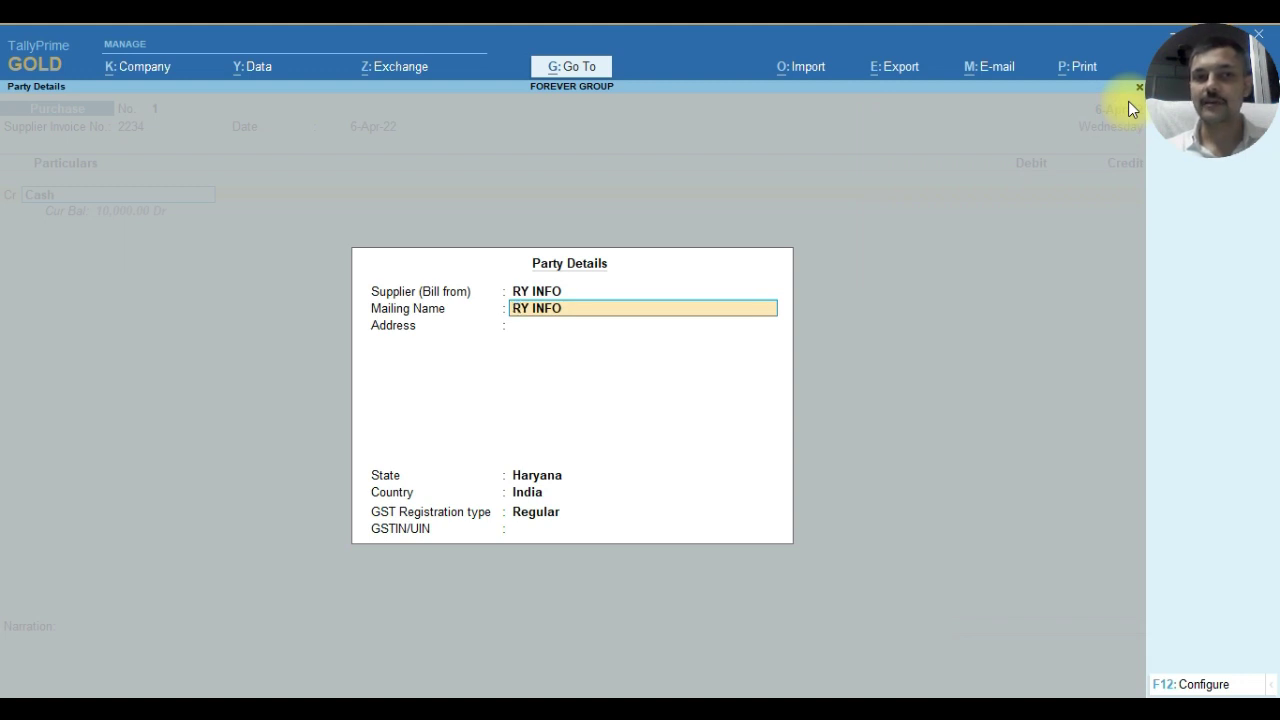
key(Up)
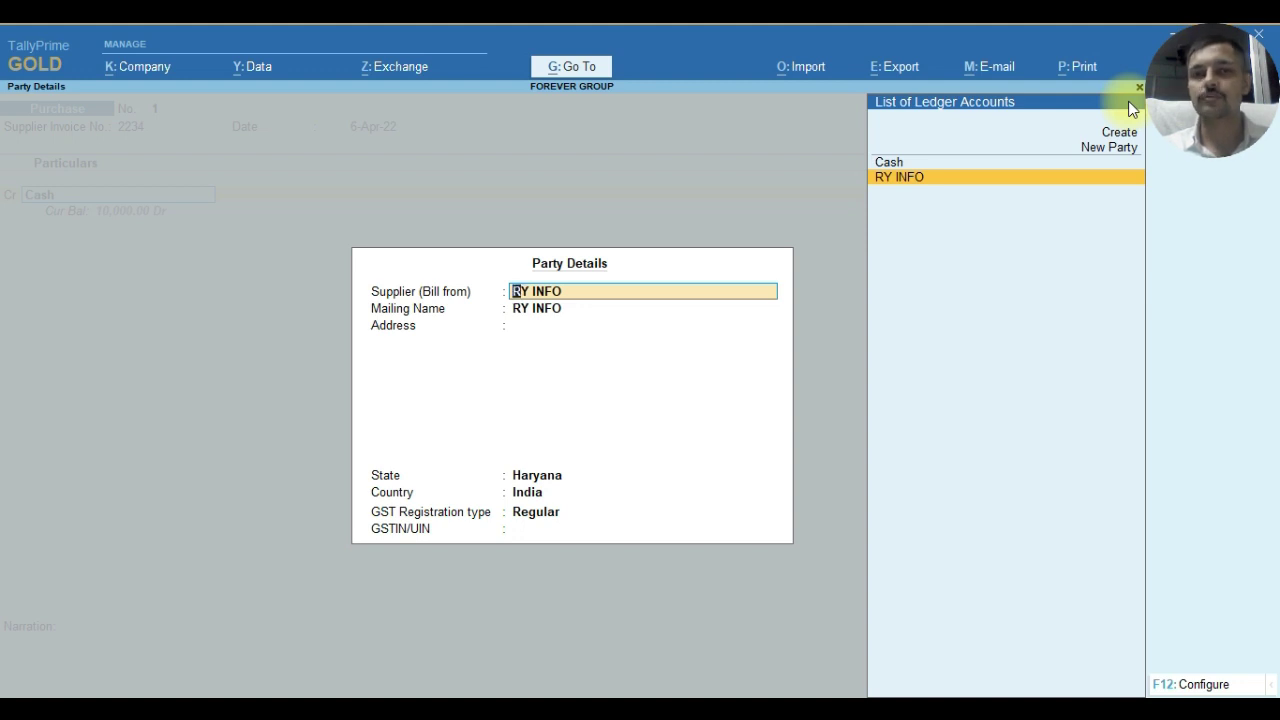
key(Up)
key(Return)
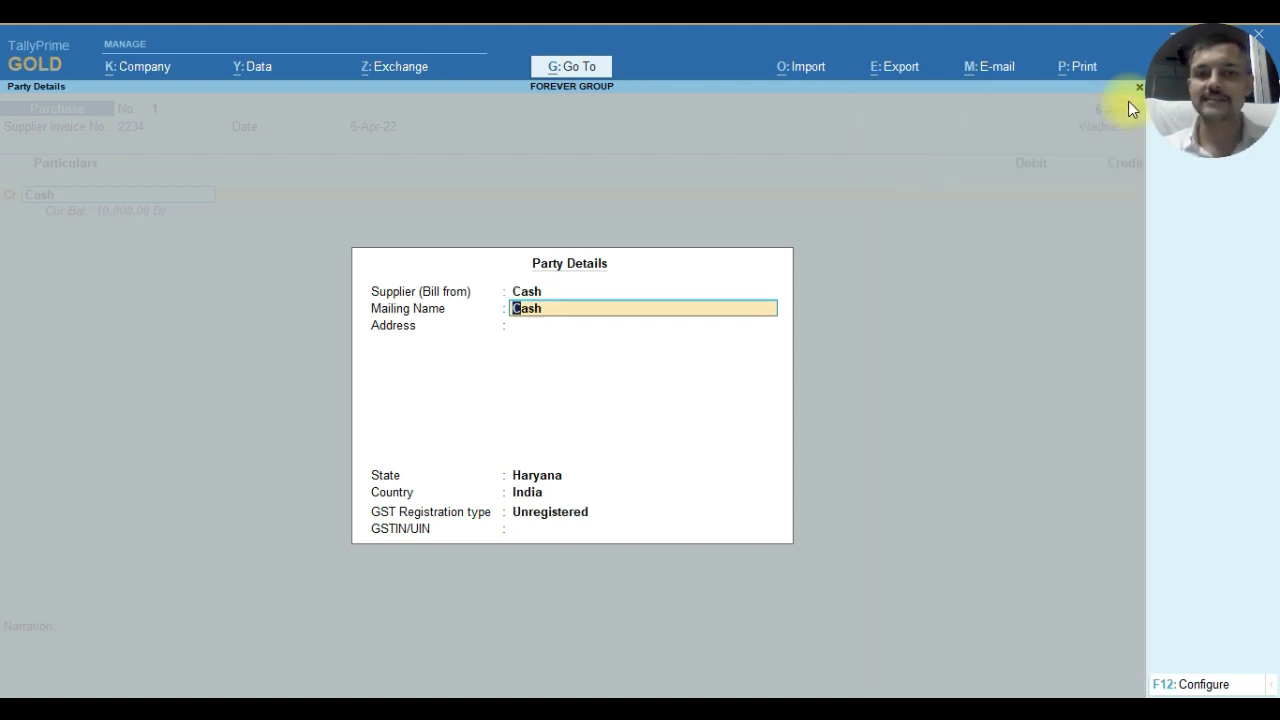
Accept the party details with Cash as the supplier and credit Cash with 5000.
key(Return)
key(Return)
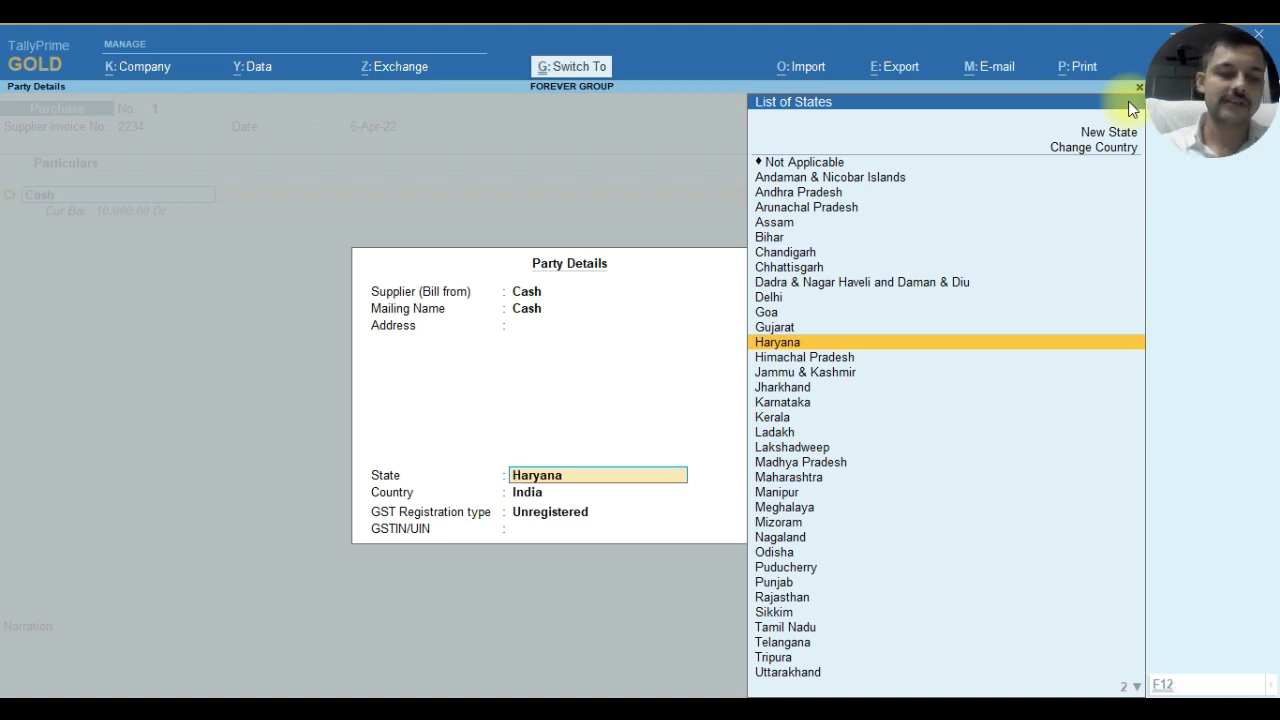
key(ctrl+a)
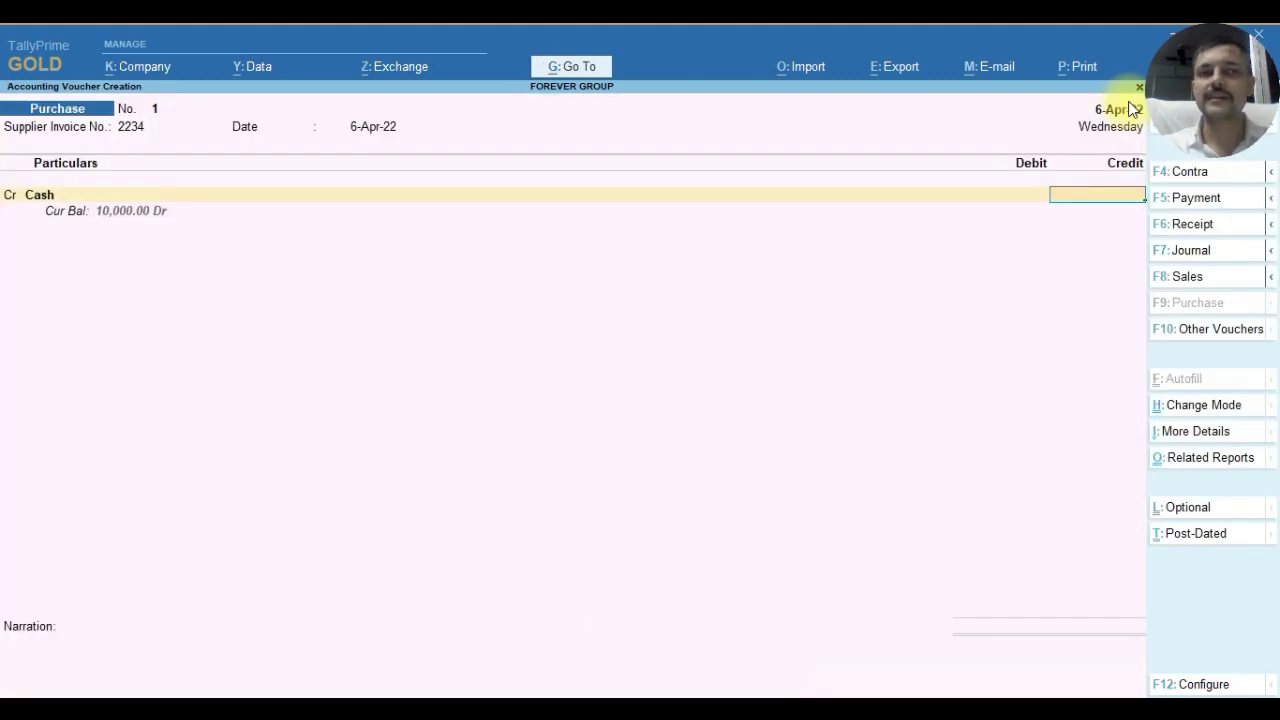
text(5000)
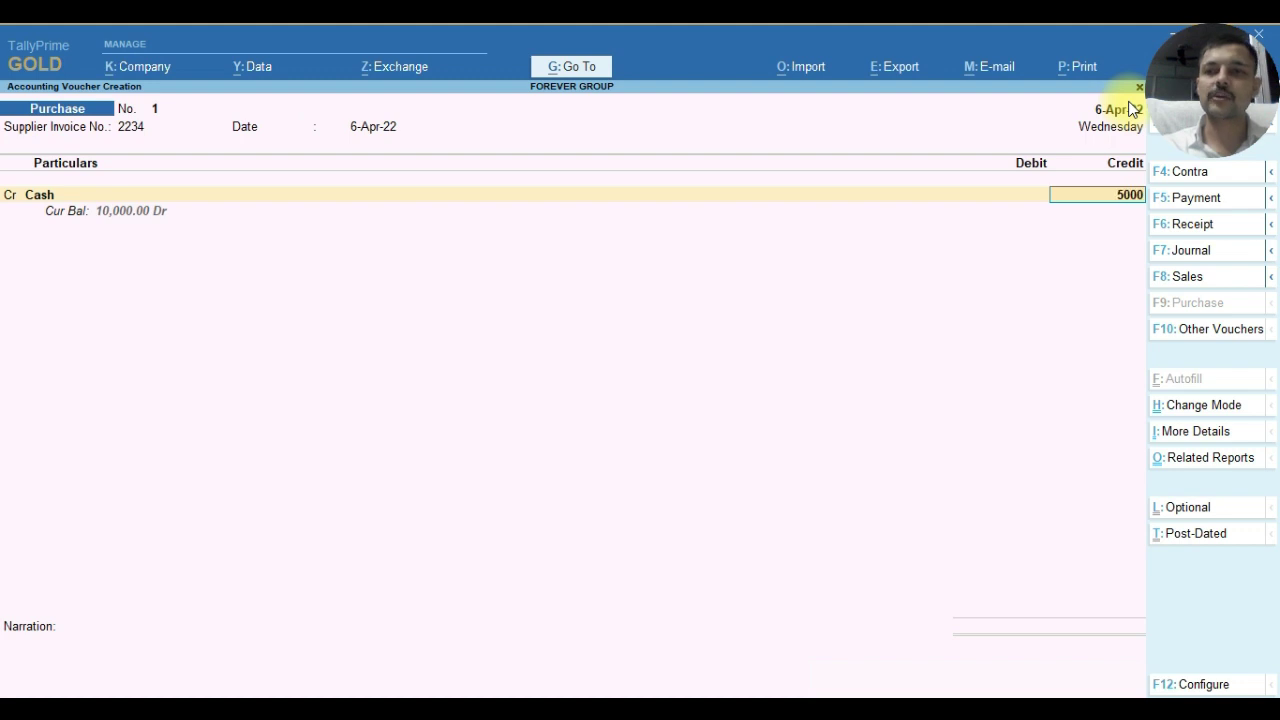
key(Return)
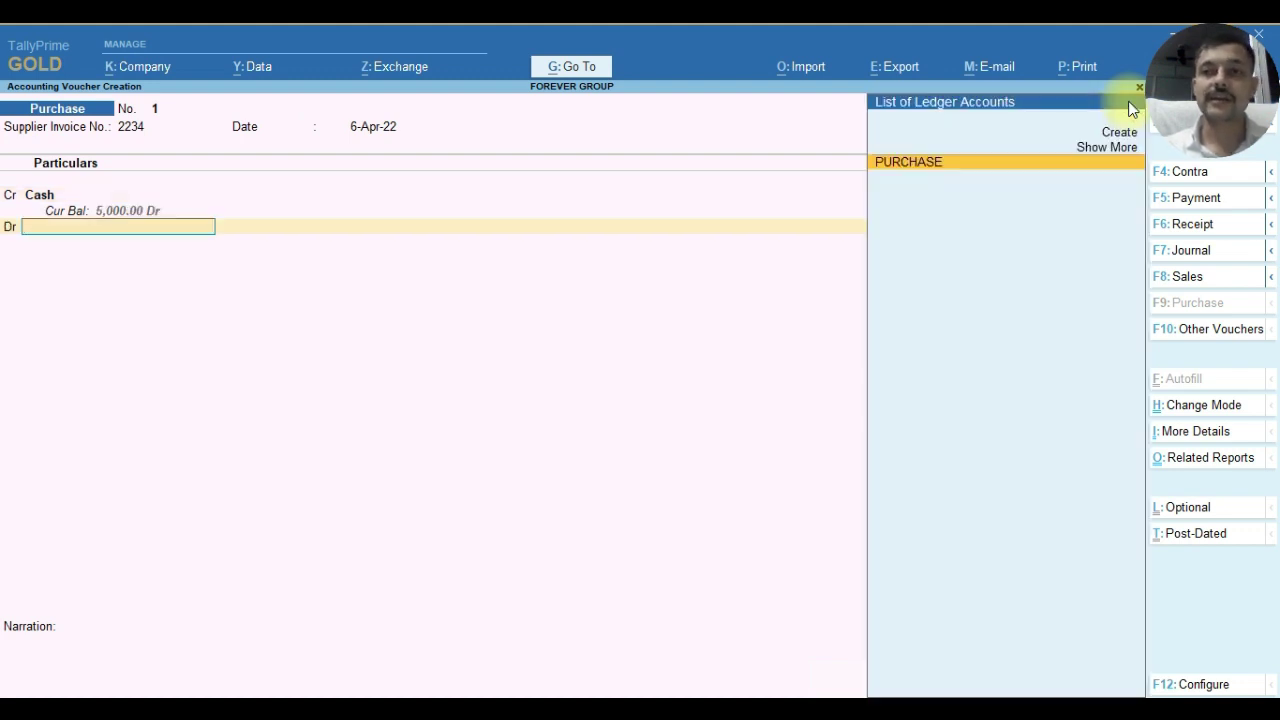
Debit the PURCHASE ledger with 5,000.00 without allocating inventory items, and save the voucher without a narration.
key(Return)
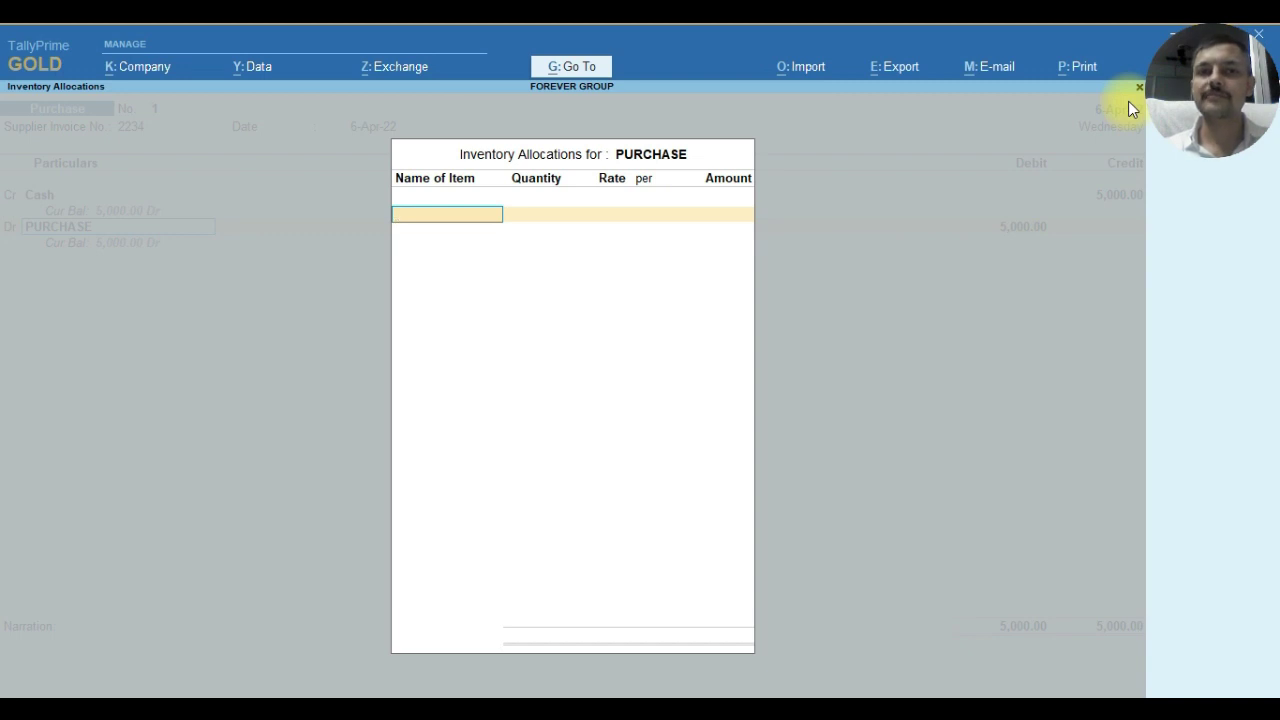
key(Escape)
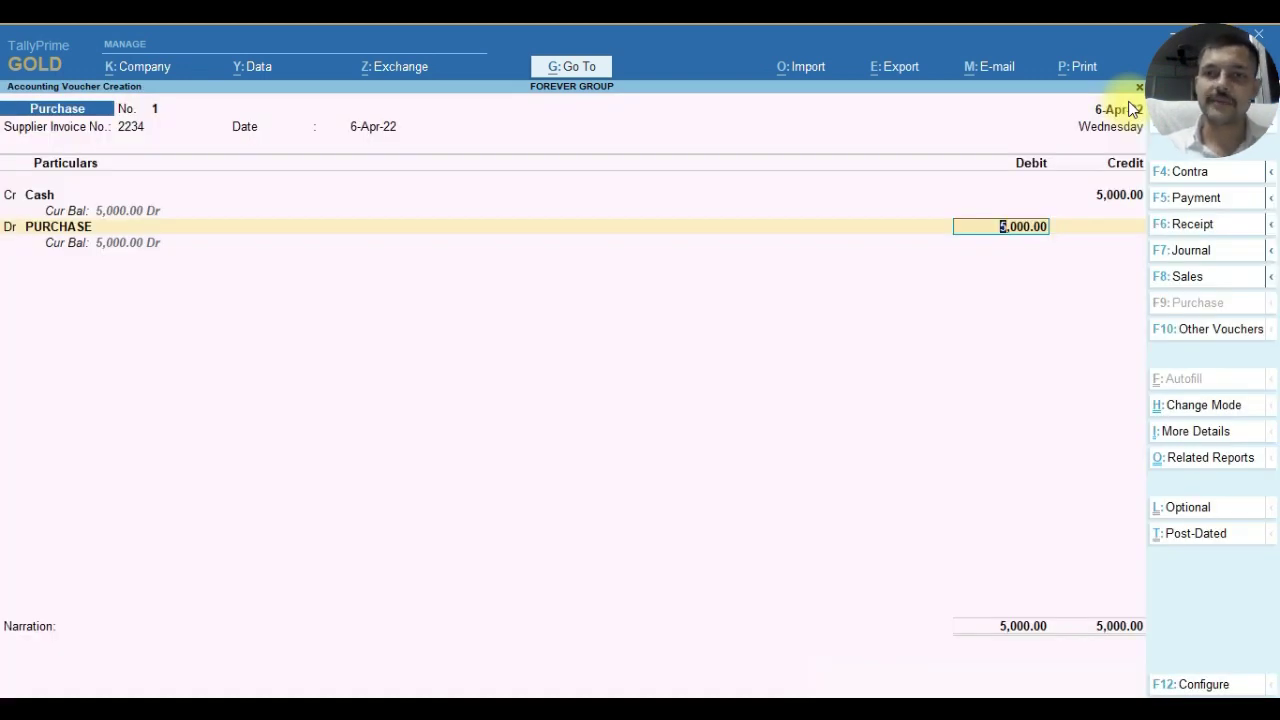
key(Return)
key(Return)
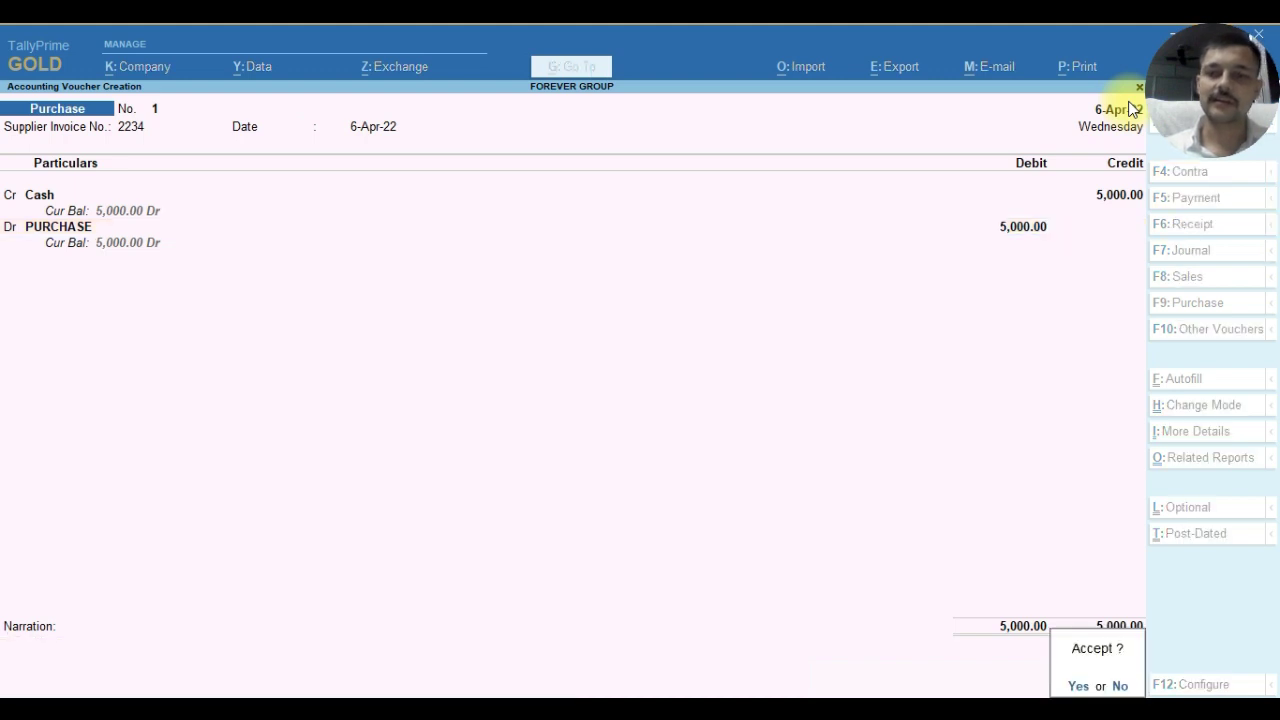
key(Return)
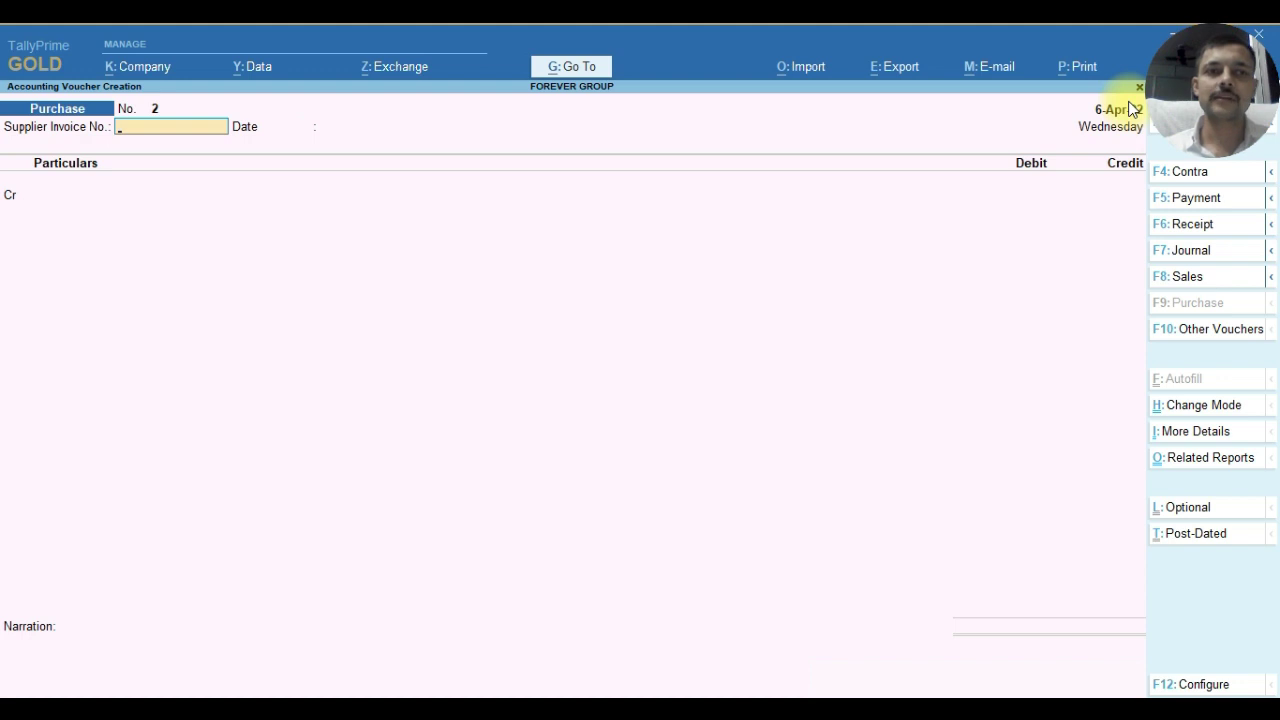
Leave the second purchase voucher's supplier invoice number and date blank, and start a new credit ledger named SAHAN ENTER.
key(Return)
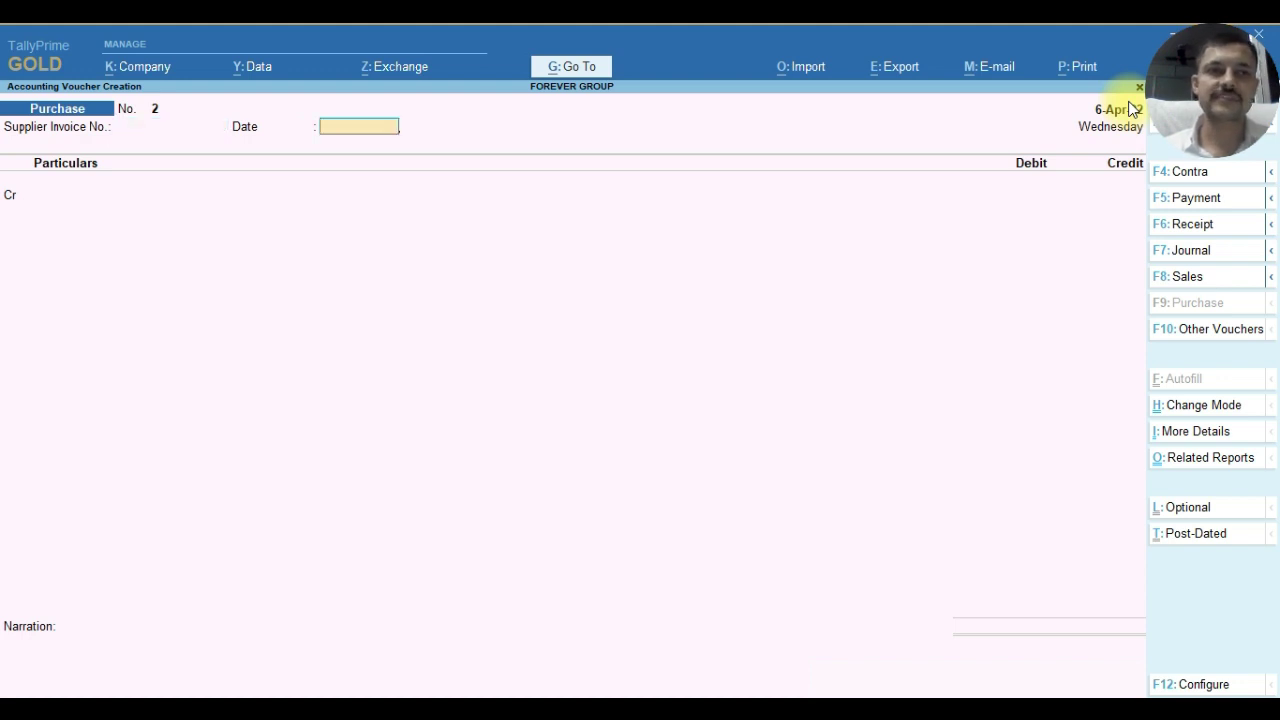
key(Return)
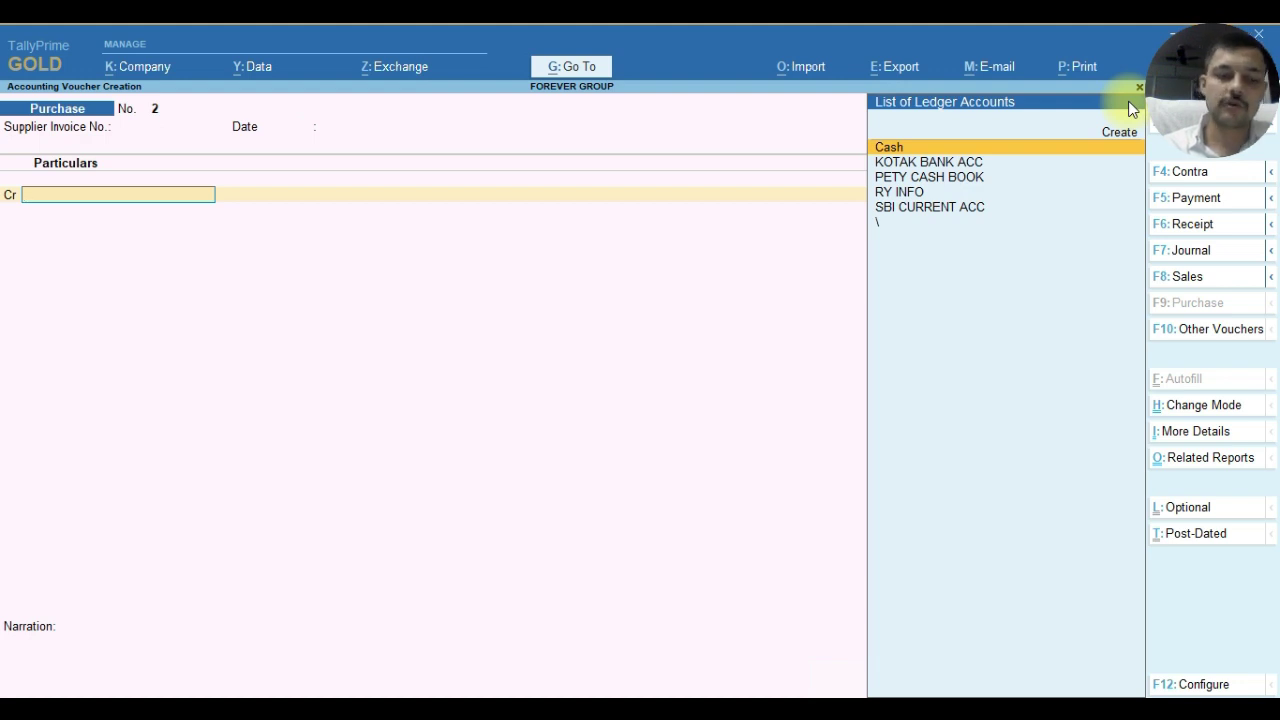
key(alt+c)
text(SA)
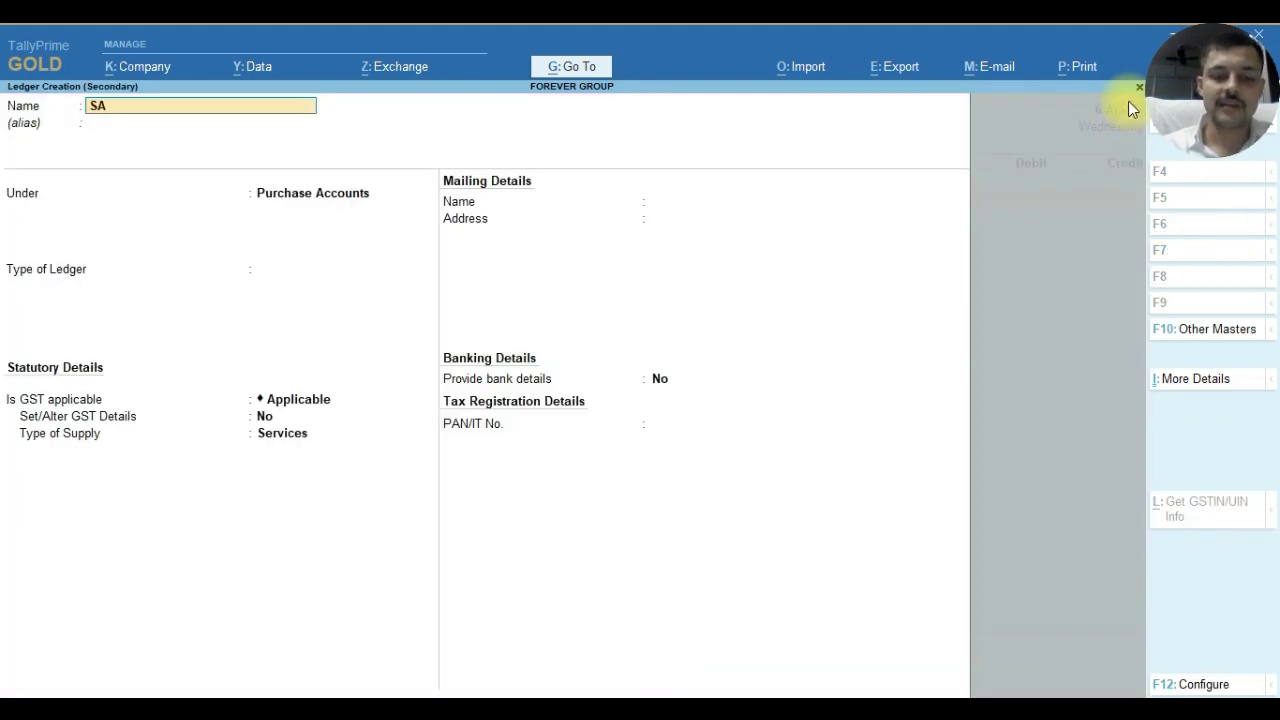
text(HAN EN)
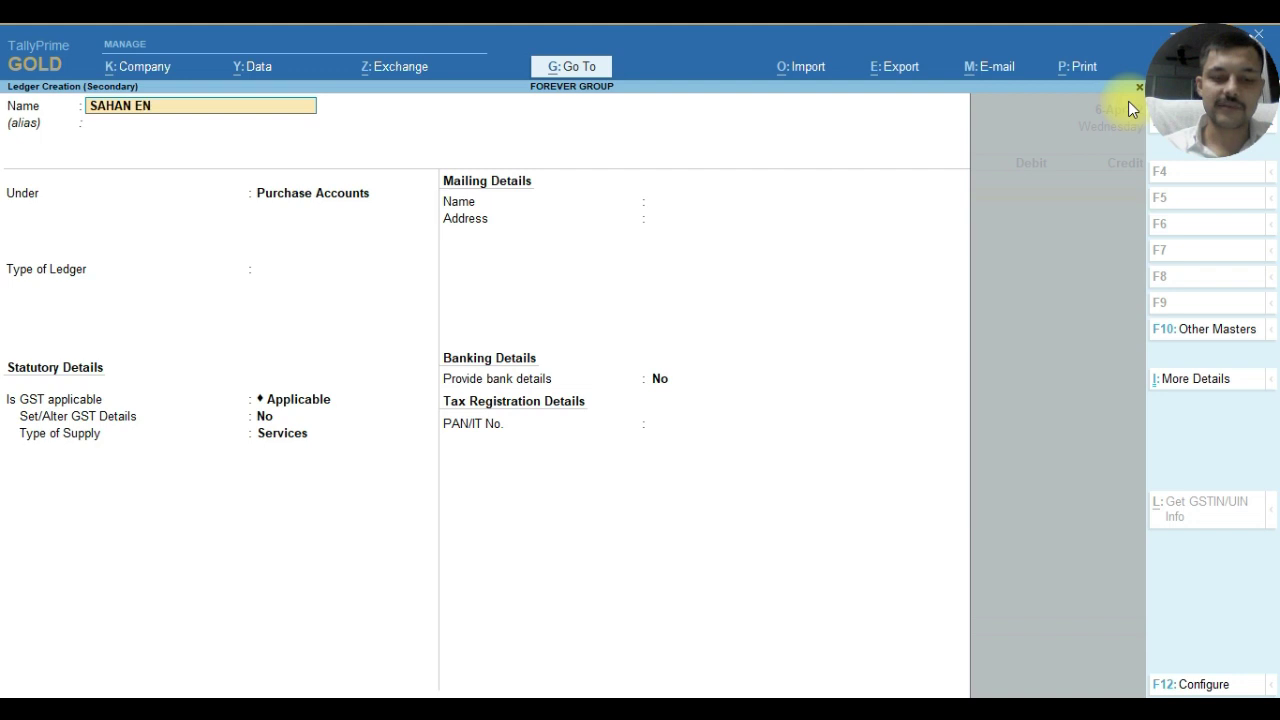
text(TER)
key(Return)
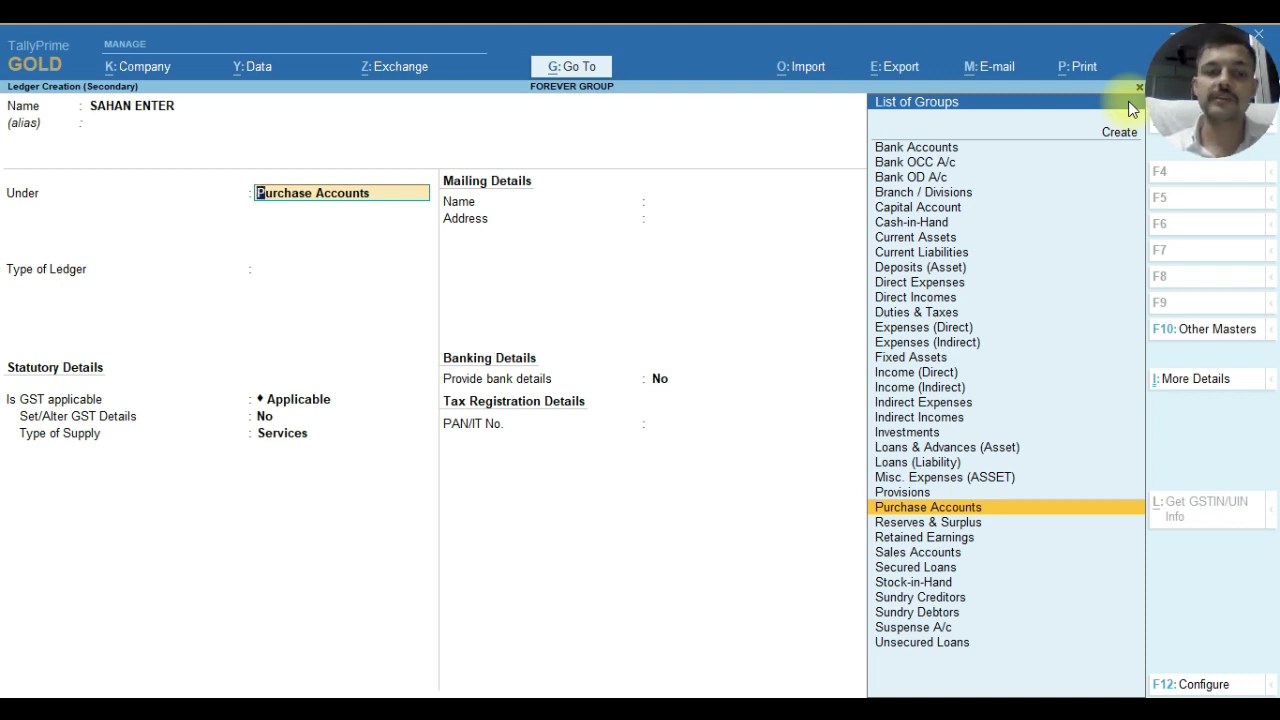
Place the SAHAN ENTER ledger under Sundry Creditors, save it as the credit party, and accept blank receipt details.
text(S)
key(Down)
key(Down)
key(Down)
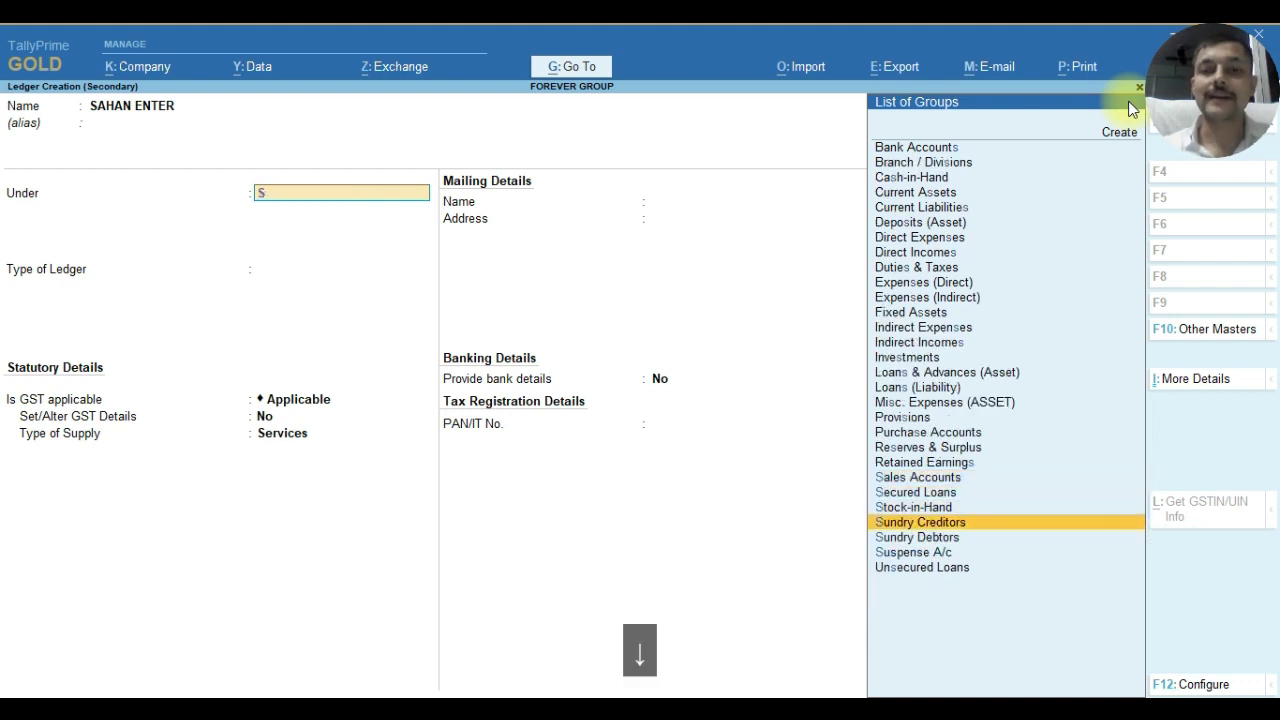
key(Return)
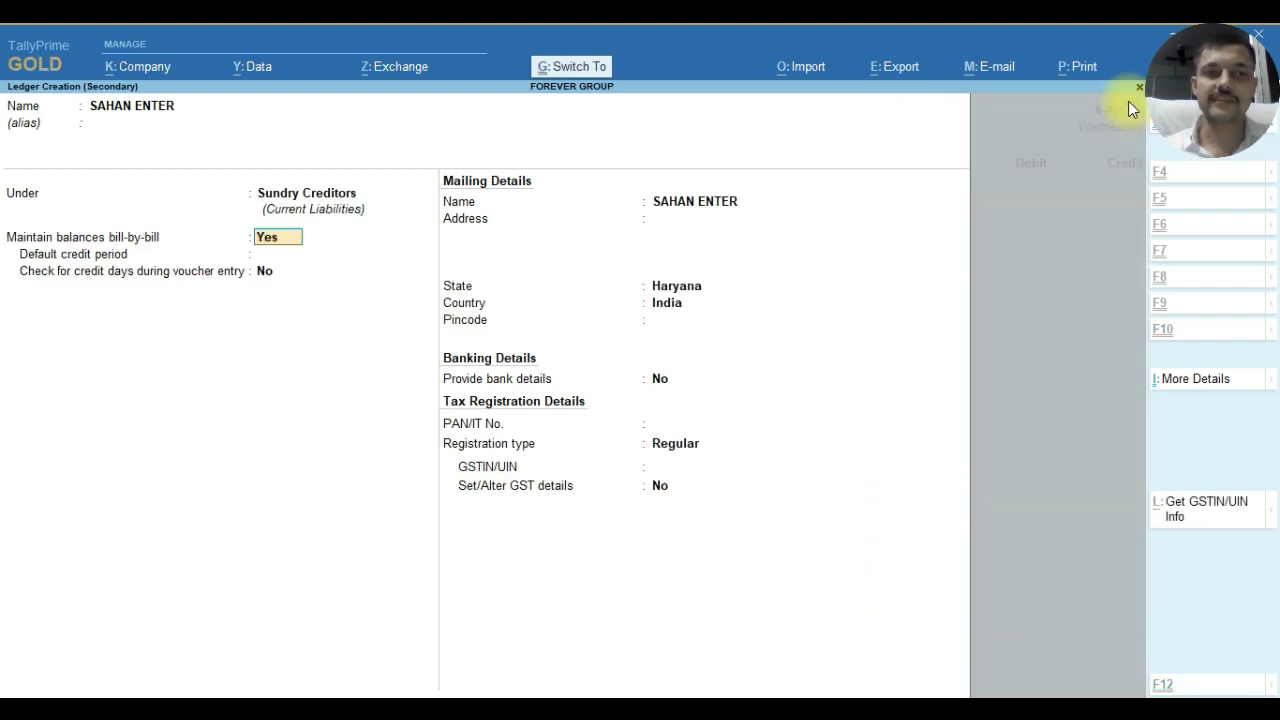
key(ctrl+a)
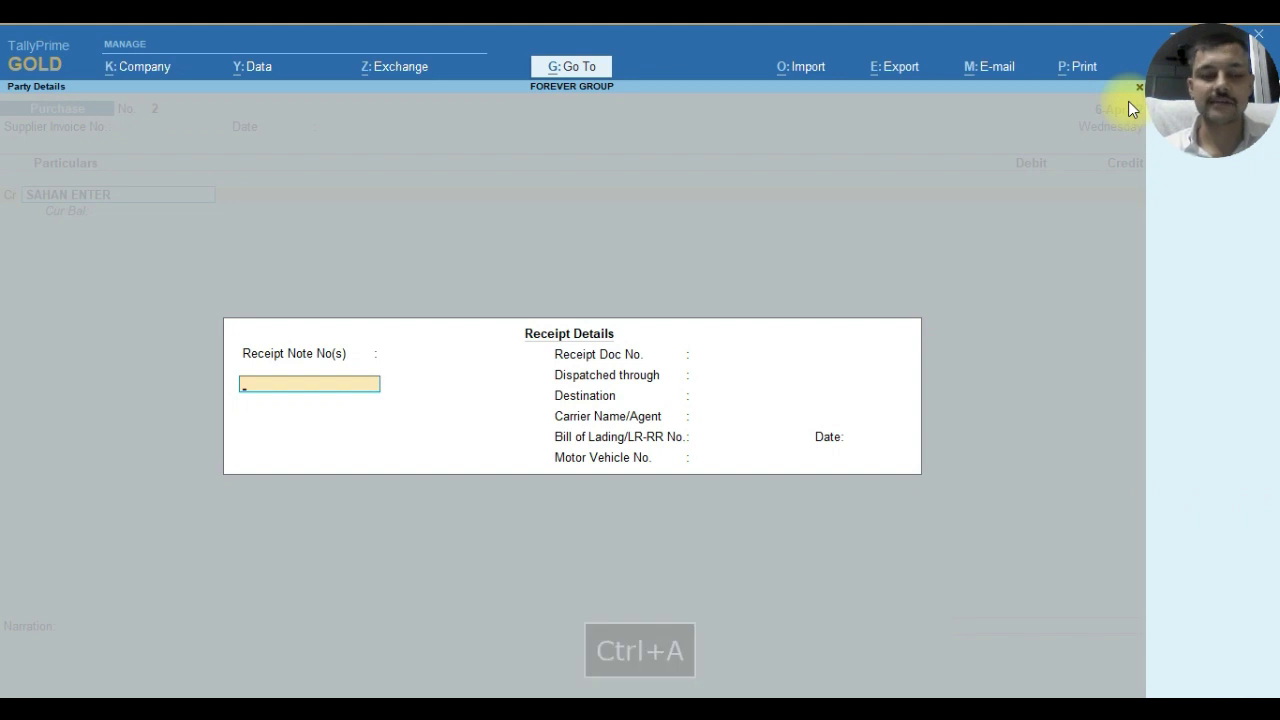
key(ctrl+a)
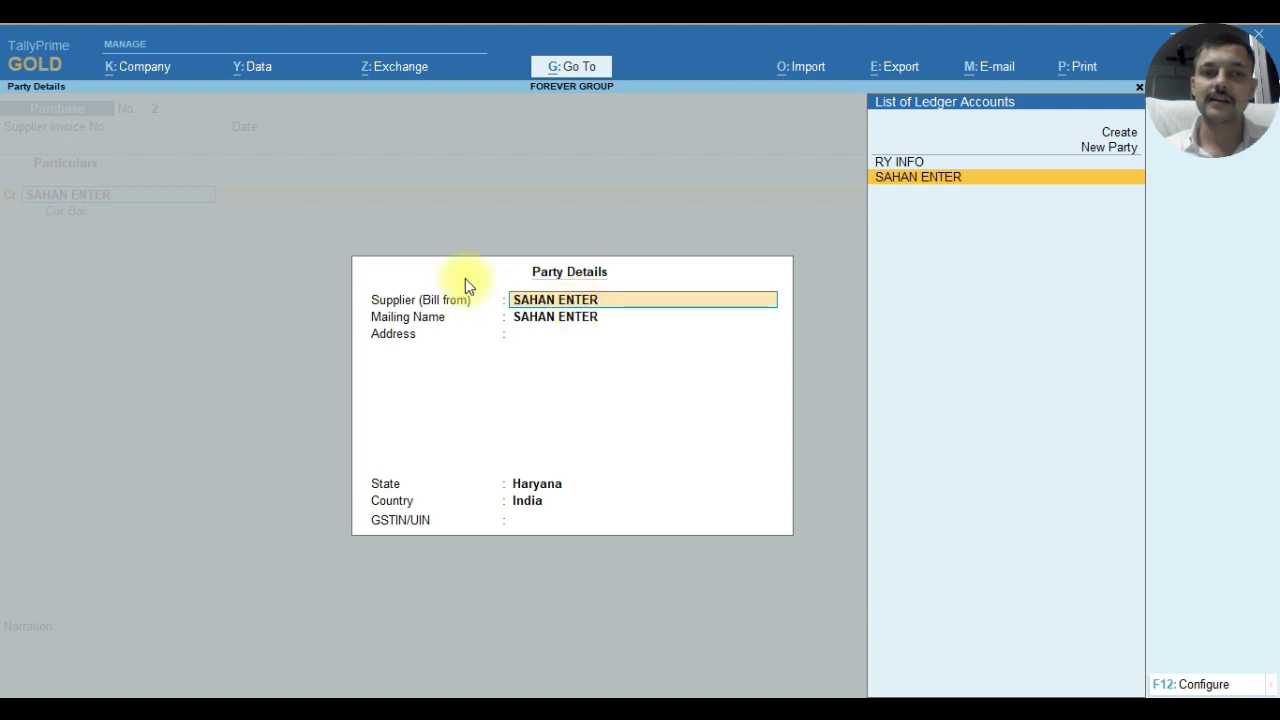
Accept the party details with SAHAN ENTER as supplier and mailing name, a blank address, Haryana and India.
key(Return)
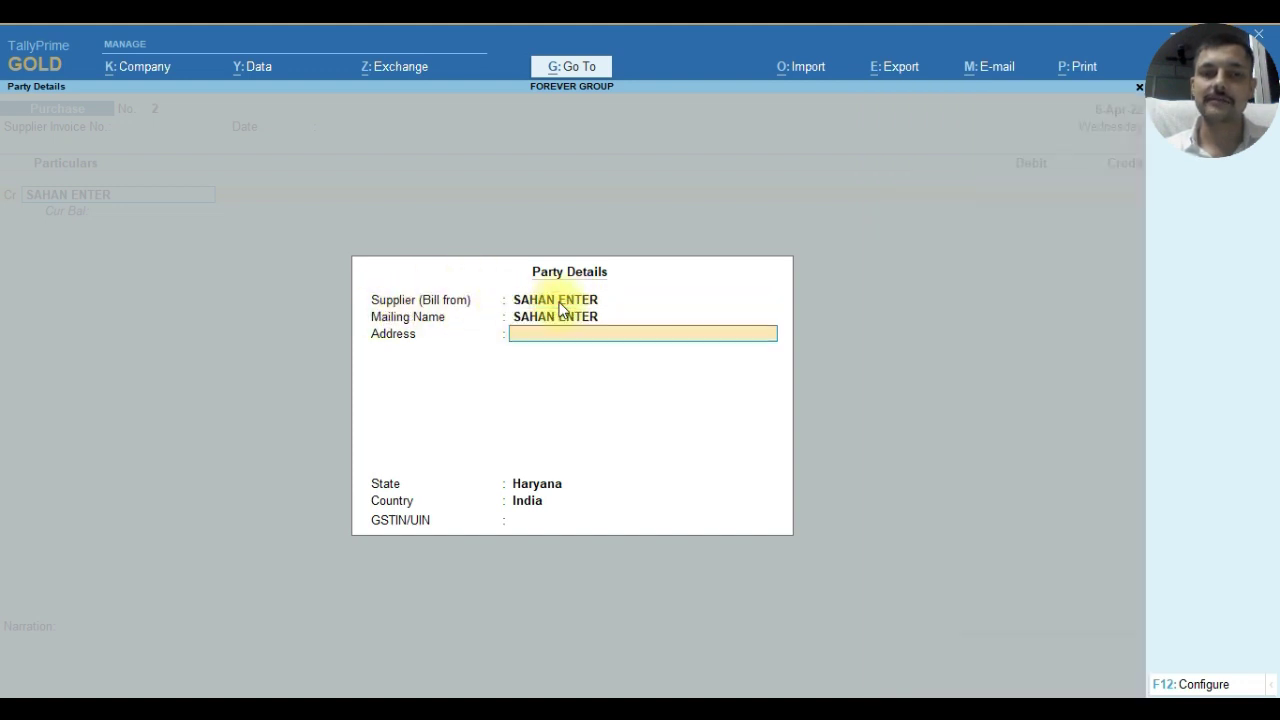
key(Return)
key(Return)
key(Return)
key(Return)
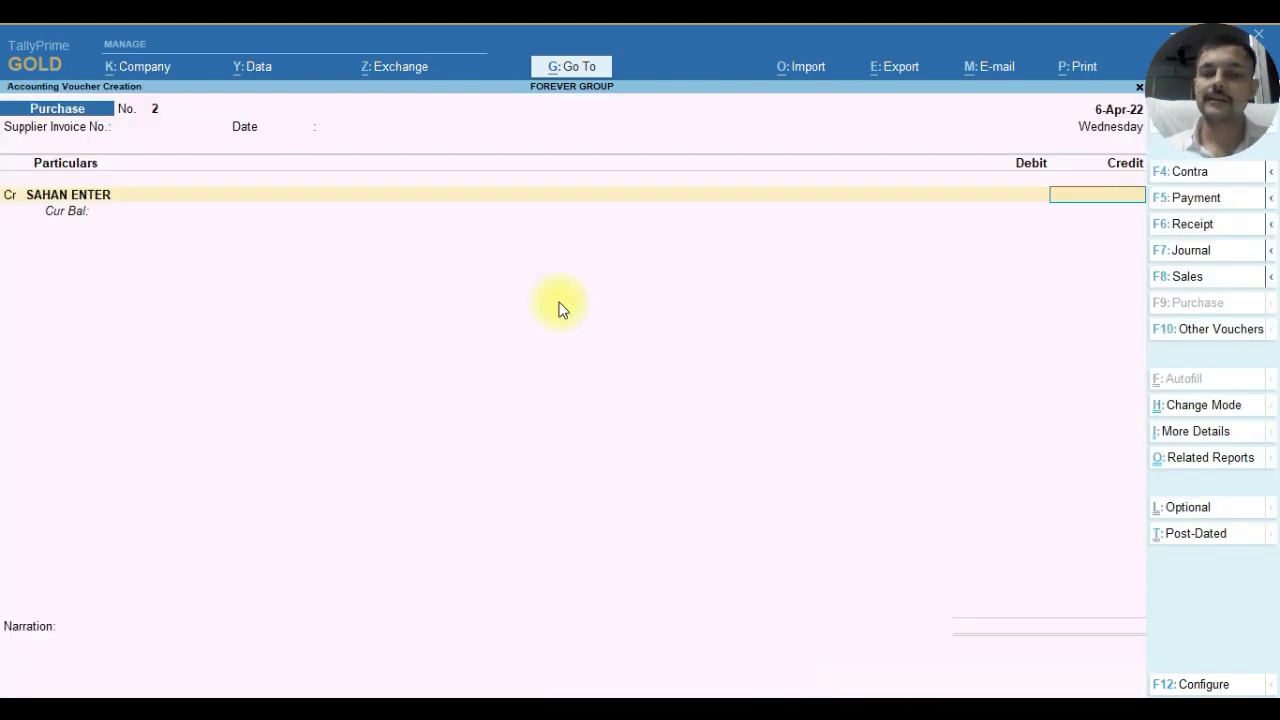
Credit SAHAN ENTER with 12000 and allocate the full amount bill-wise as New Ref 2.
text(12000)
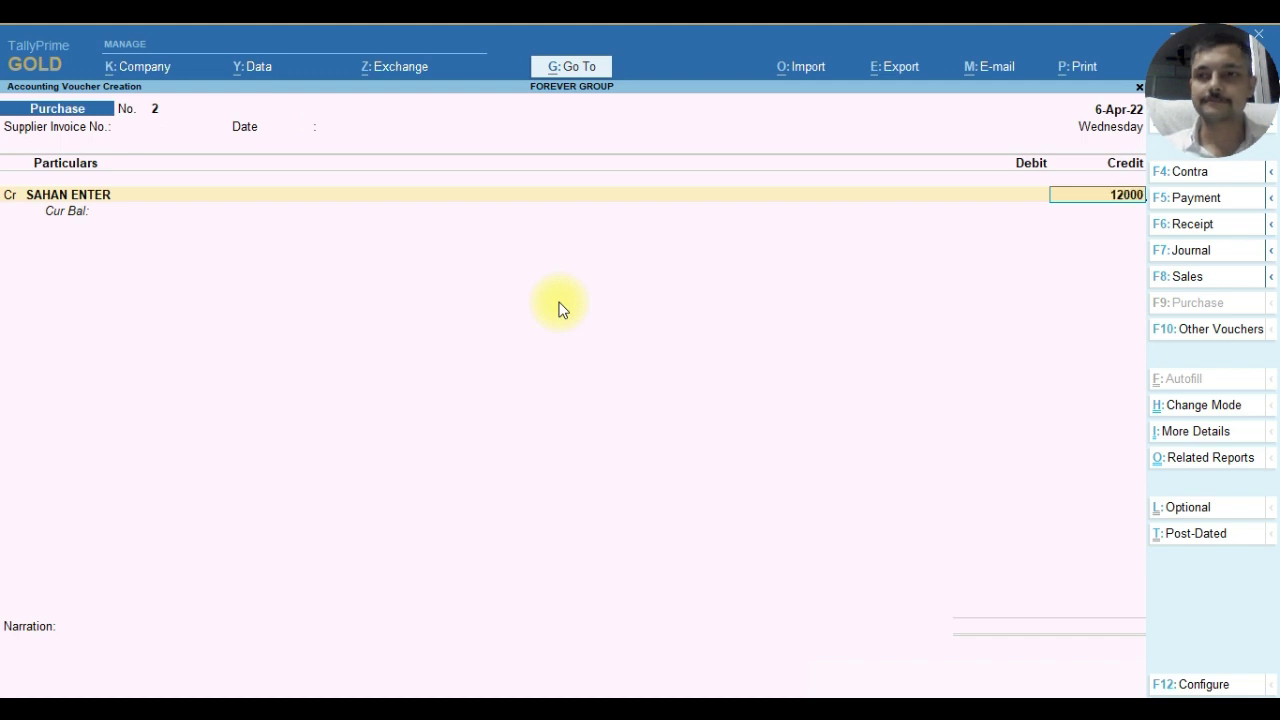
key(Return)
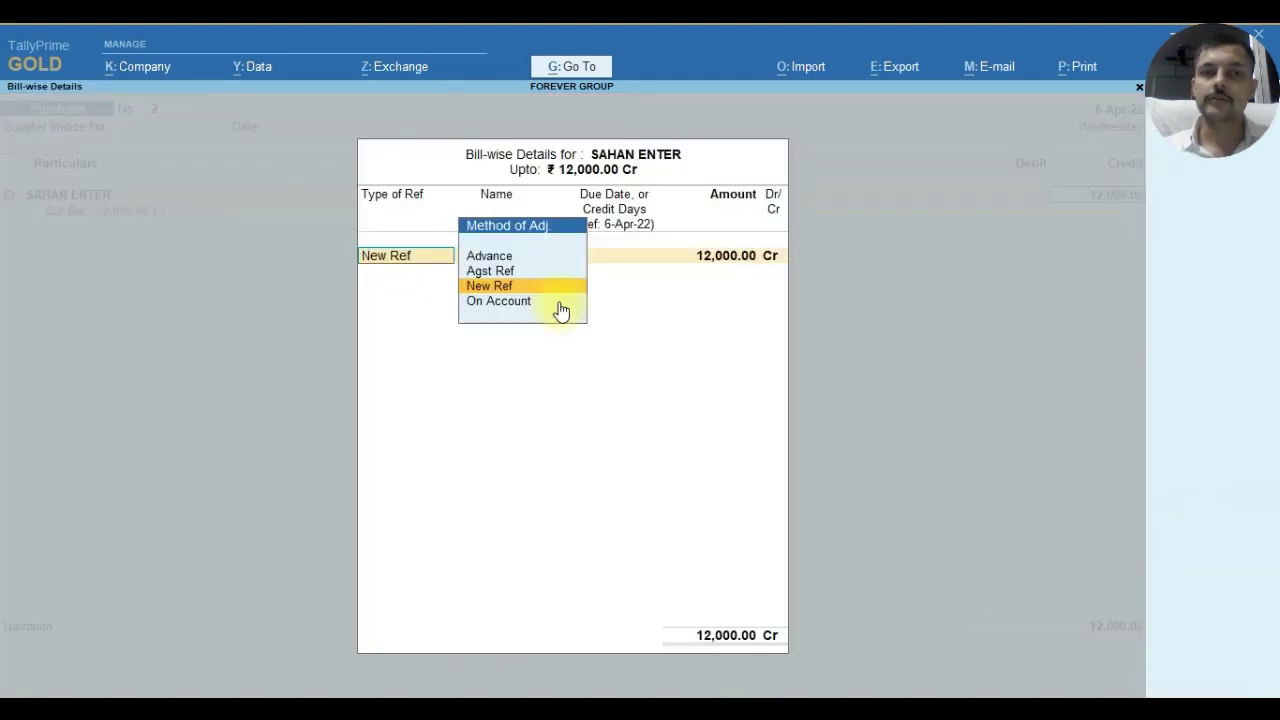
key(Return)
key(Return)
key(Return)
key(Return)
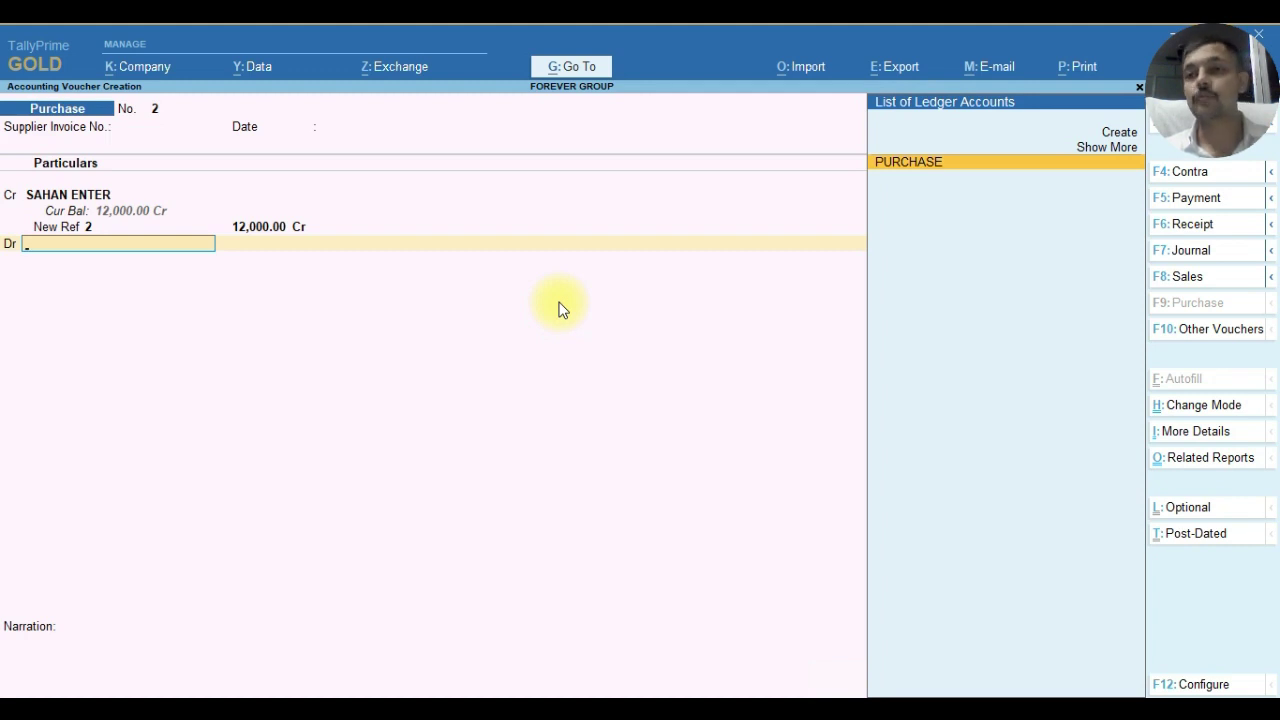
Debit the PURCHASE ledger with 12,000.00 without inventory items, save the voucher without a narration, and leave voucher creation.
key(Return)
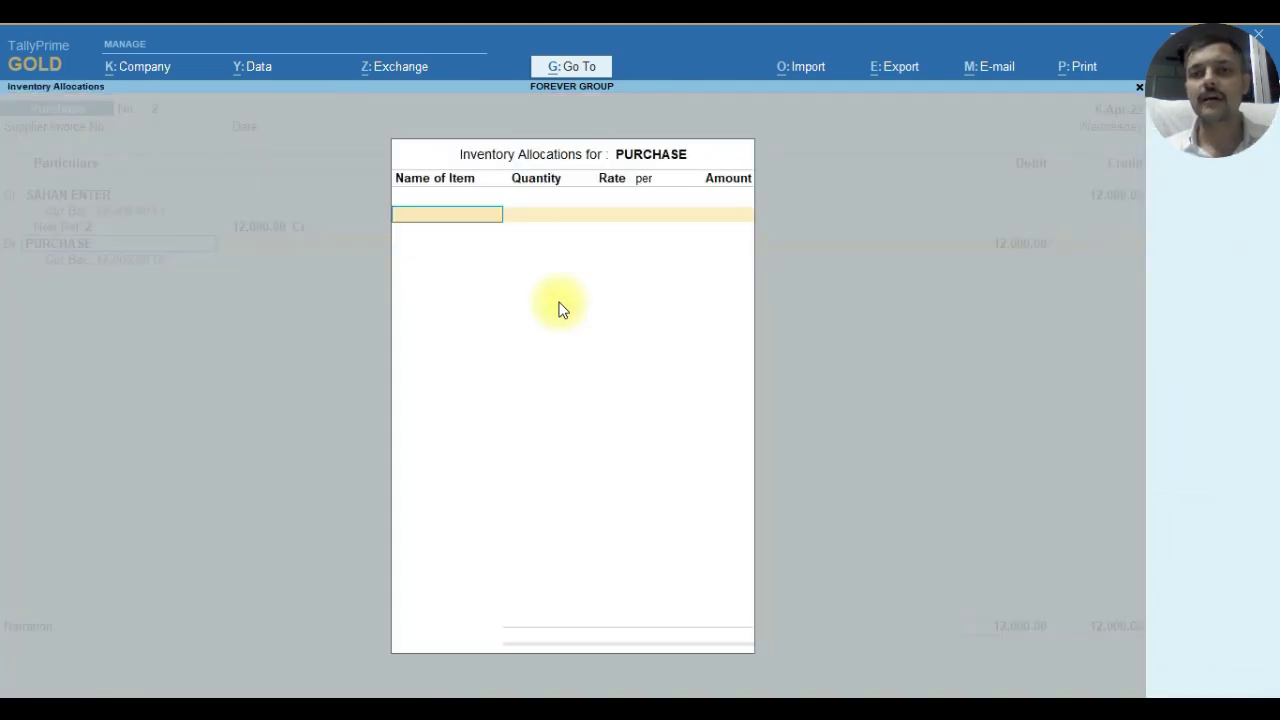
key(Return)
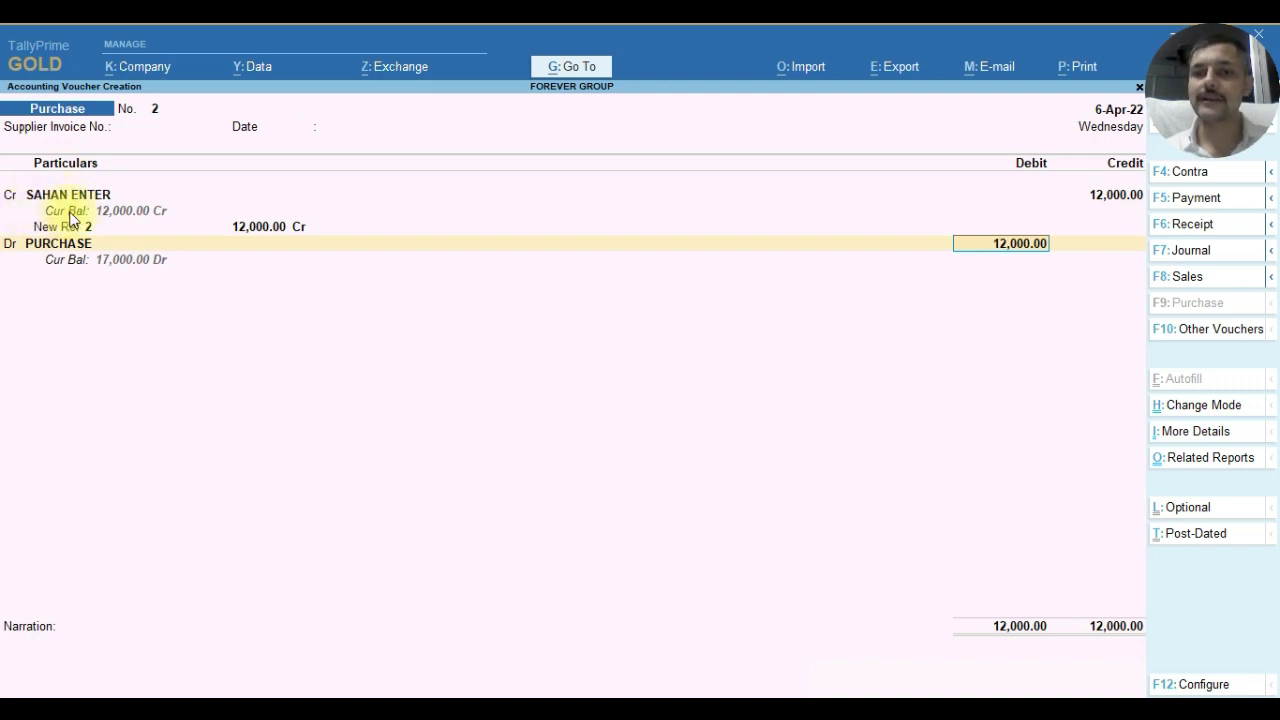
key(Return)
key(Return)
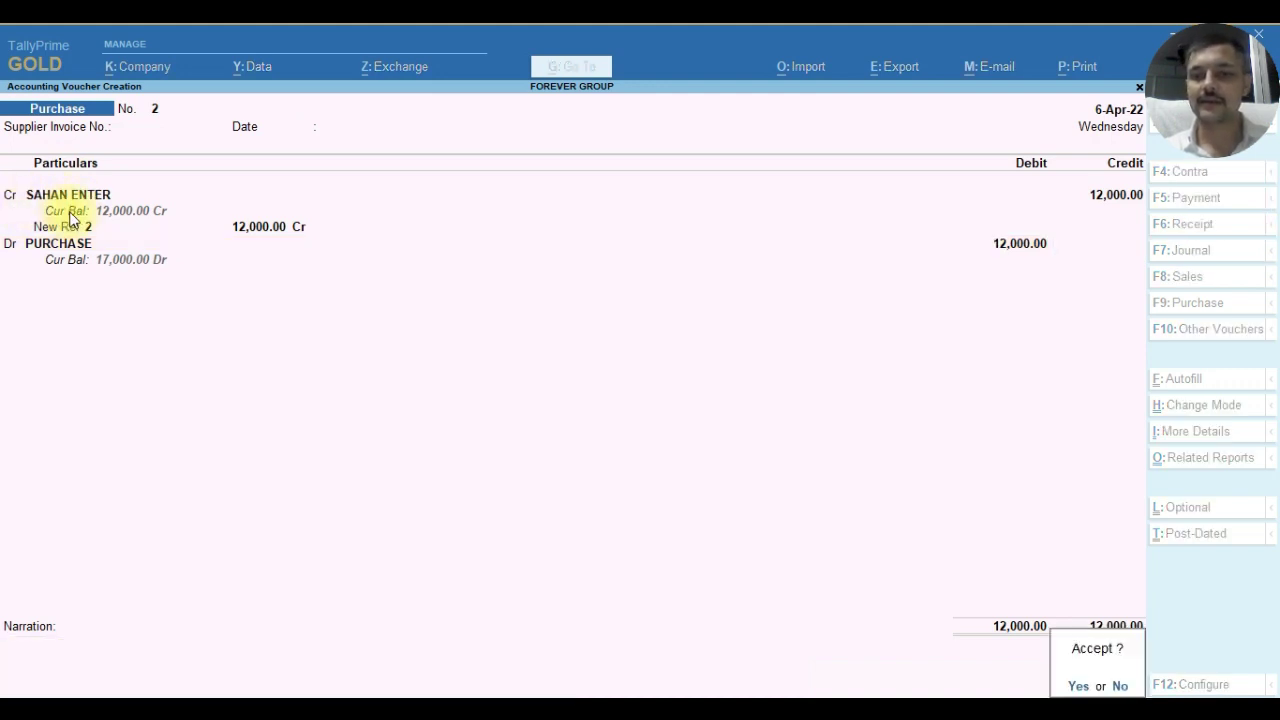
key(Return)
key(Escape)
key(Escape)
key(Escape)
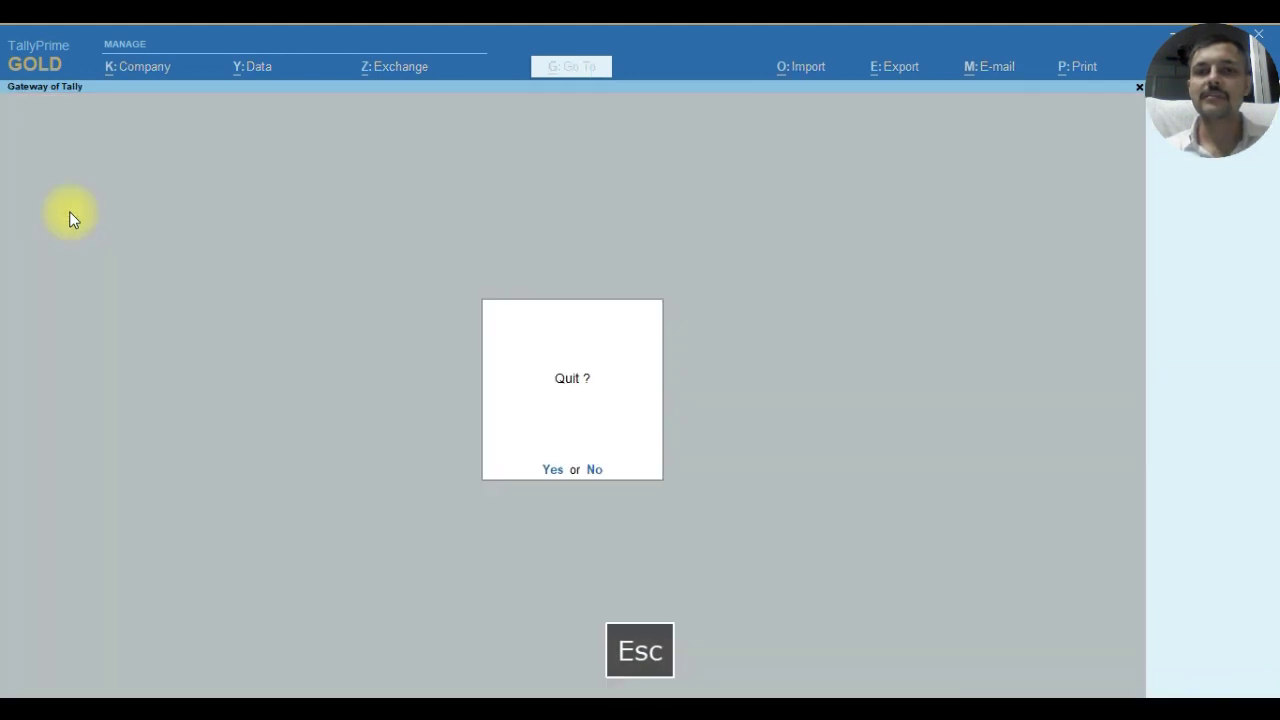
Open the Day Book from the Gateway of Tally, staying in the program.
key(Down)
key(Down)
key(Down)
key(Down)
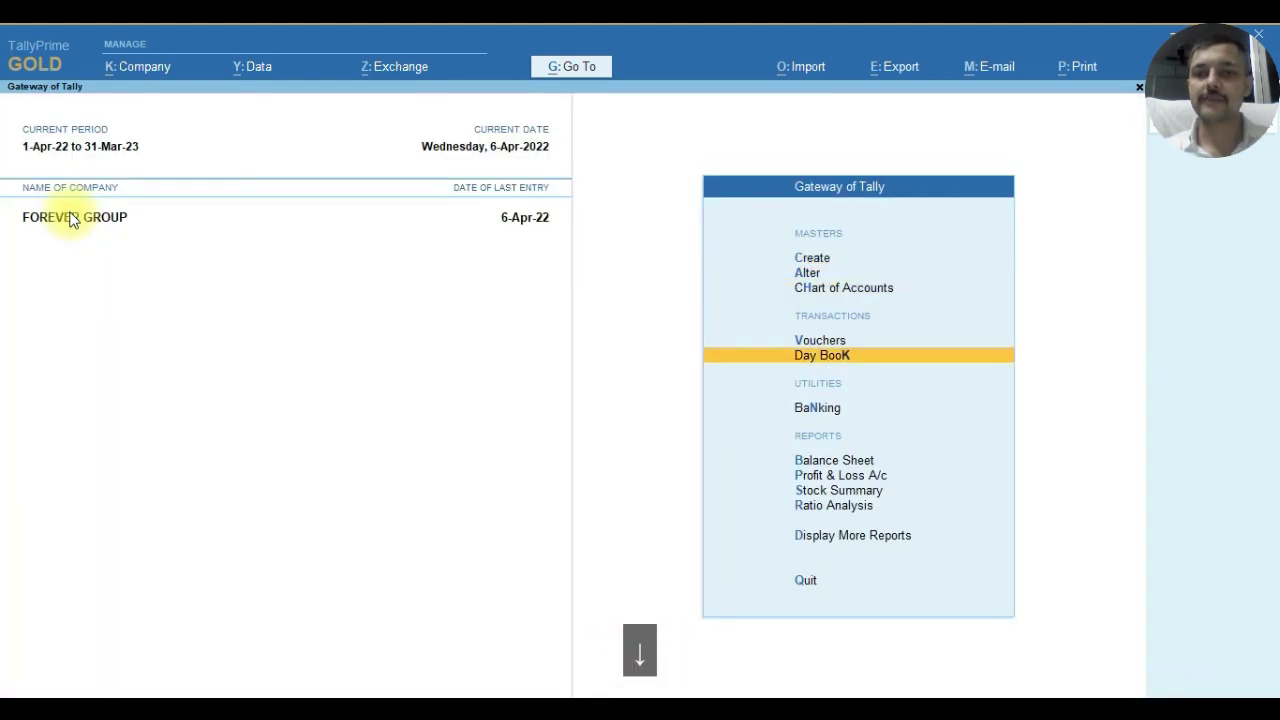
key(Return)
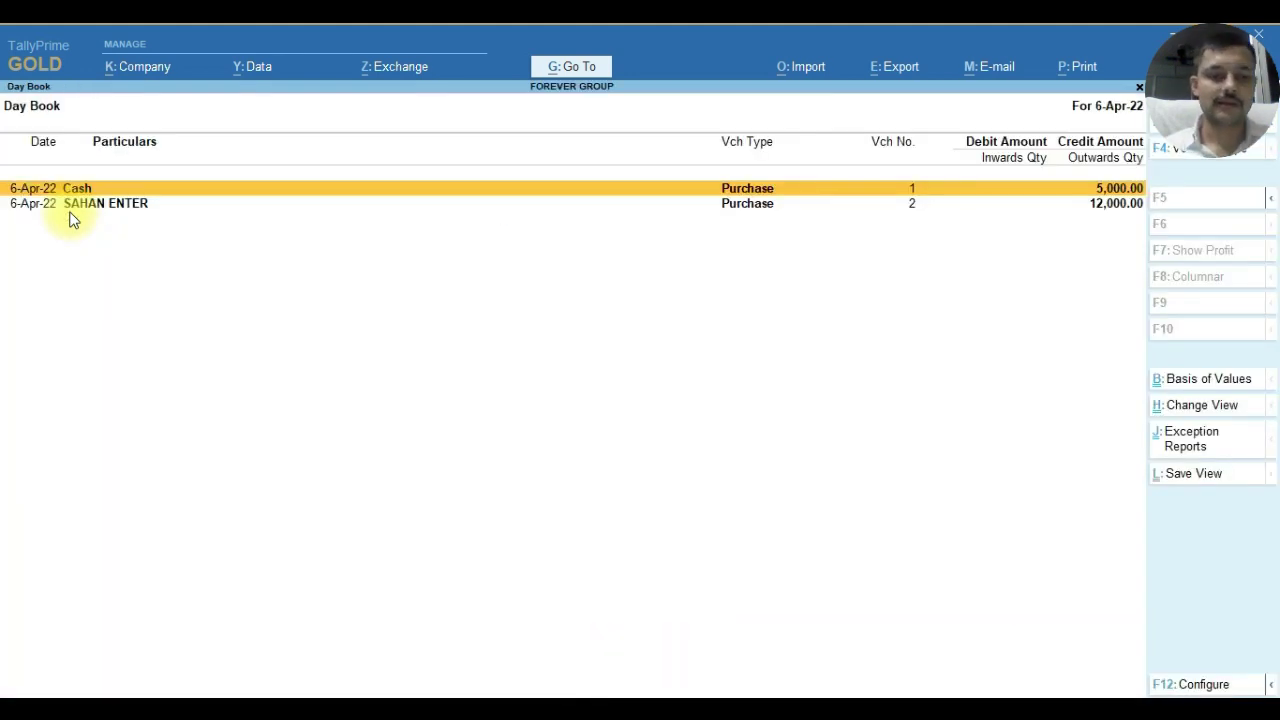
Set the Day Book period from 1-4-2022 to 30/4.
key(alt)
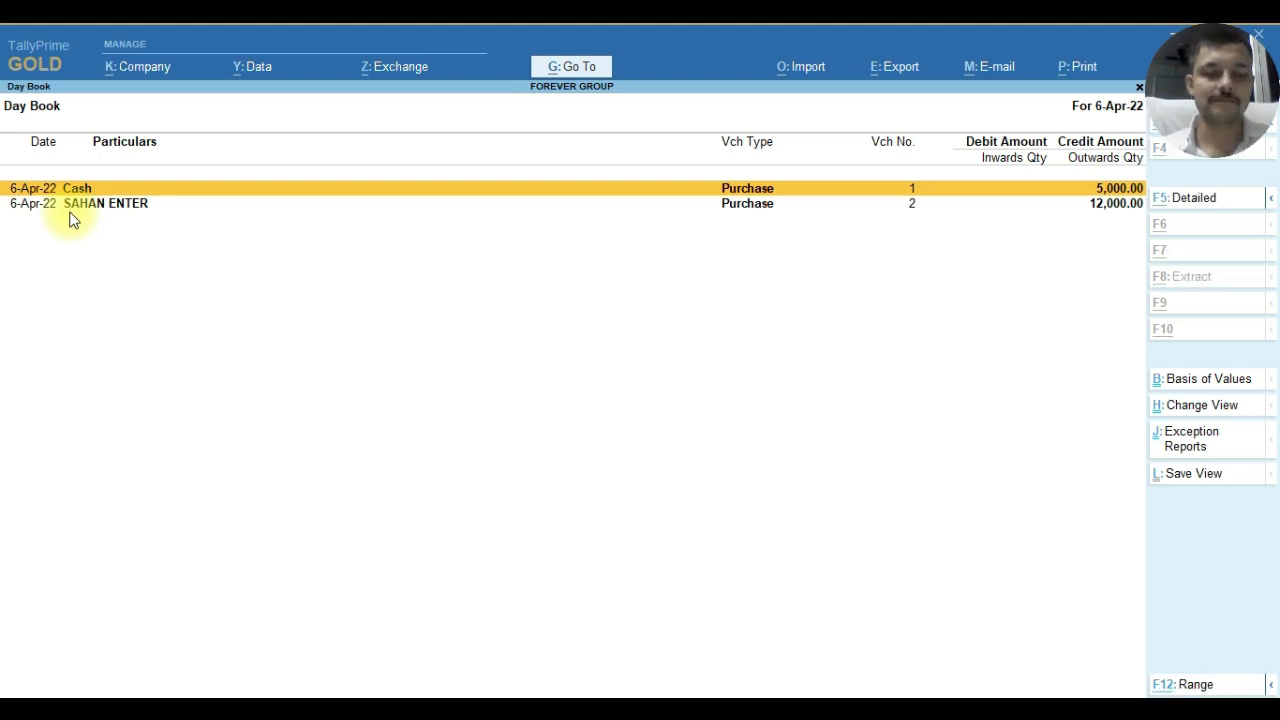
key(alt+F2)
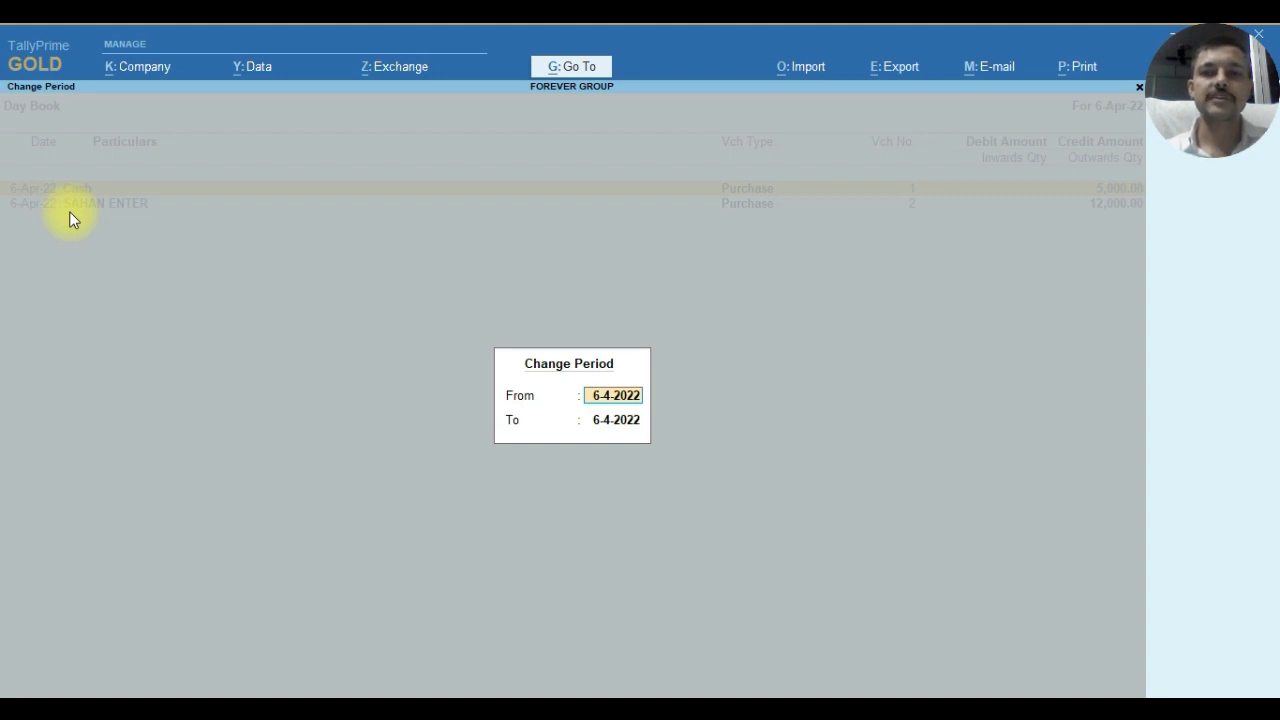
text(1-4)
key(Return)
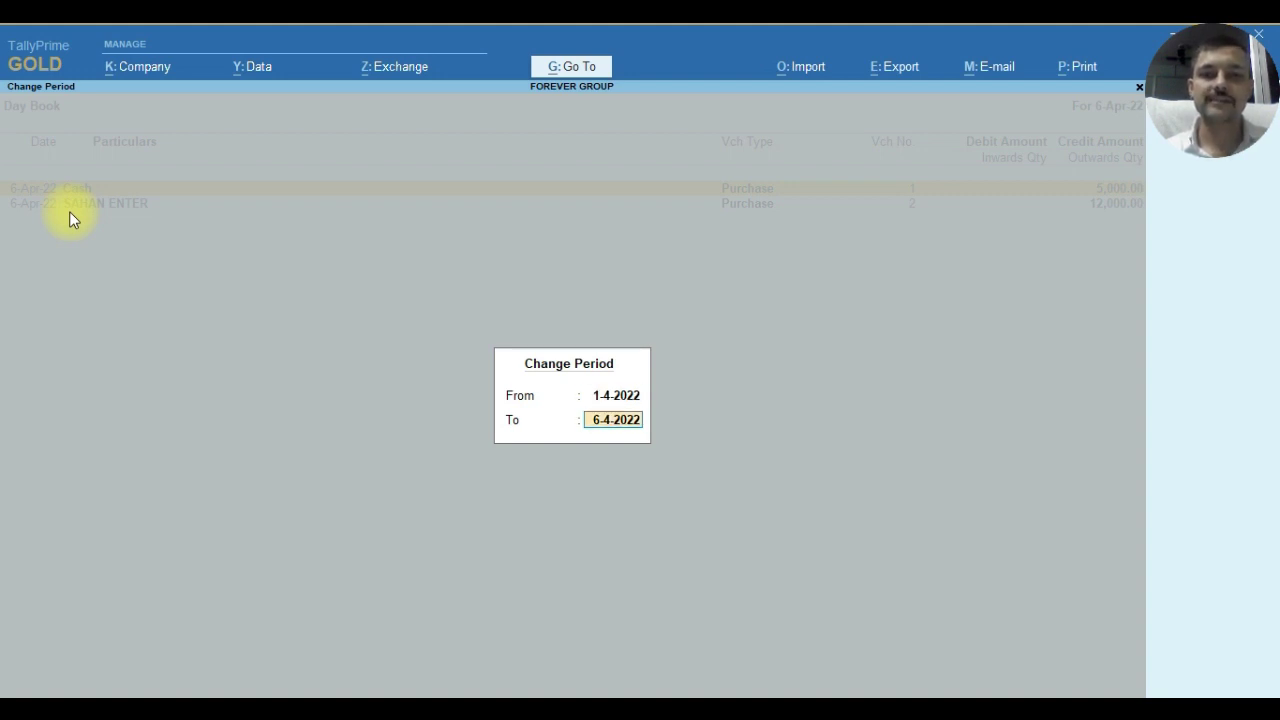
text(30/4)
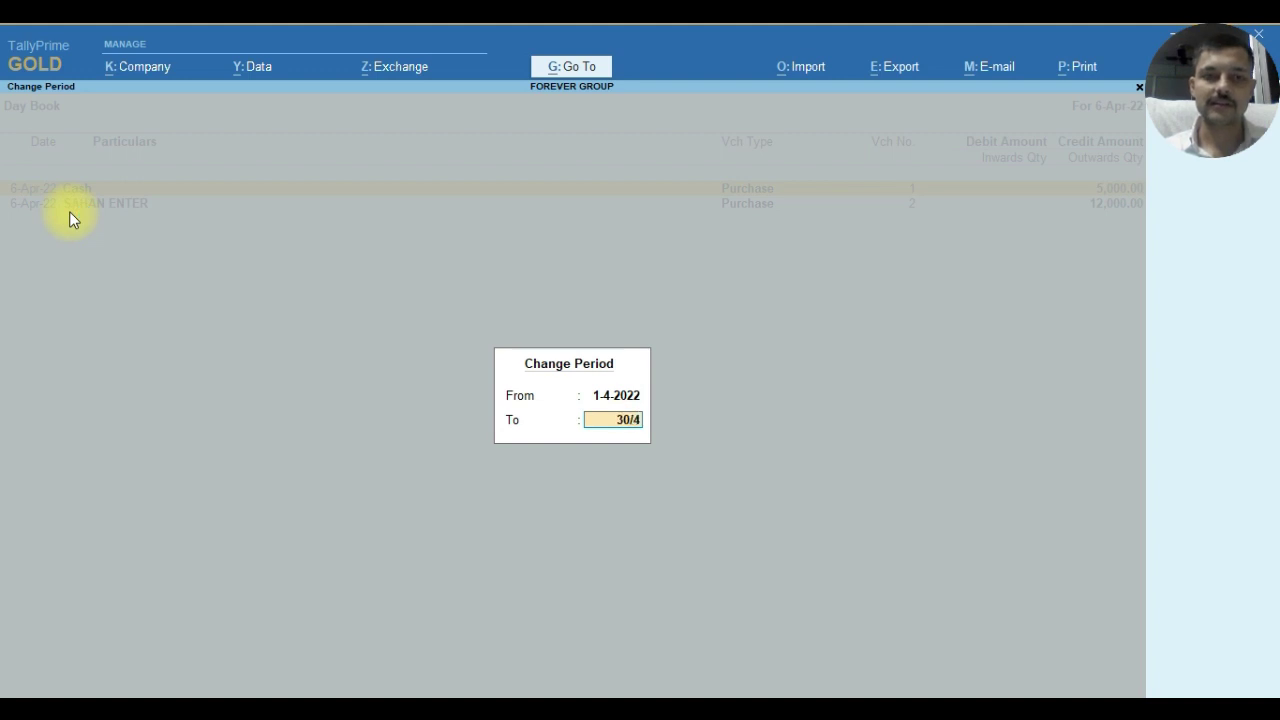
key(Return)
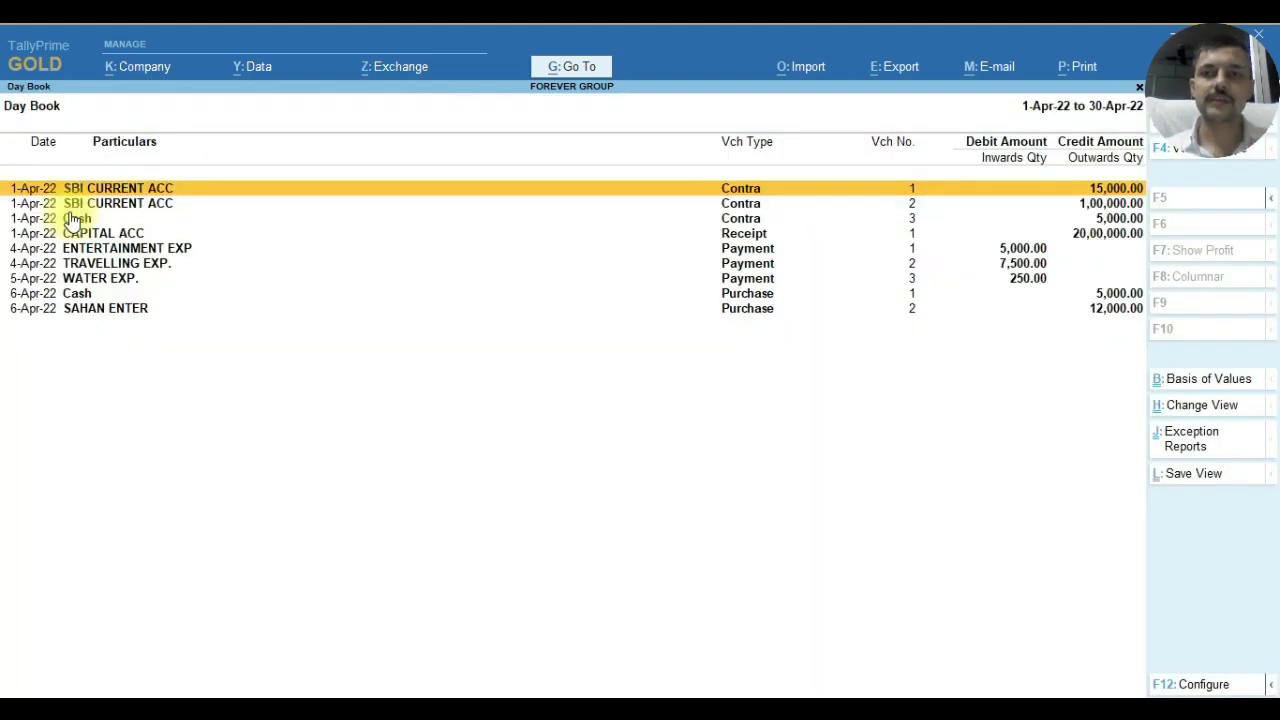
Review the contra, receipt, payment and purchase entries in the Day Book, then return to the Gateway of Tally.
key(Down)
key(Down)
key(Down)
key(Down)
key(Down)
key(Down)
key(Down)
key(Down)
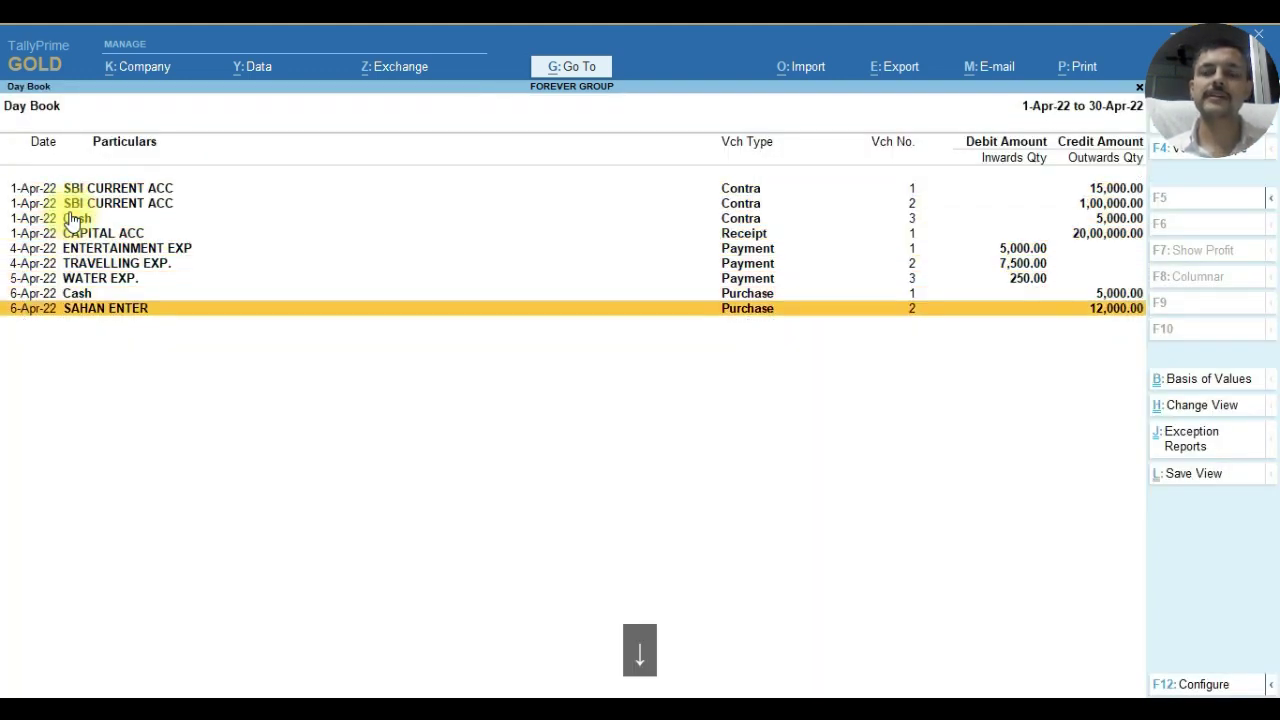
key(Up)
key(Up)
key(Up)
key(Up)
key(Up)
key(Up)
key(Up)
key(Up)
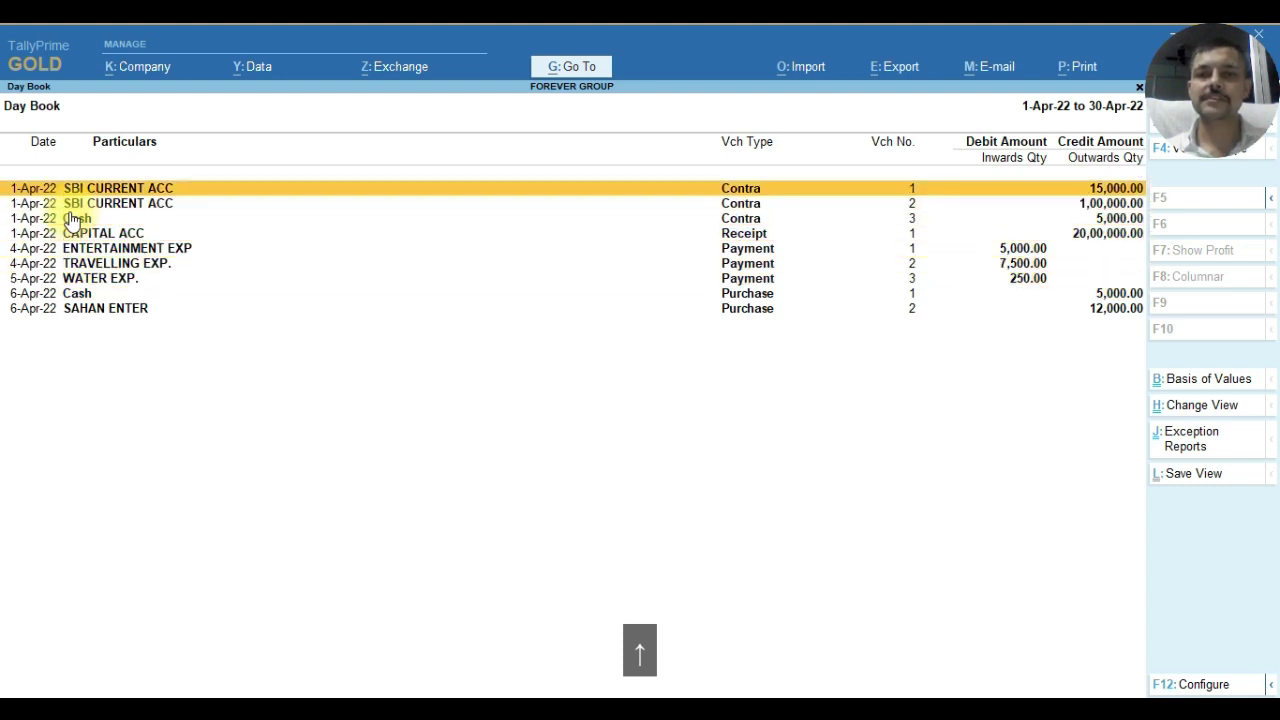
key(Down)
key(Down)
key(Down)
key(Down)
key(Down)
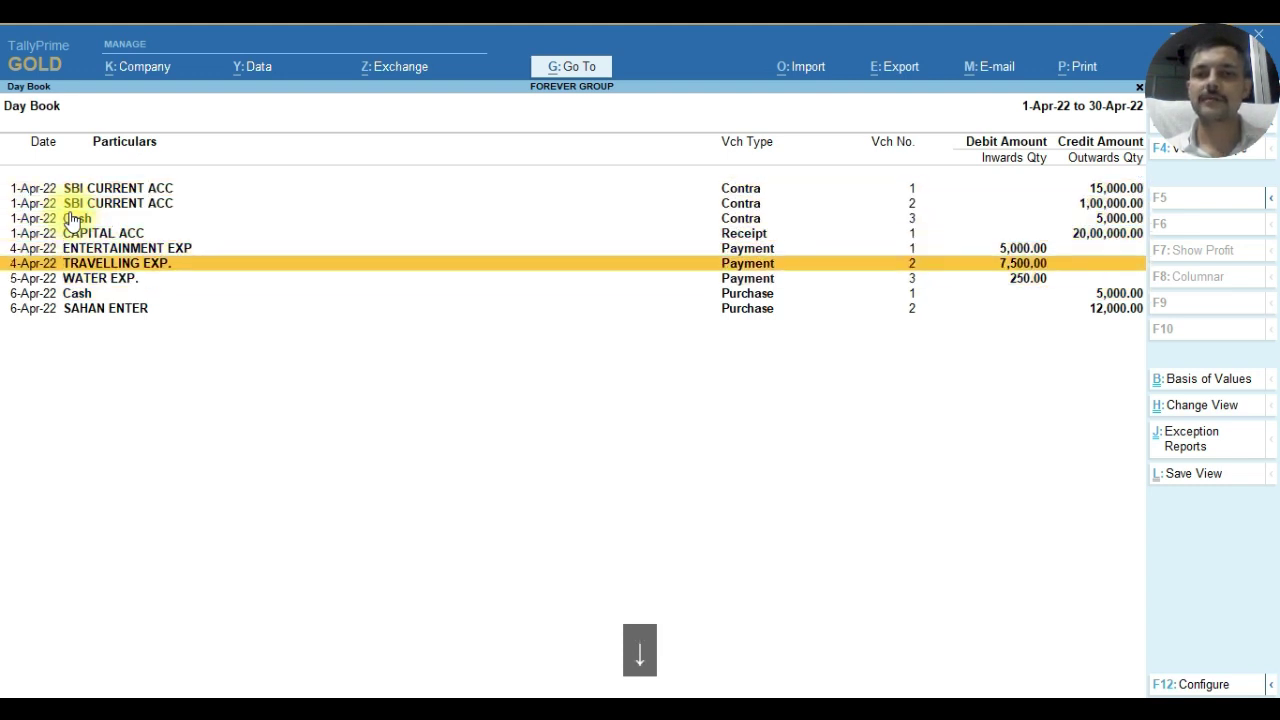
key(Down)
key(Down)
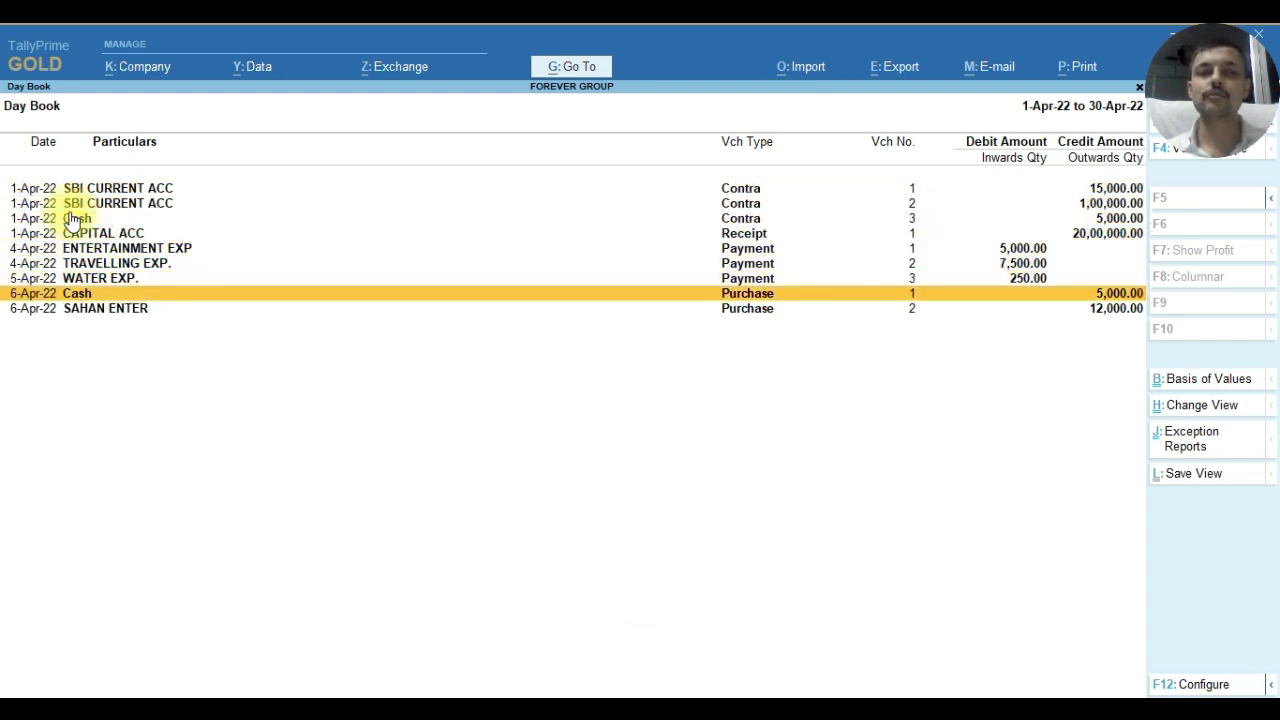
key(Down)
key(Up)
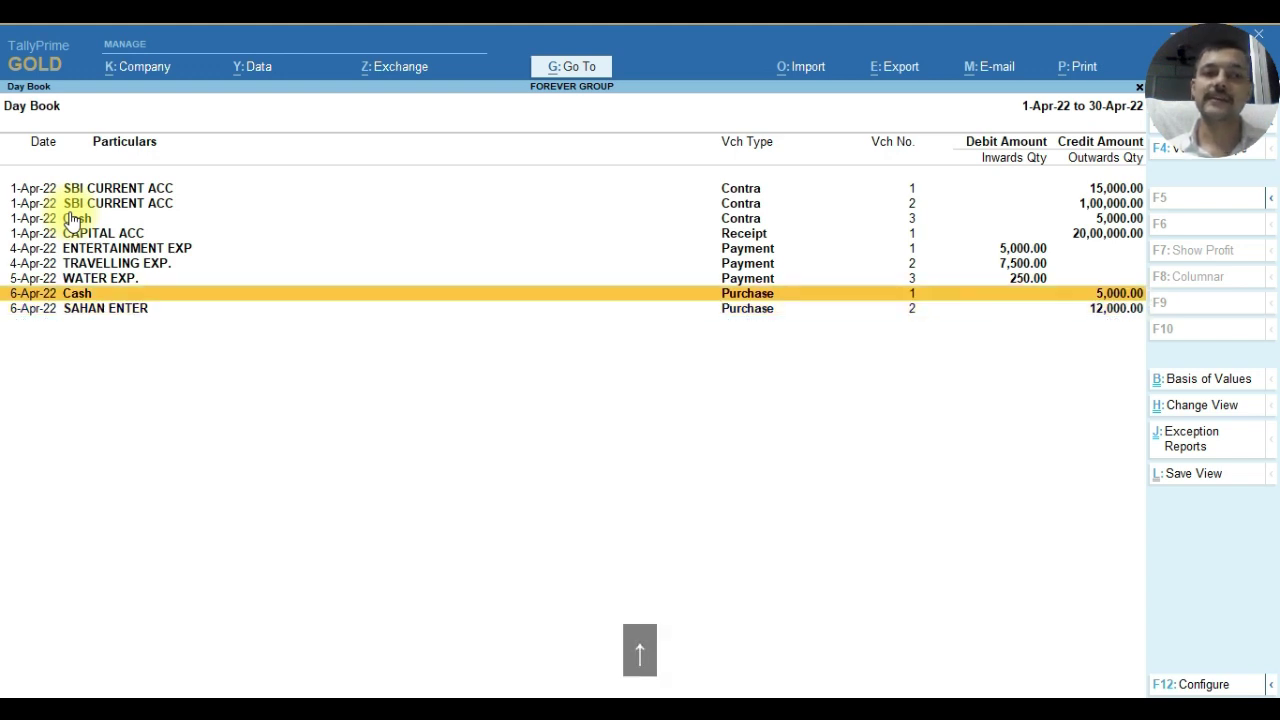
key(Down)
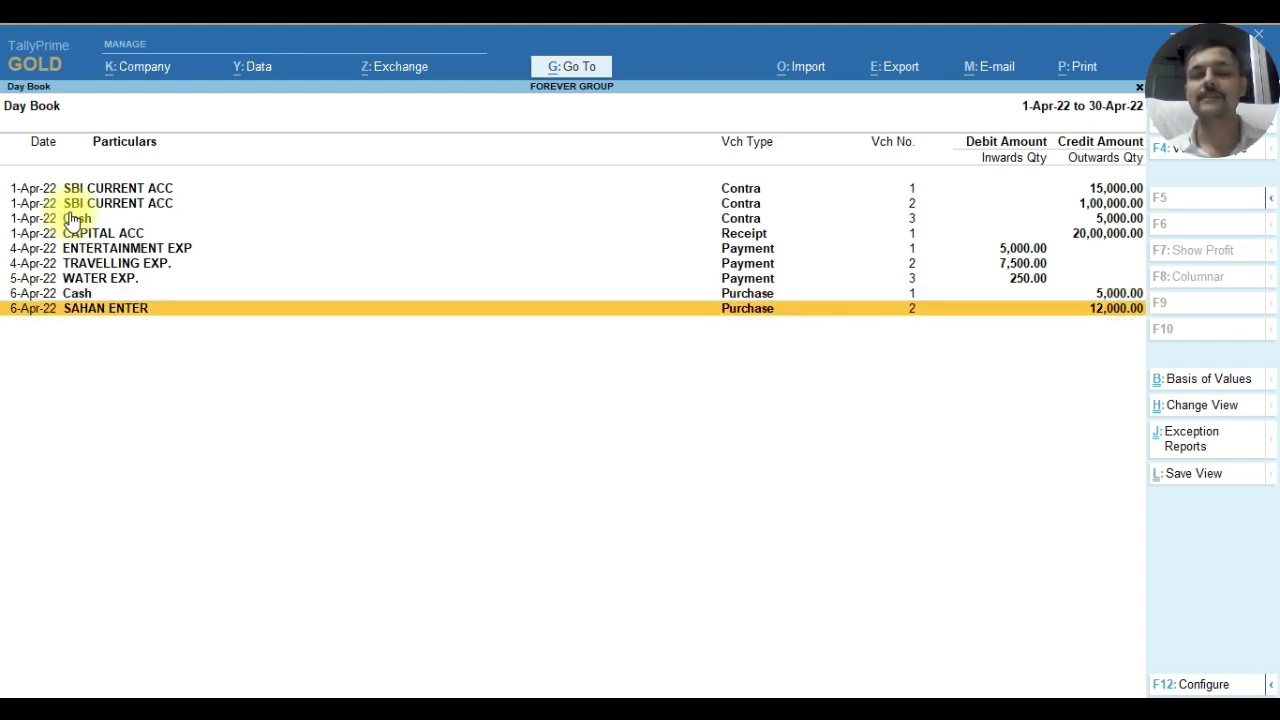
key(Up)
key(Down)
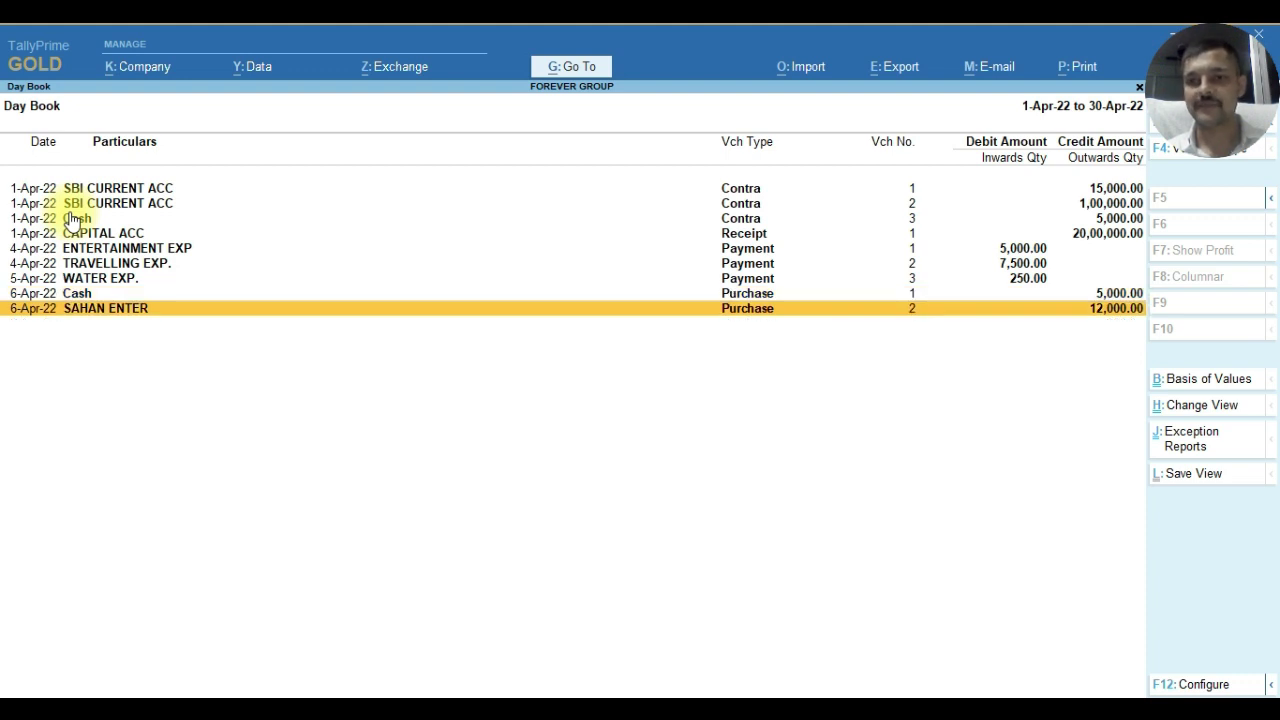
key(Escape)
key(Escape)
key(Escape)
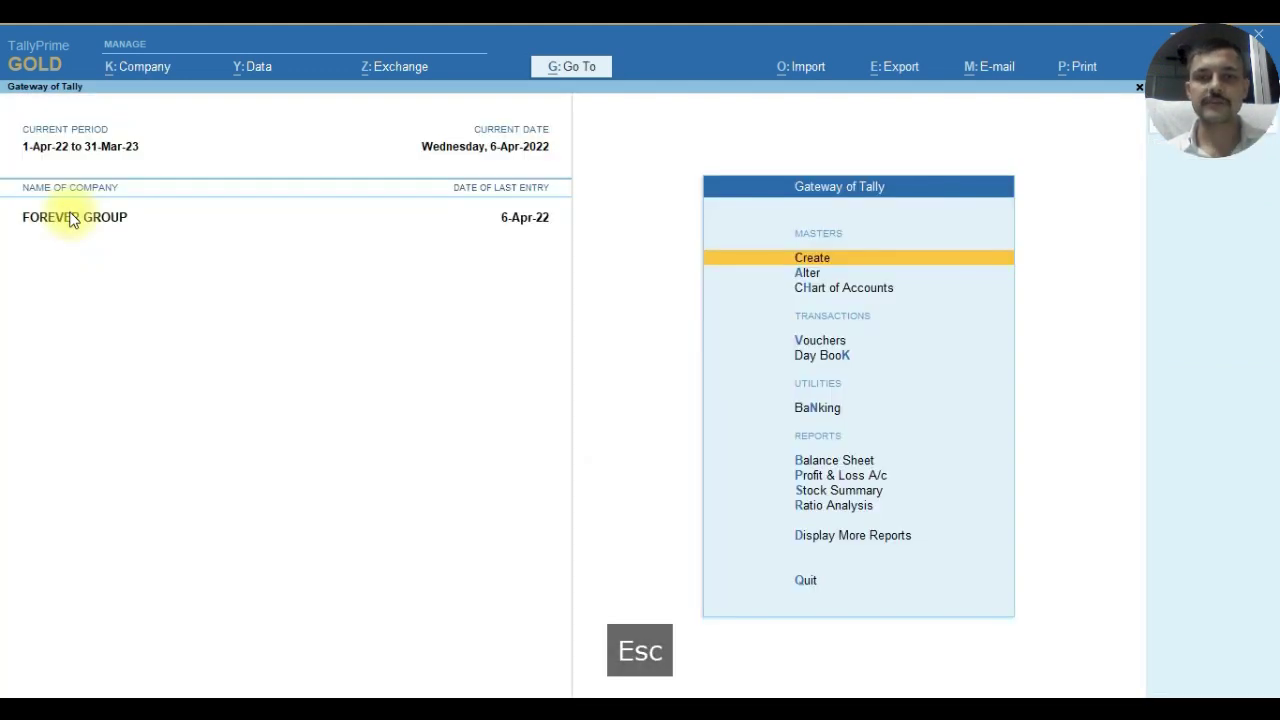
Open a new purchase voucher and keep its voucher mode set to As Voucher.
key(Down)
key(Down)
key(Return)
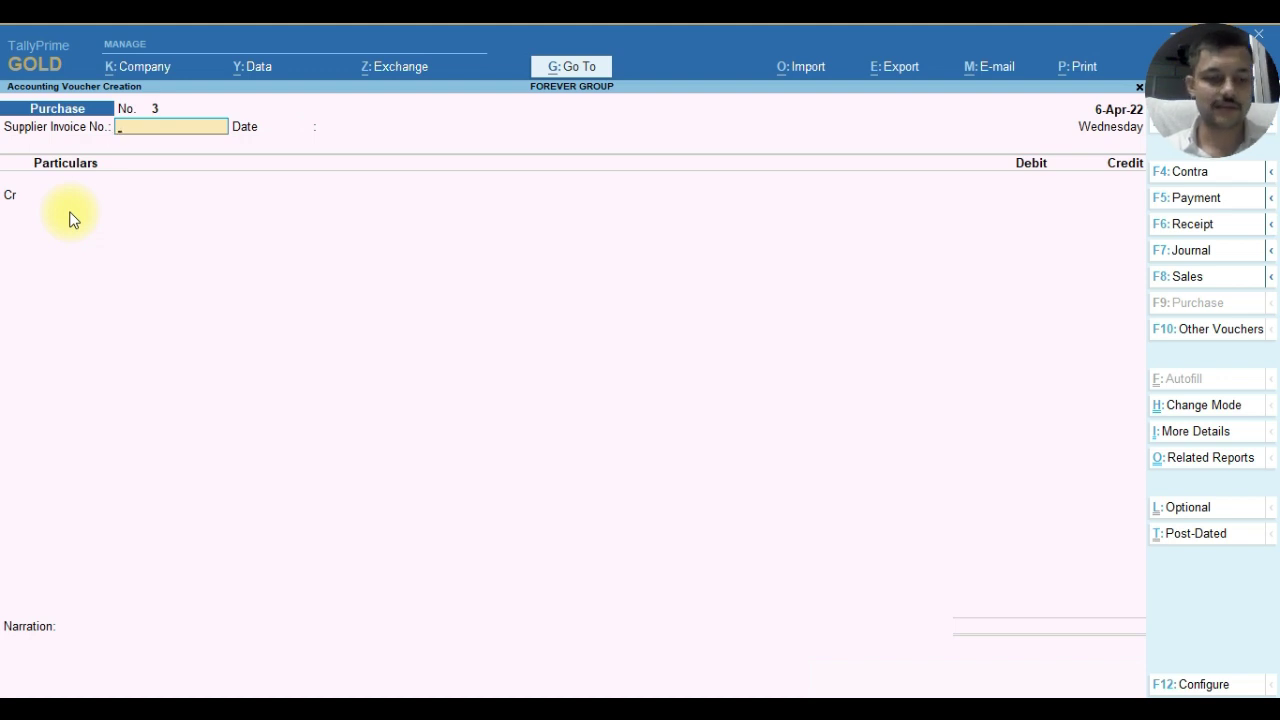
key(ctrl+h)
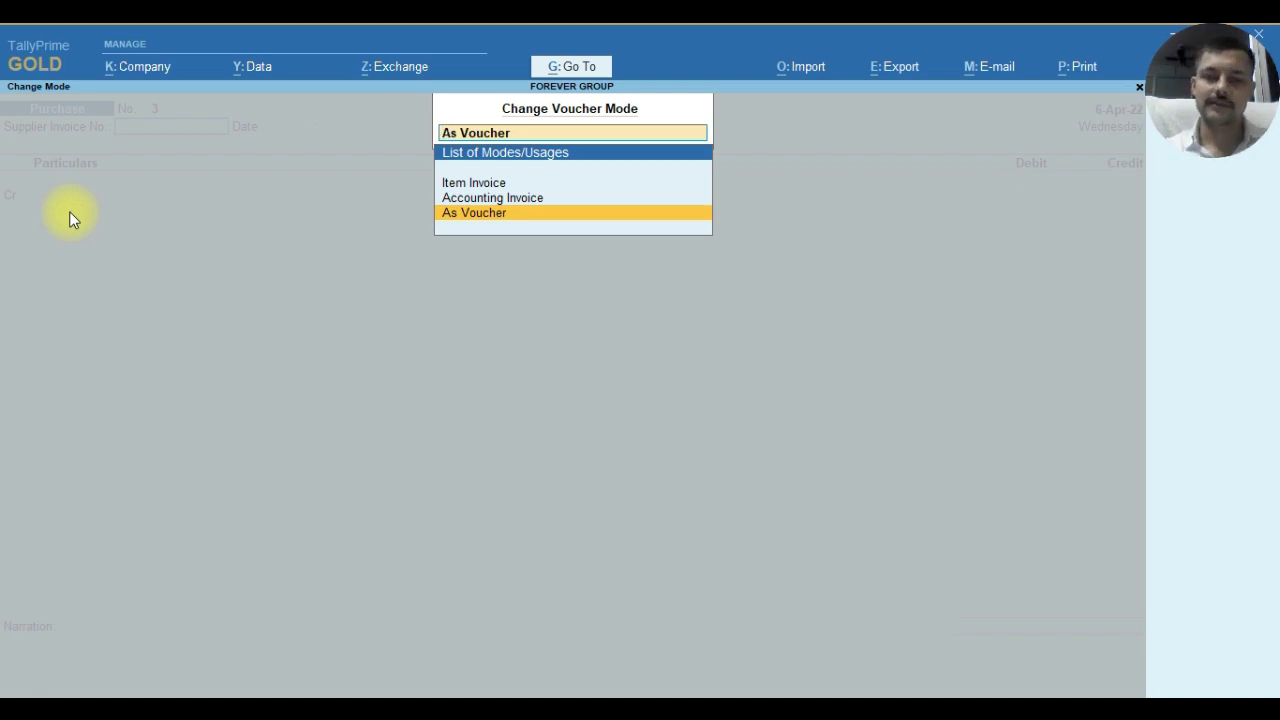
key(Return)
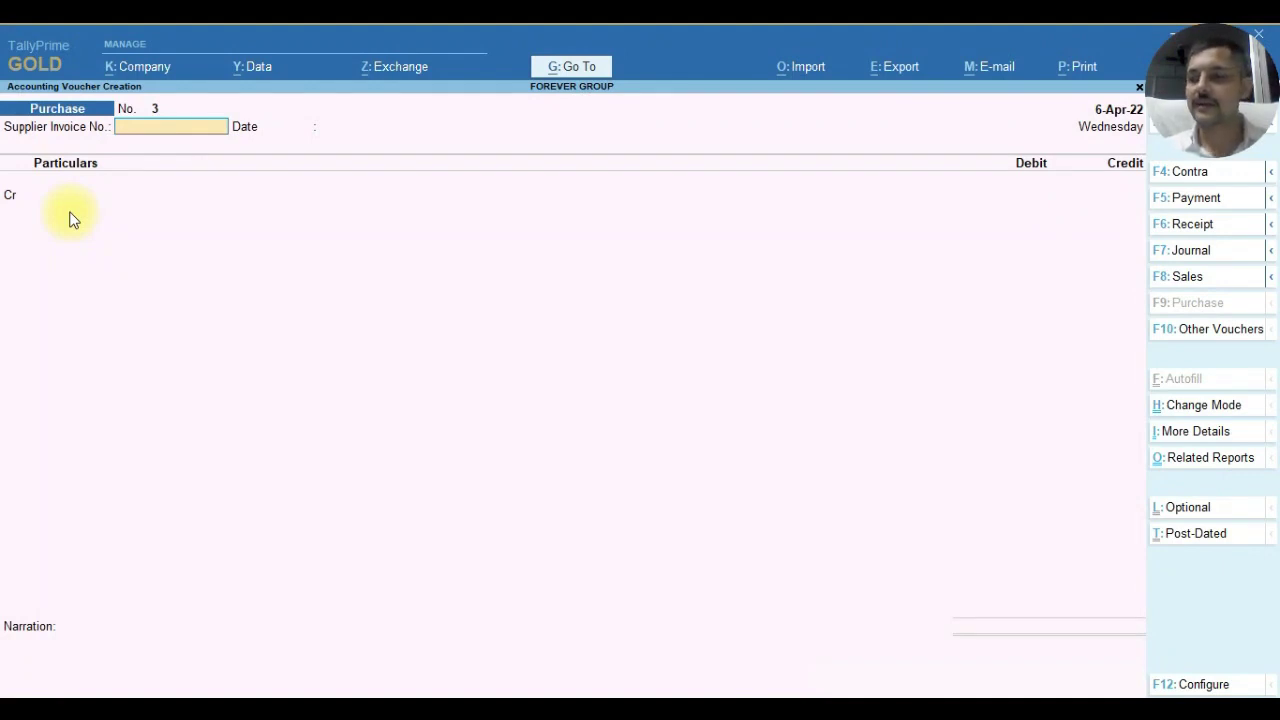
Enter RY/101 as the supplier invoice number and accept 6-Apr-22 as its date.
text(RY)
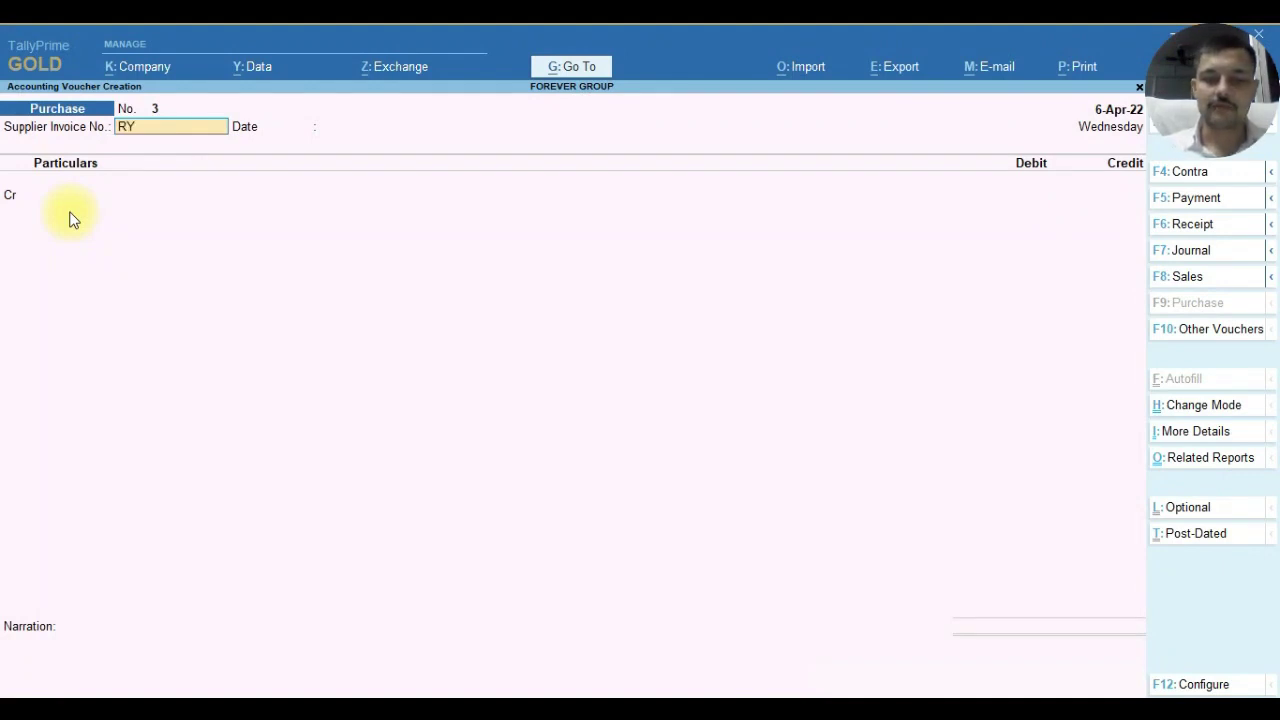
text(/101)
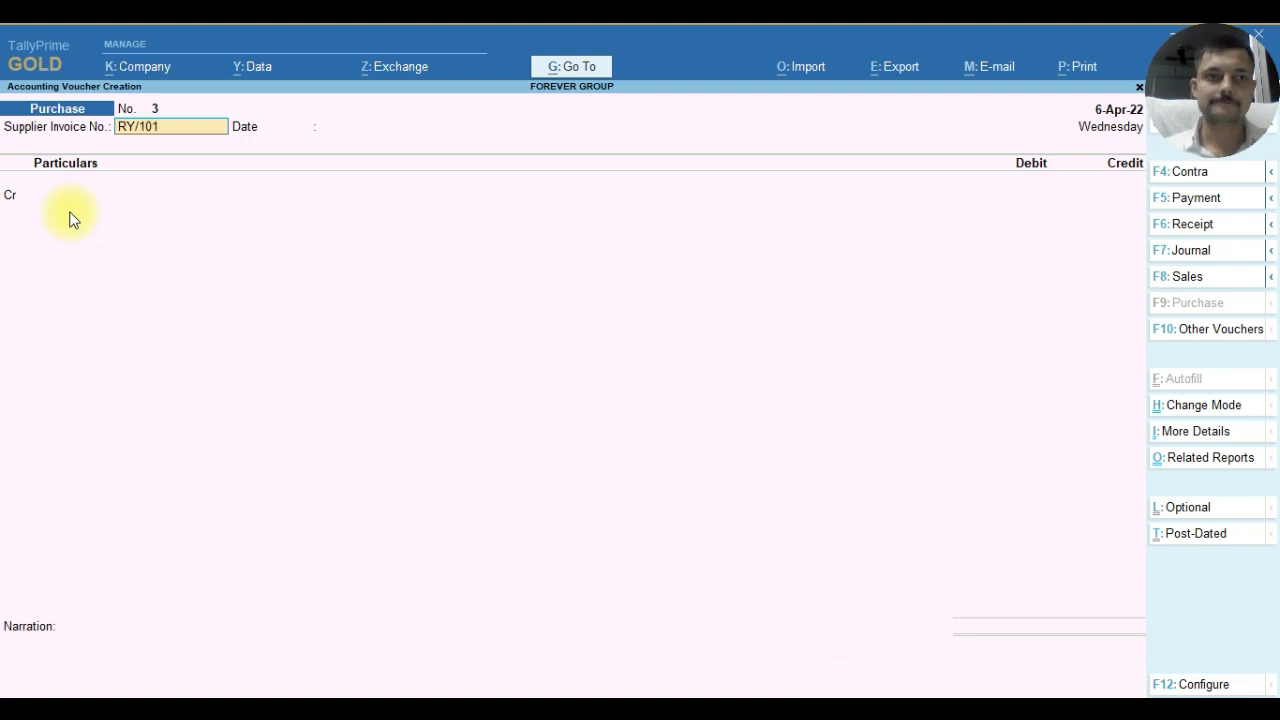
key(Return)
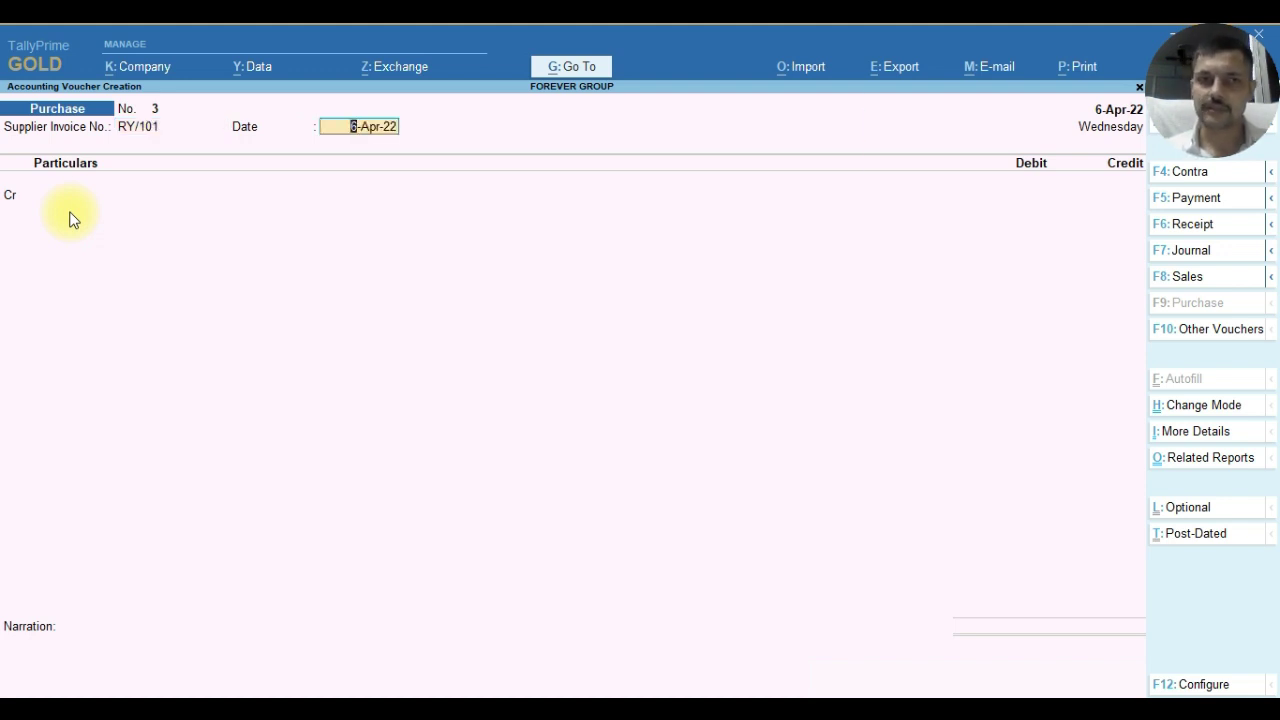
key(Return)
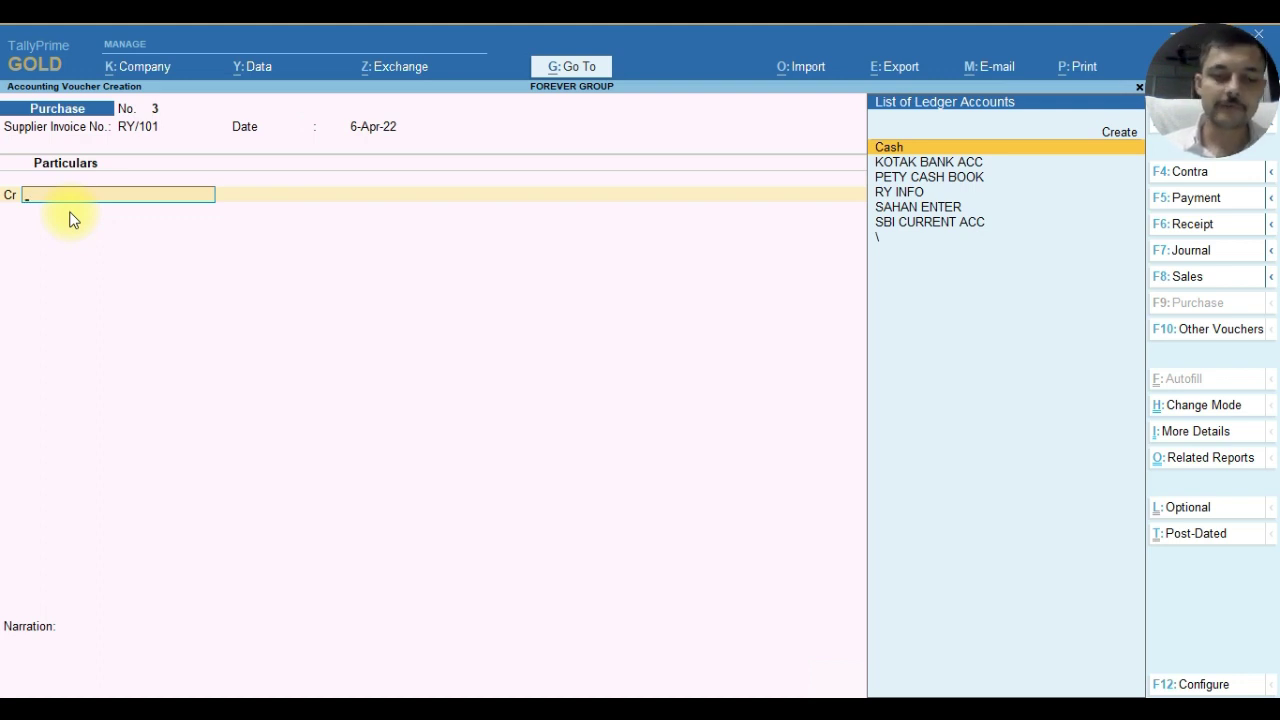
Choose RY INFO as the credit party and accept the blank receipt details and its party details.
text(RY)
key(Return)
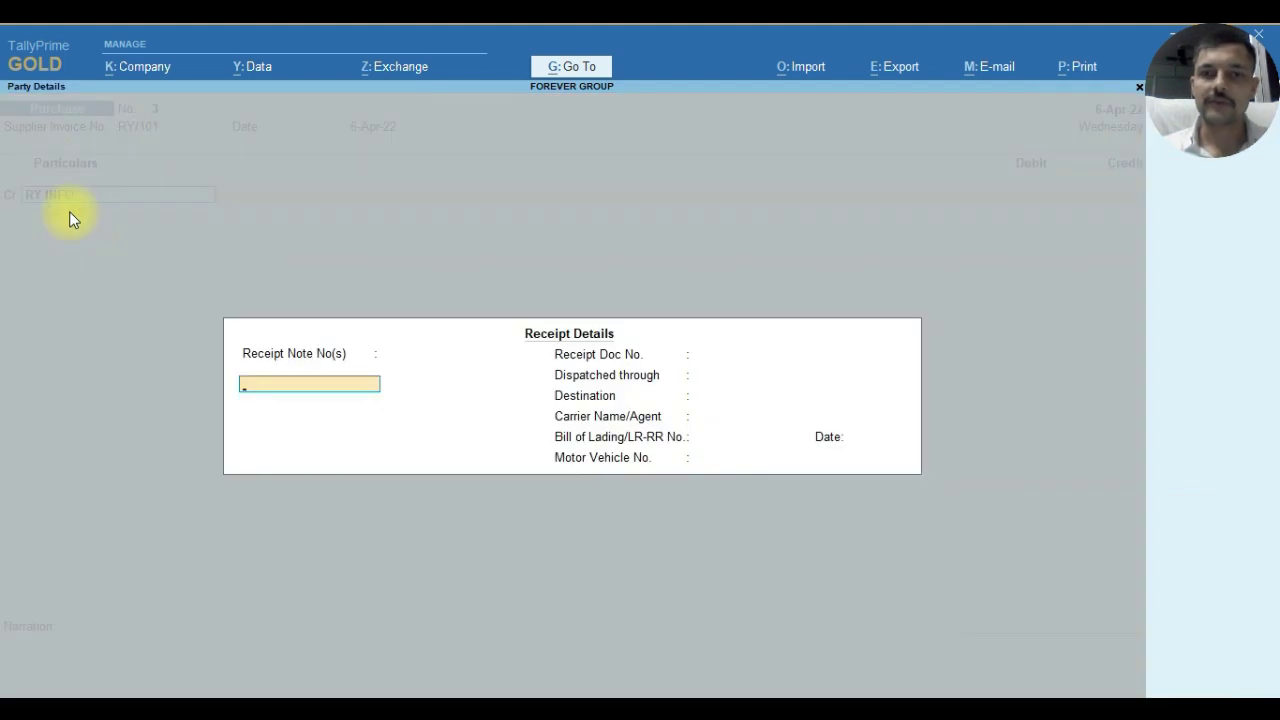
key(Return)
key(ctrl+a)
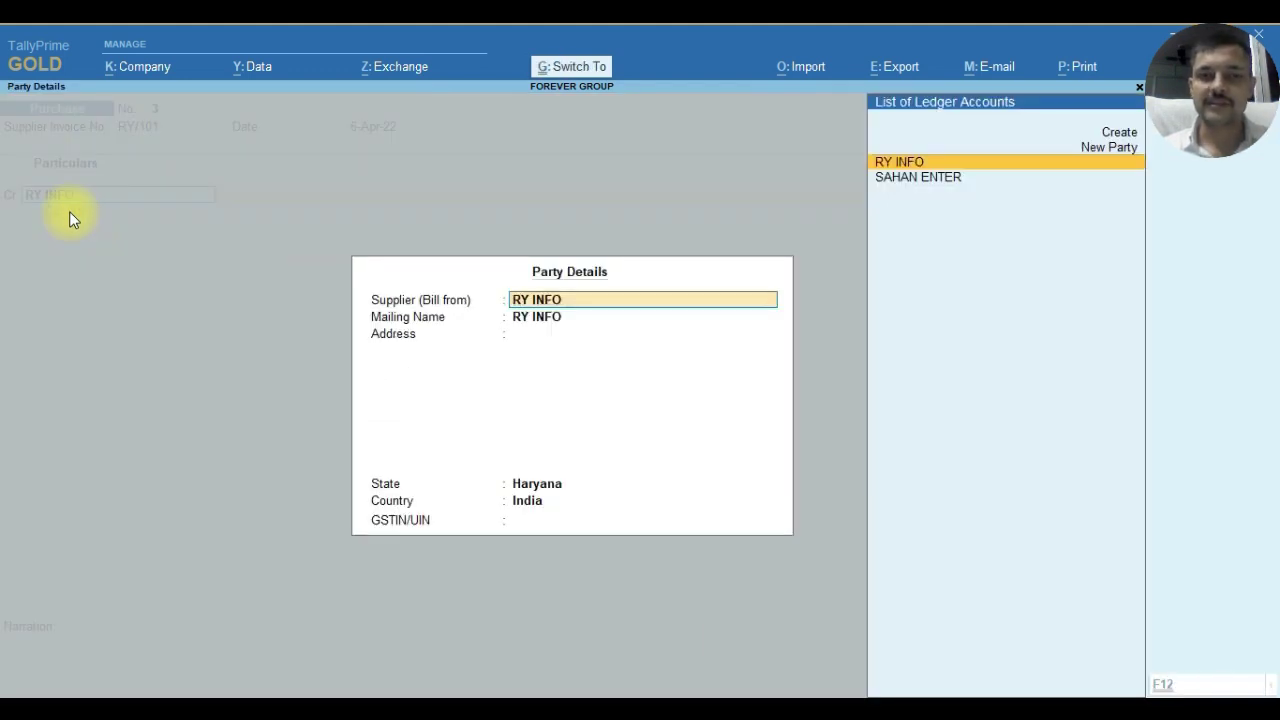
key(ctrl+a)
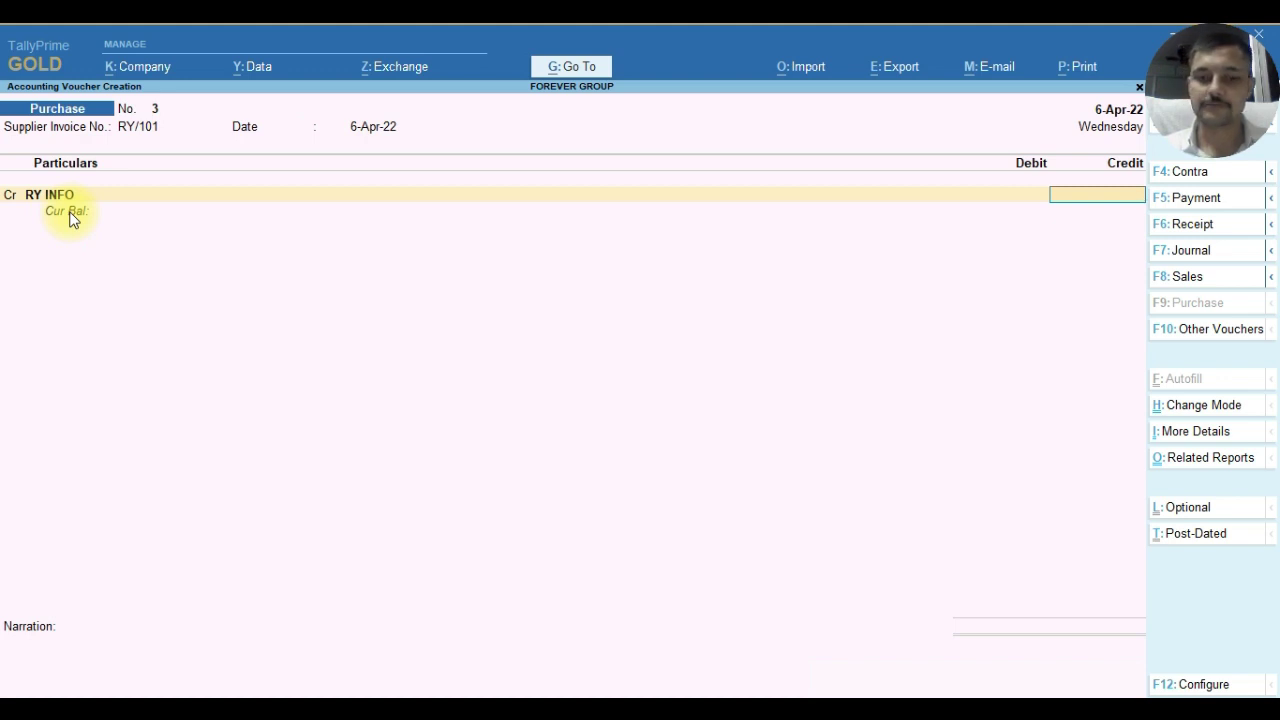
key(Escape)
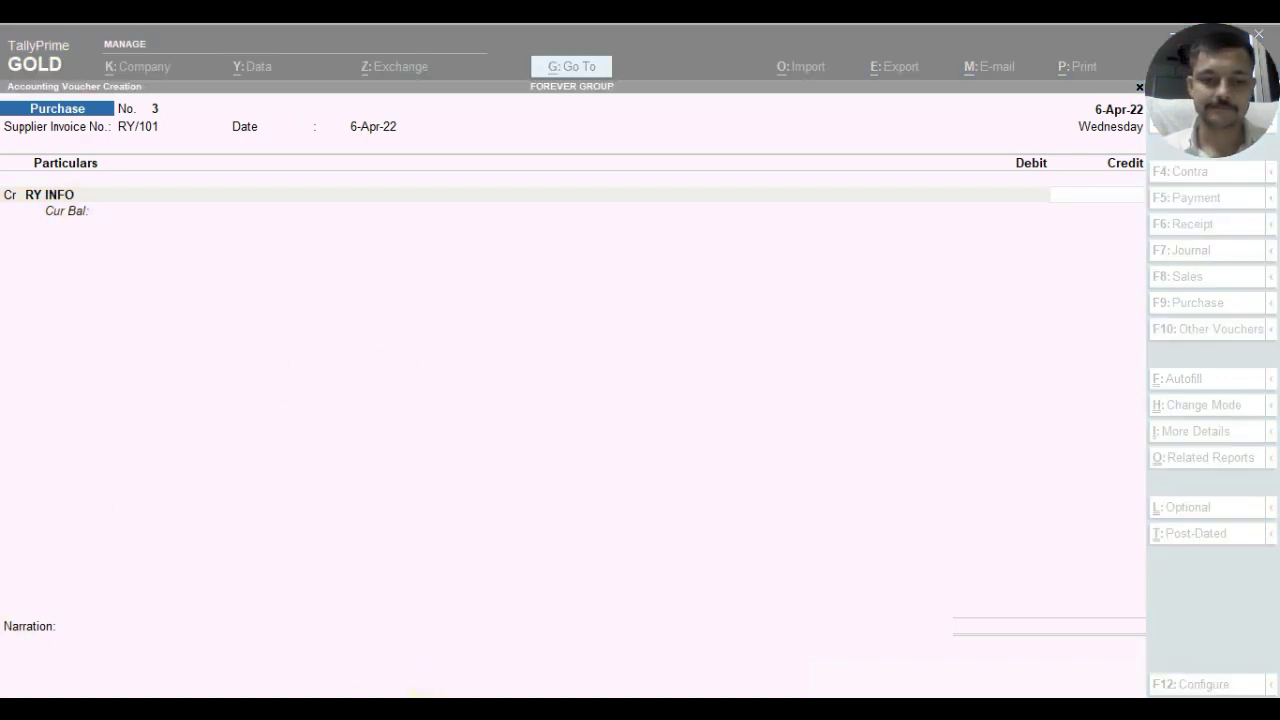
Switch to Calculator, add 64500 and 160000, and minimise it to return to the purchase voucher.
text(CALCUL)
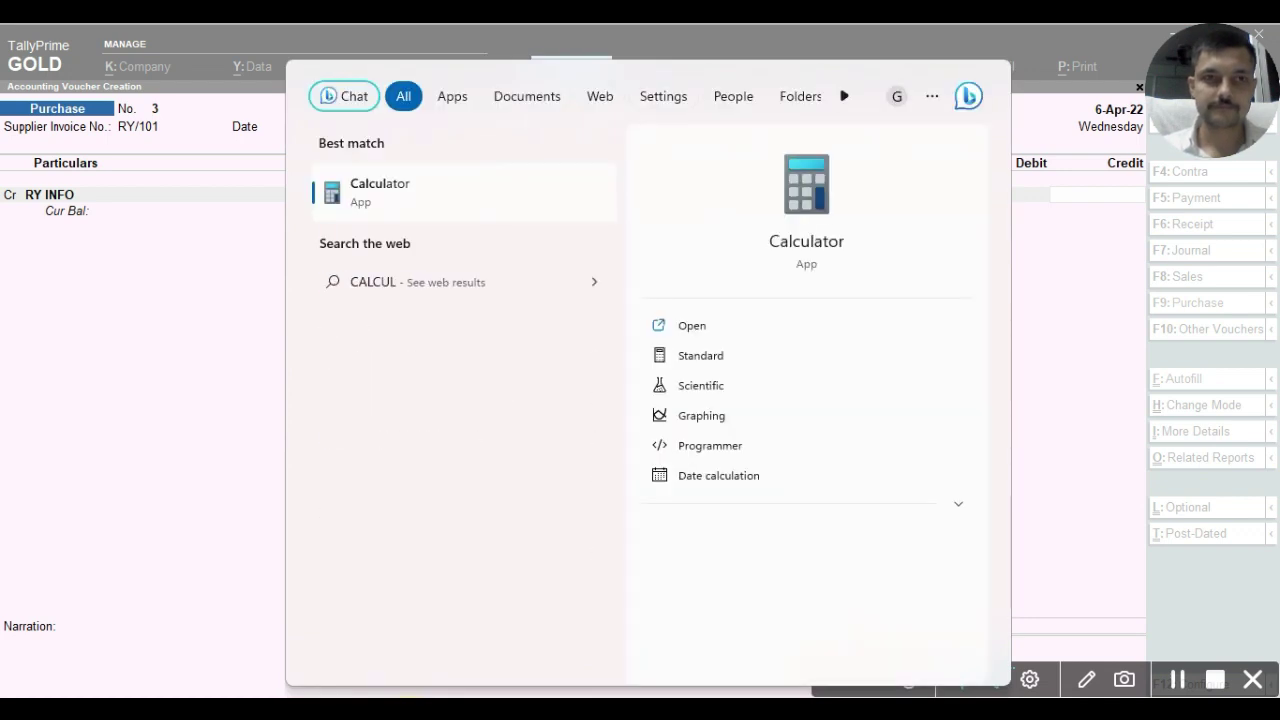
click(387, 184)
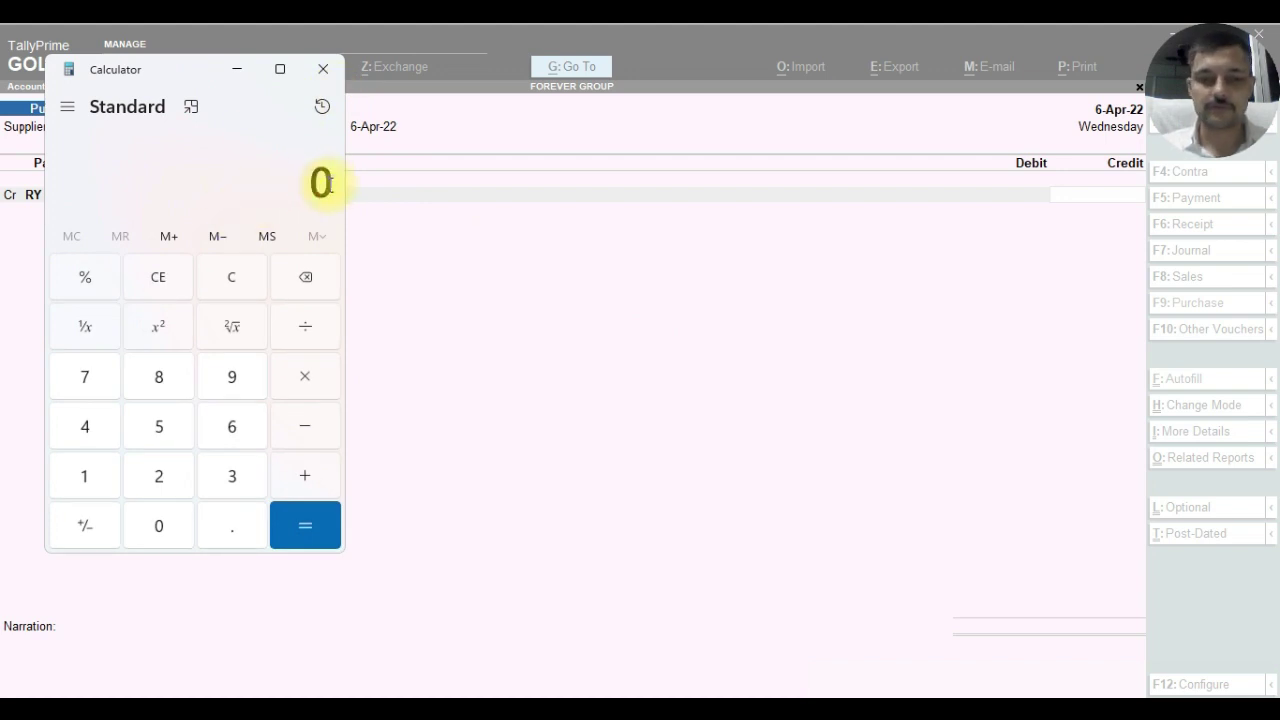
text(64500)
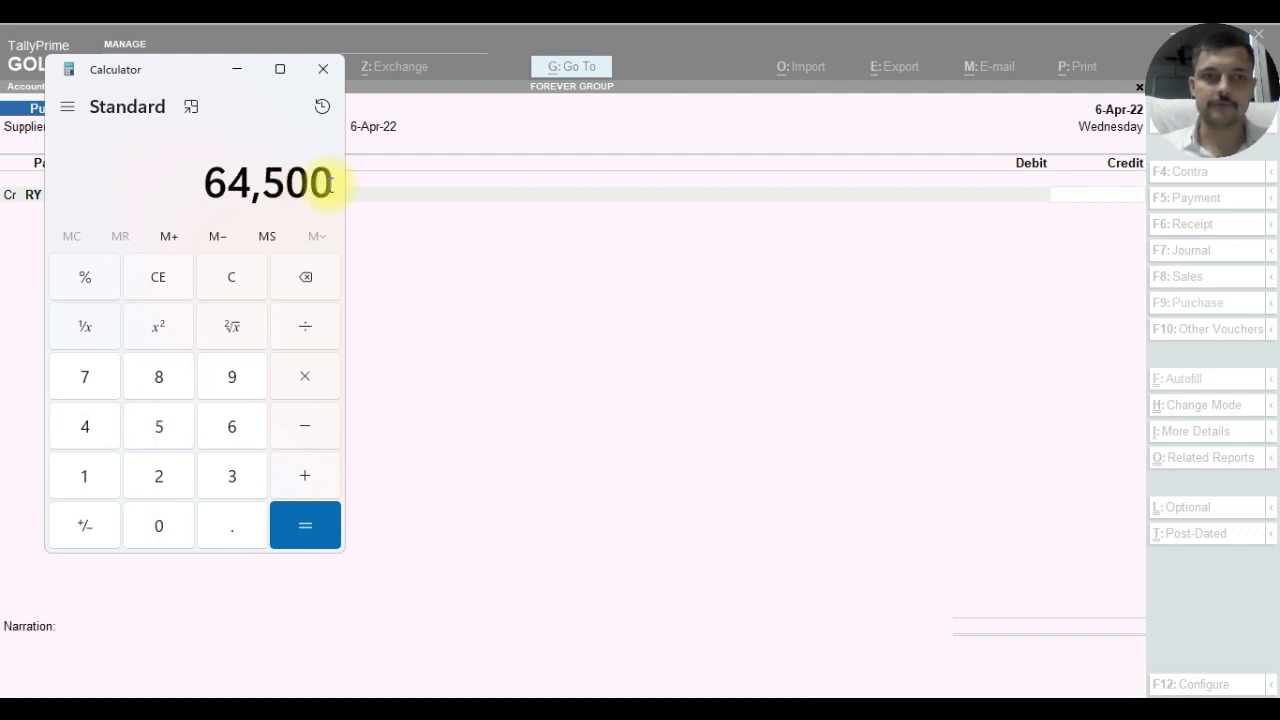
click(307, 486)
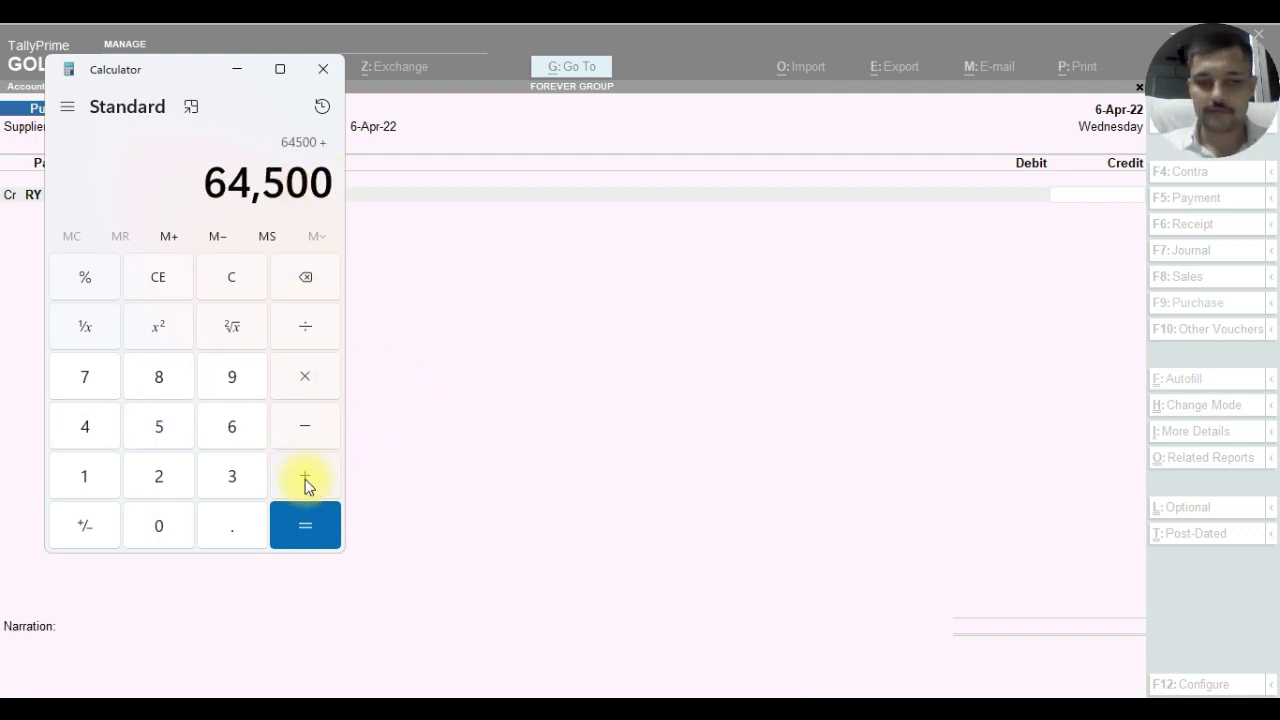
text(160,000)
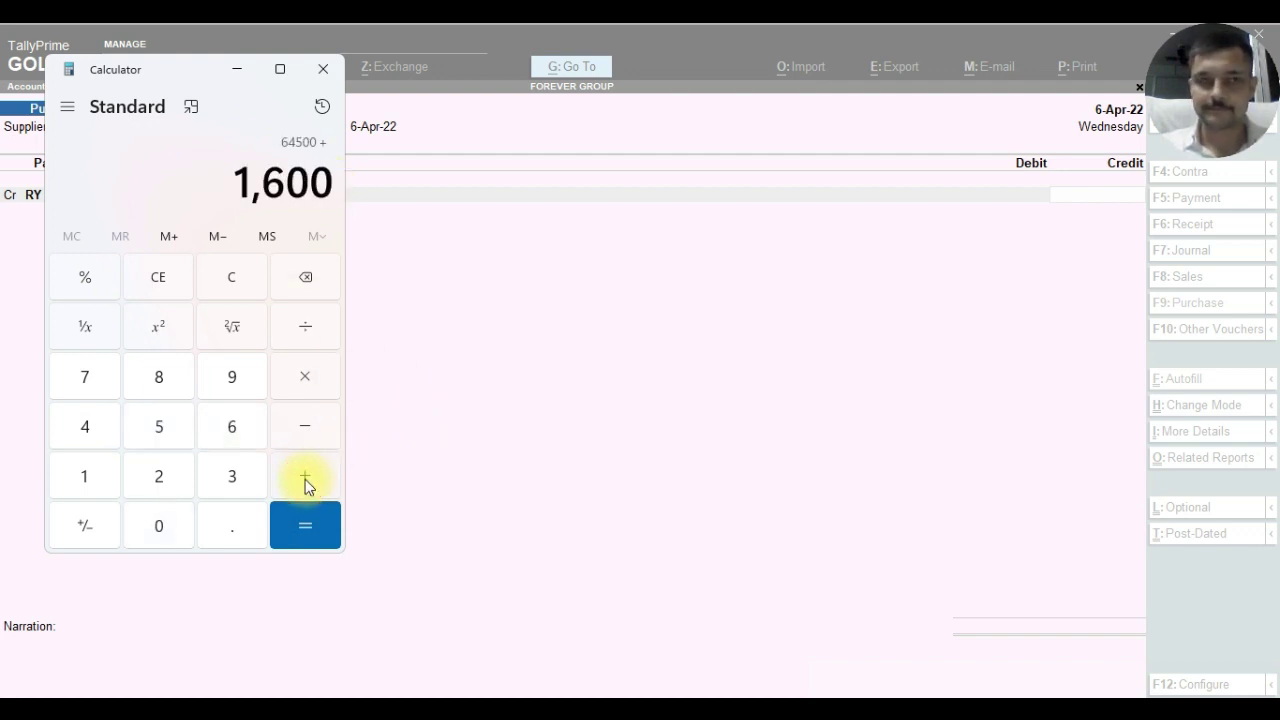
click(305, 479)
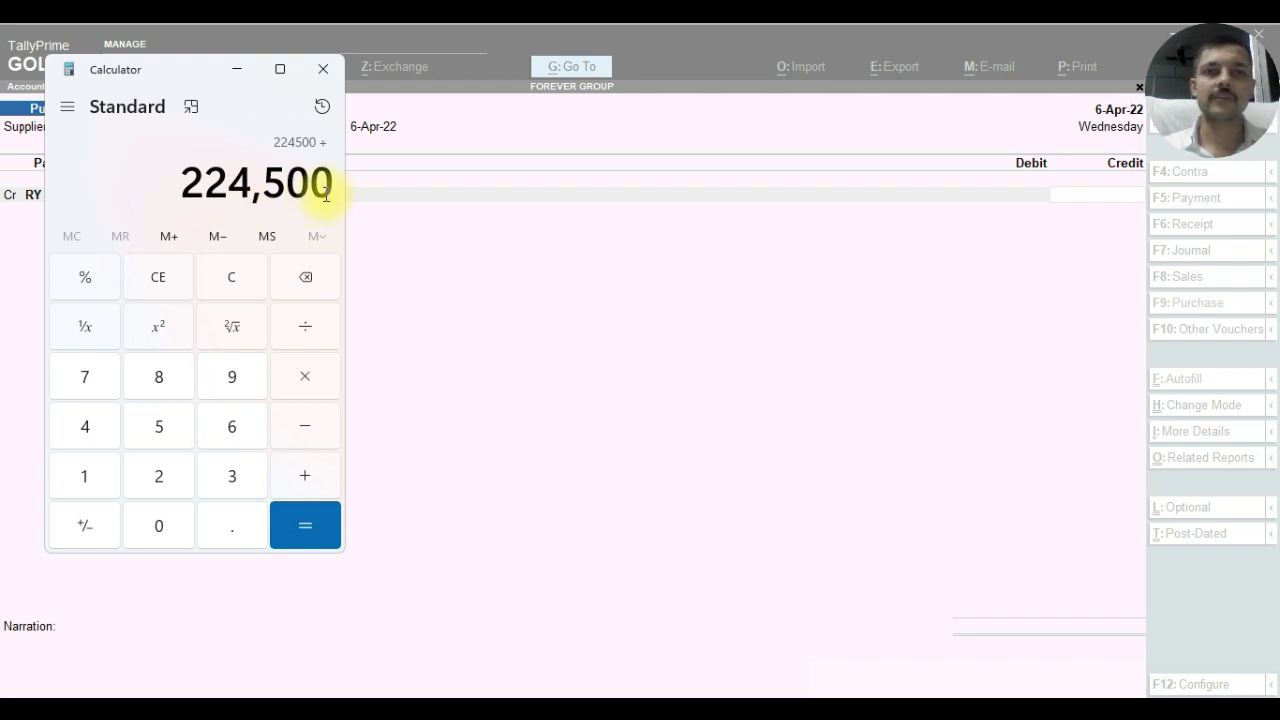
click(236, 78)
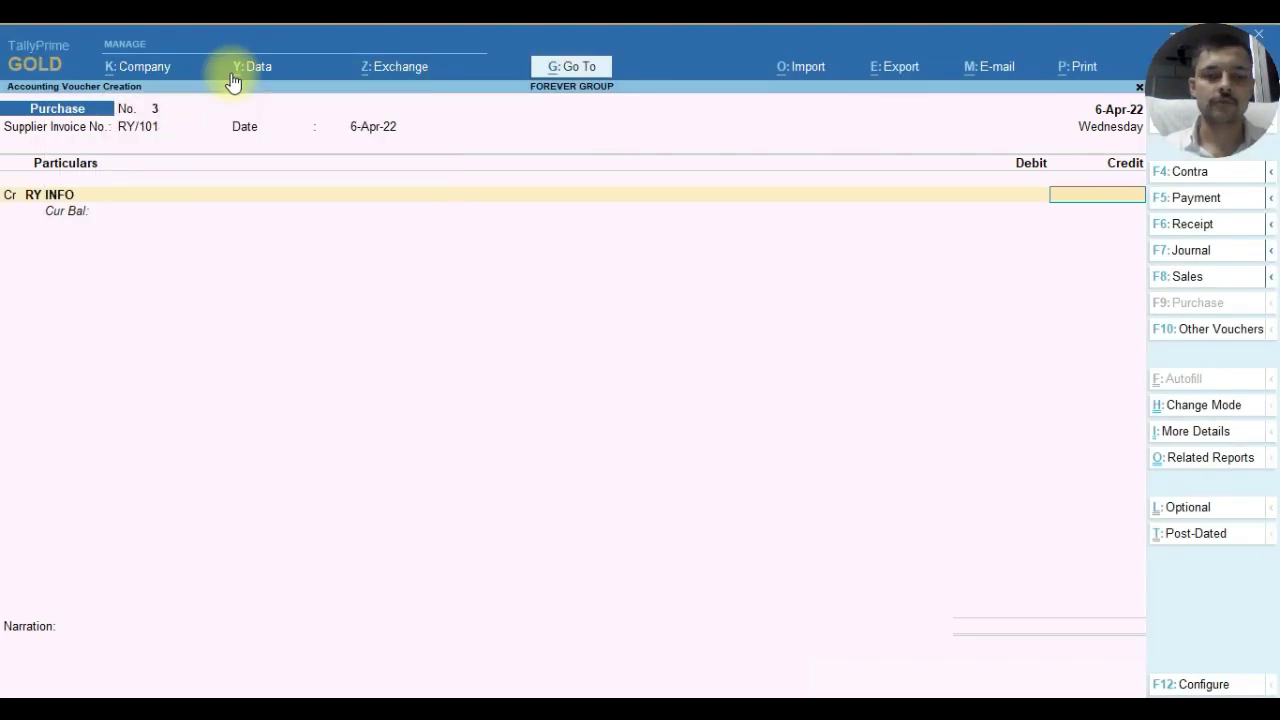
Credit RY INFO with 224500 and accept the full amount against New Ref RY/101 in the bill-wise details.
text(224)
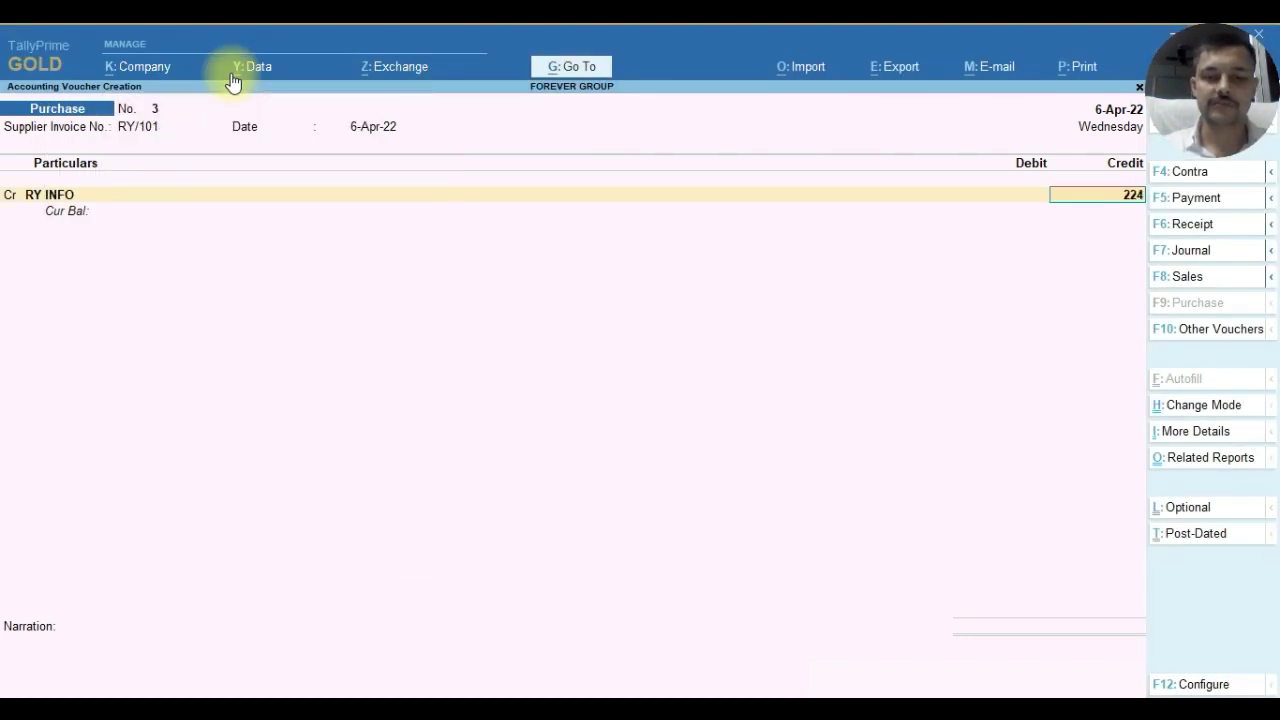
text(500)
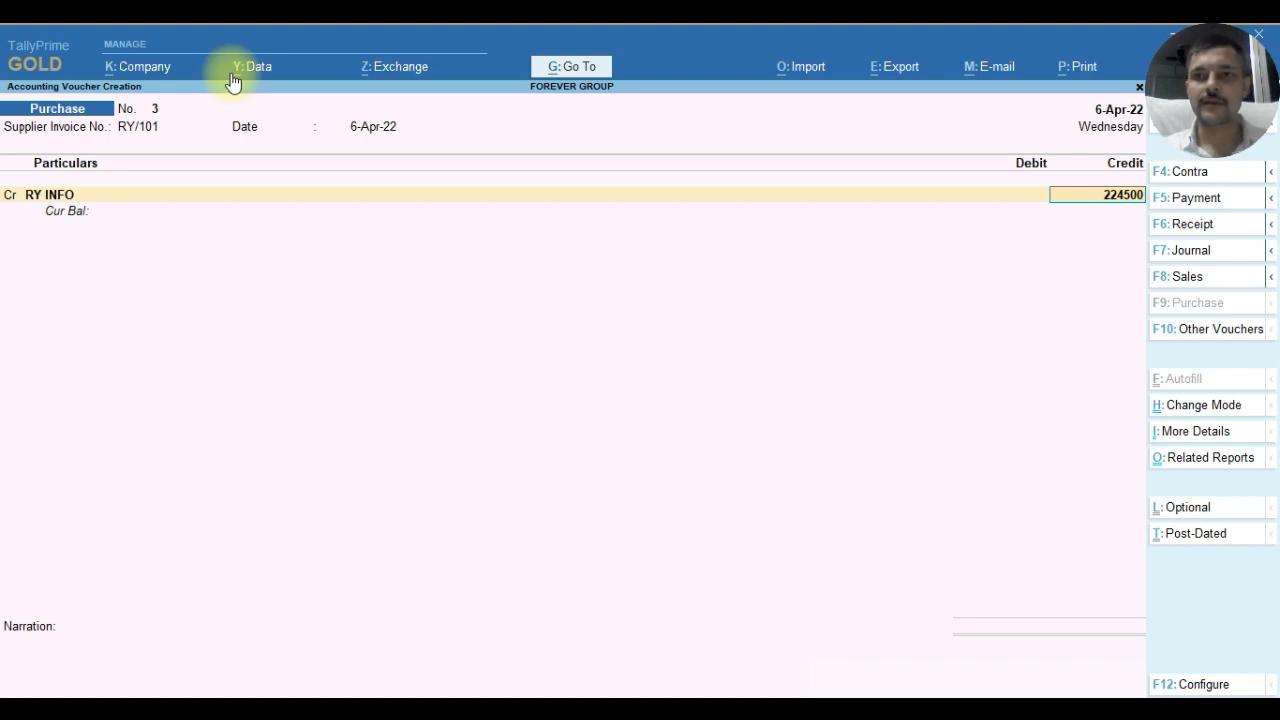
key(Return)
key(Return)
key(Return)
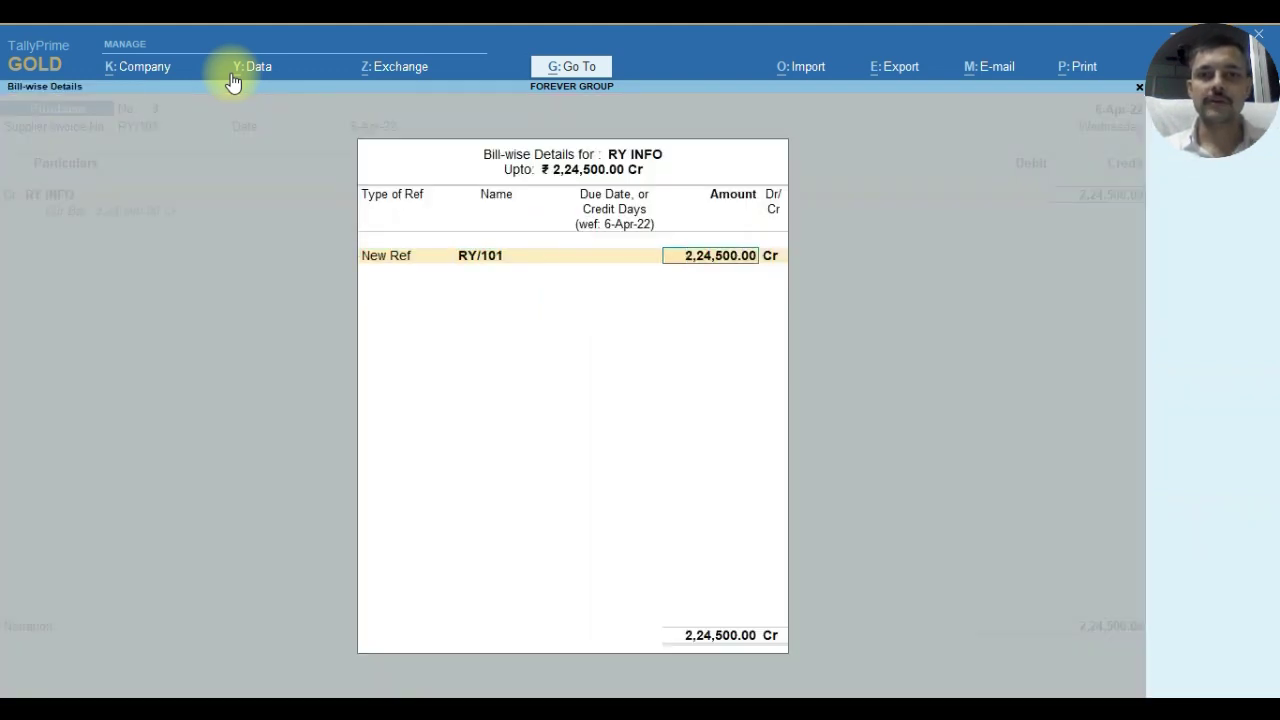
key(Return)
key(Return)
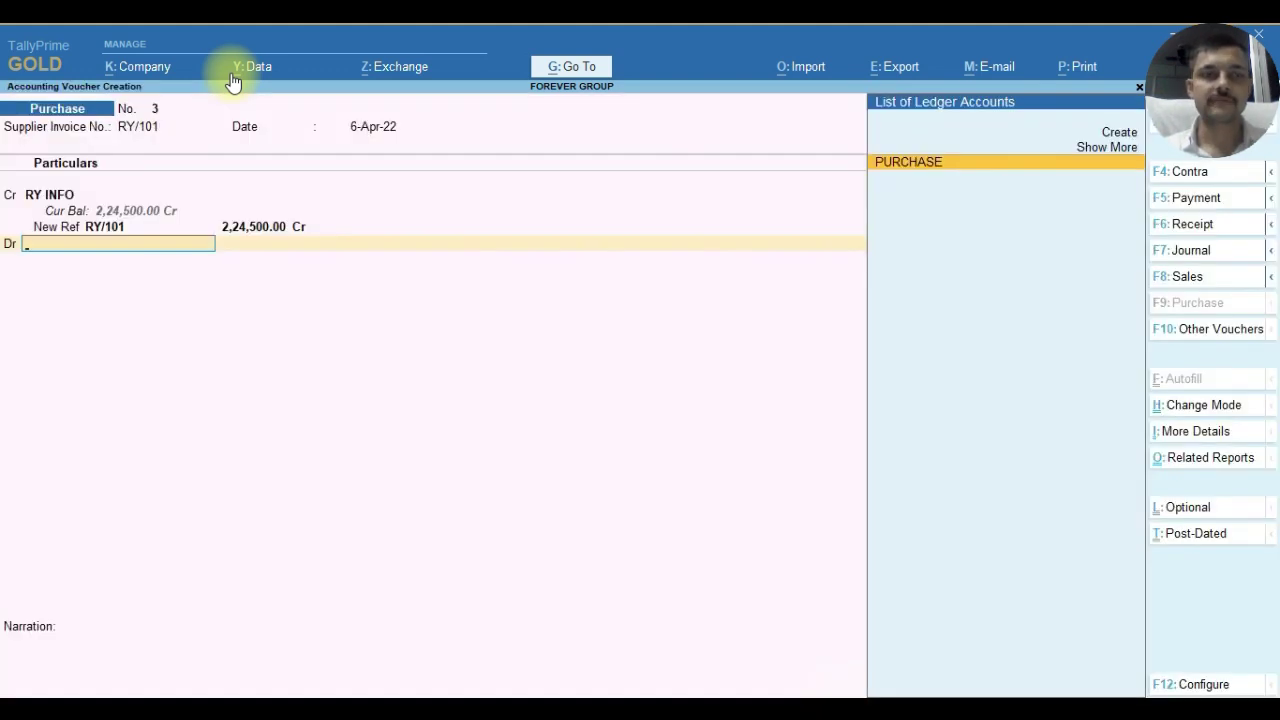
Choose PURCHASE as the debit ledger and allocate SAMSUNG GALAXY J7 to the ROHTAK location.
key(Return)
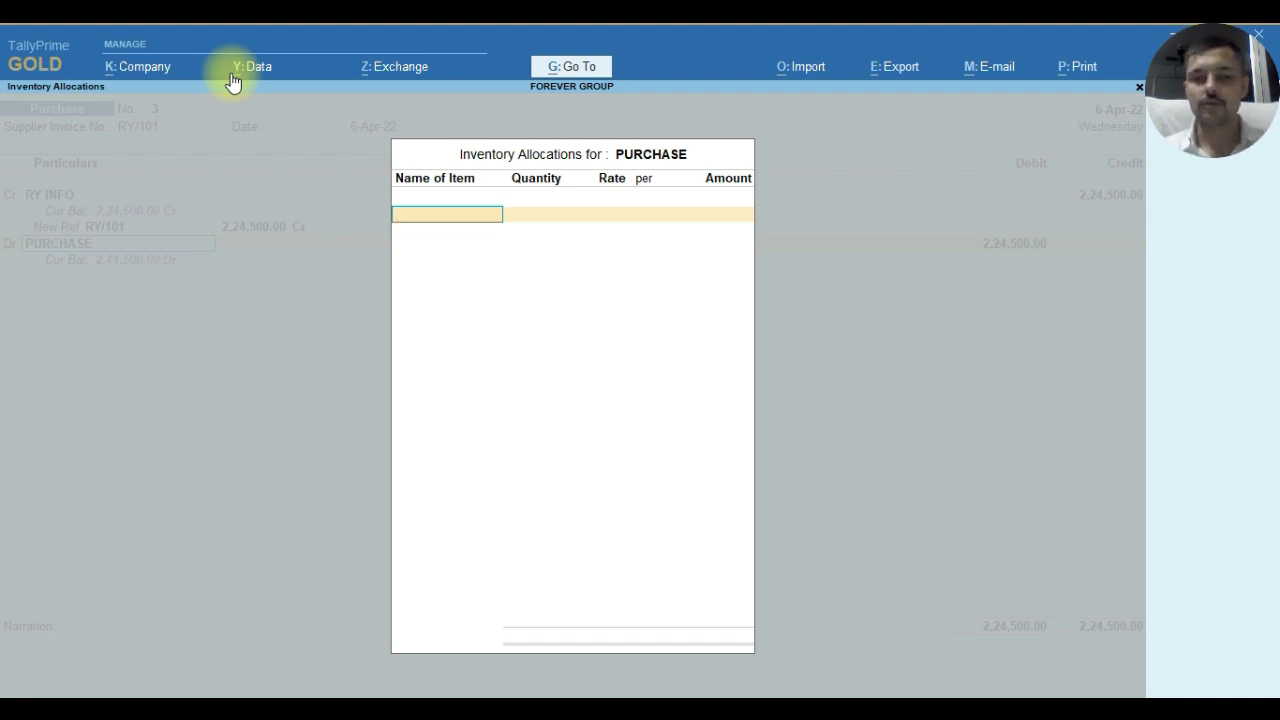
text(SAM)
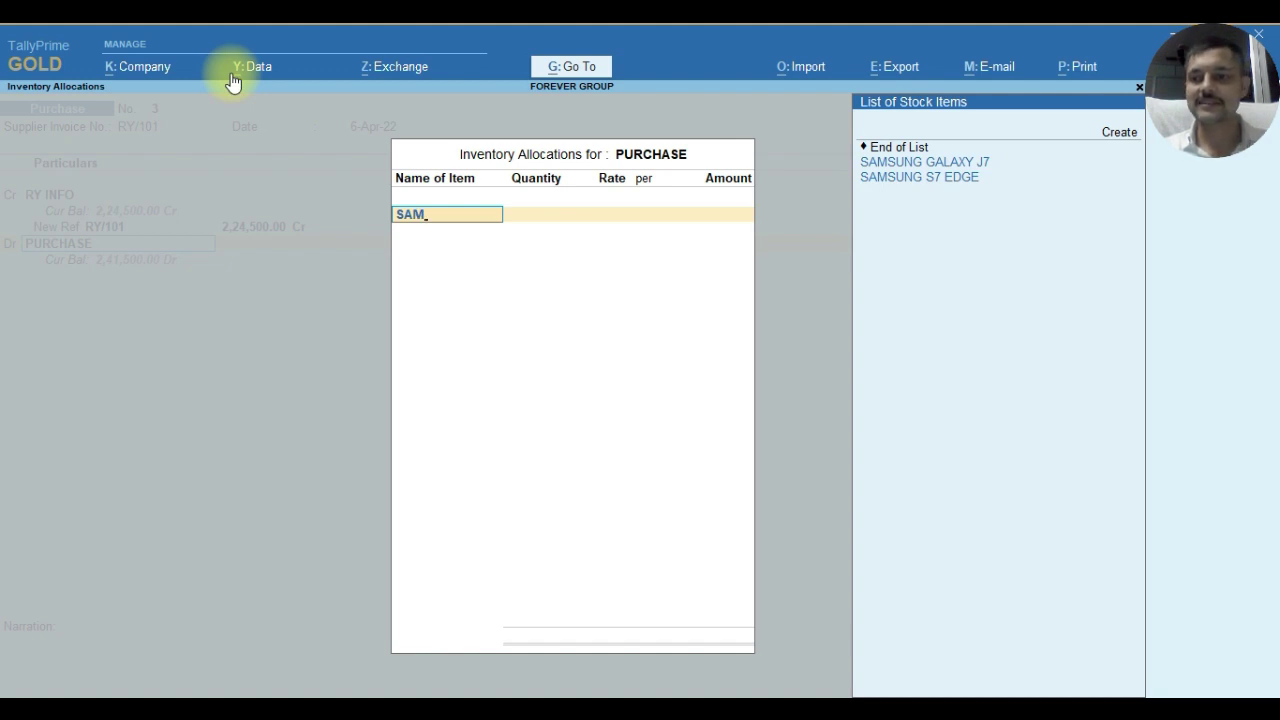
key(Down)
key(Return)
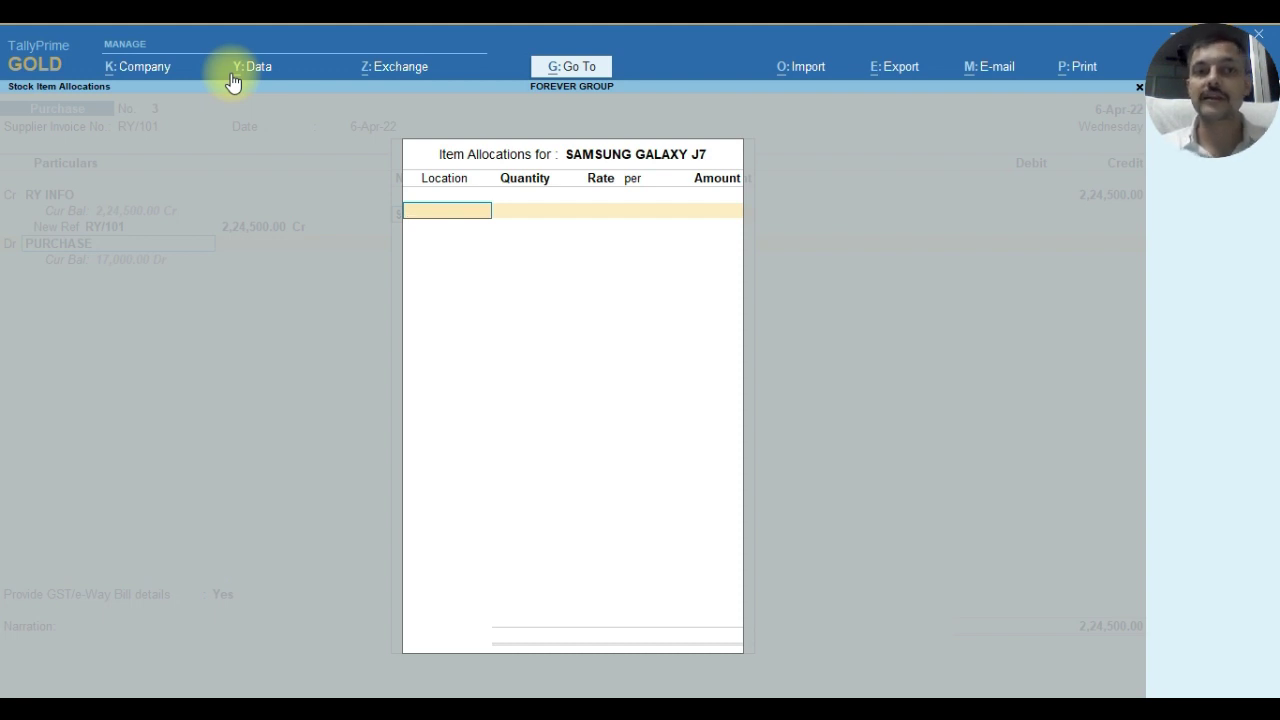
text(R)
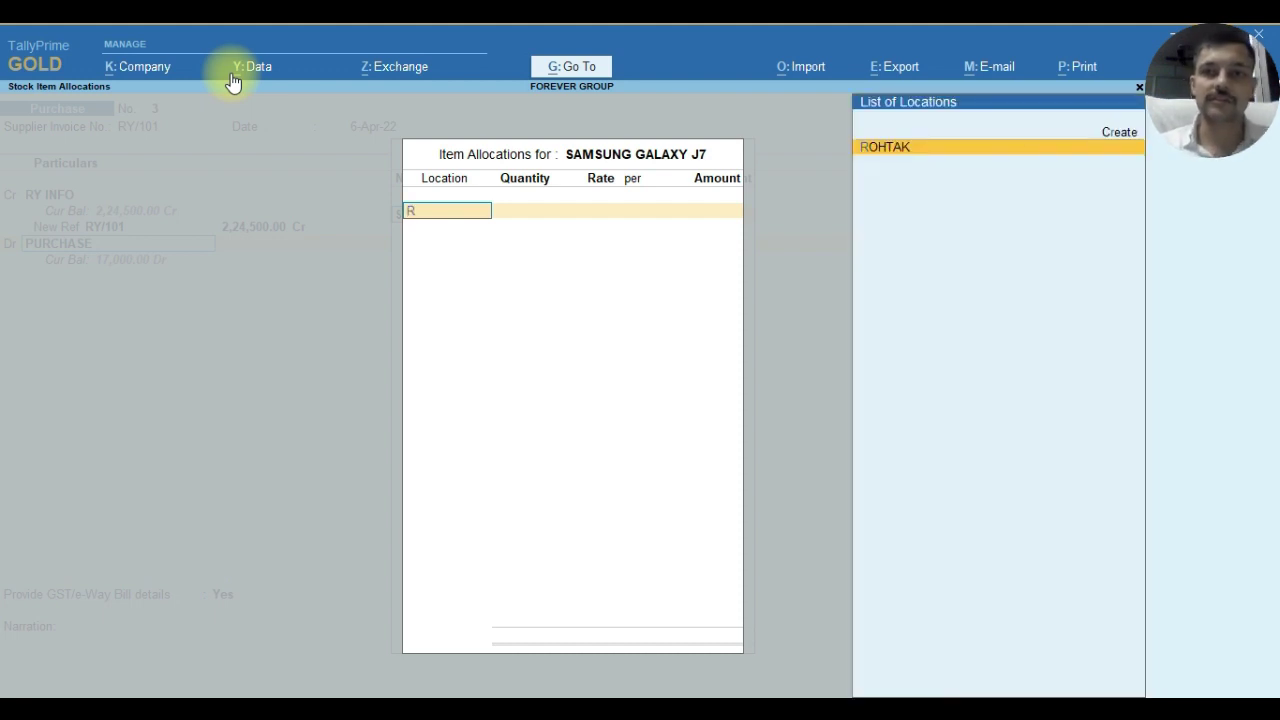
key(Return)
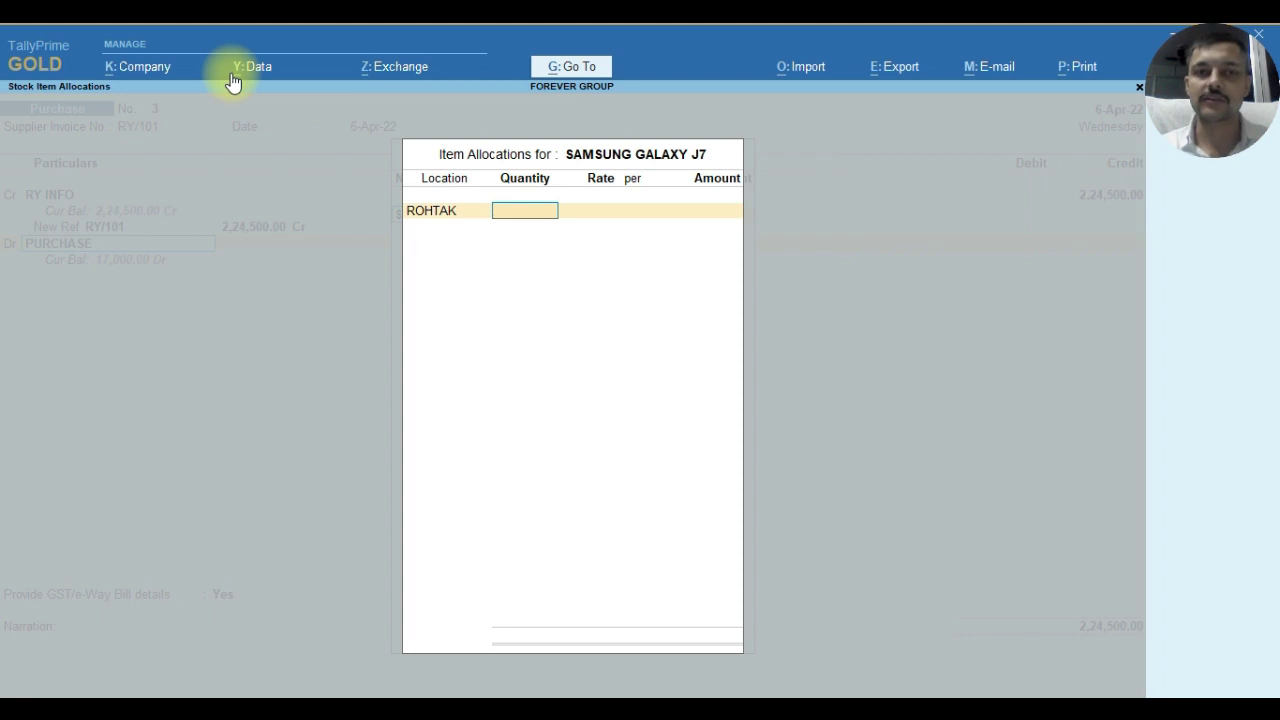
Enter a quantity of 5 NOS at a rate of 12900 for SAMSUNG GALAXY J7 and accept its allocation.
text(5)
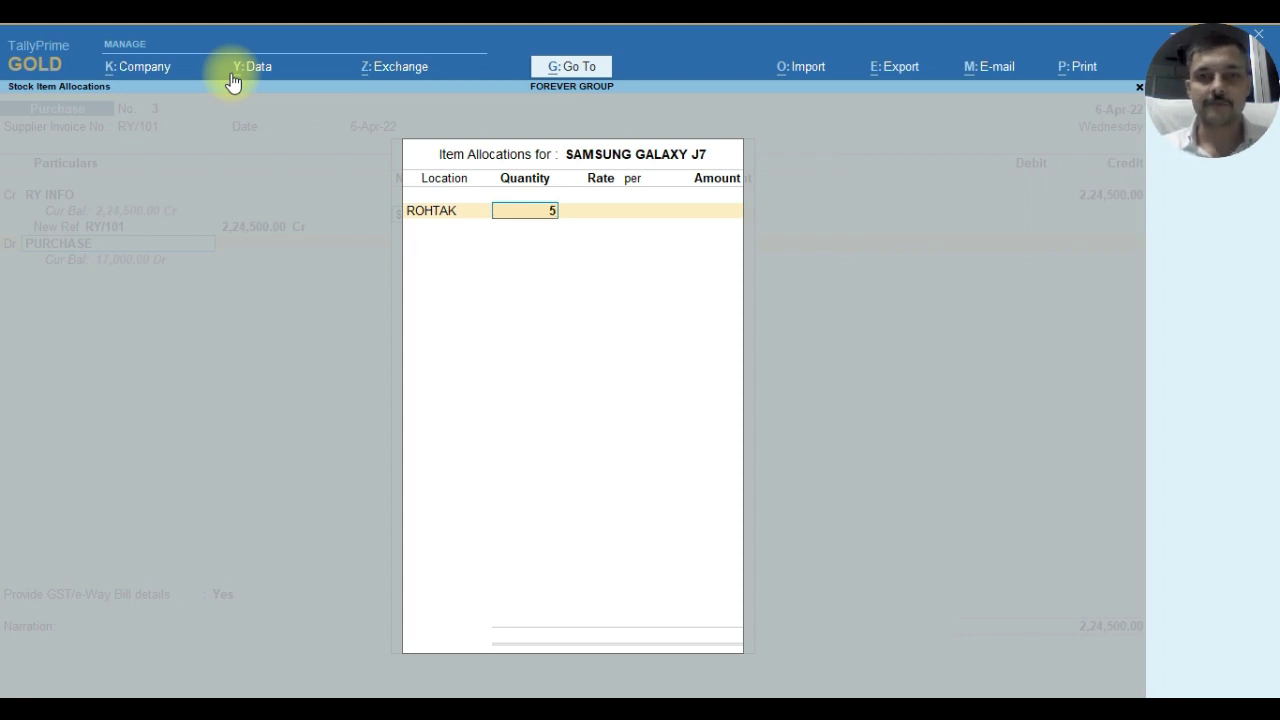
key(Return)
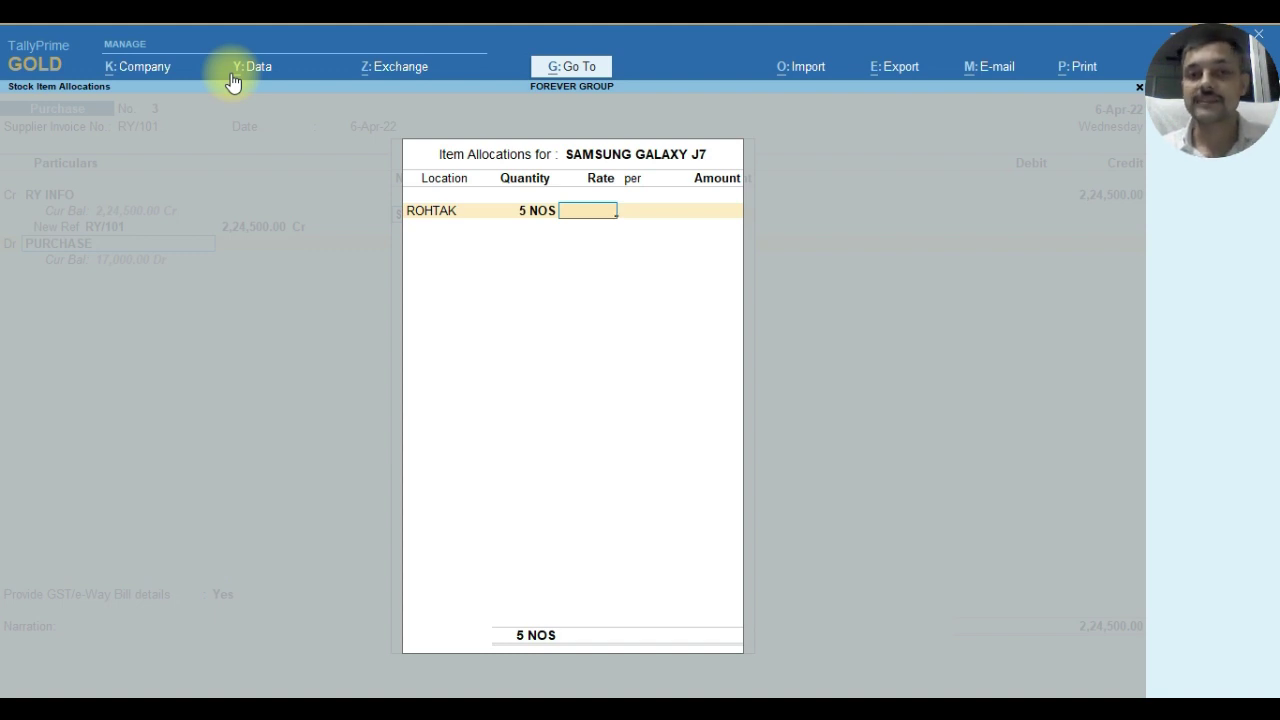
text(2900)
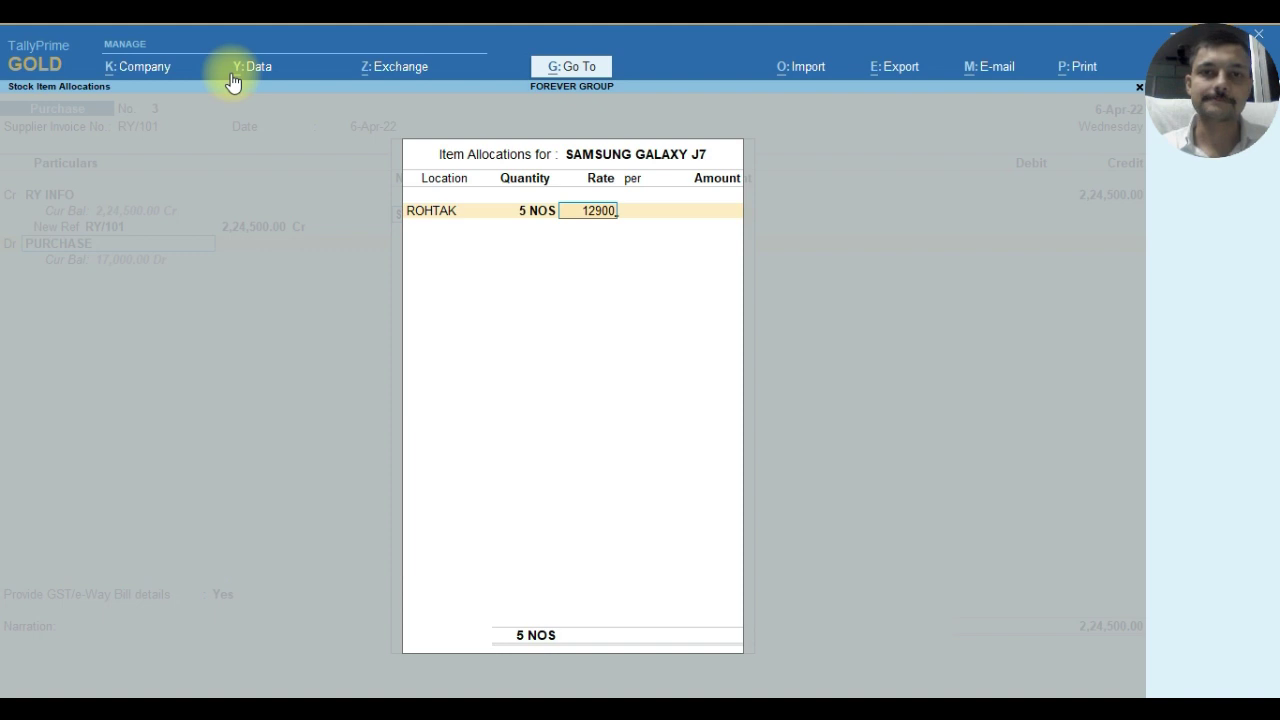
key(Return)
key(Return)
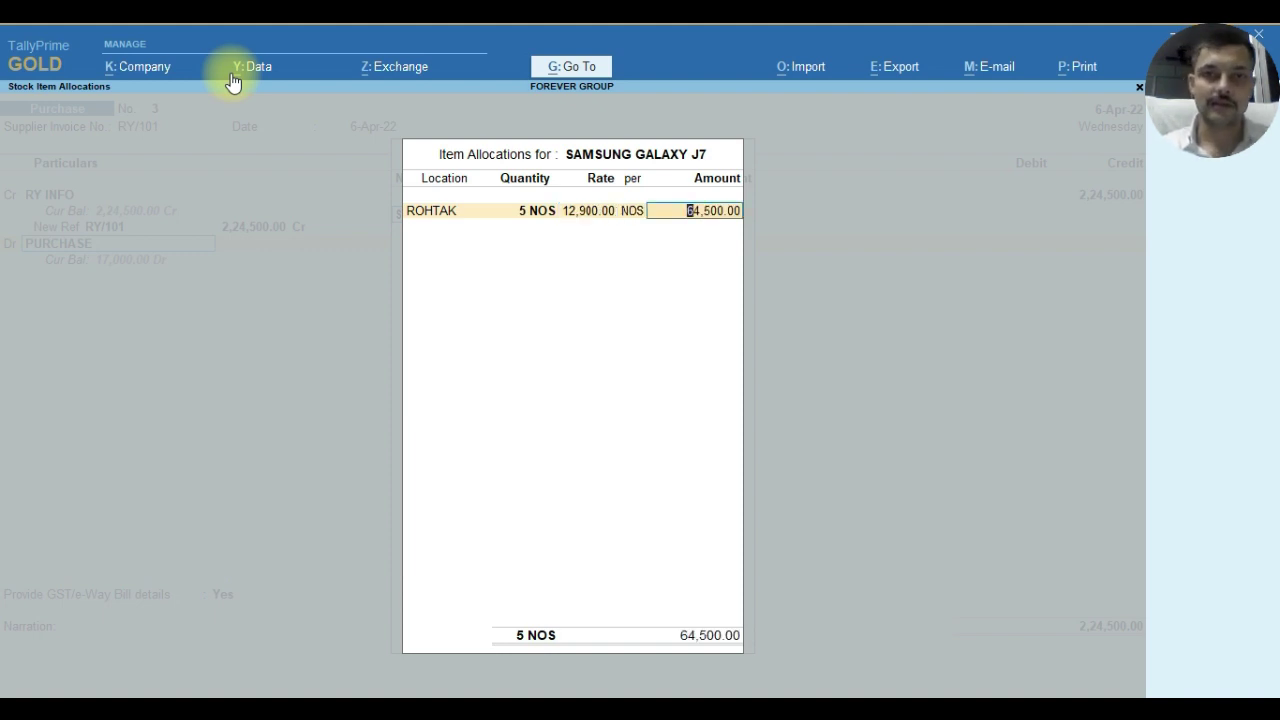
key(Return)
key(Return)
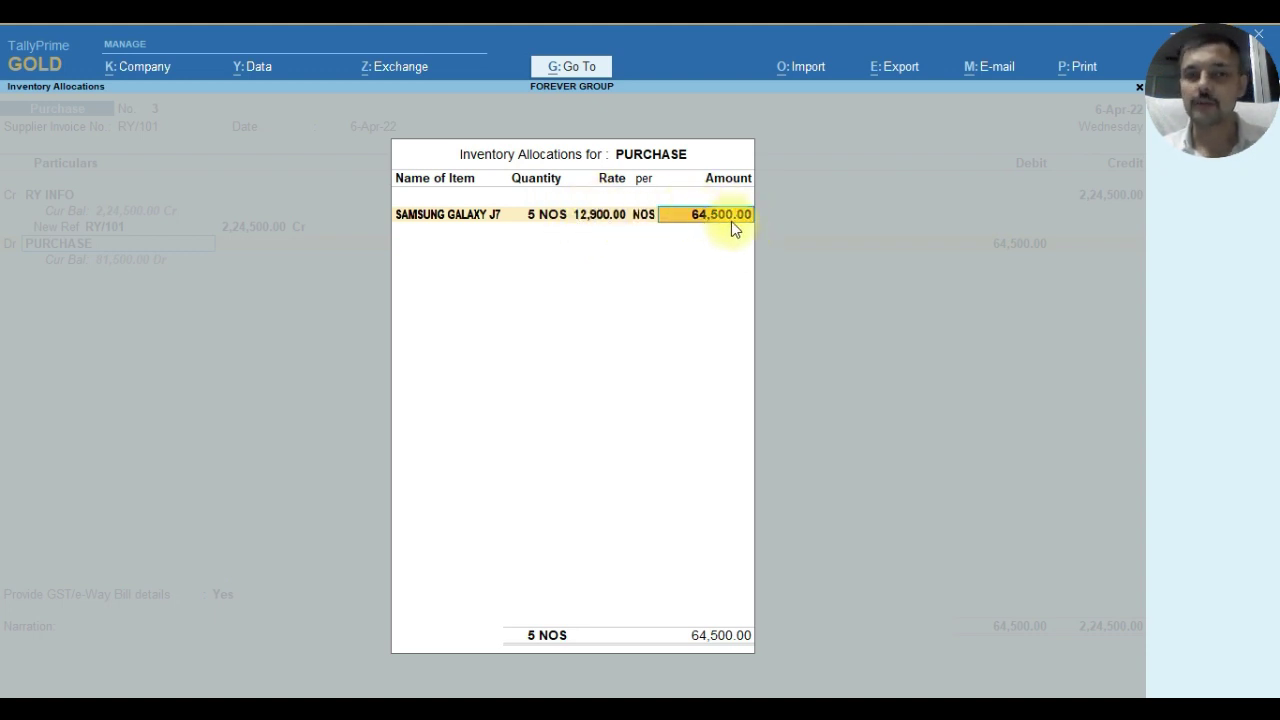
key(Return)
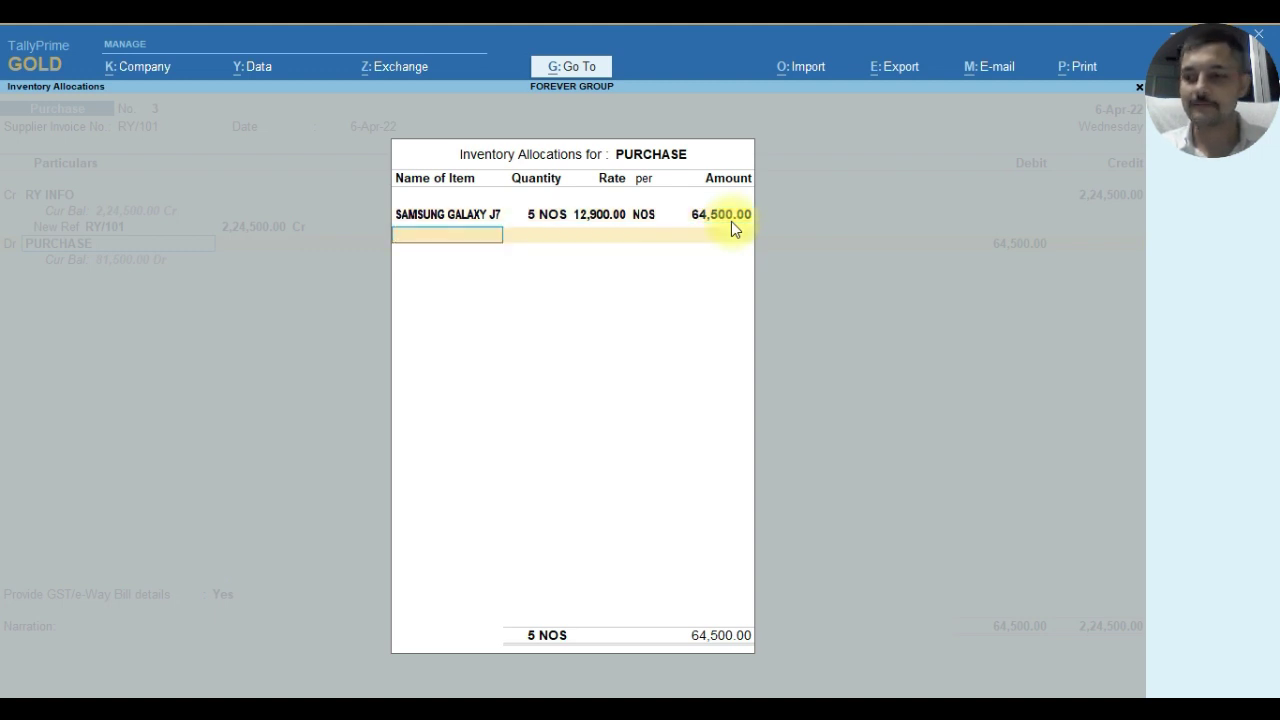
Add SAMSUNG S7 EDGE as the second stock item and allocate it to the ROHTAK location.
text(SA)
key(Down)
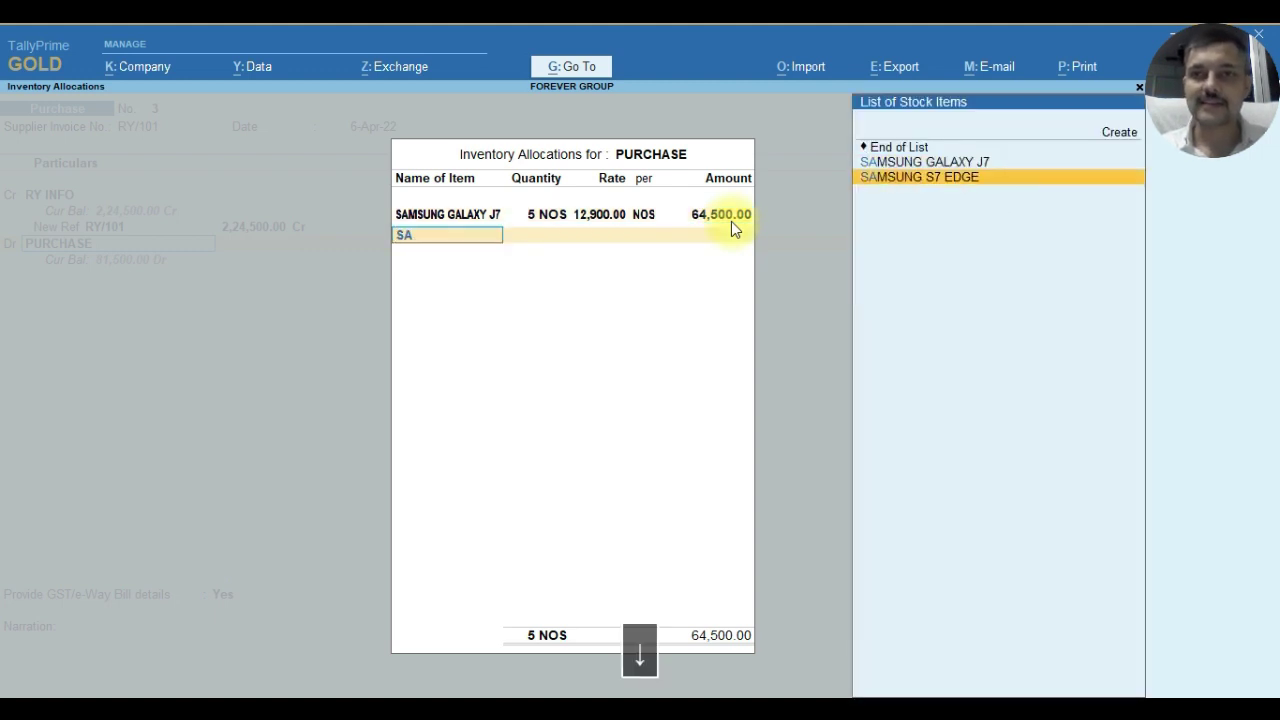
key(Return)
text(R)
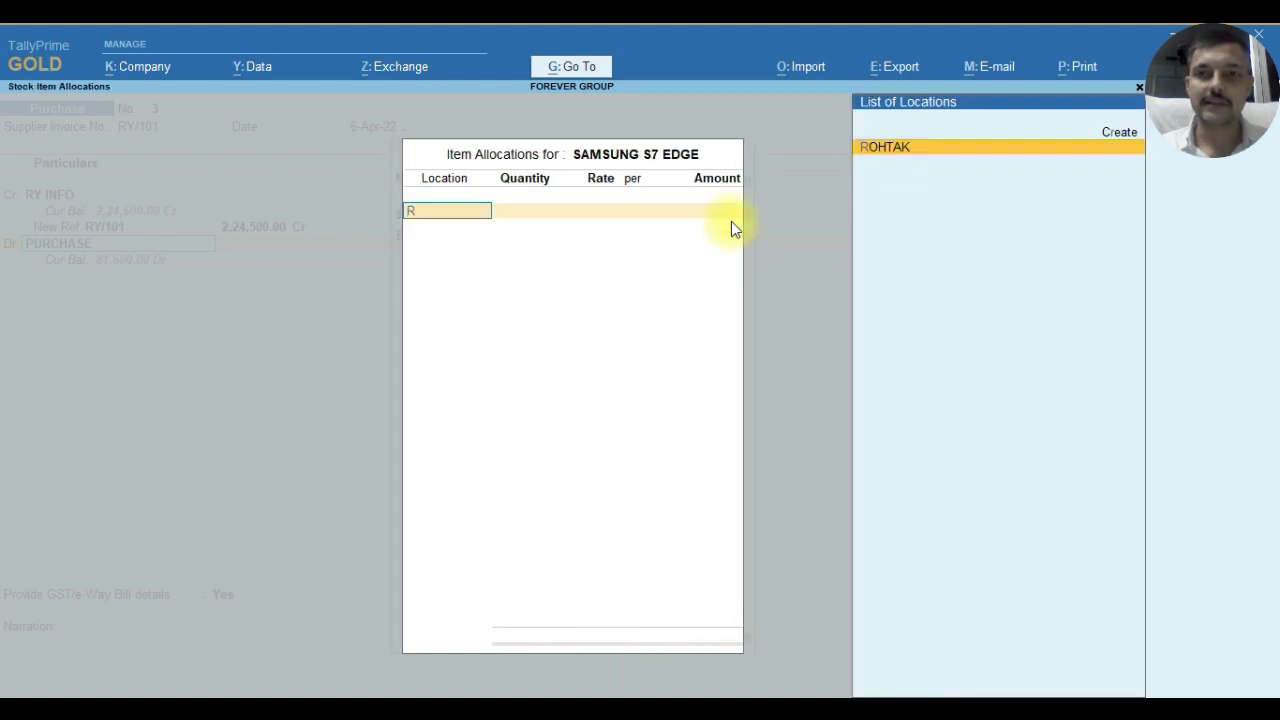
key(Return)
Enter a quantity of 5 NOS at a rate of 32000 for SAMSUNG S7 EDGE and finish the inventory allocations.
text(5)
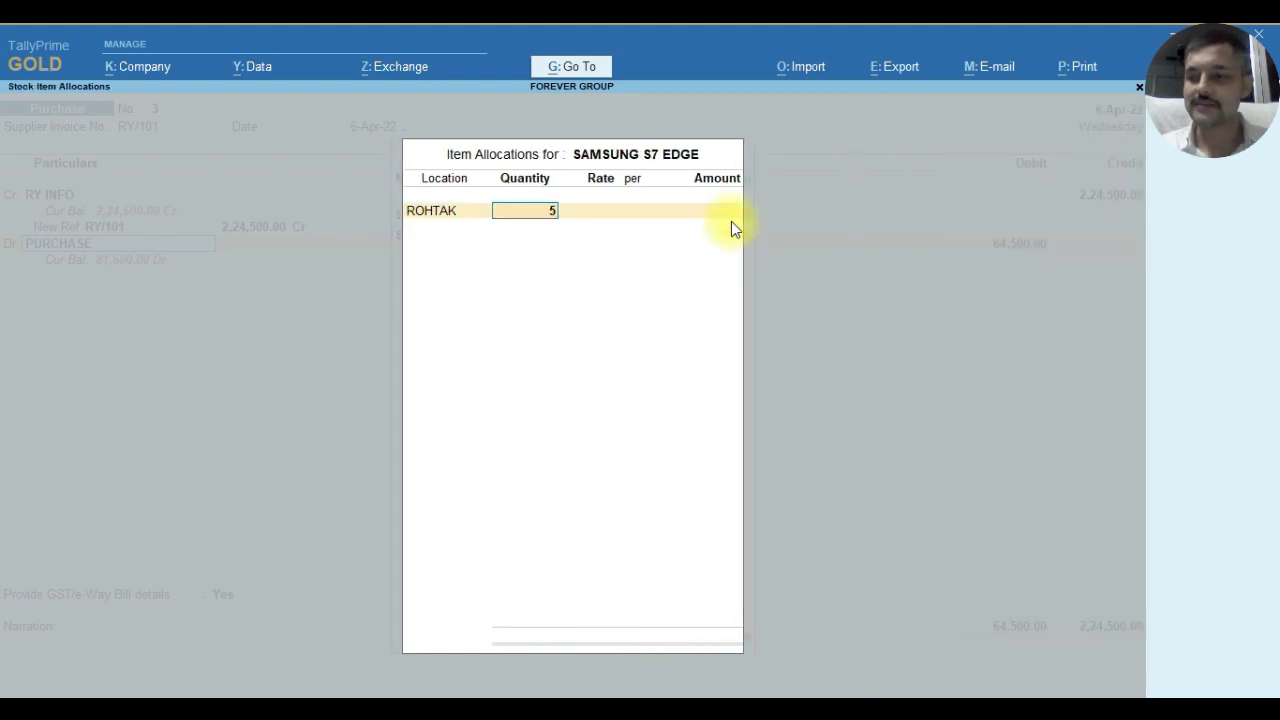
key(Return)
text(32,000)
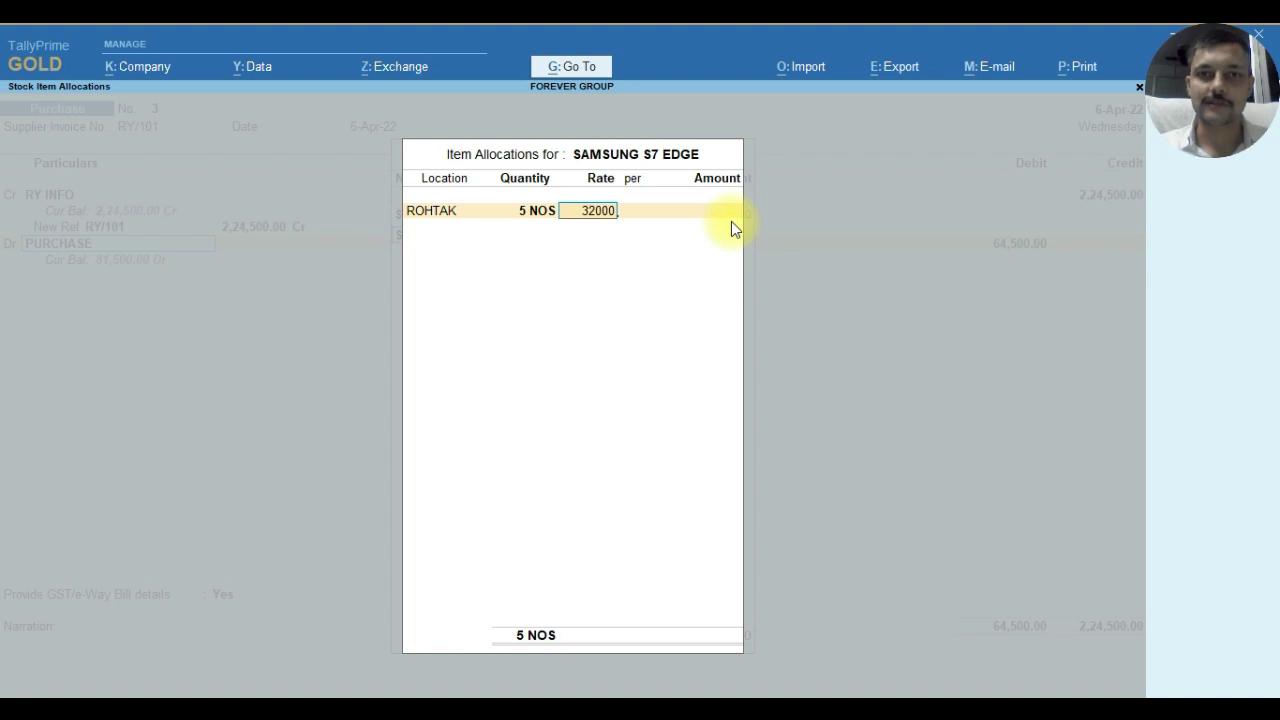
key(Return)
key(Return)
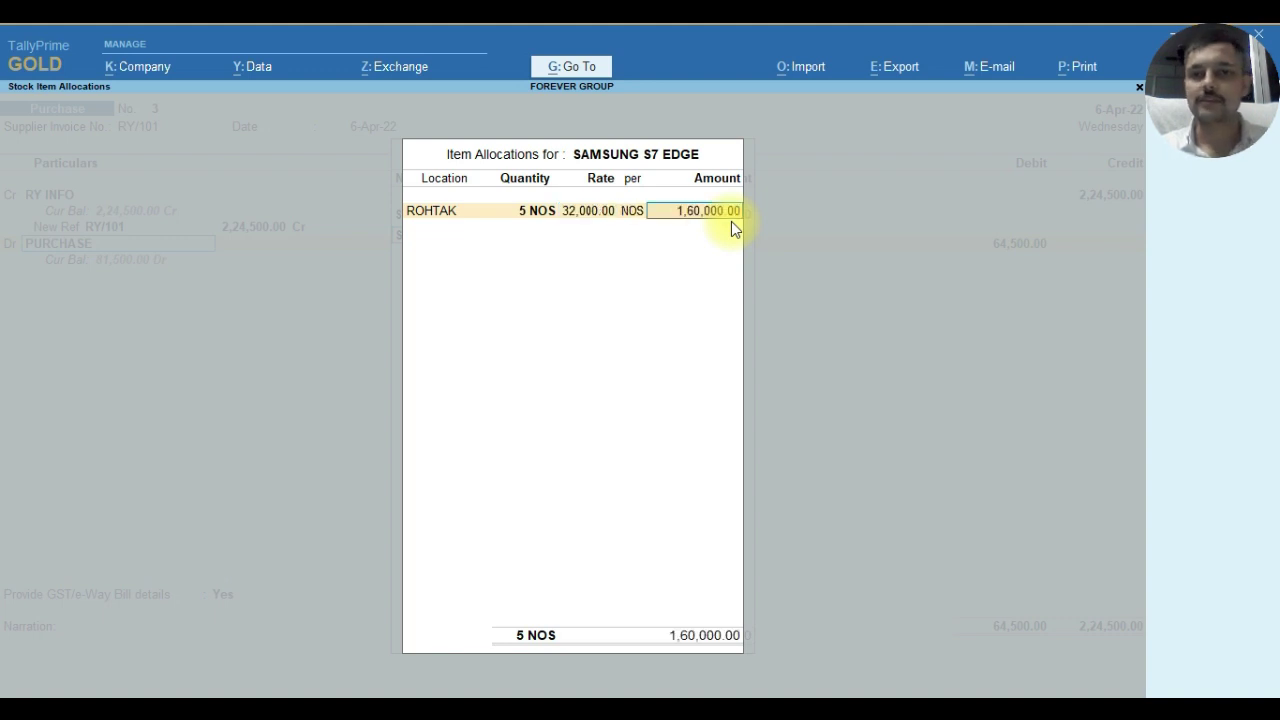
key(Return)
key(Return)
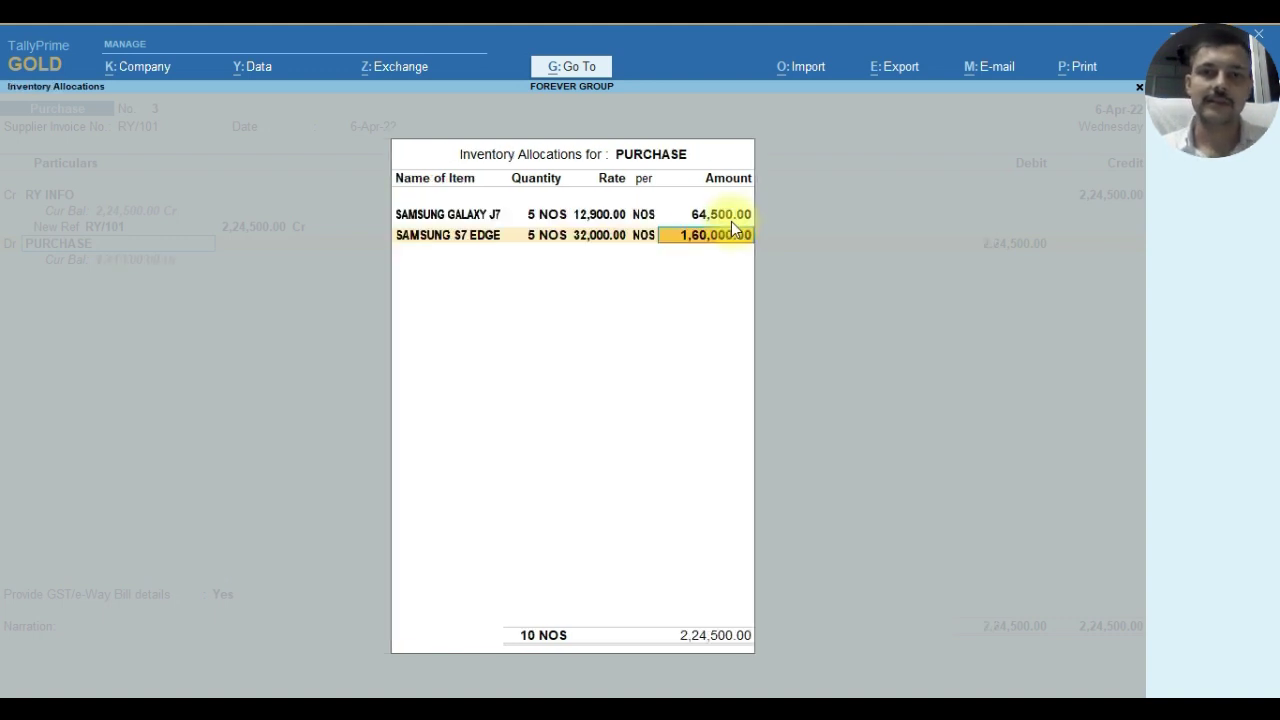
key(Return)
key(Return)
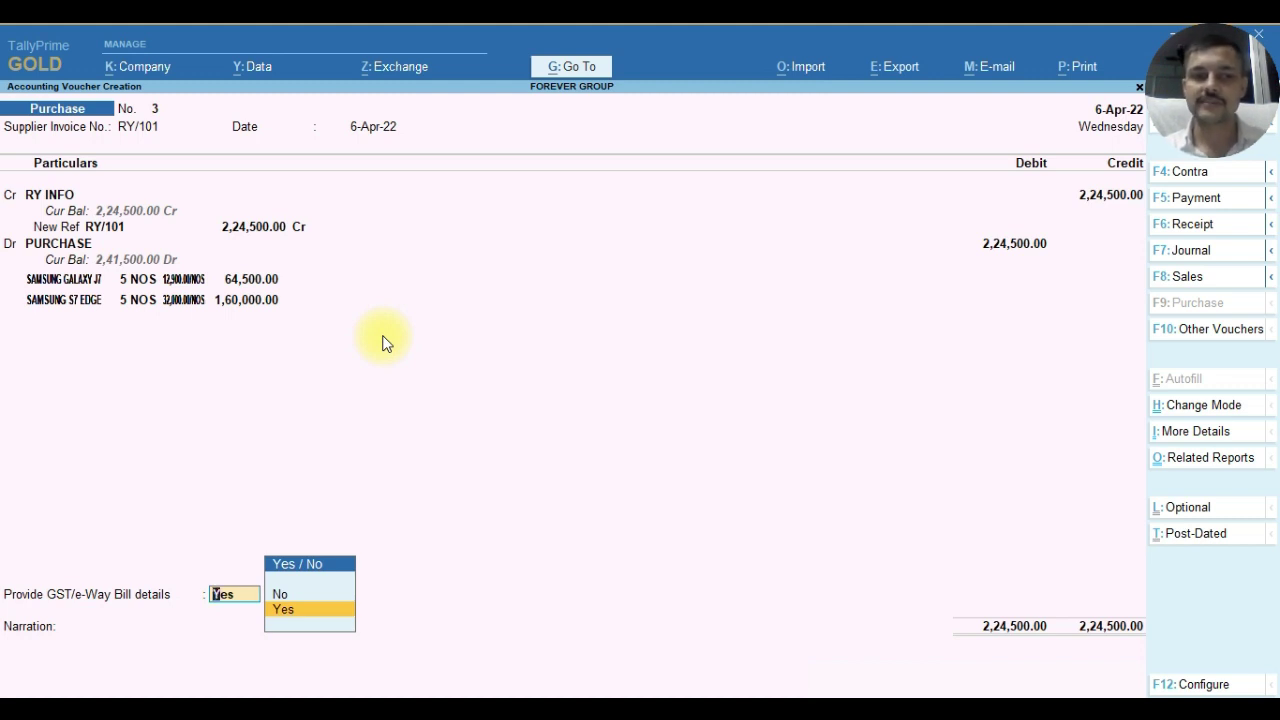
Set Provide GST/e-Way Bill details to No, leave the narration blank and save the RY INFO purchase voucher.
key(Up)
key(Return)
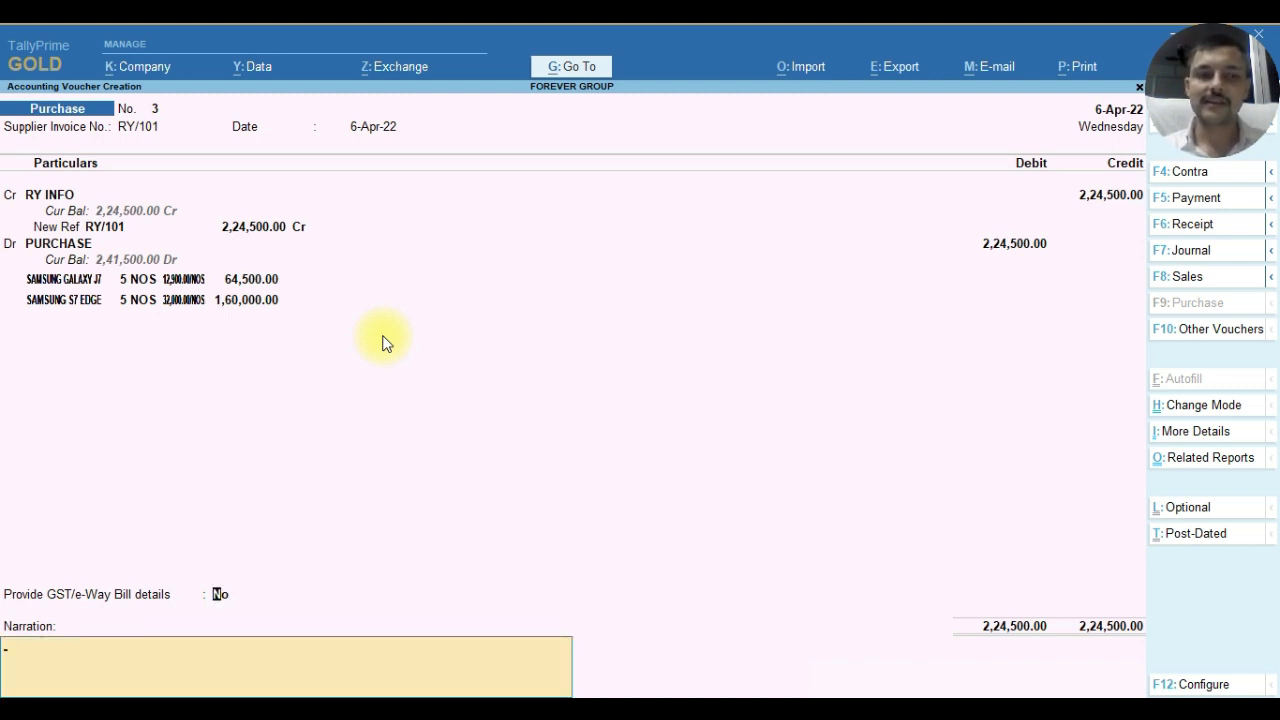
key(BackSpace)
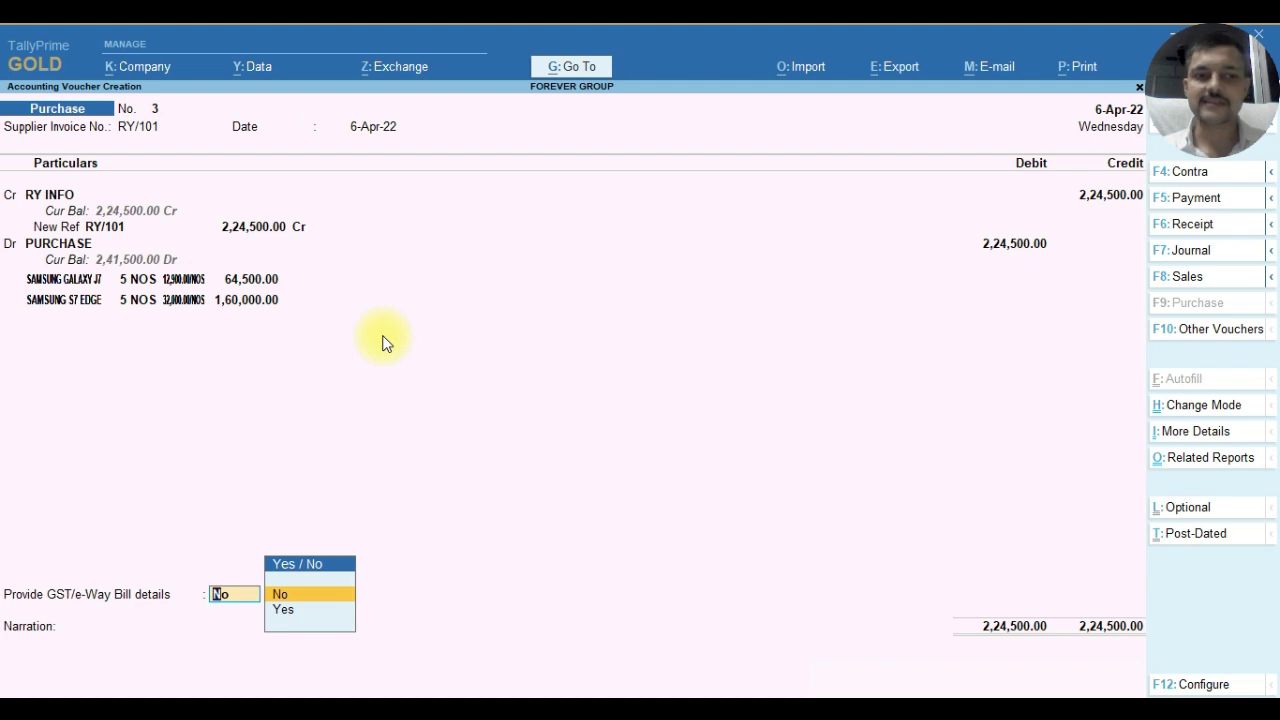
key(Return)
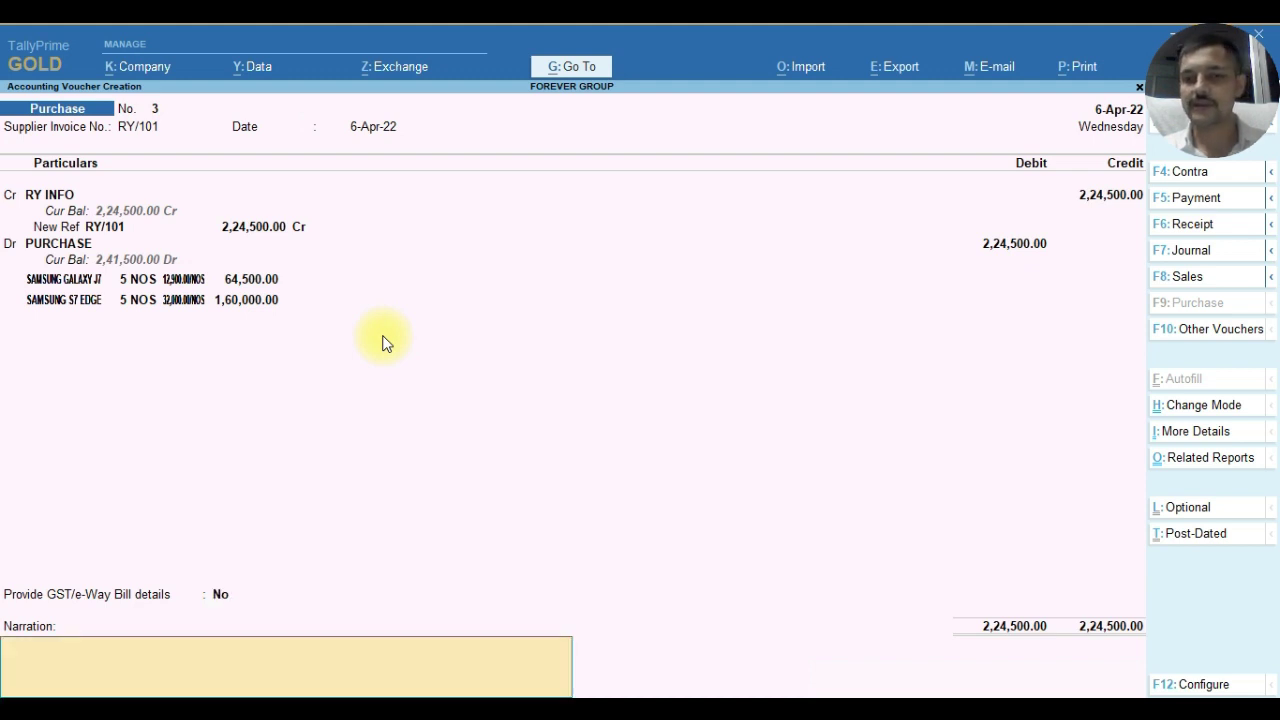
key(Return)
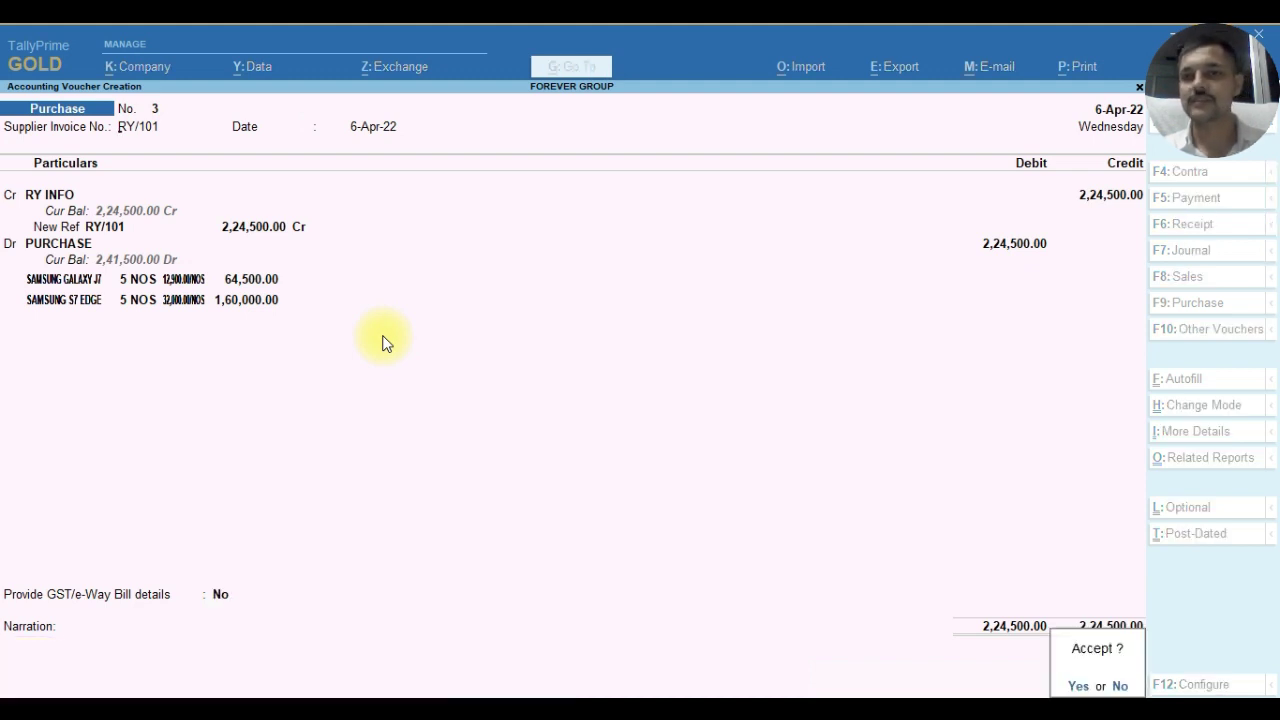
key(Return)
Return to the Gateway of Tally, open the Day Book and go to the RY INFO purchase entry.
key(Escape)
key(Down)
key(Down)
key(Down)
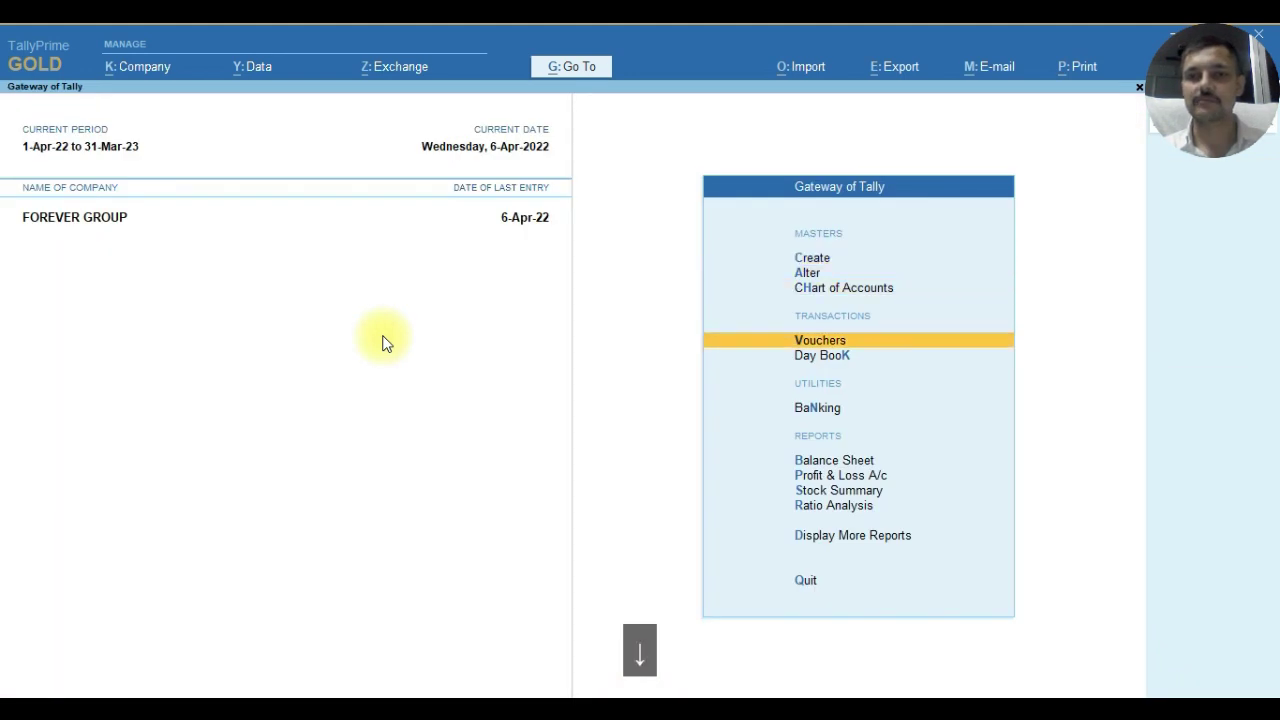
key(Down)
key(Return)
key(Down)
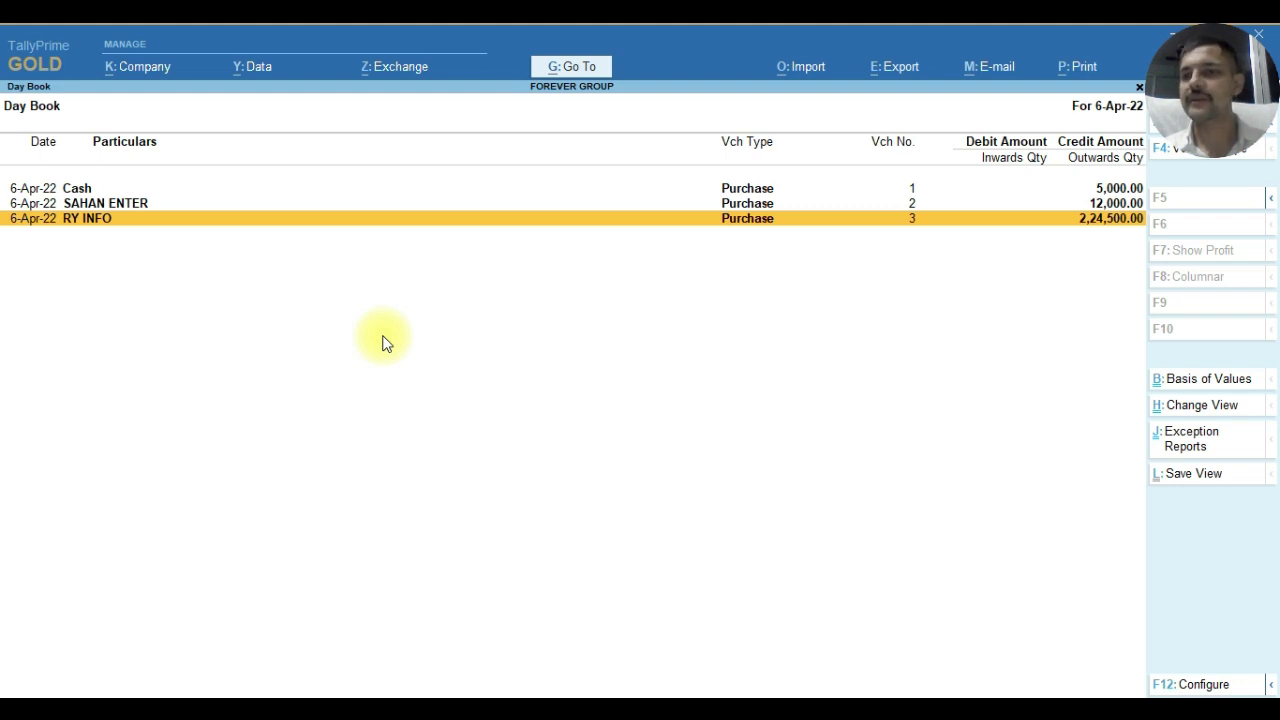
Leave the Day Book, start a new purchase voucher and change its mode to Item Invoice.
key(Escape)
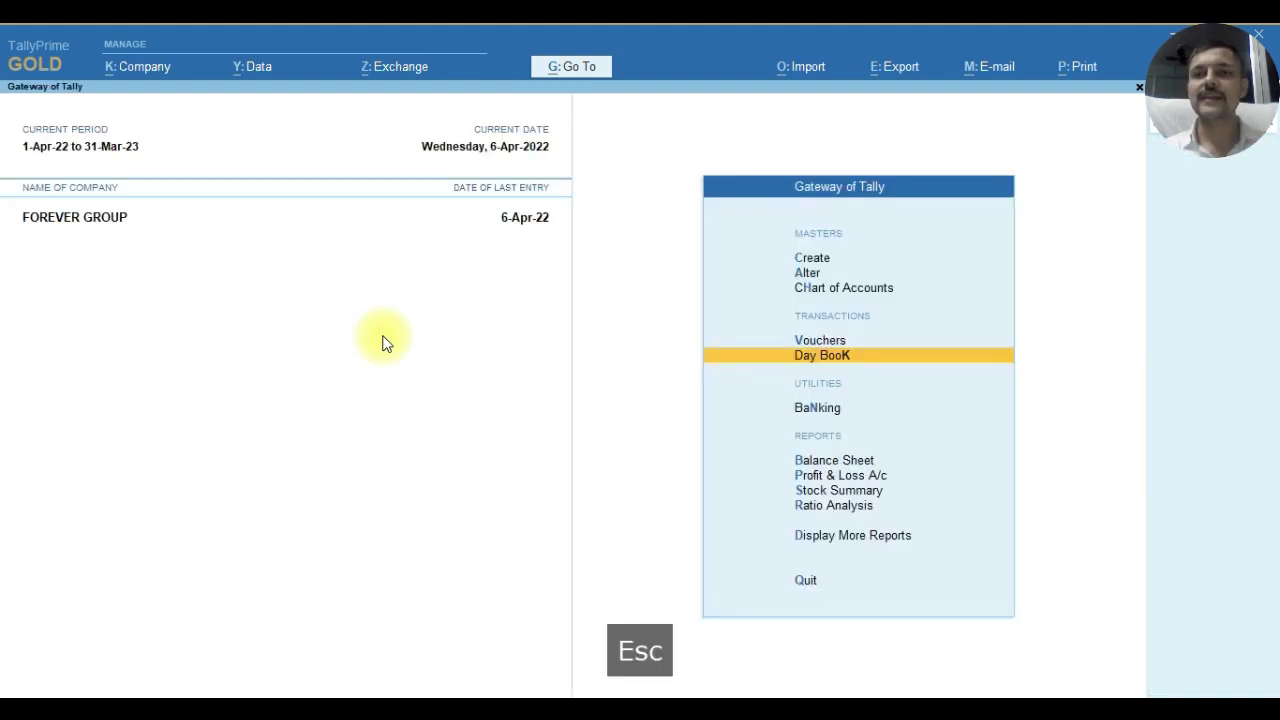
key(v)
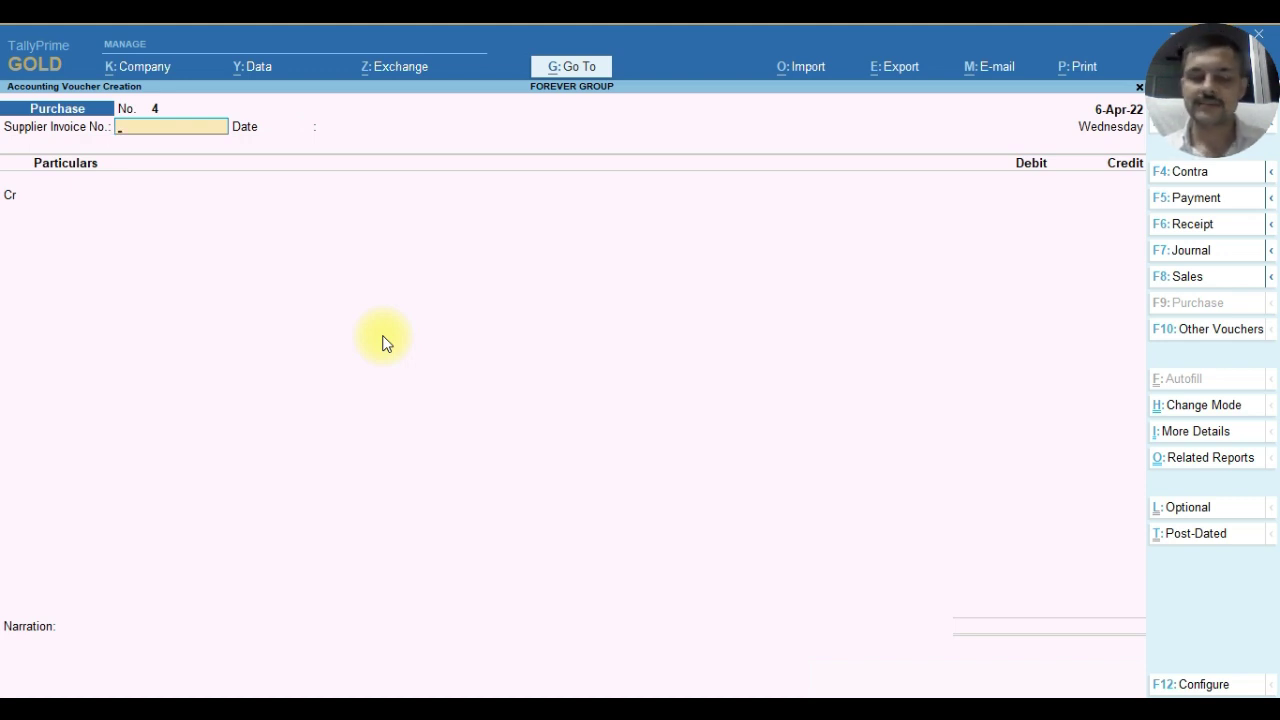
key(ctrl+h)
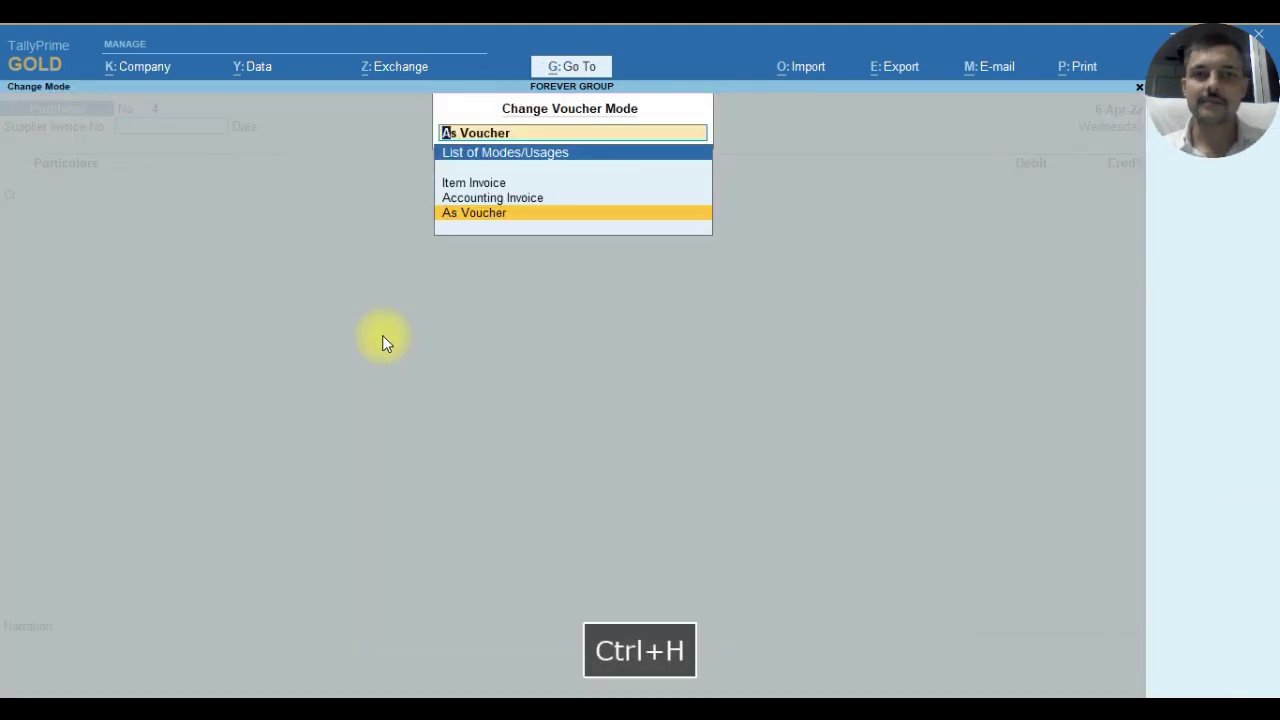
key(Up)
key(Up)
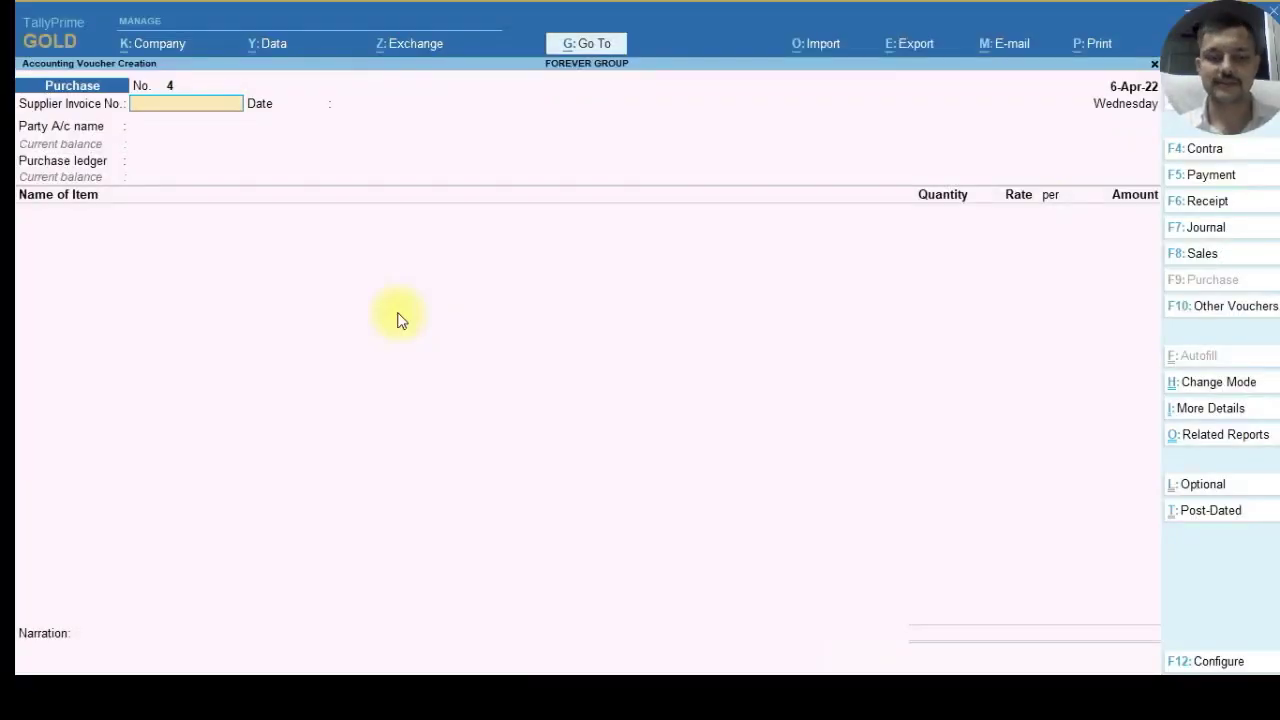
Date the purchase voucher 7-4-2022 and enter supplier invoice number VE/23 dated 7-Apr-22.
key(F2)
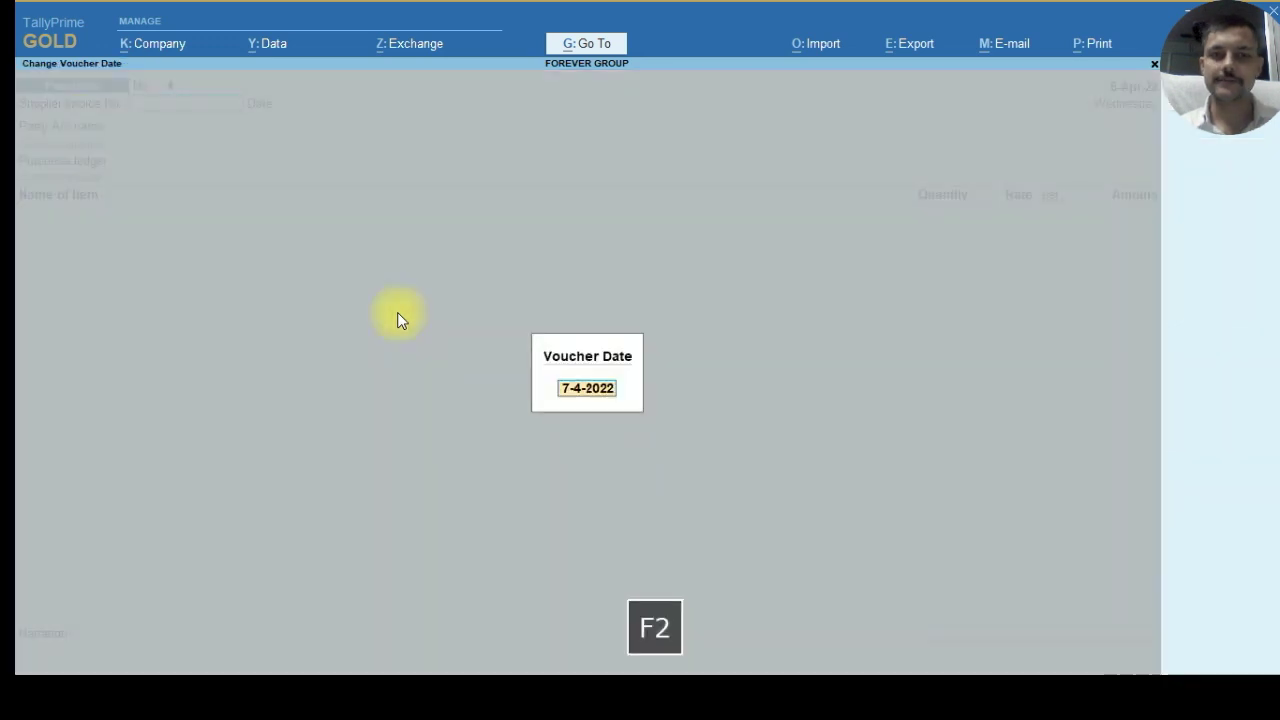
key(Return)
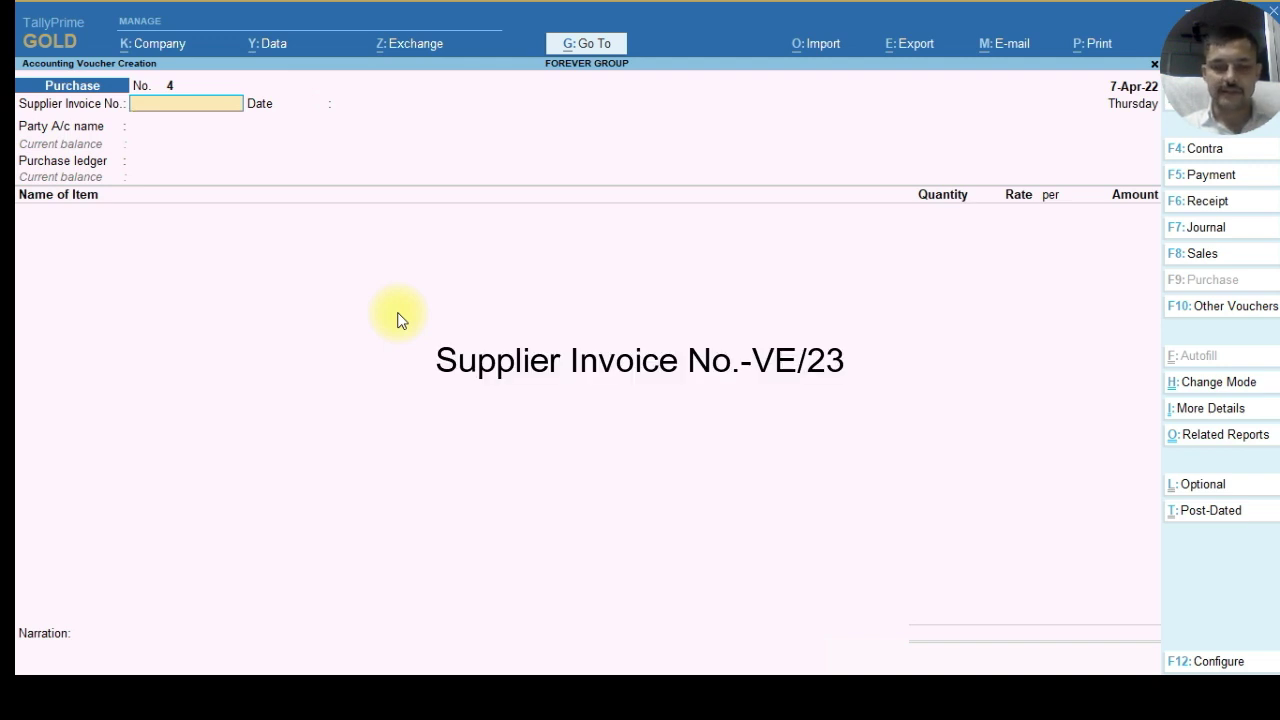
text(VE/23)
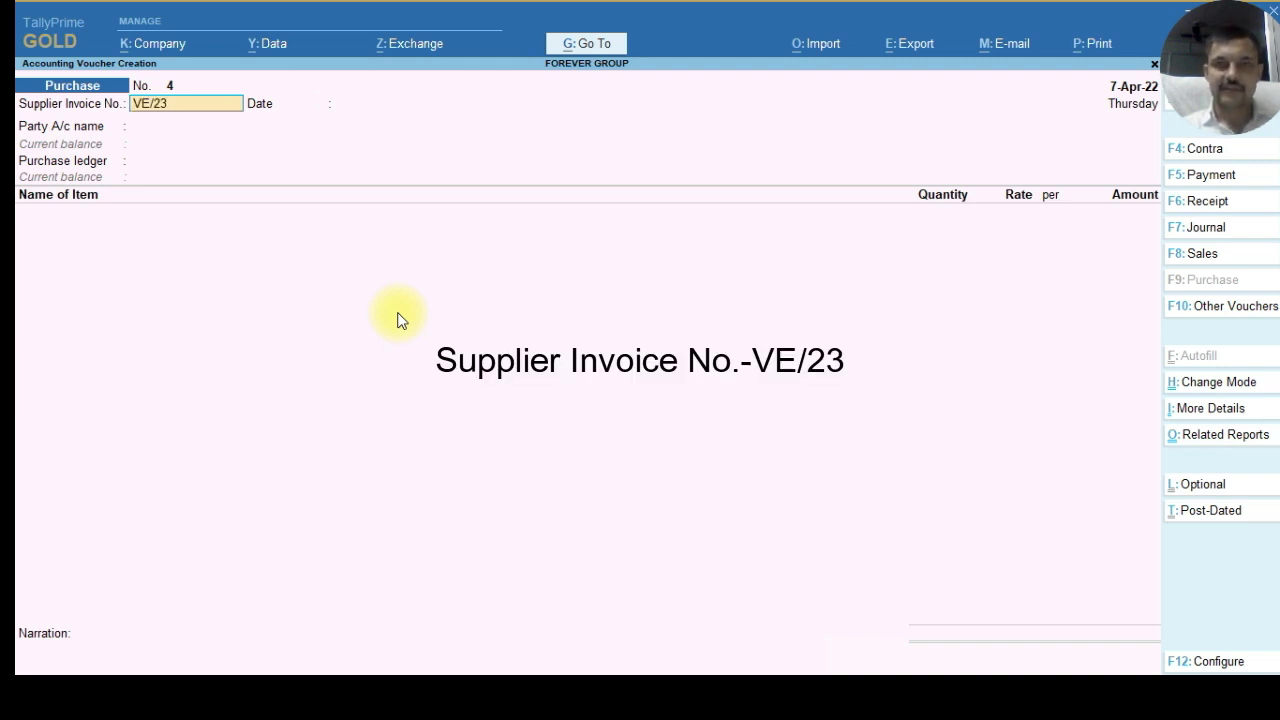
key(Return)
key(Return)
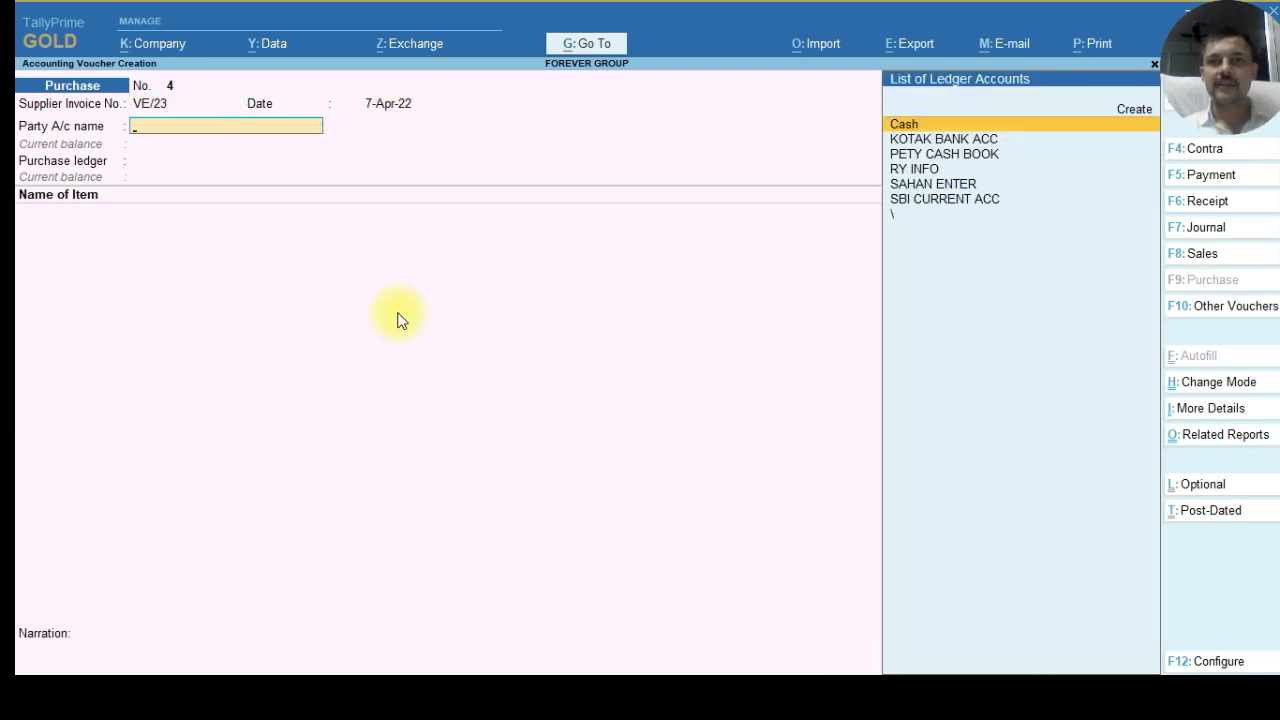
Look through the existing ledger accounts available for the voucher's party account.
key(Down)
key(Down)
key(Down)
key(Down)
key(Down)
key(Up)
key(Up)
key(Up)
key(Up)
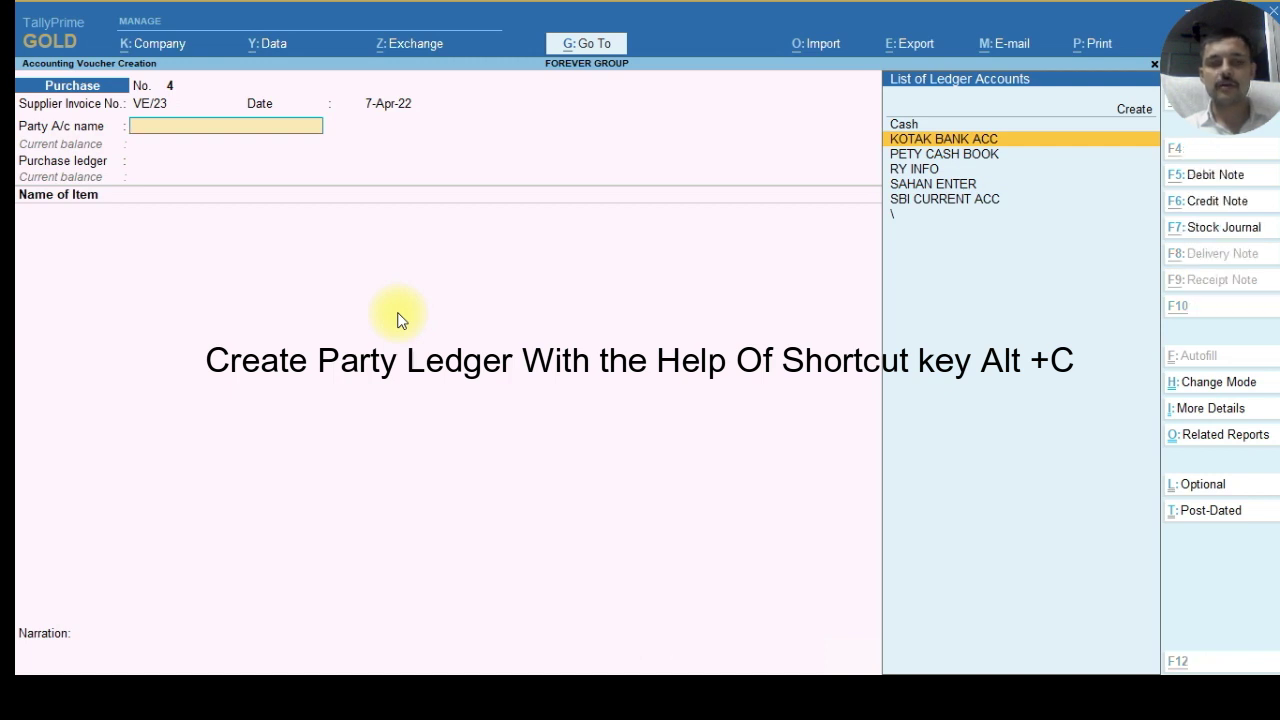
Create the party ledger VARDHAMN ENTER under Sundry Creditors from within the purchase voucher.
key(alt+c)
text(VARDHAMN)
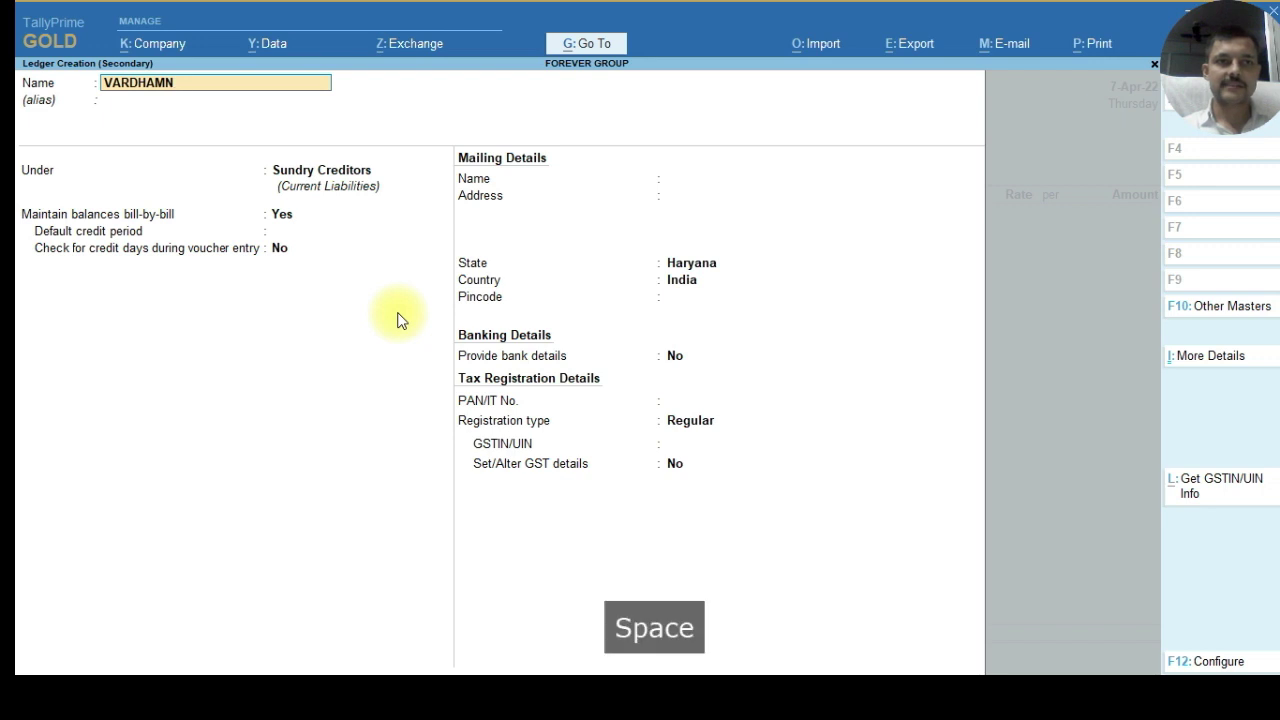
text( ENTER)
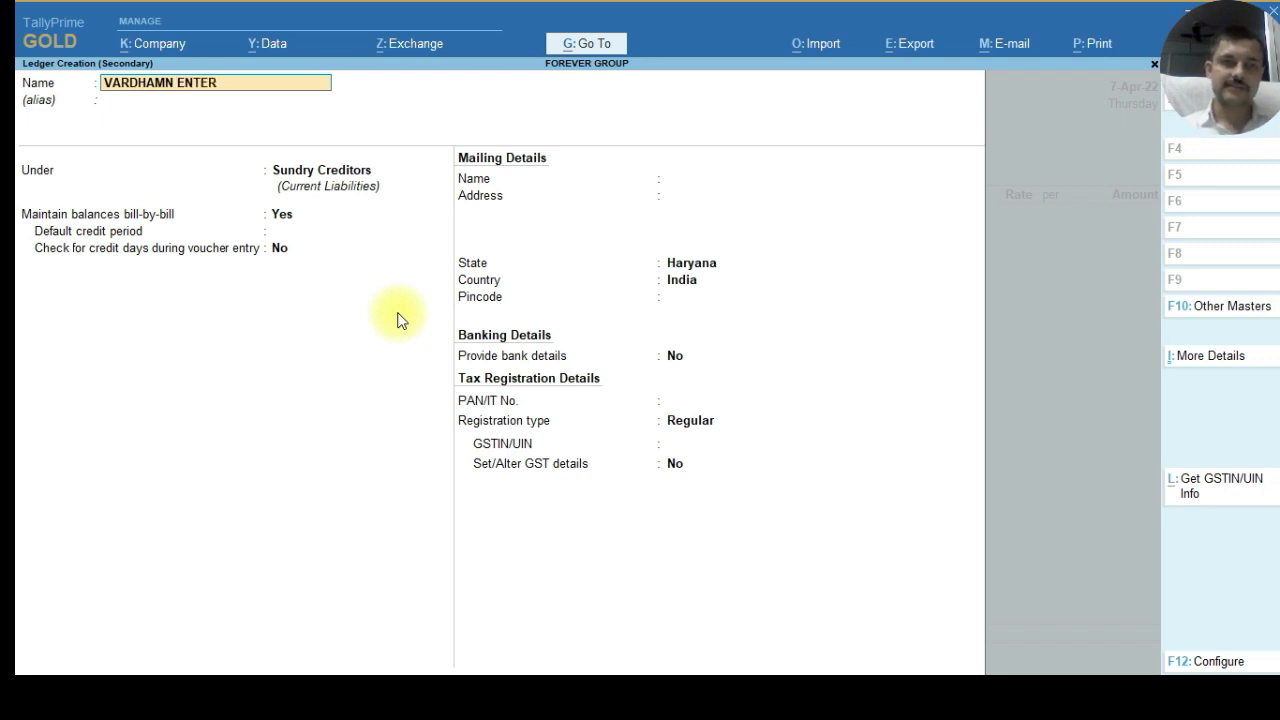
key(Return)
key(Return)
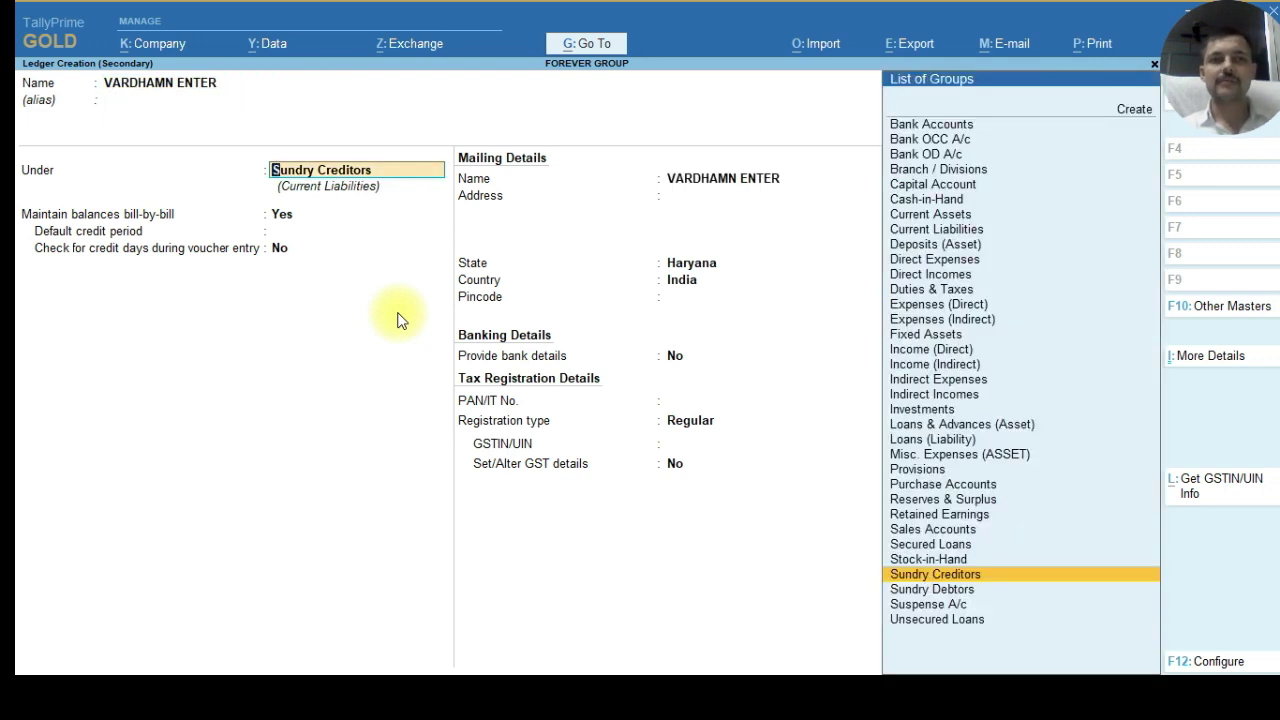
key(ctrl)
key(ctrl+a)
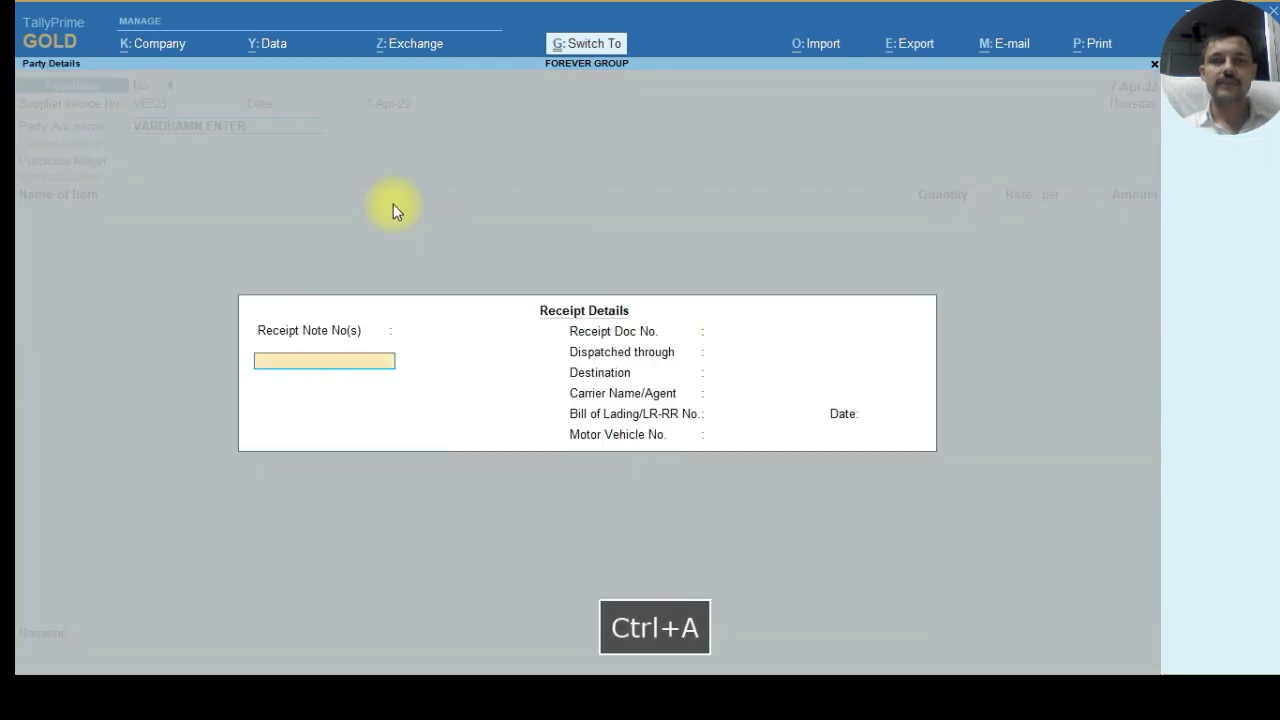
Accept the receipt details and VARDHAMN ENTER party details unchanged, and choose PURCHASE as the purchase ledger.
key(ctrl+a)
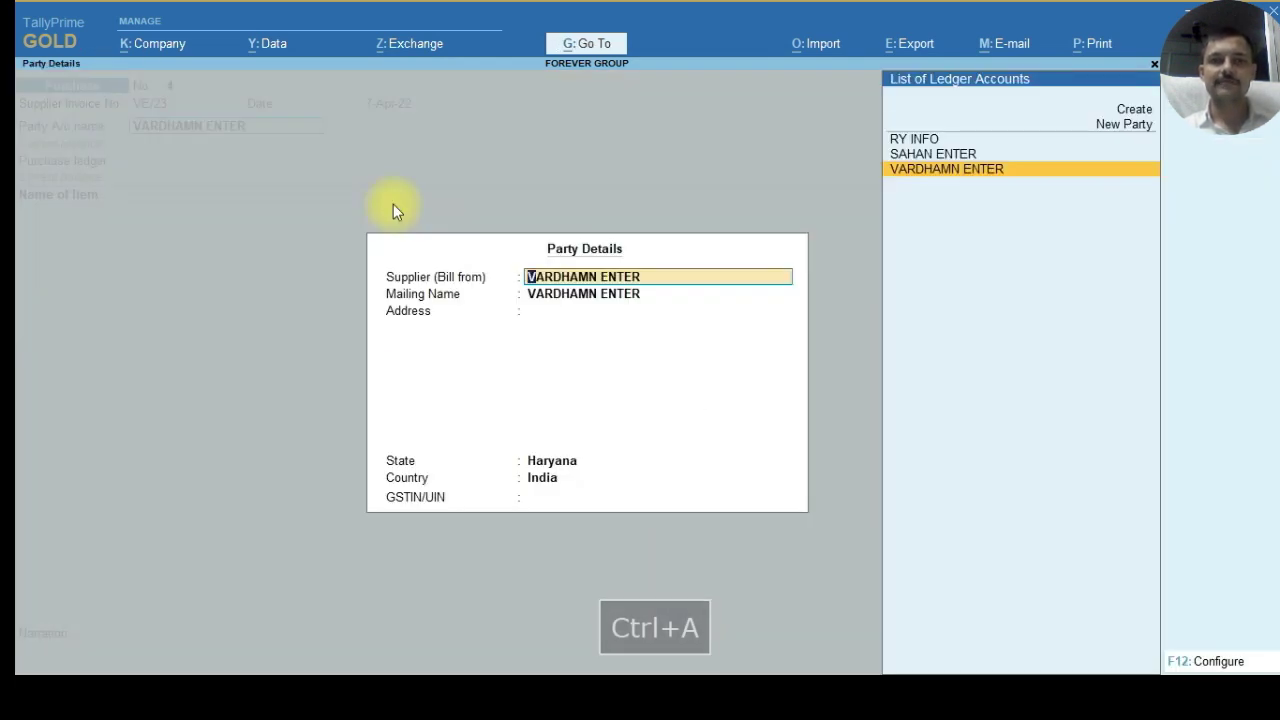
key(ctrl+a)
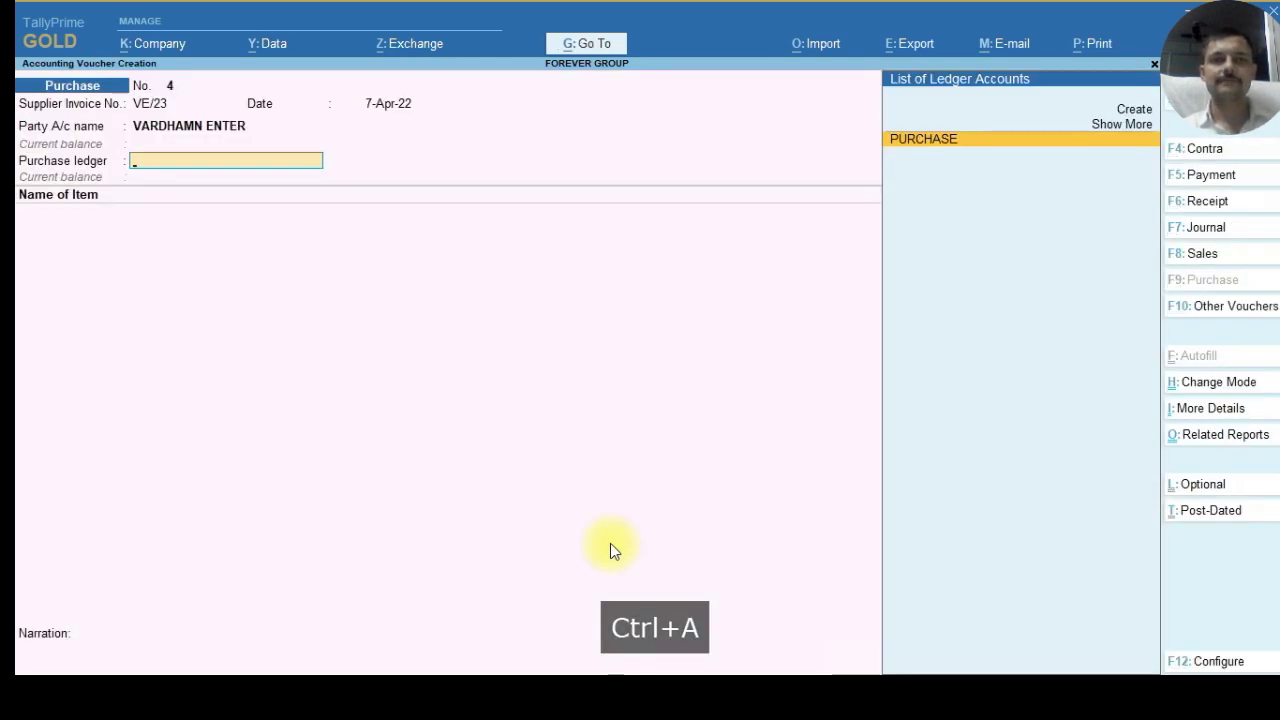
key(Return)
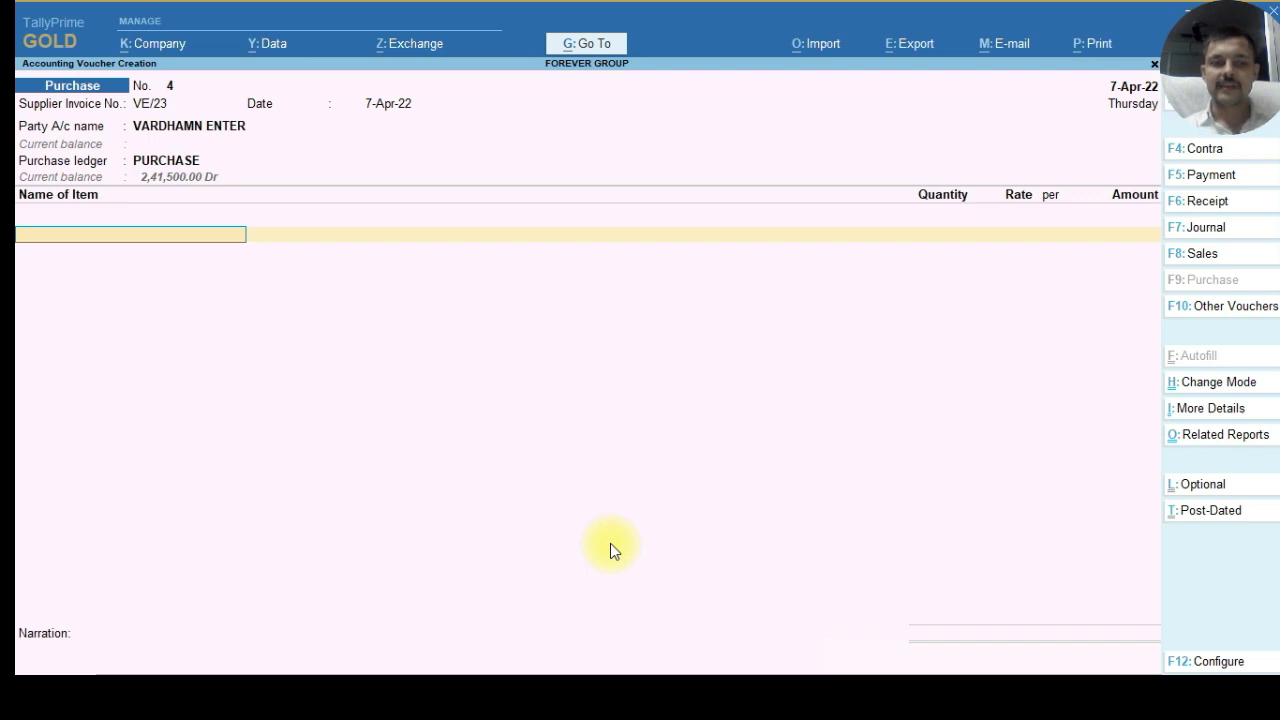
Add SONY E1 DUAL EXPEDIA as the first stock item of the VARDHAMN ENTER purchase.
text(S)
key(Down)
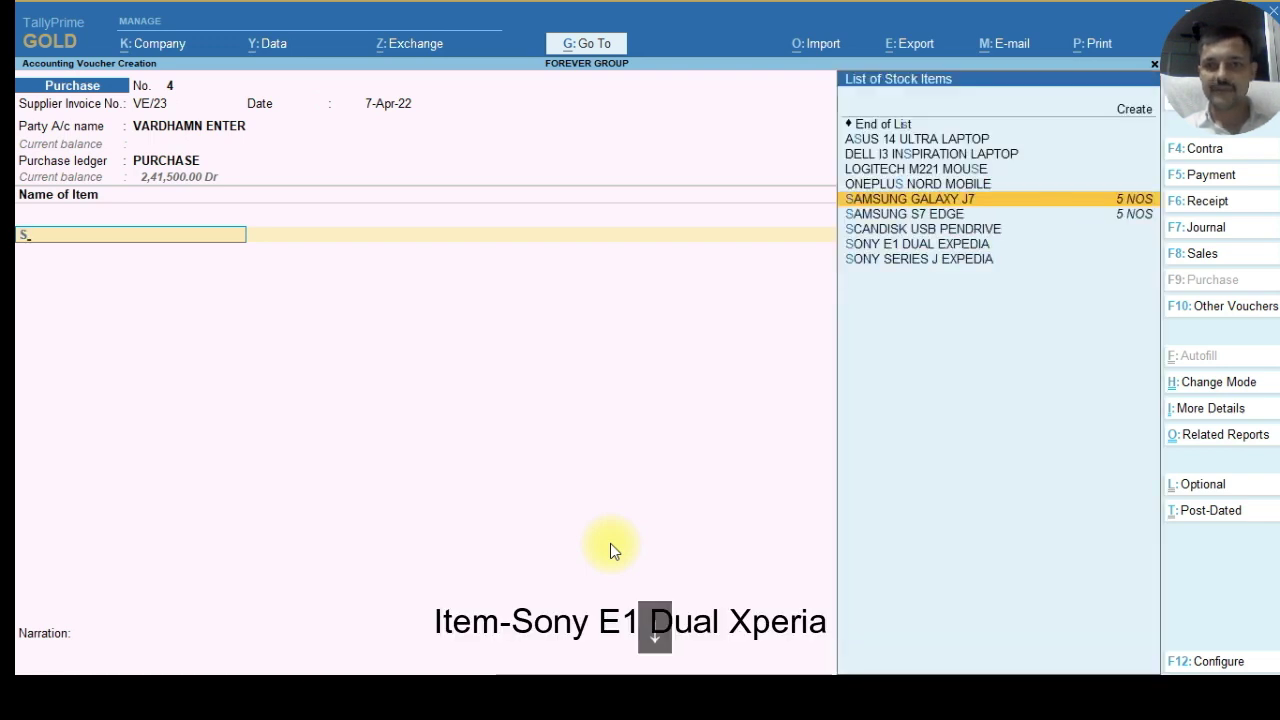
key(Down)
key(Down)
key(Down)
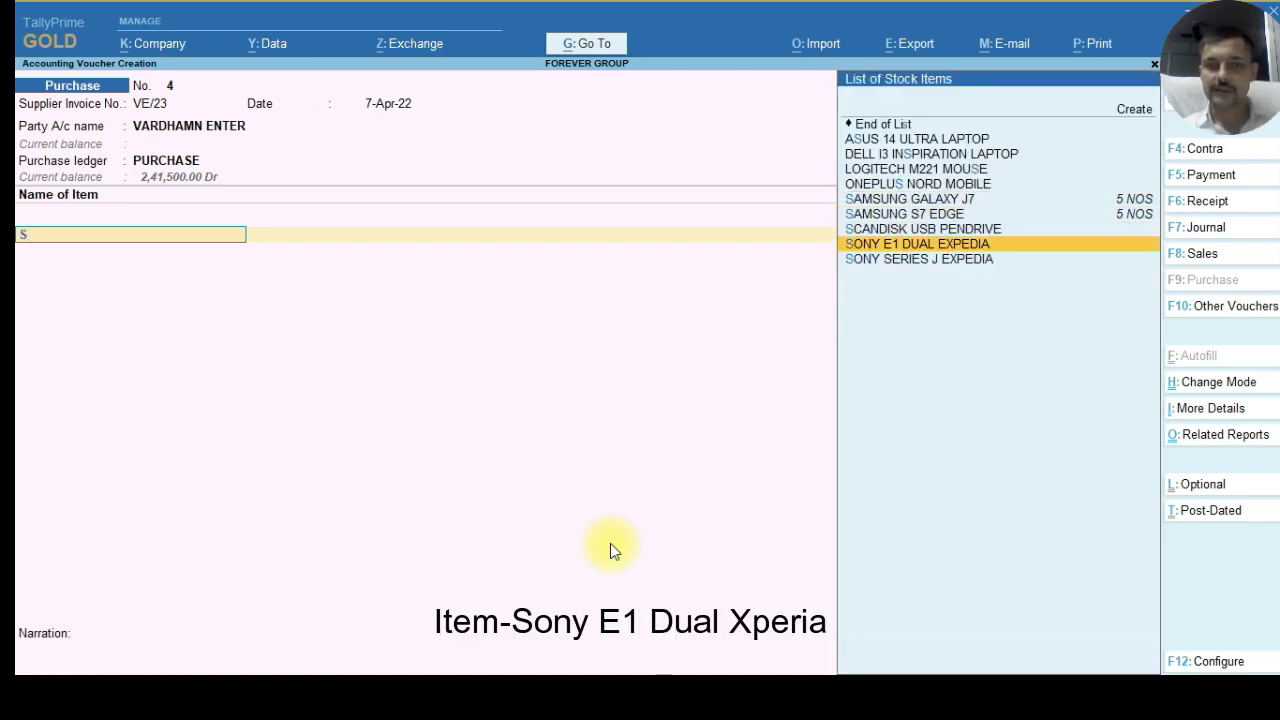
key(Down)
key(Up)
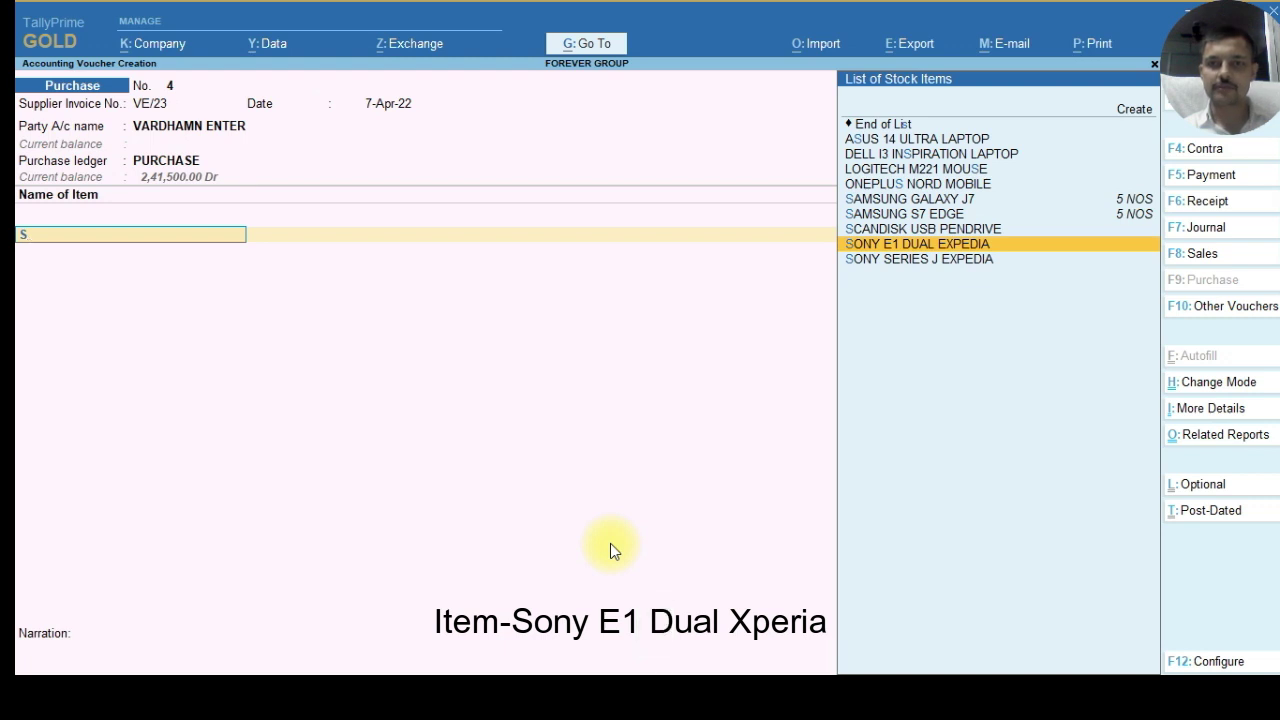
key(Return)
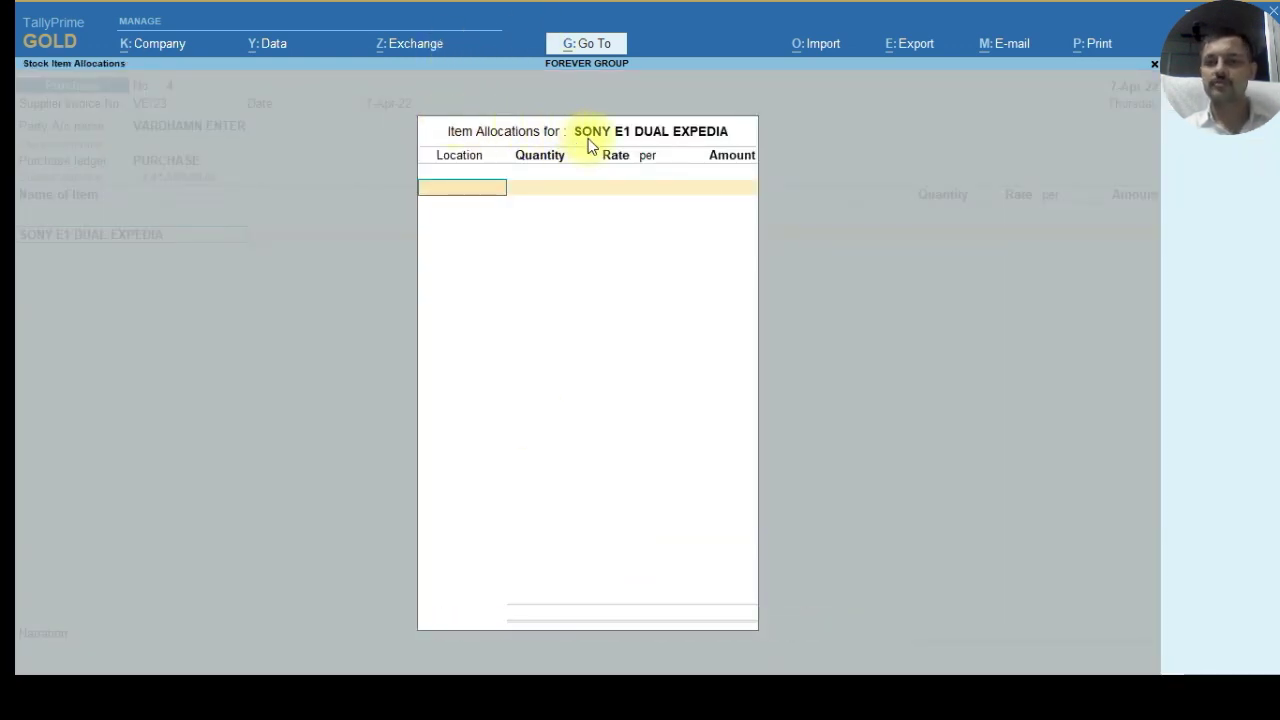
Create a new location named DELHI under Primary and use it for the SONY E1 DUAL EXPEDIA allocation.
text(d)
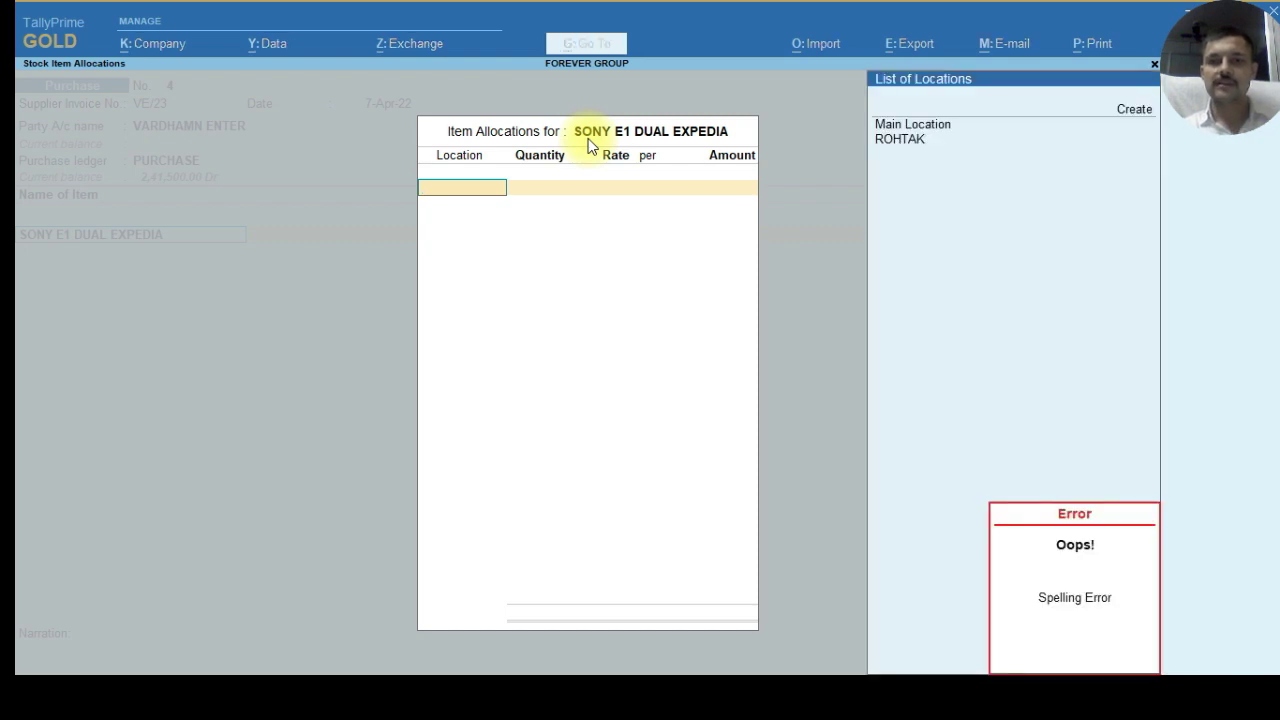
key(BackSpace)
key(Up)
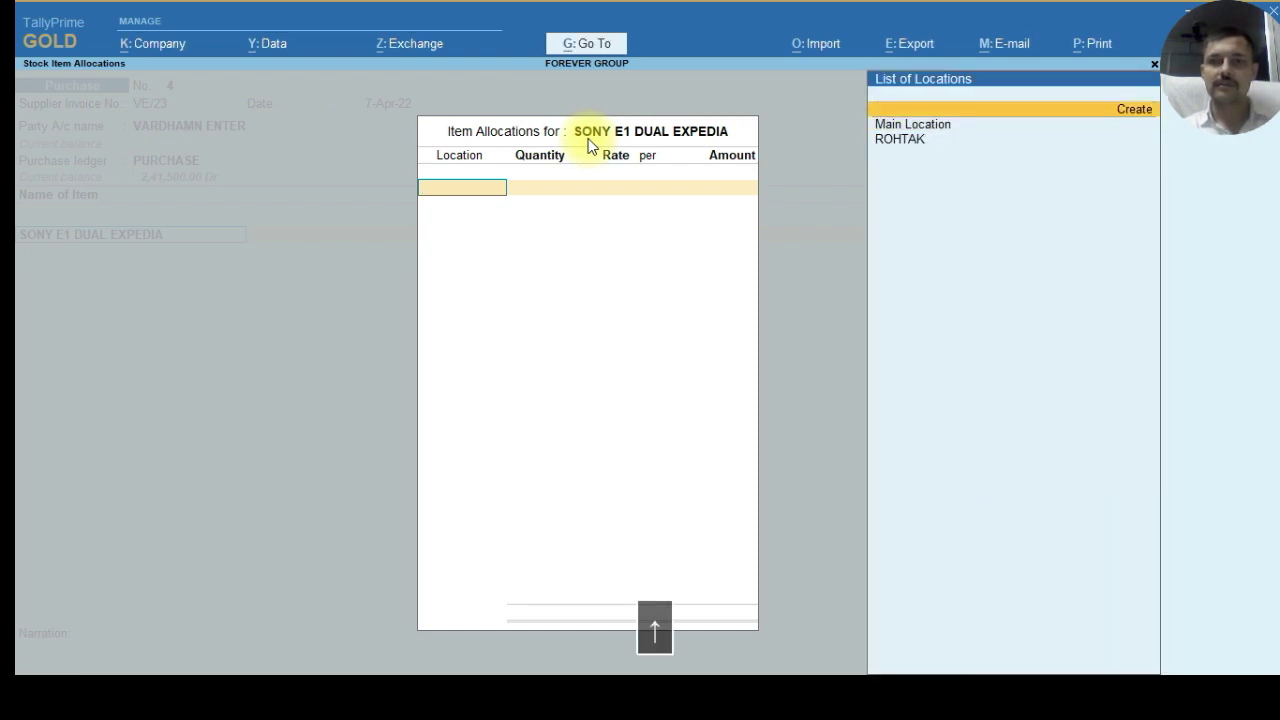
key(Return)
text(DELHI)
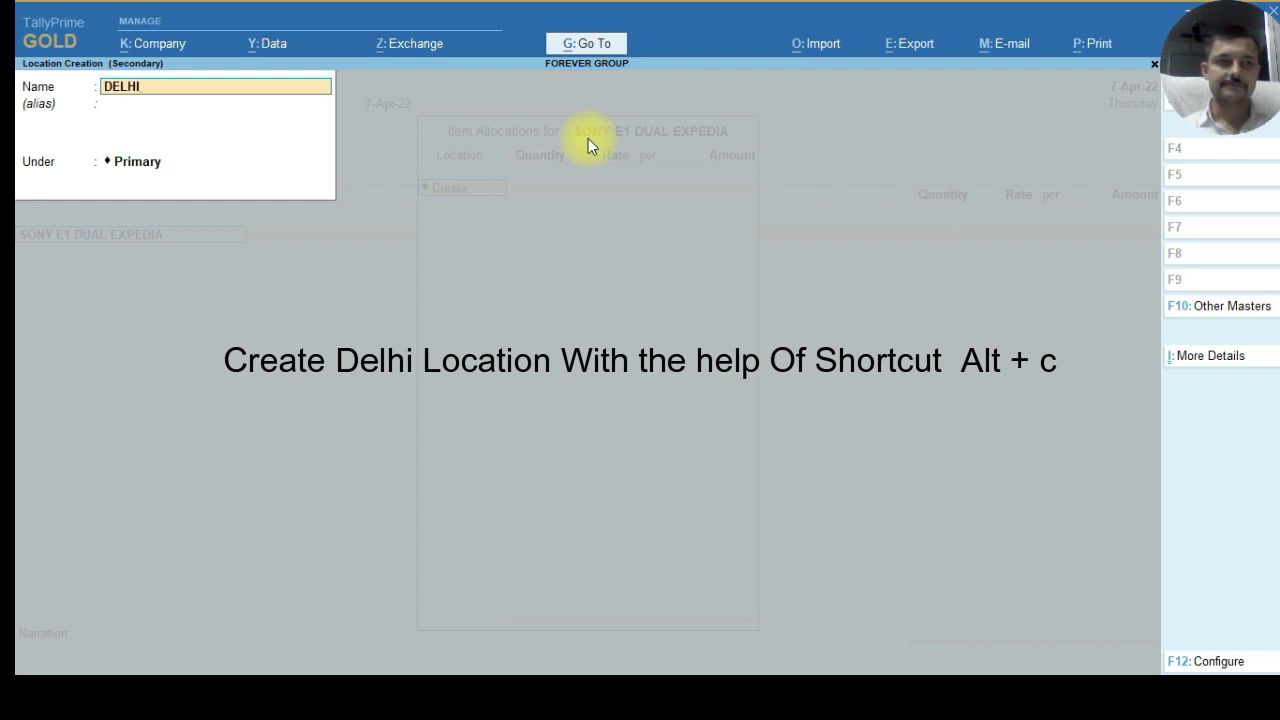
key(Return)
key(Return)
key(Return)
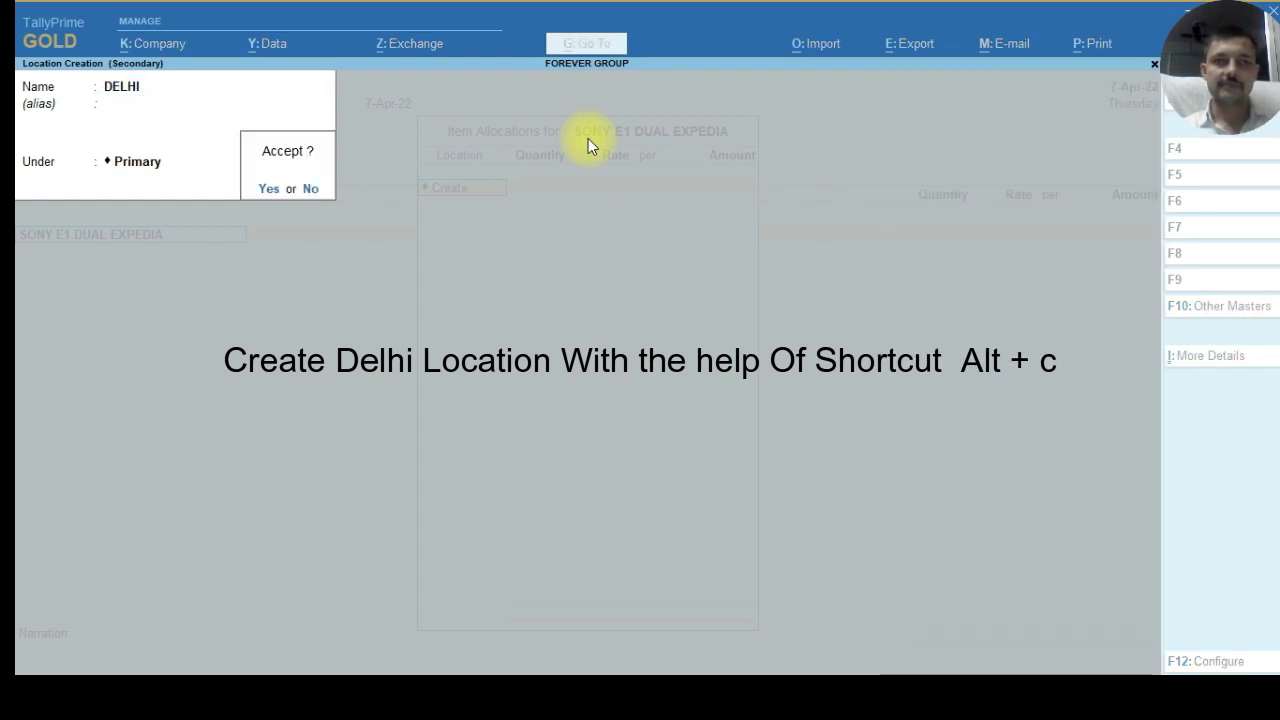
key(Return)
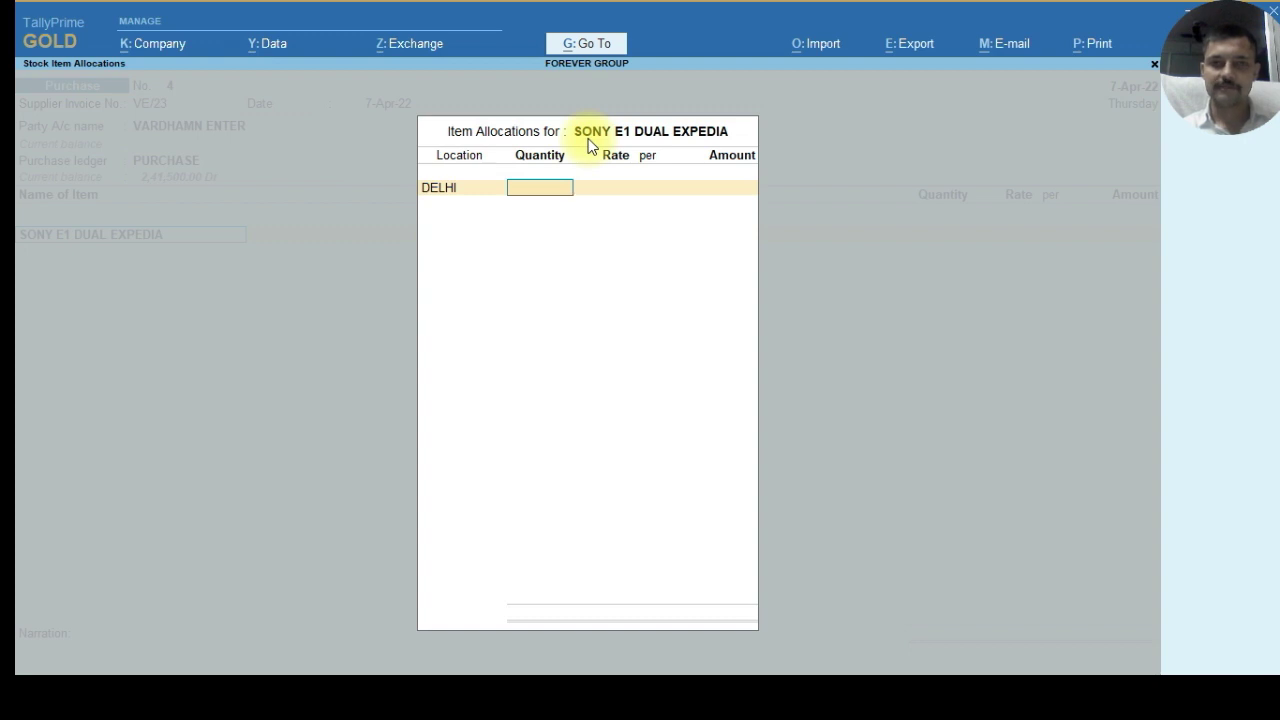
Enter a quantity of 5 NOS at a rate of 9500 for SONY E1 DUAL EXPEDIA and finish its allocation.
text(5)
key(Return)
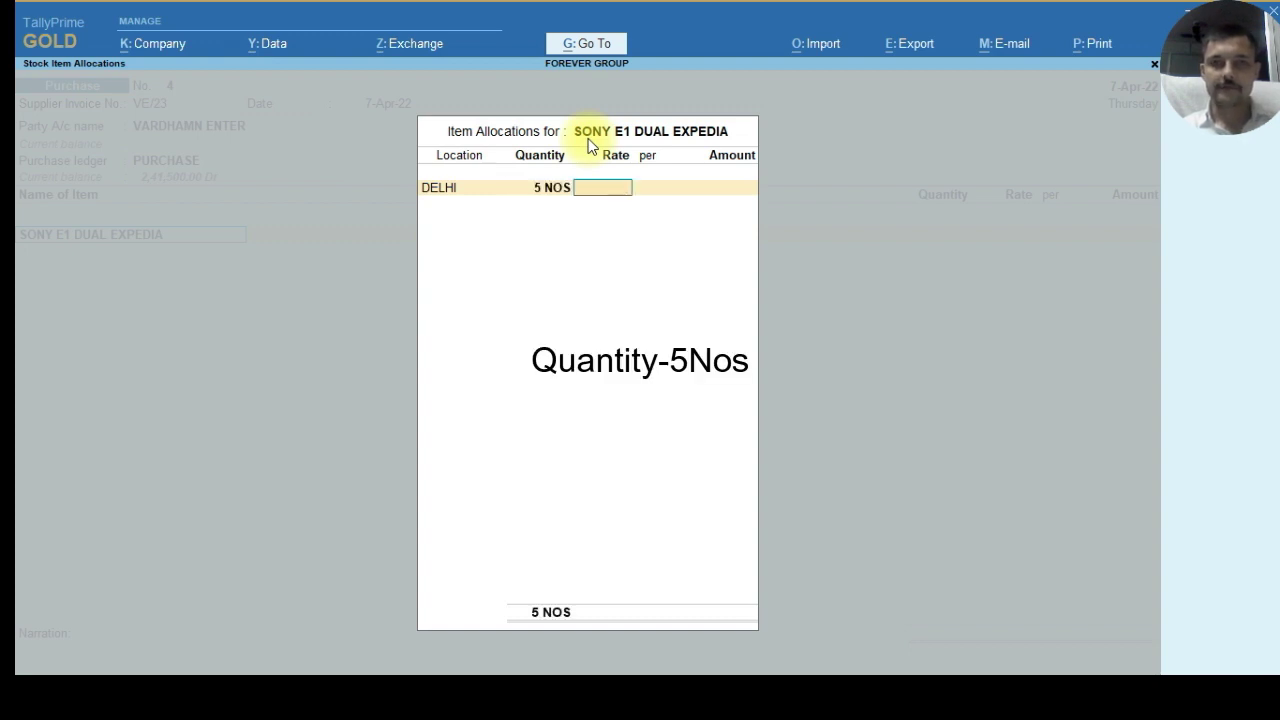
text(9500)
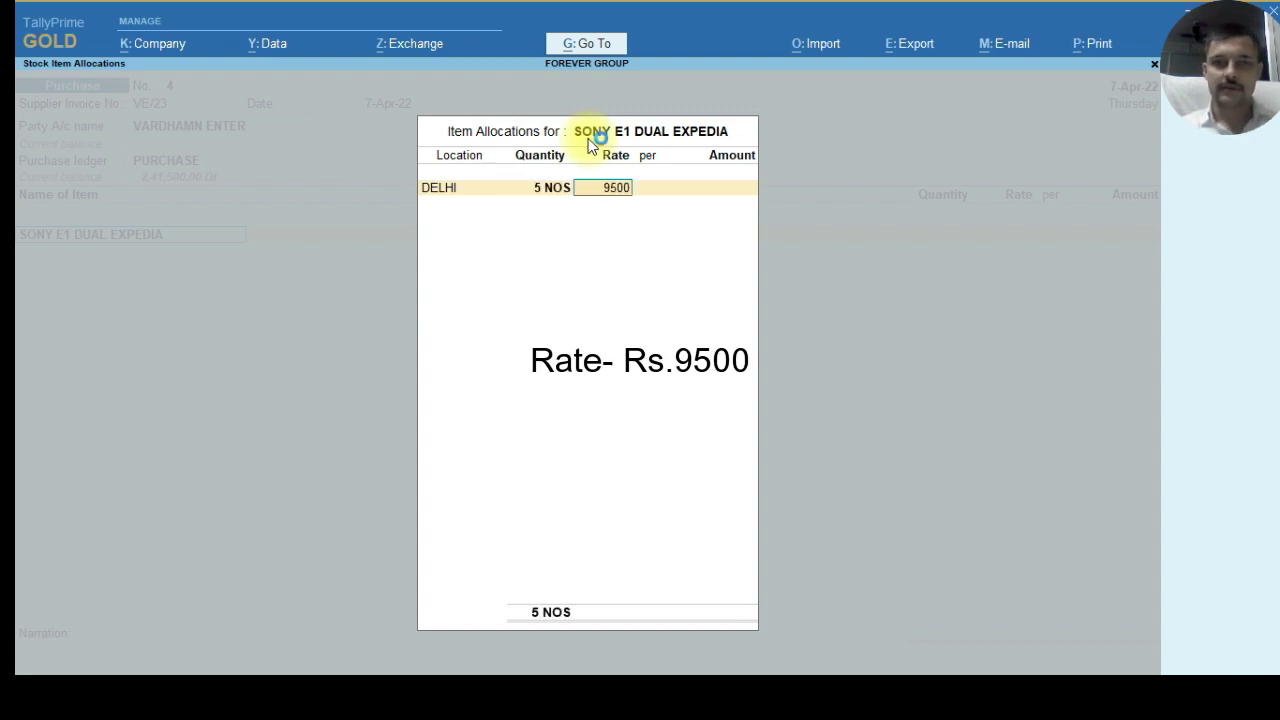
key(Return)
key(Return)
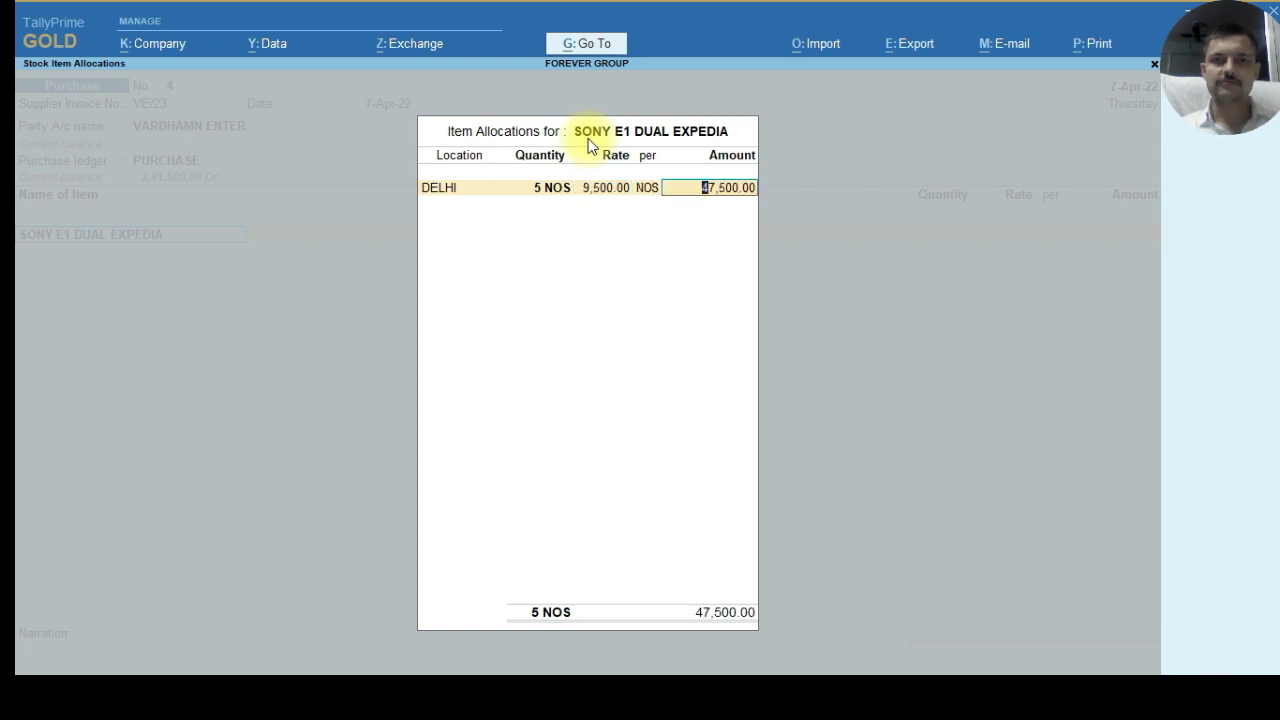
key(Return)
key(Return)
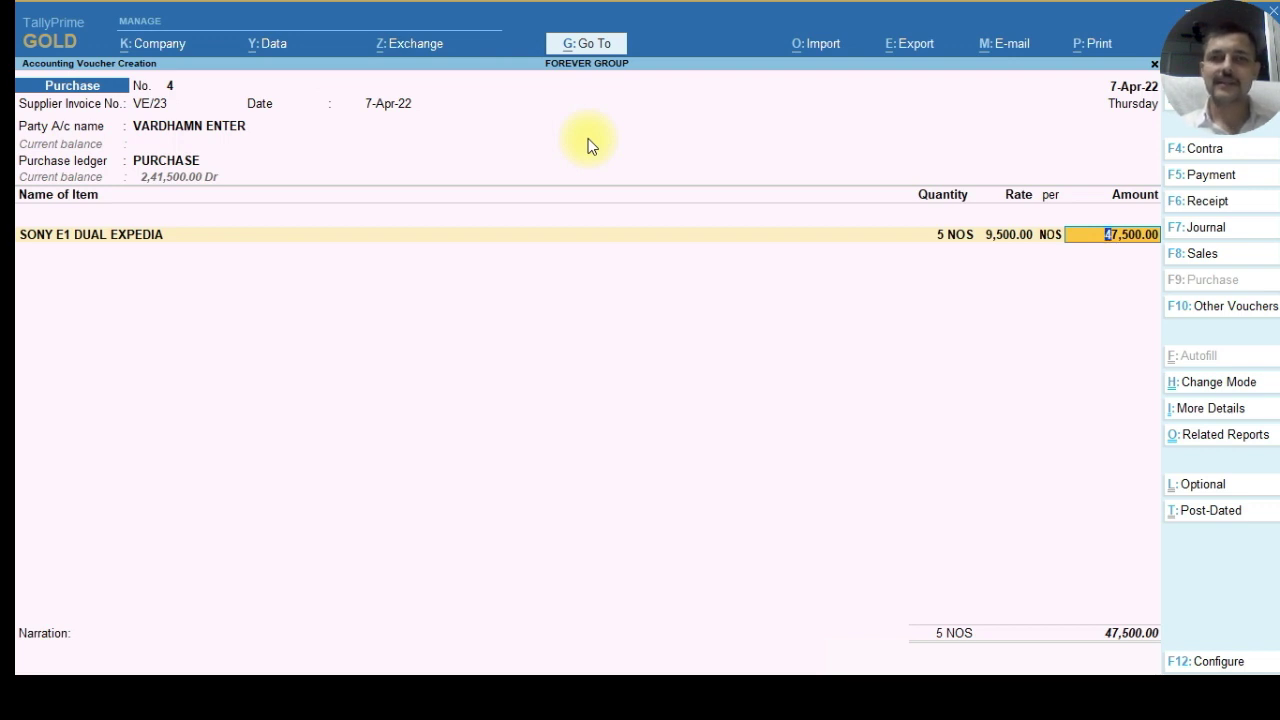
key(Return)
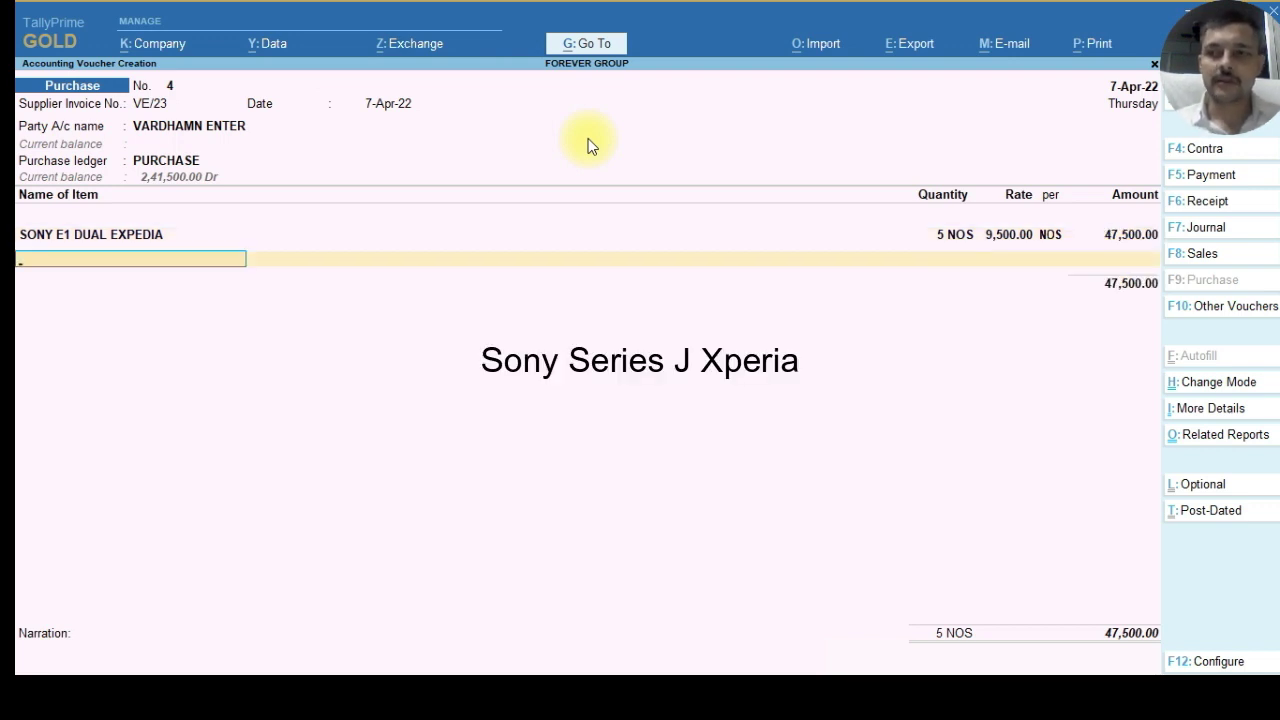
Add SONY SERIES J EXPEDIA as the second stock item and allocate it to the DELHI location.
text(S)
key(Down)
key(Down)
key(Down)
key(Down)
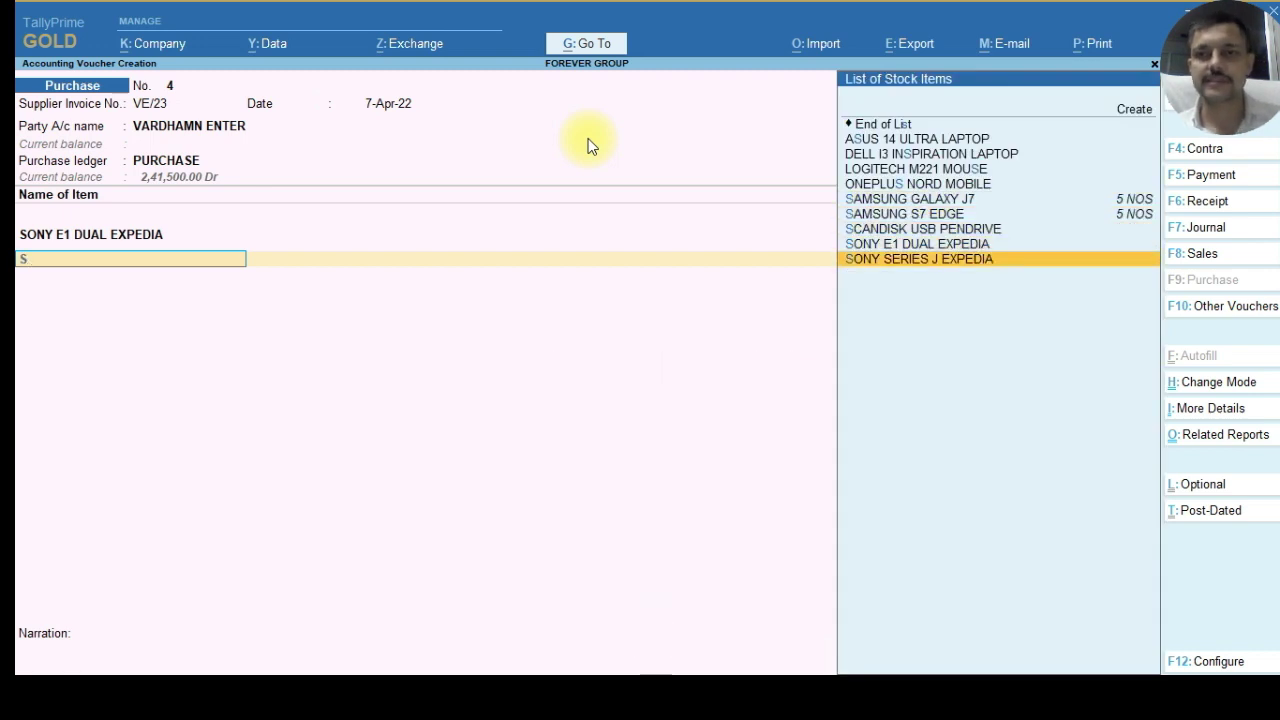
key(Return)
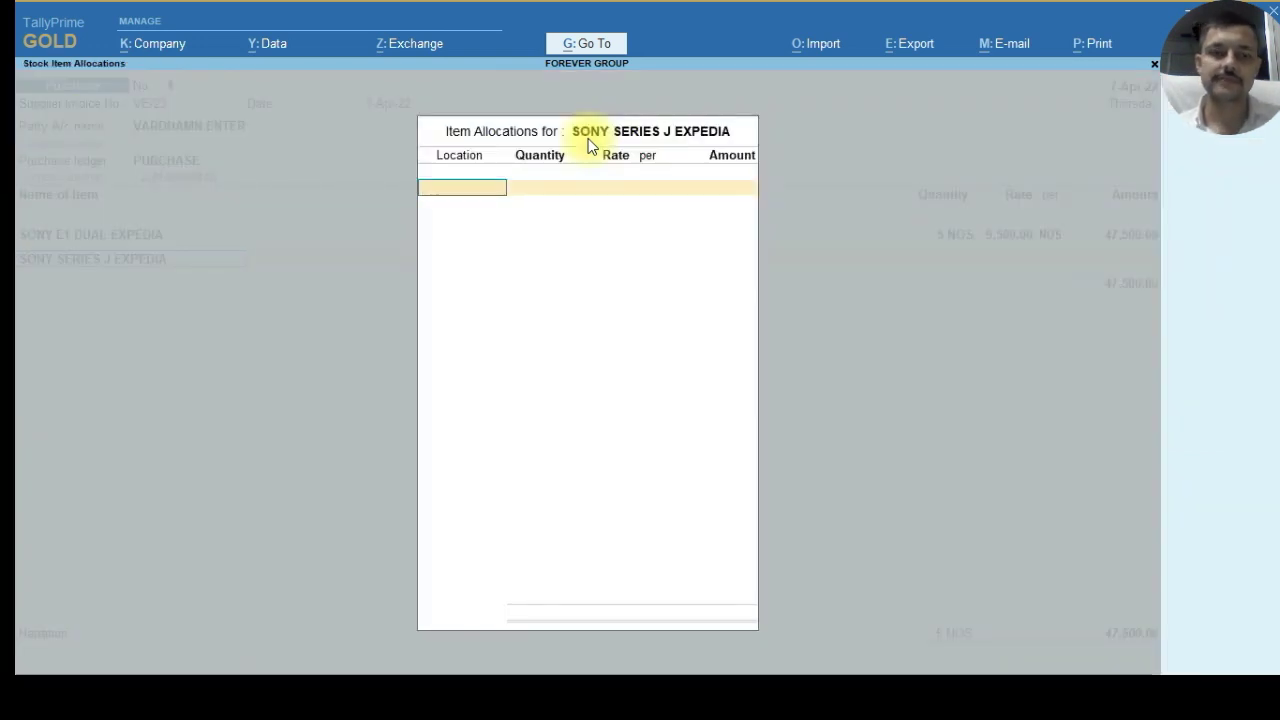
key(Return)
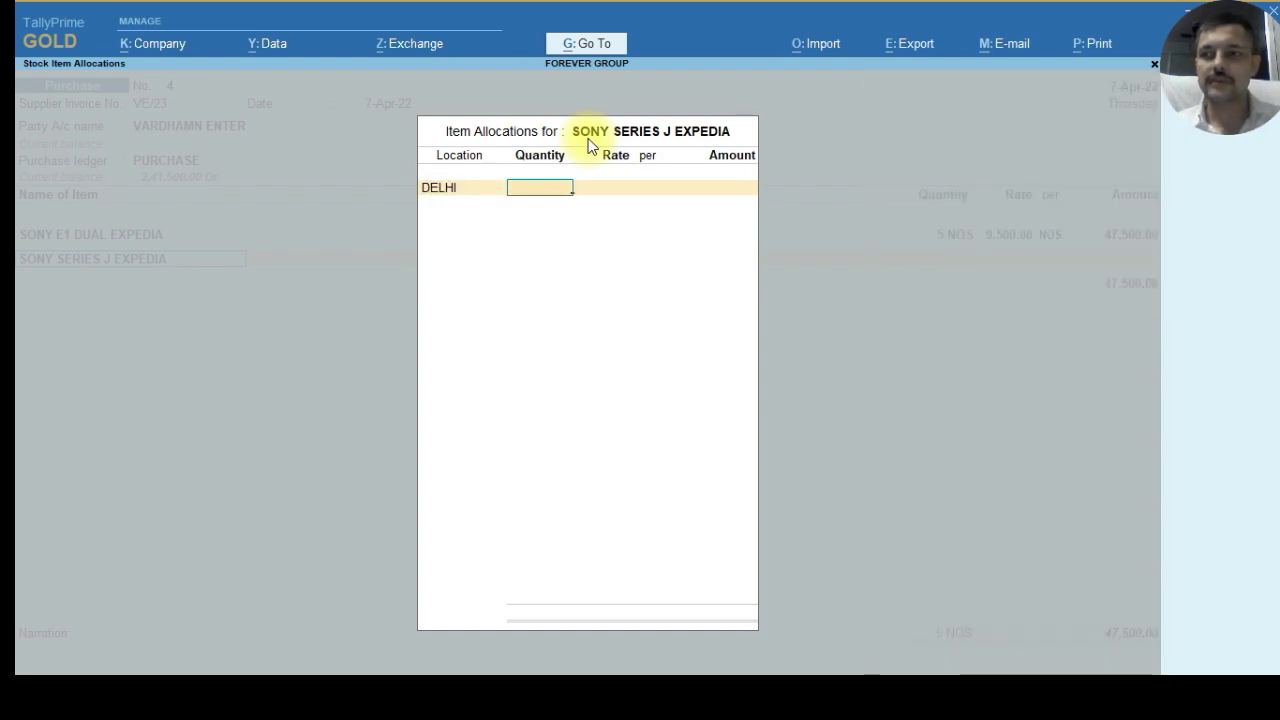
Enter a quantity of 3 NOS at a rate of 8000 for SONY SERIES J EXPEDIA and finish its allocation.
text(3)
key(Return)
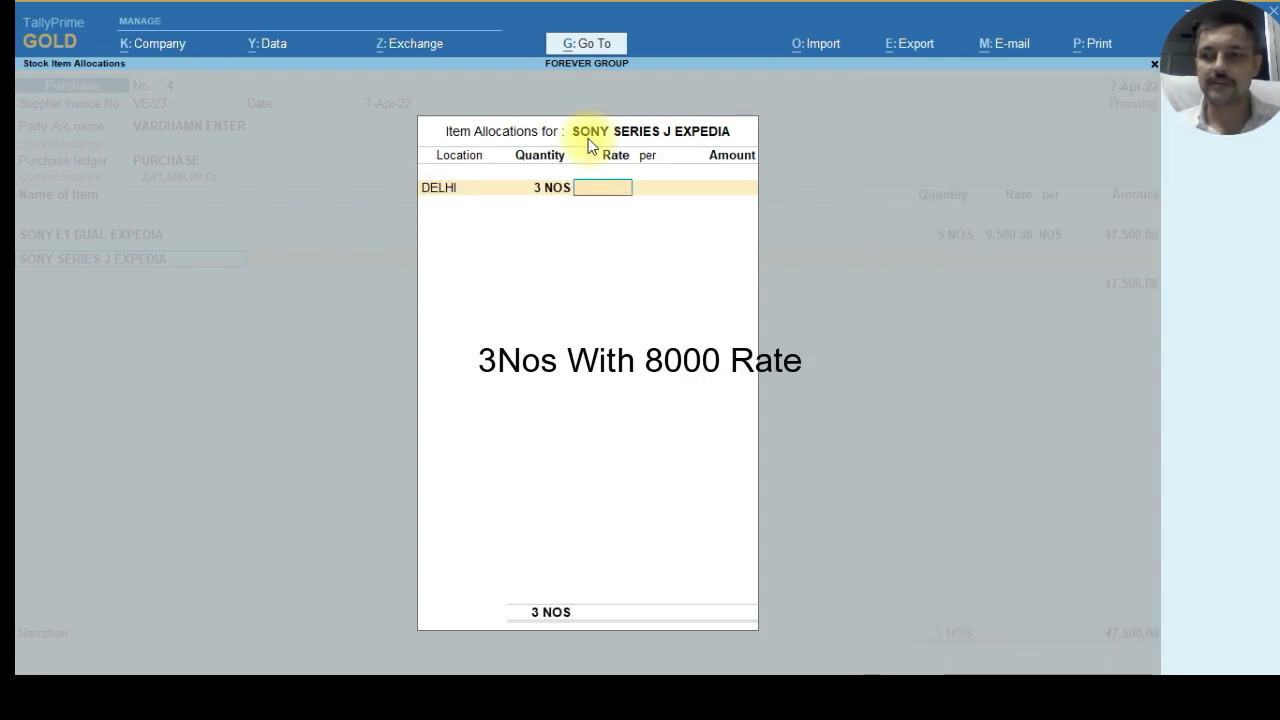
text(8,000)
key(Return)
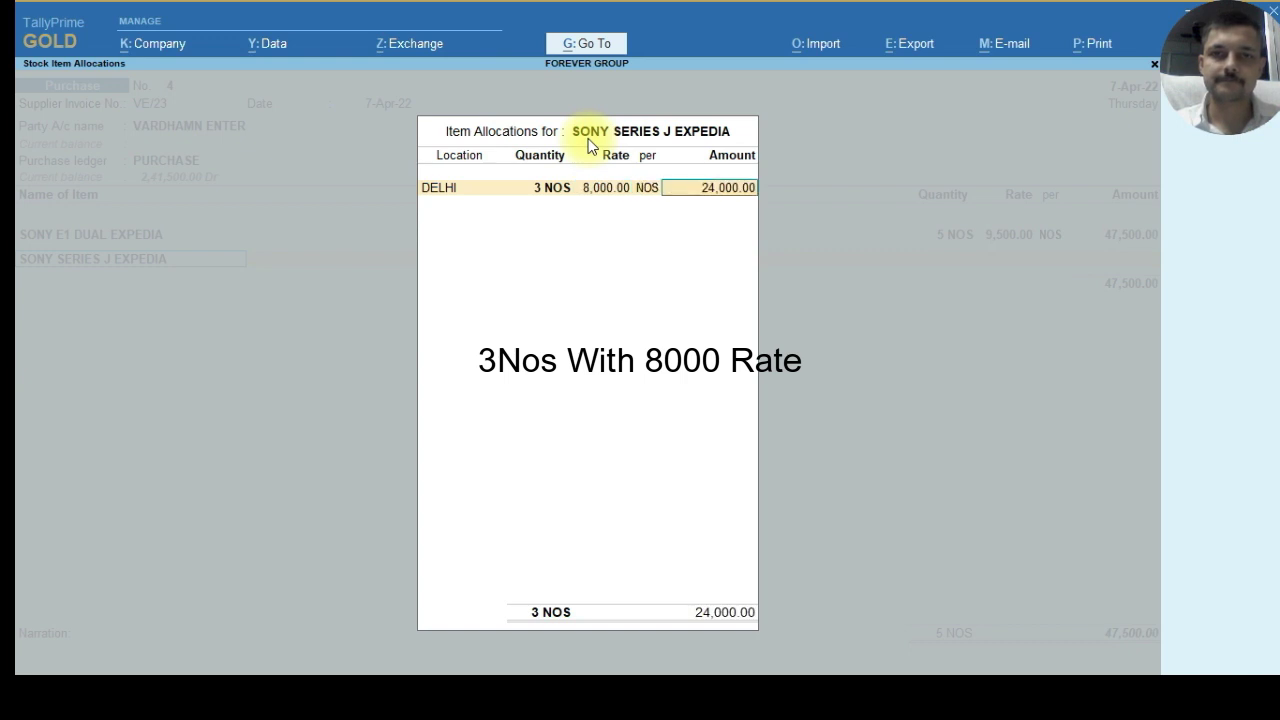
key(Return)
key(Return)
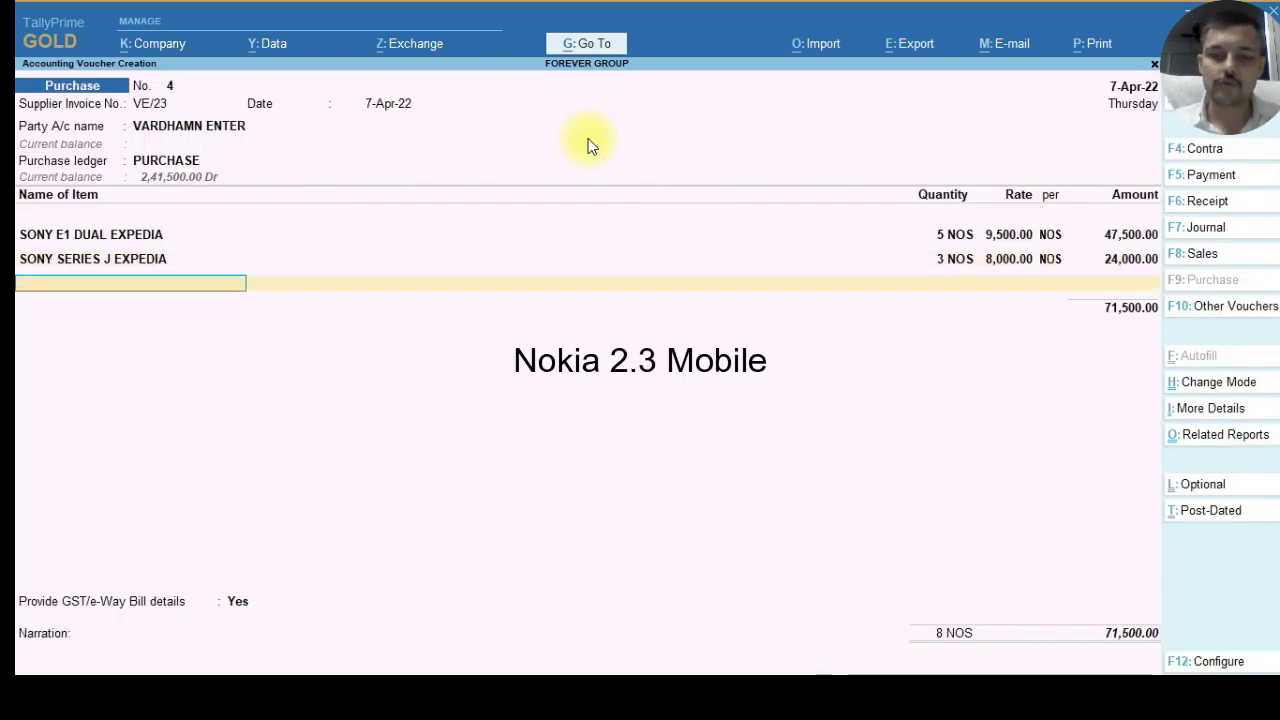
Add NOKIA 2.3 as the third stock item and allocate it to the DELHI location.
text(NOK)
key(Return)
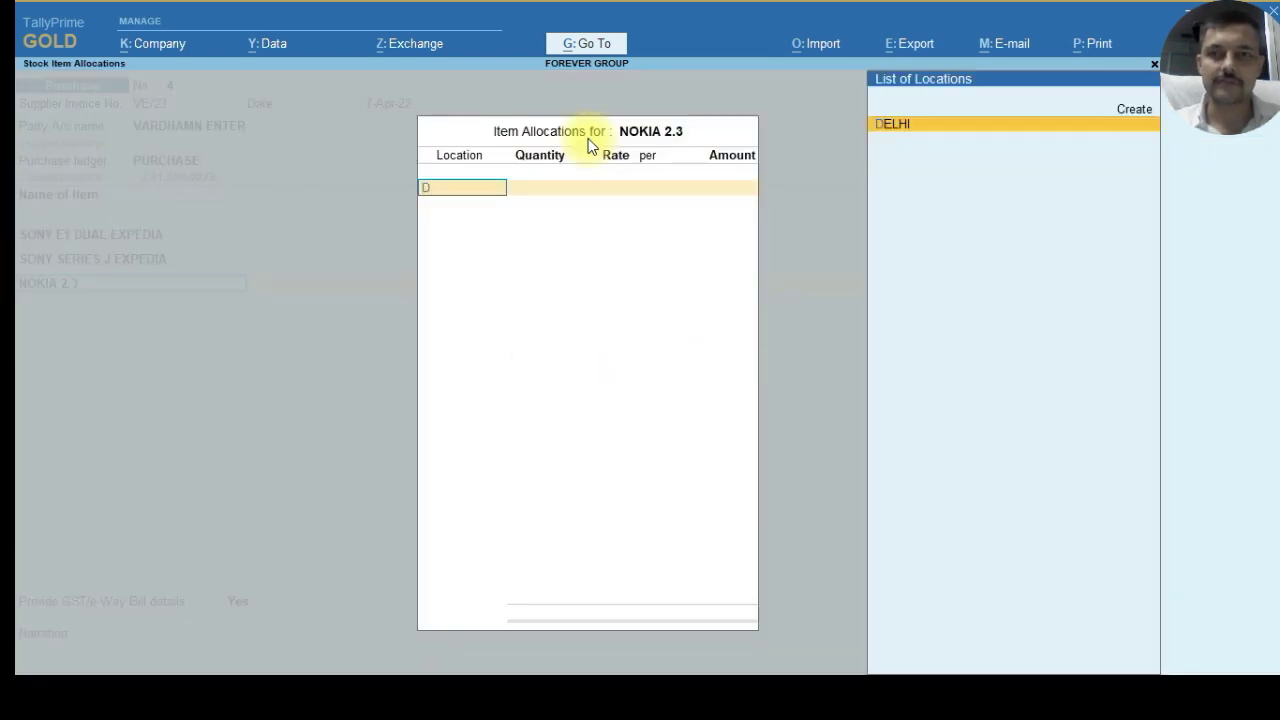
key(Return)
key(BackSpace)
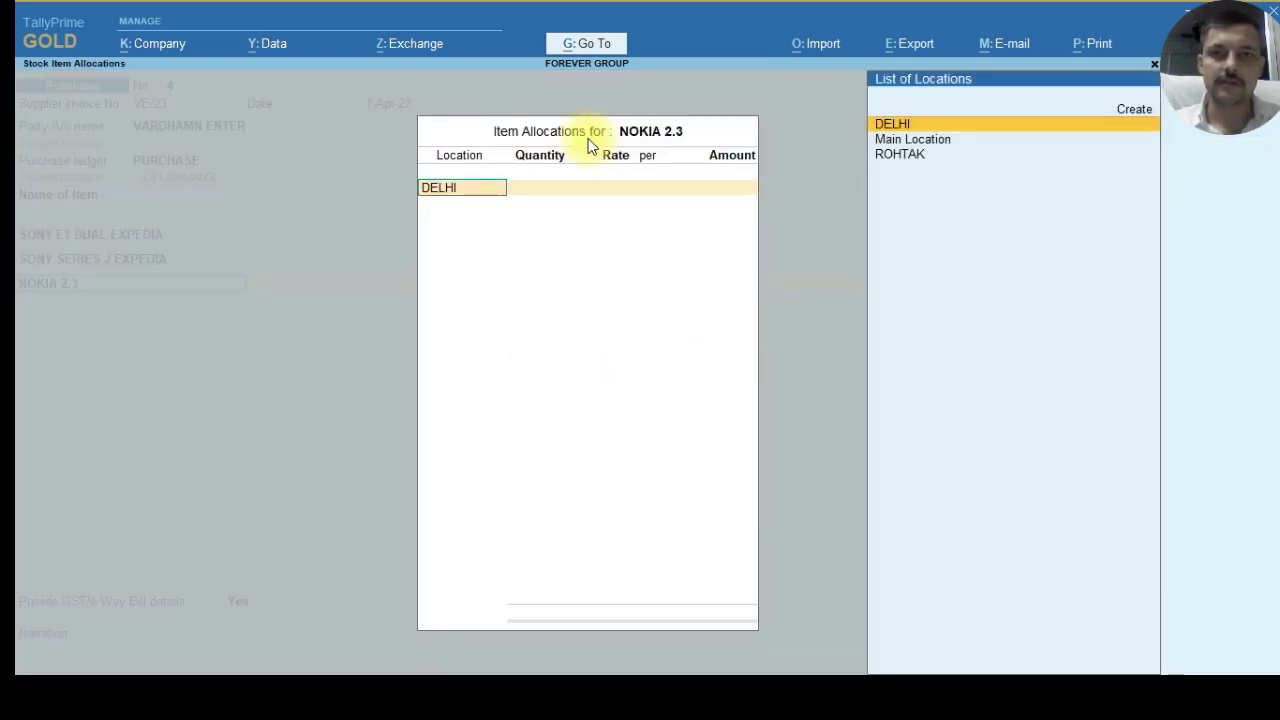
key(Return)
key(BackSpace)
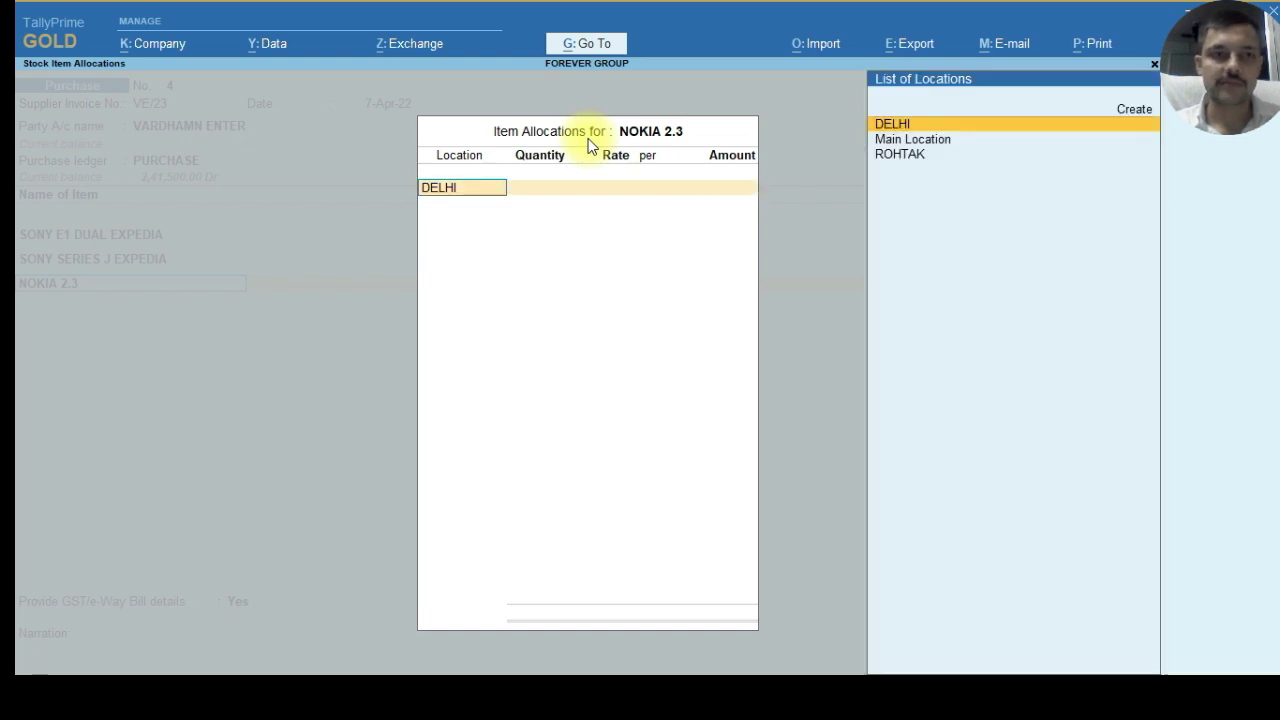
key(Escape)
key(Return)
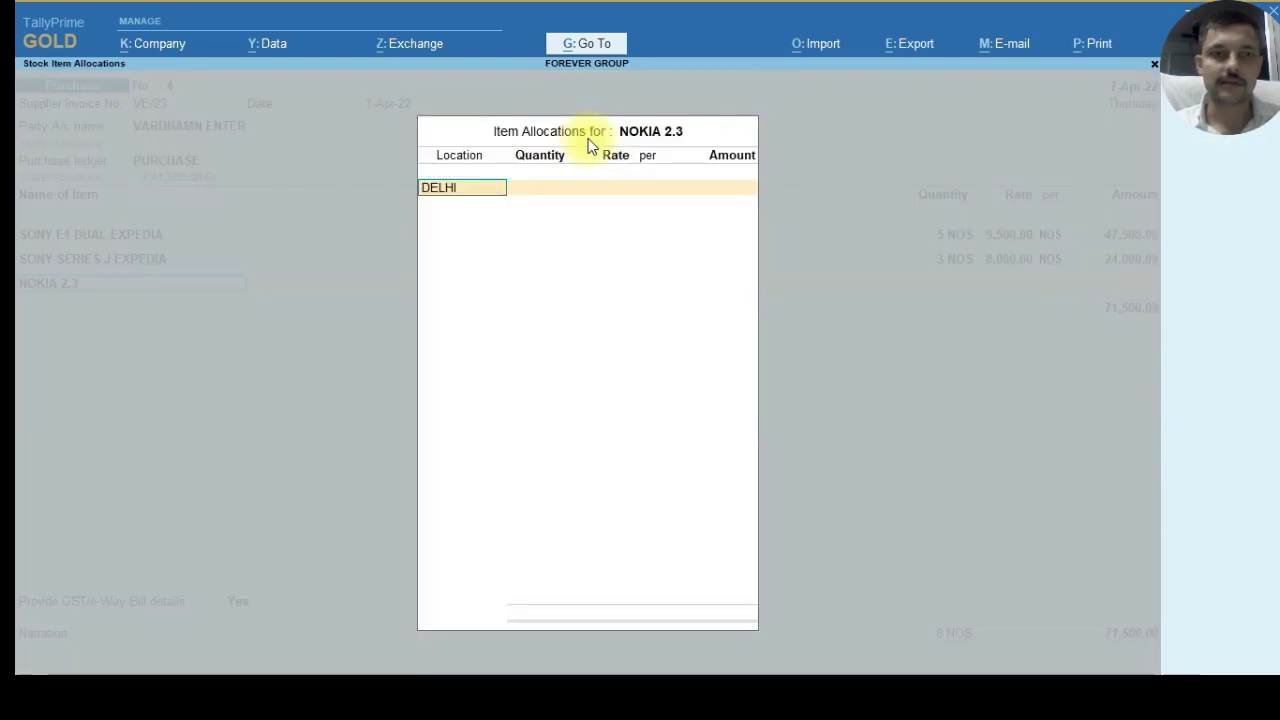
key(Return)
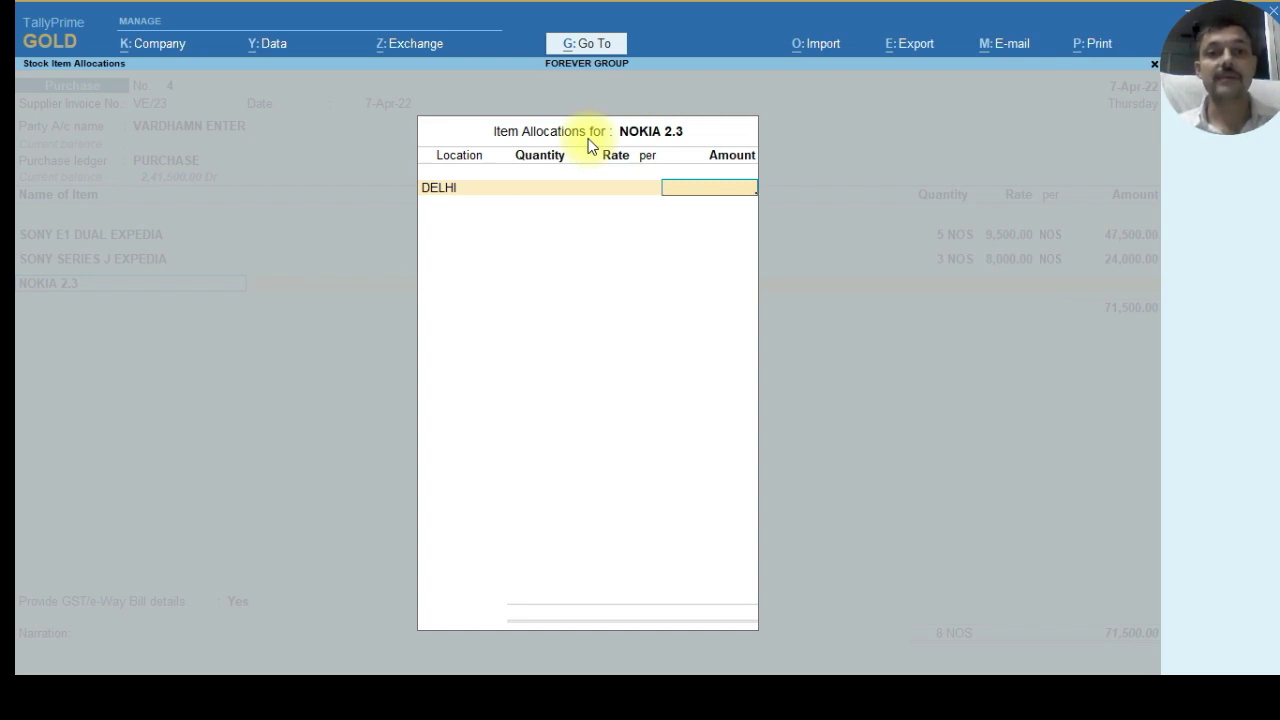
Back out of the NOKIA 2.3 allocation and alter that stock item to use NOS as its unit.
key(Escape)
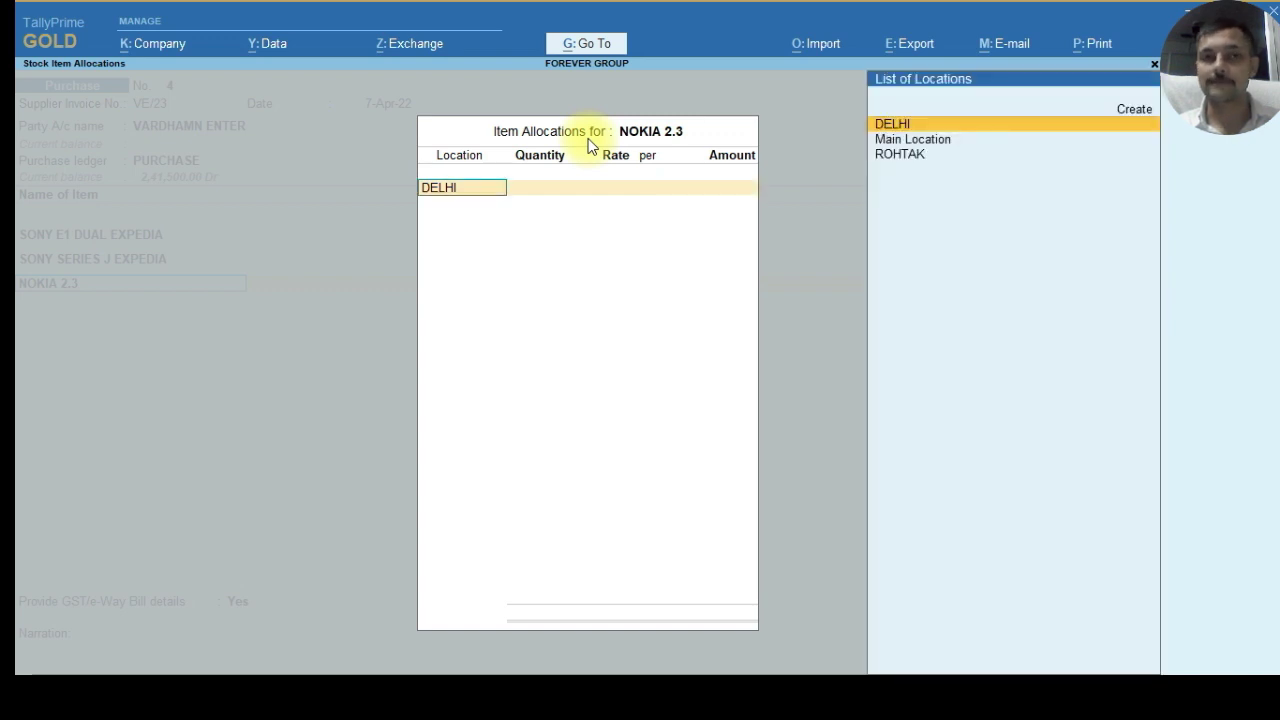
key(Escape)
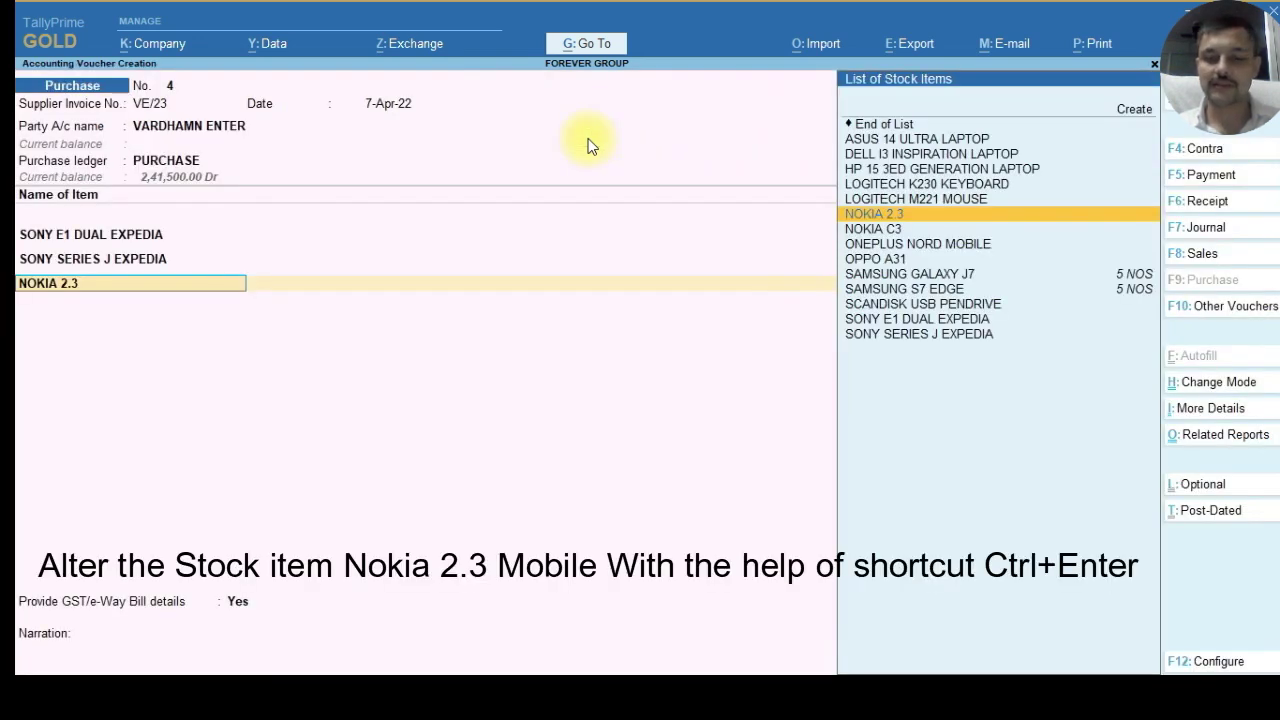
key(ctrl+Return)
key(Return)
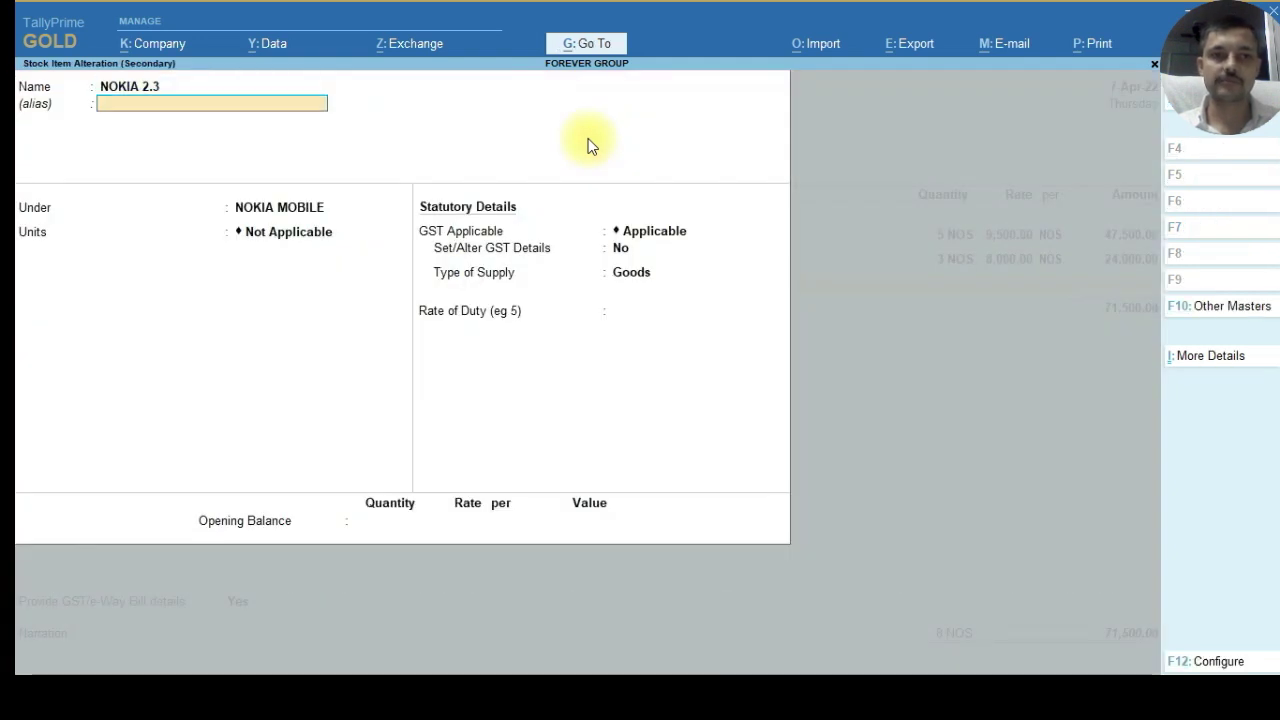
key(Return)
key(Return)
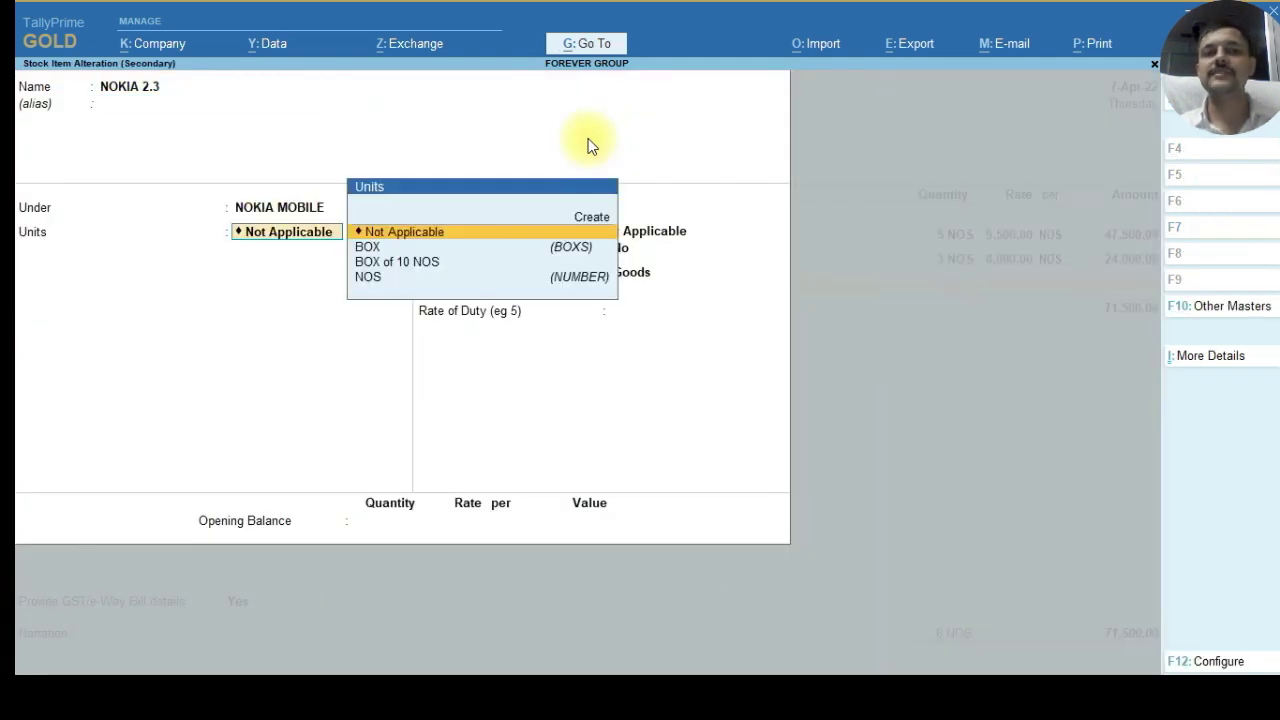
key(Down)
key(Down)
key(Down)
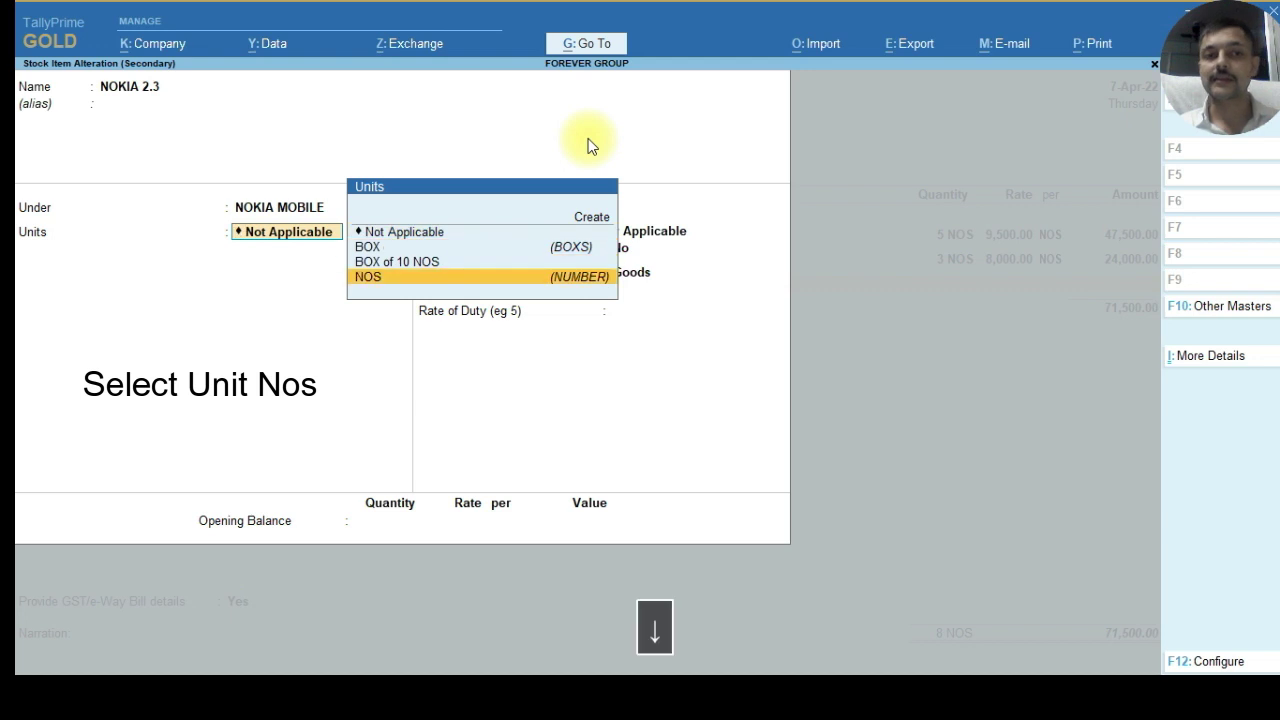
key(Return)
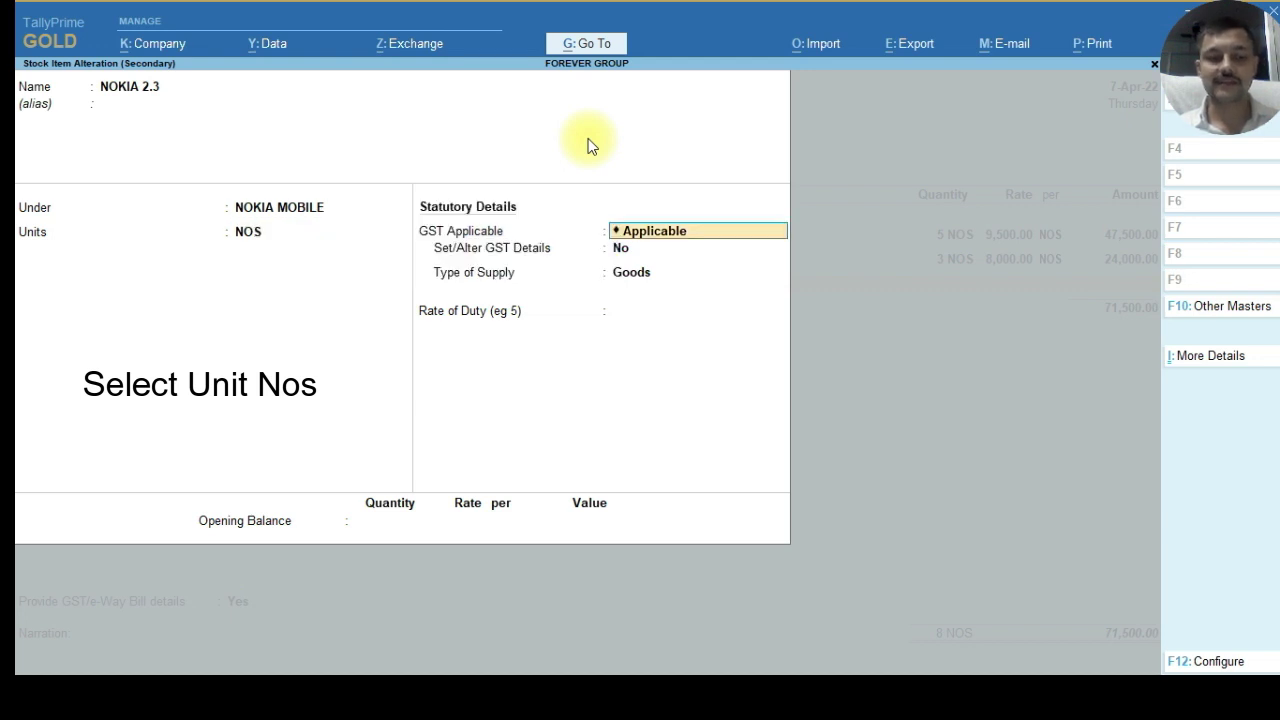
key(ctrl+a)
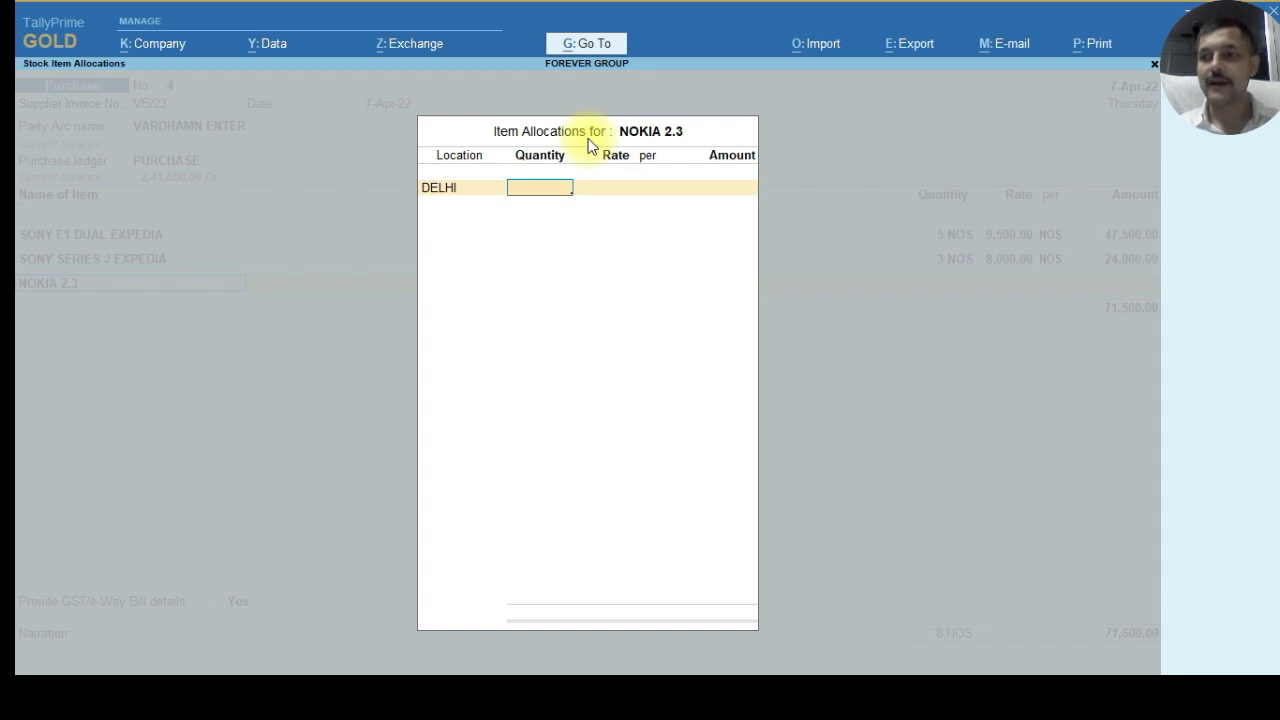
Enter a quantity of 3 NOS at a rate of 7000 for NOKIA 2.3 and finish its allocation.
text(3)
key(Return)
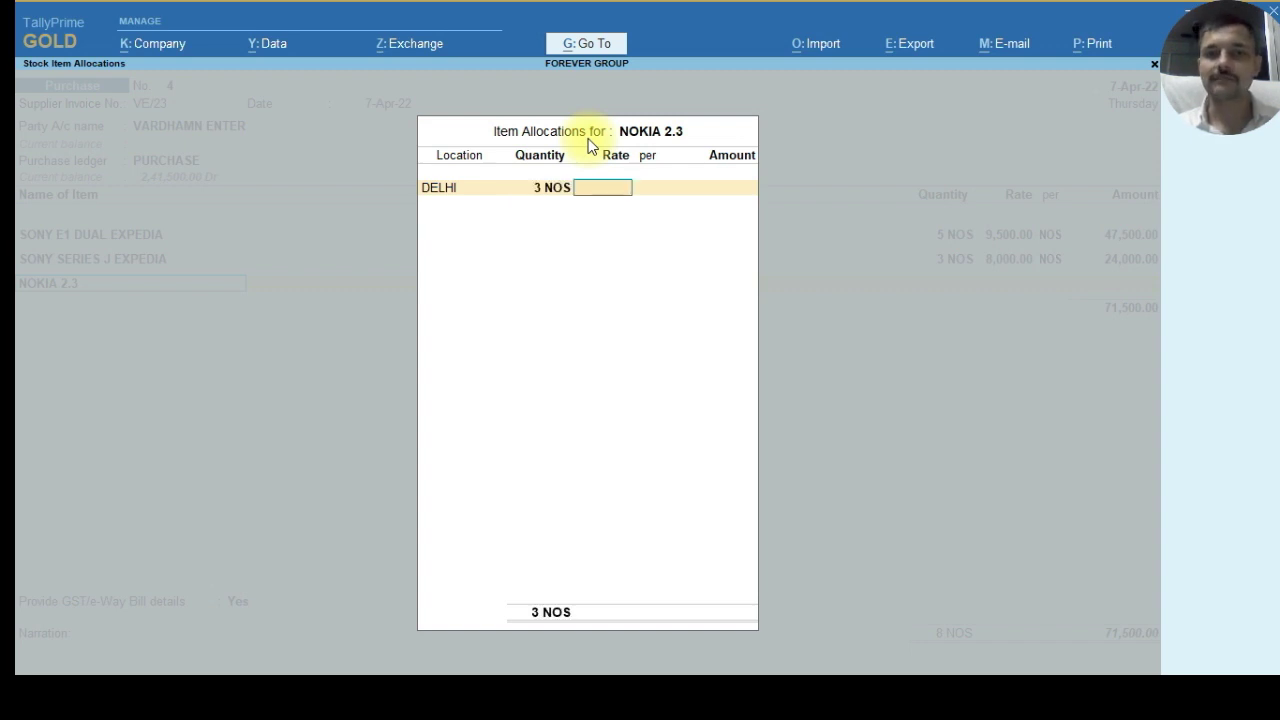
text(7000)
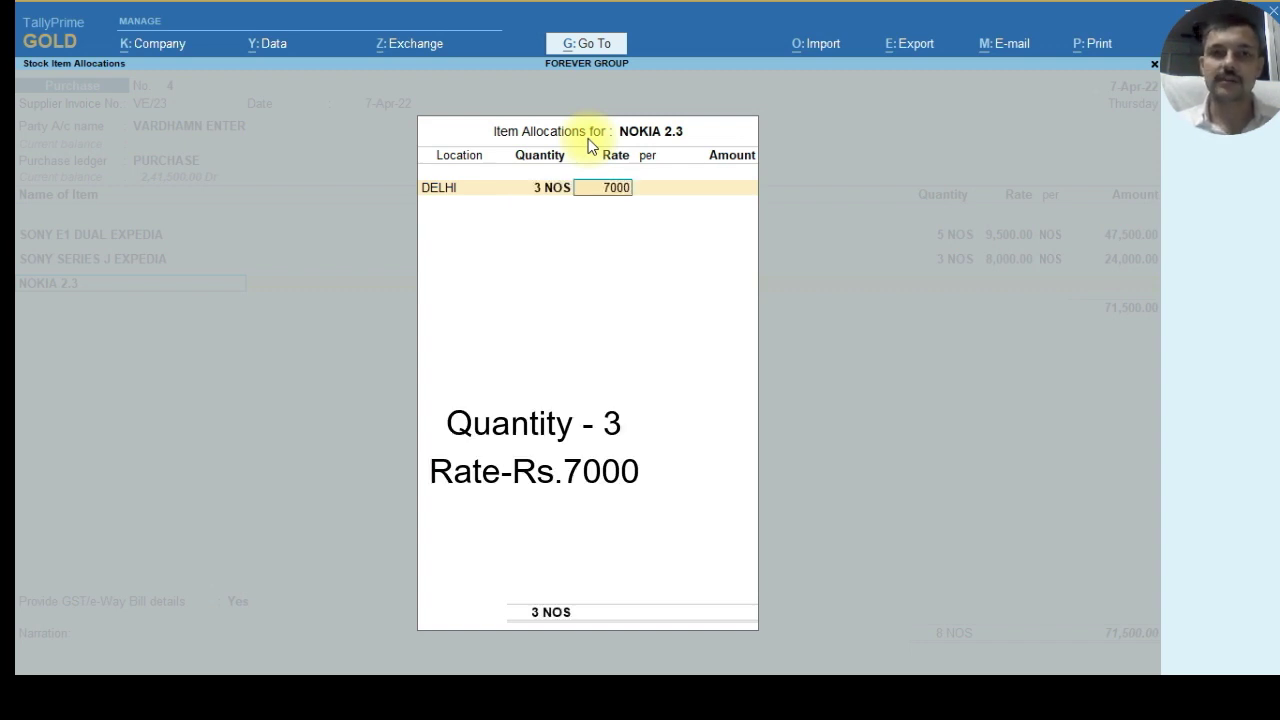
key(Return)
key(Return)
key(Return)
key(Return)
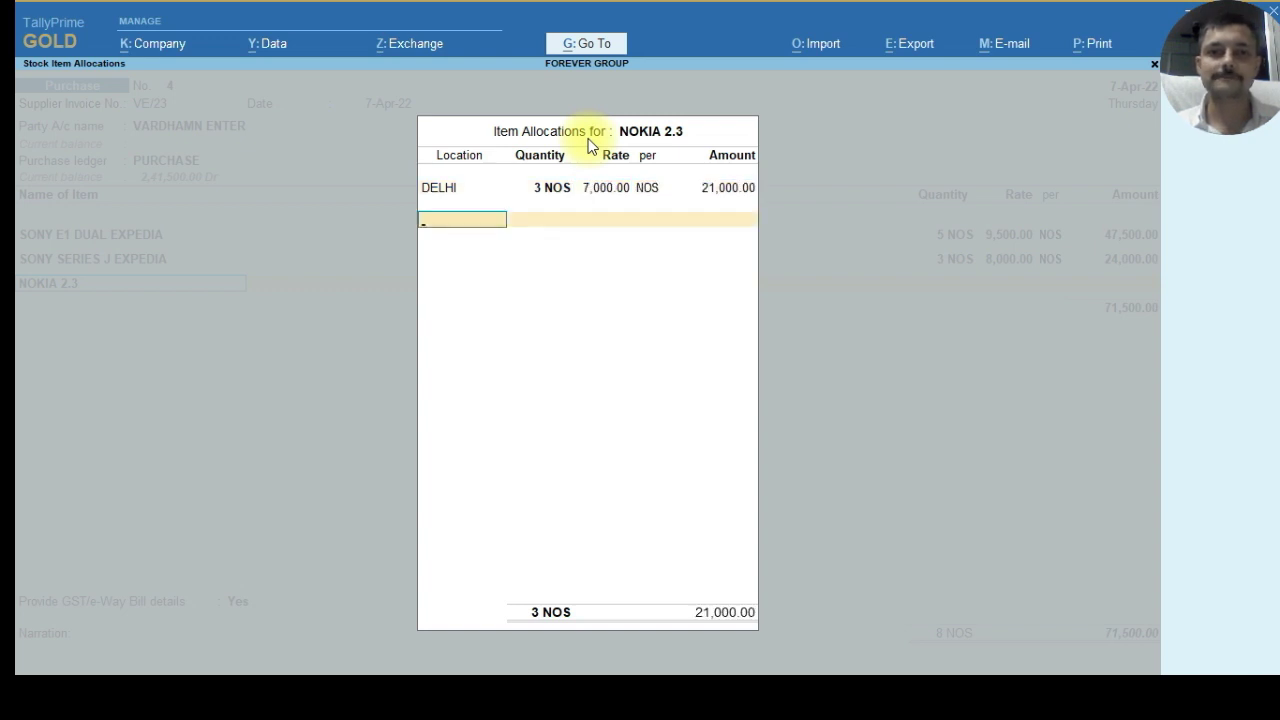
key(Return)
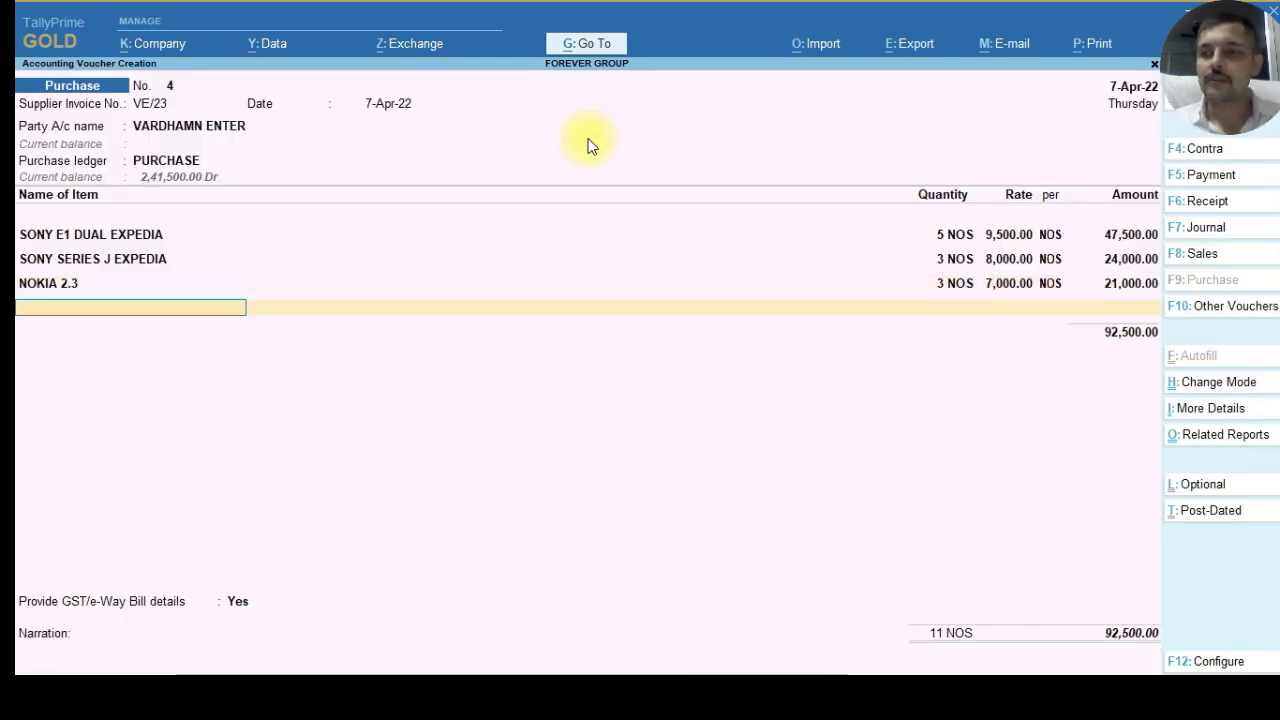
Add NOKIA C3 as the fourth stock item and allocate it to the DELHI location.
text(NC)
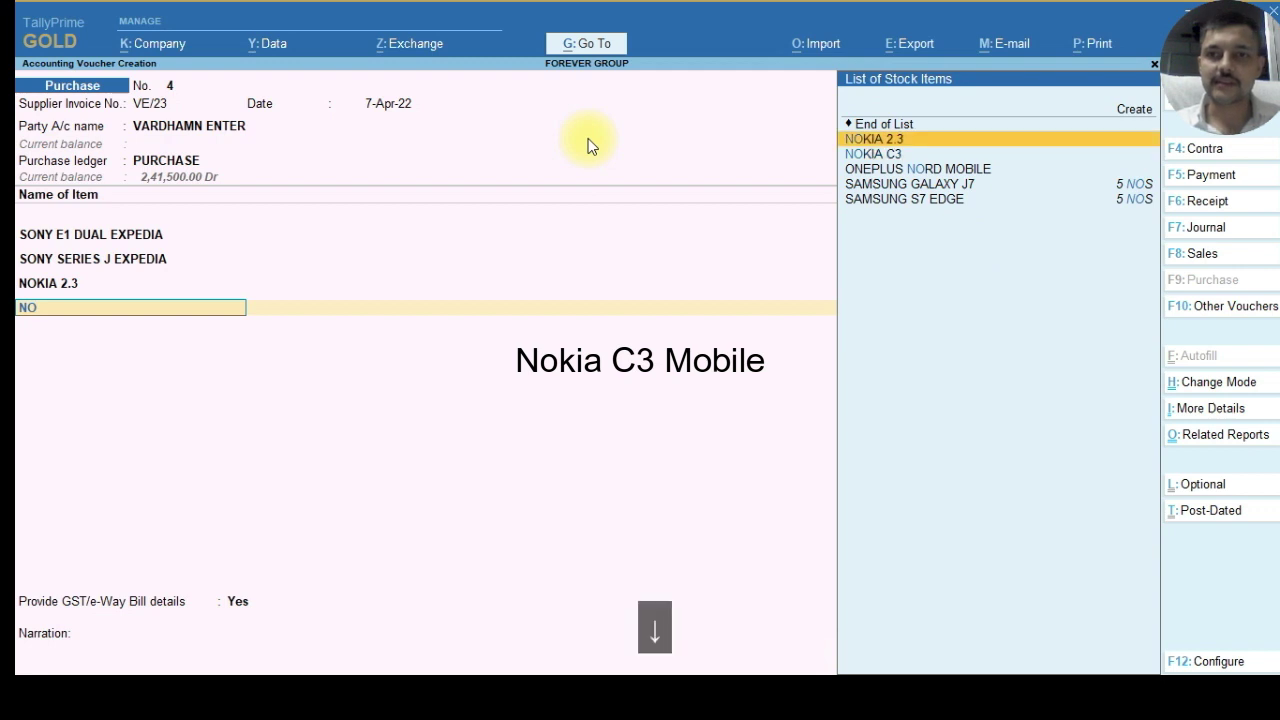
key(Return)
text(d)
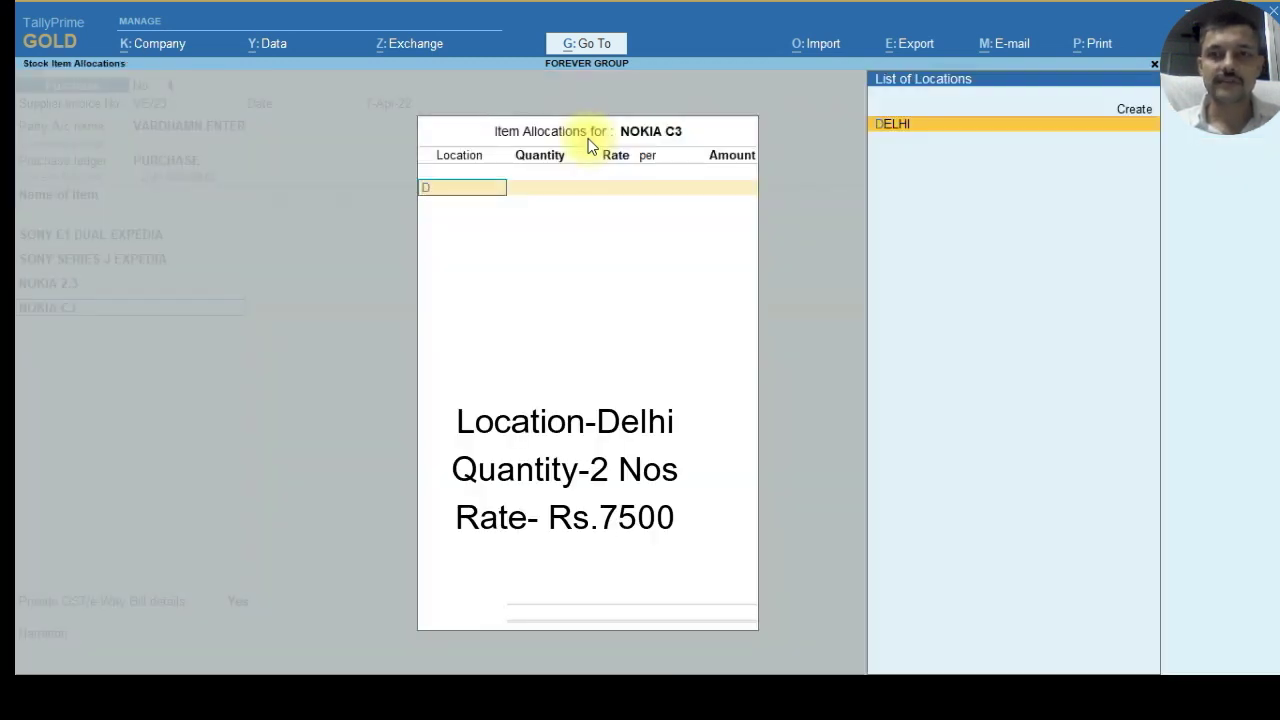
key(Return)
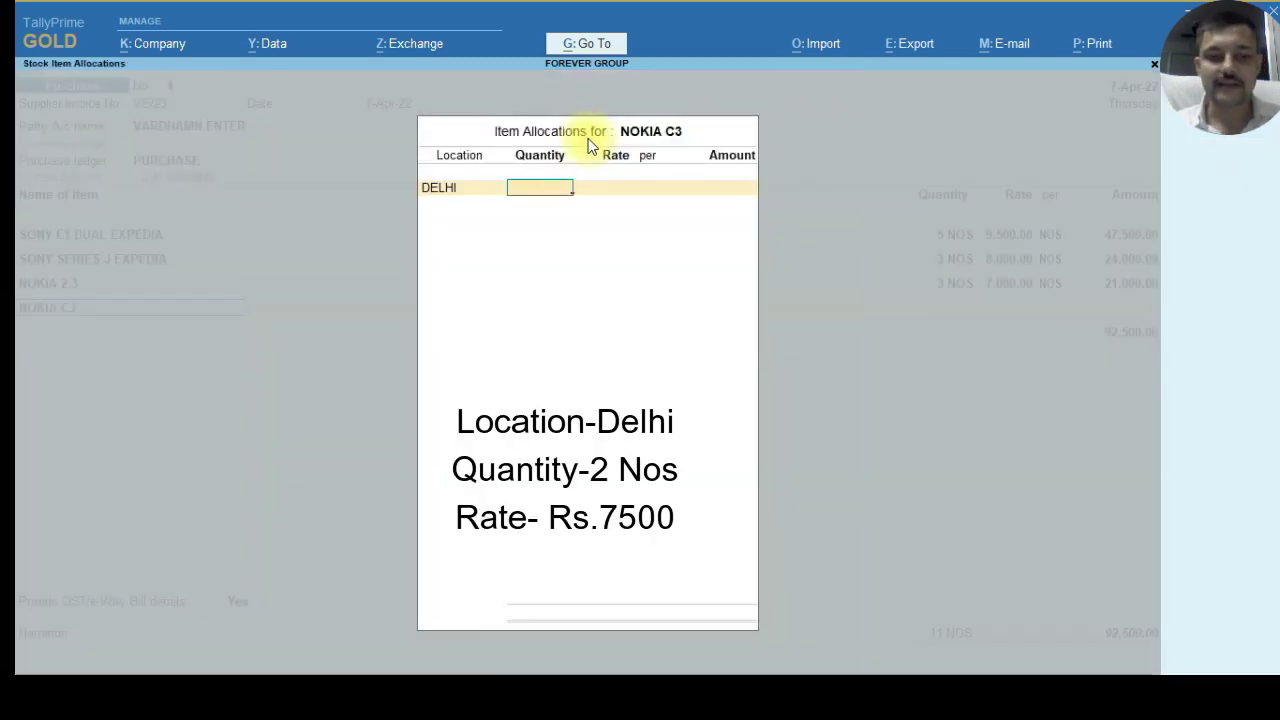
Enter a quantity of 2 NOS at a rate of 7500 for NOKIA C3 and finish its allocation.
text(2)
key(Return)
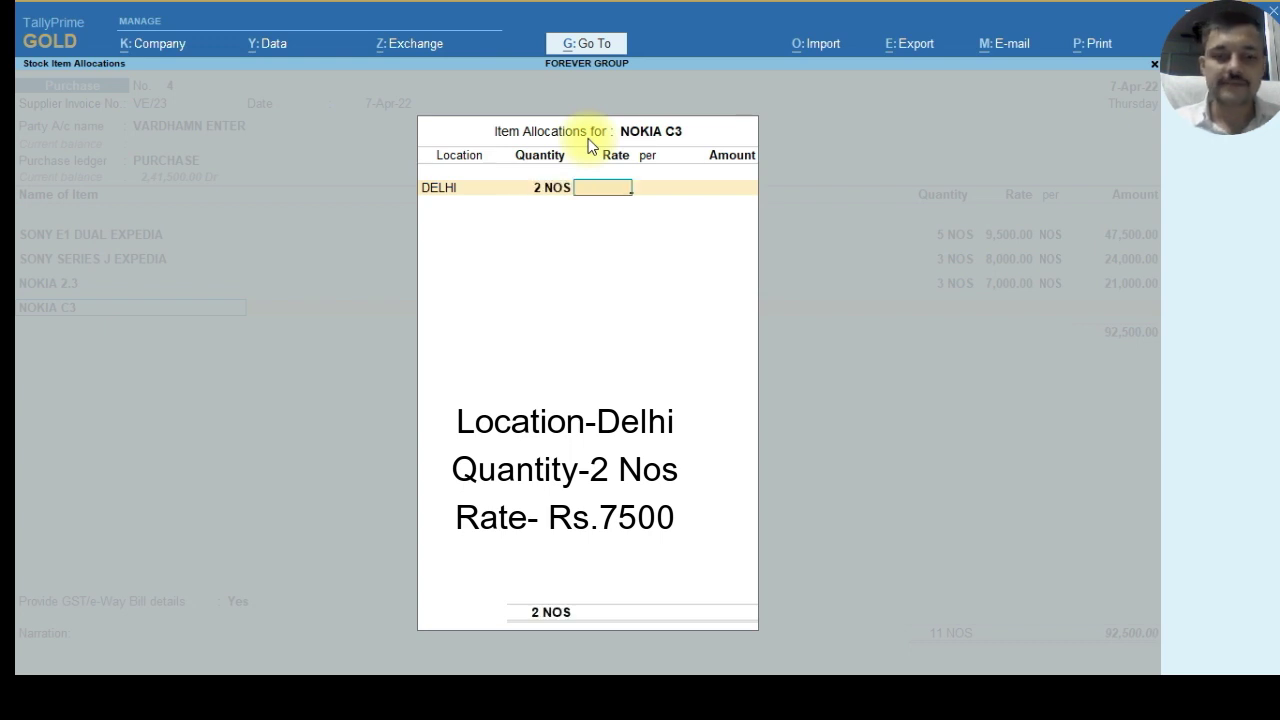
text(7500)
key(Return)
key(Return)
key(Return)
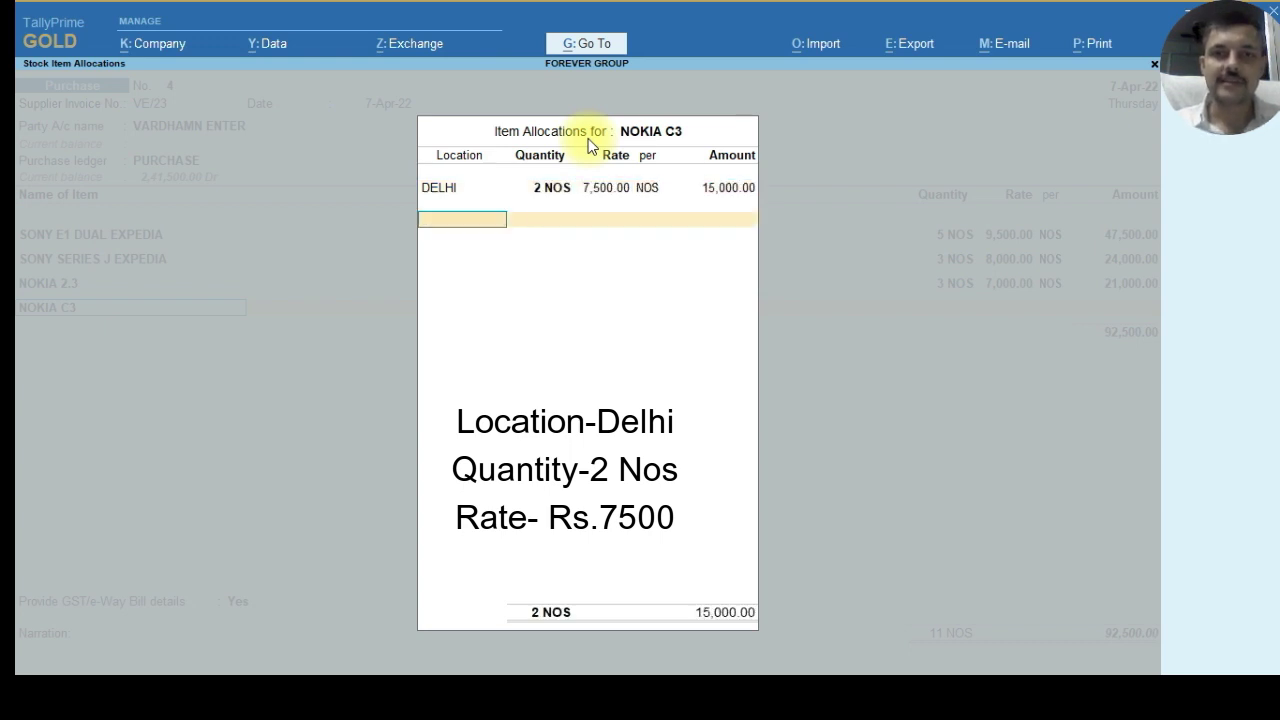
key(Return)
key(Return)
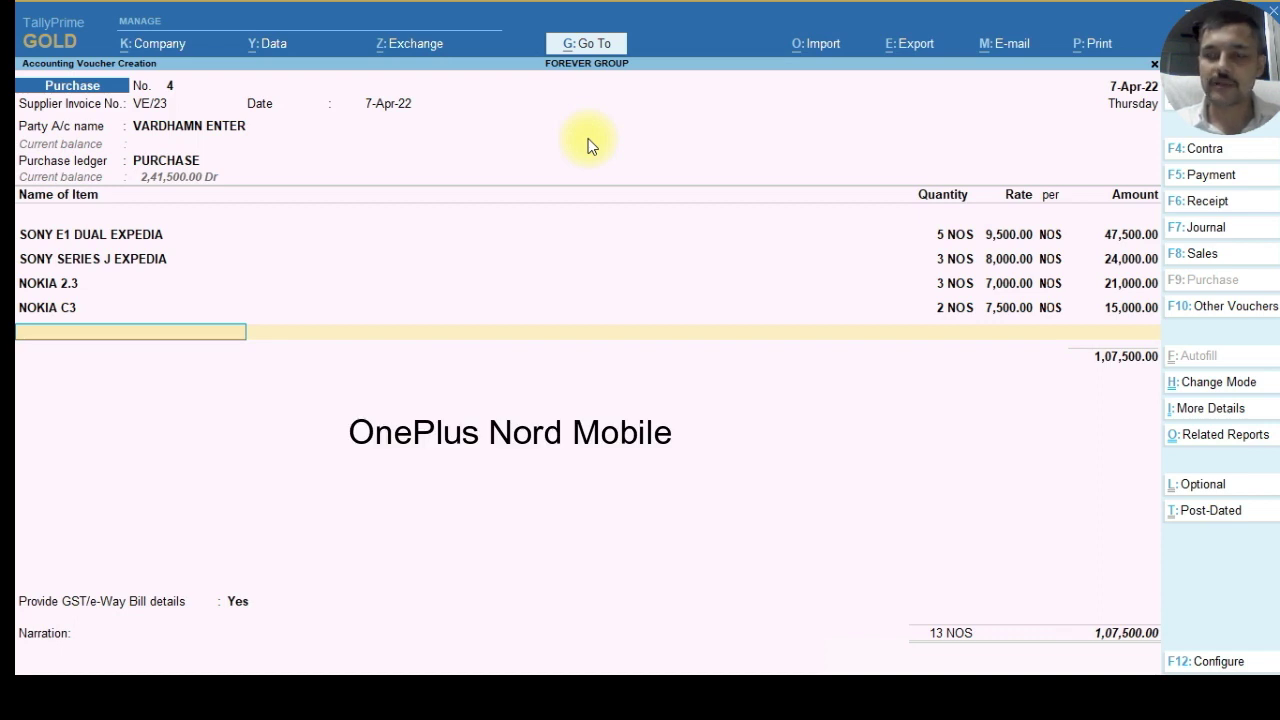
Add ONEPLUS NORD MOBILE as the fifth stock item and allocate it to the DELHI location.
text(ON)
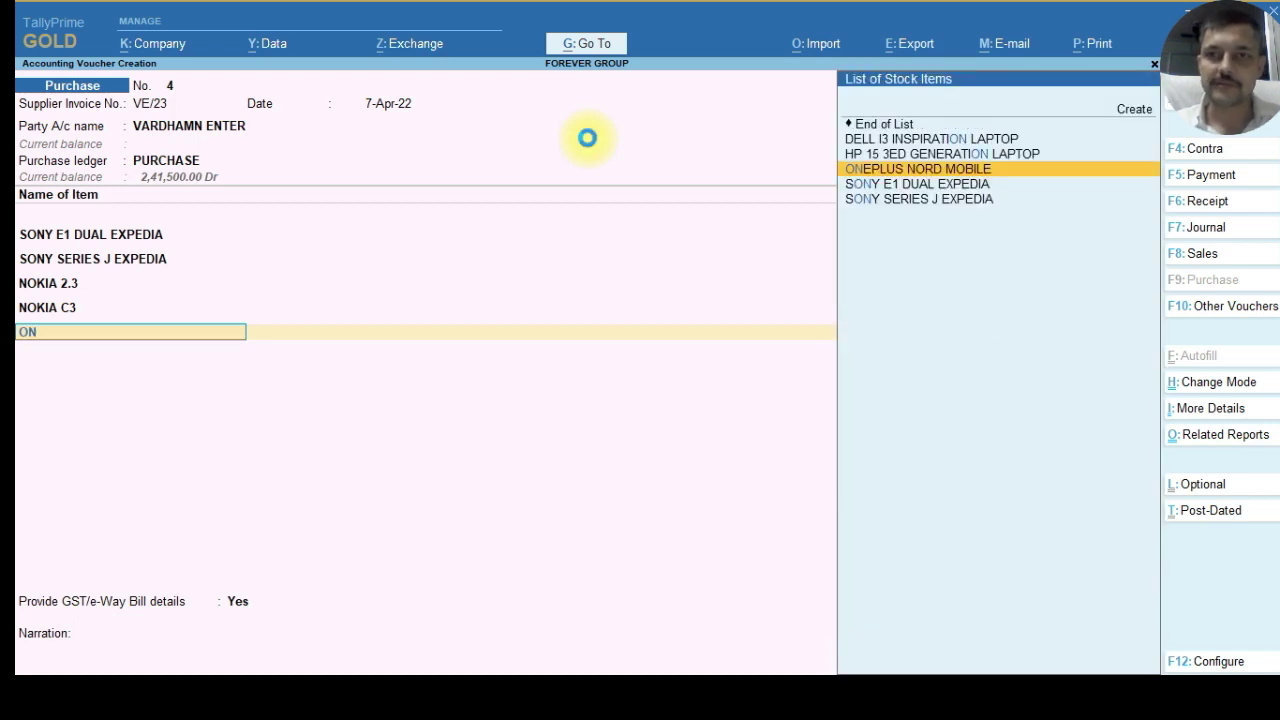
key(Return)
key(Return)
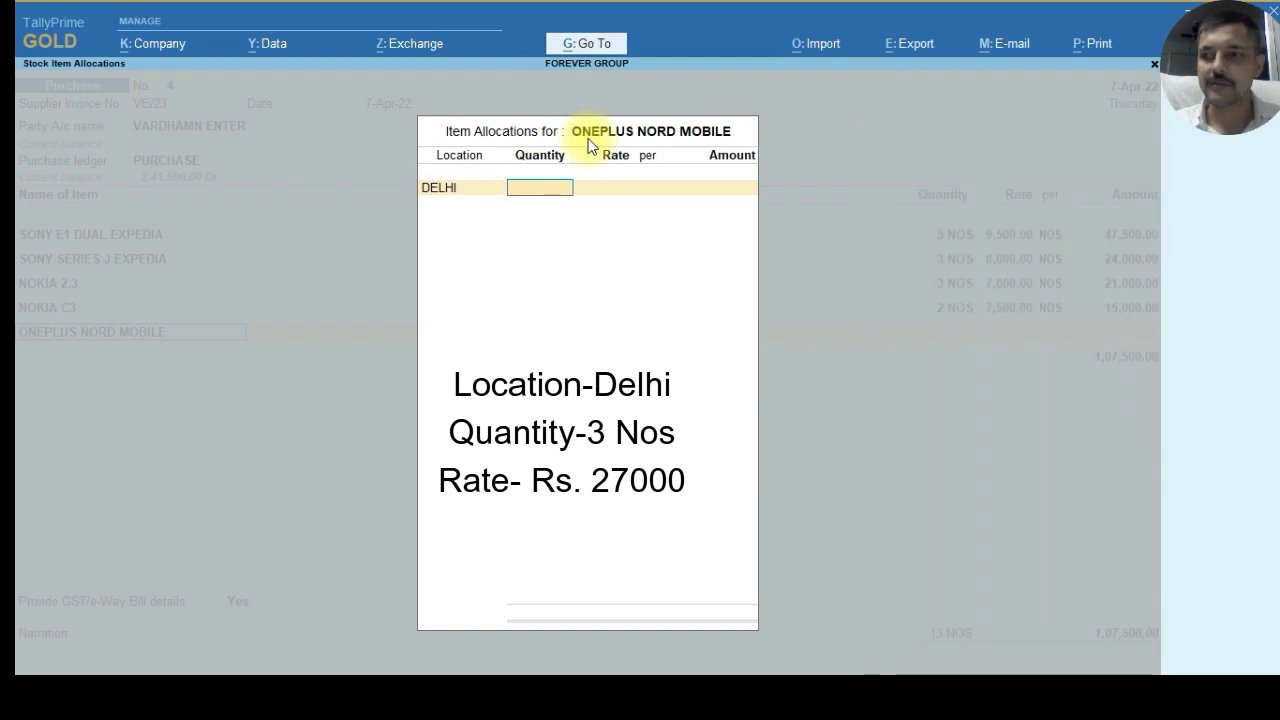
Enter a quantity of 3 NOS at a rate of 27000 for ONEPLUS NORD MOBILE and finish its allocation.
text(3)
key(Return)
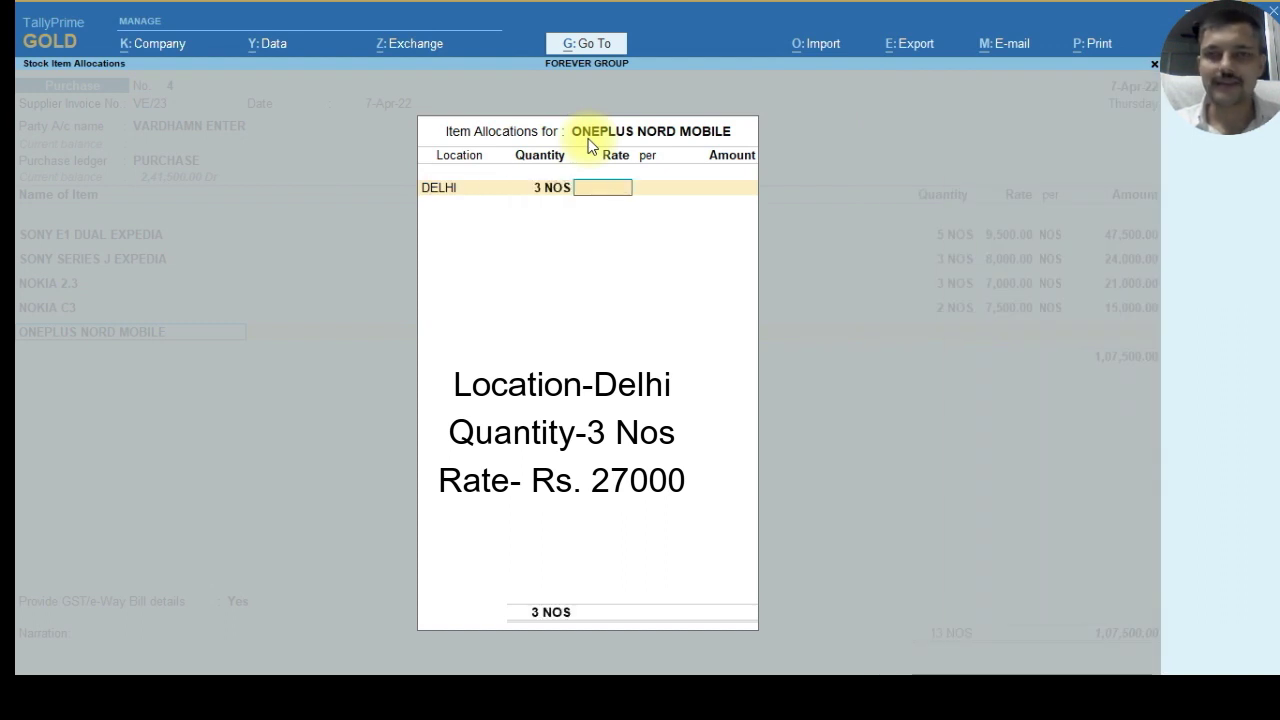
text(27000)
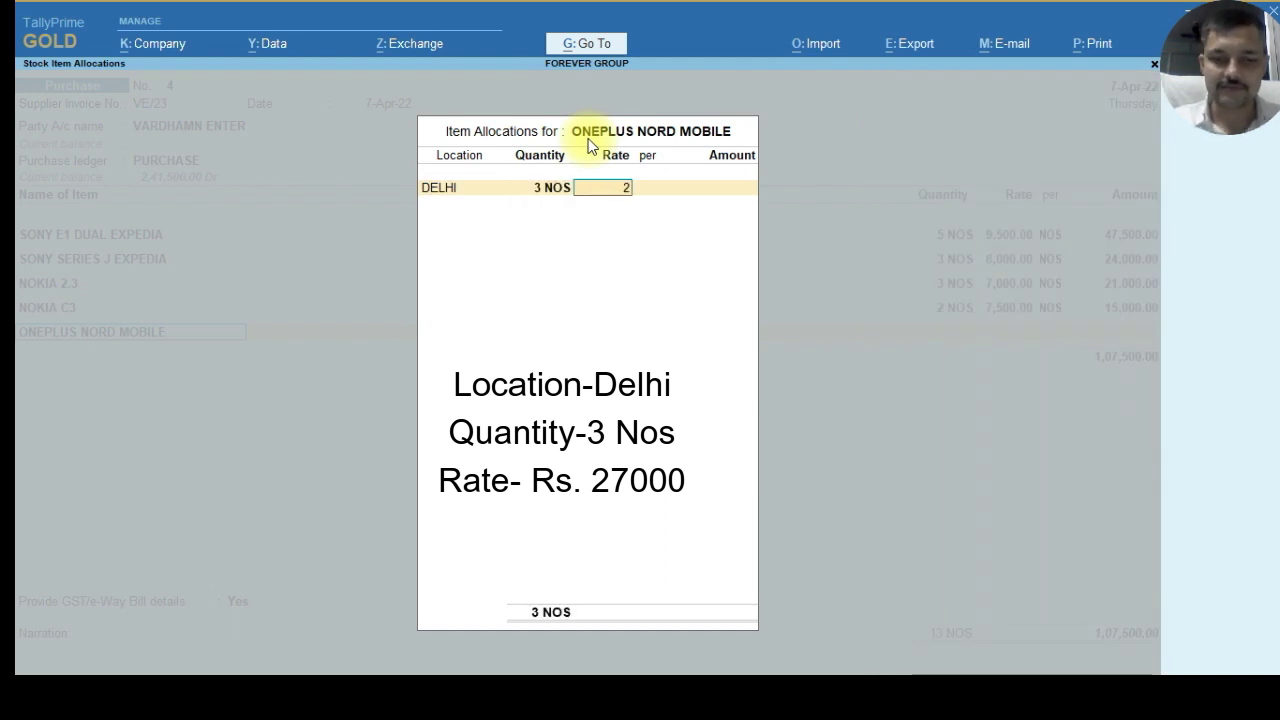
key(Return)
key(Return)
key(Return)
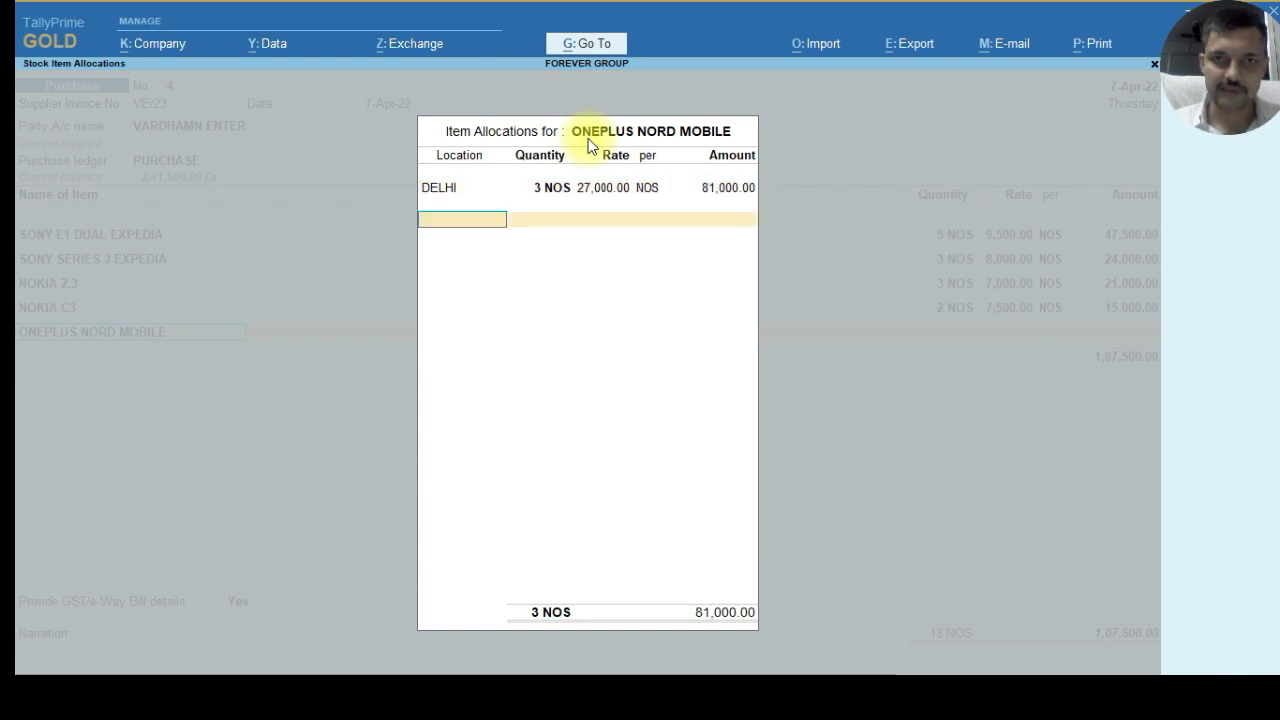
key(Return)
key(Return)
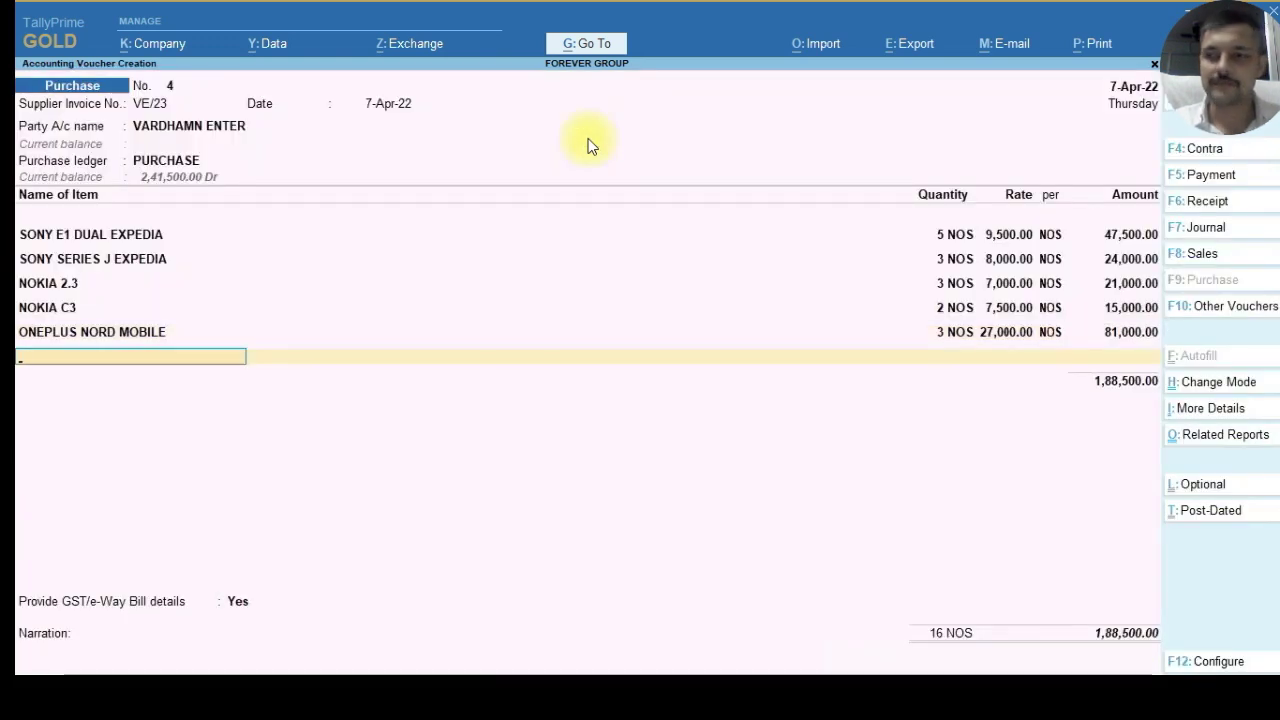
Add OPPO A31 as the sixth stock item and allocate it to the DELHI location.
text(OPPO)
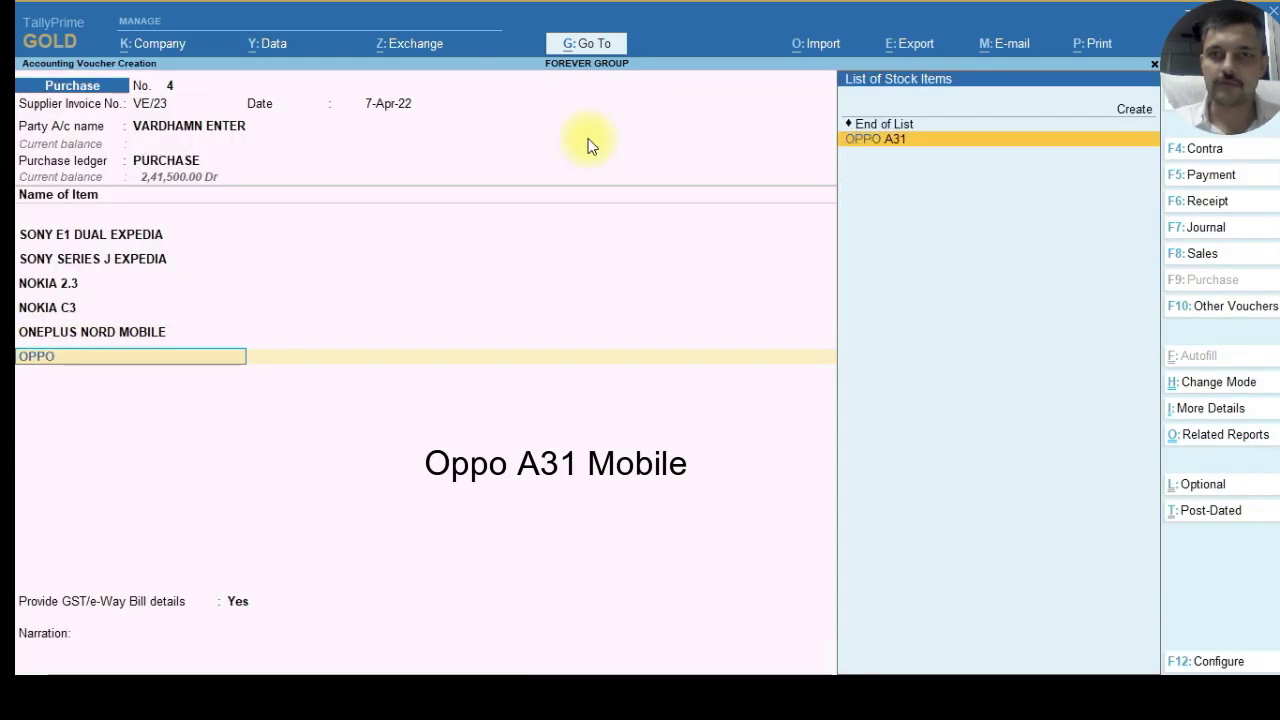
key(Return)
text(d)
key(Return)
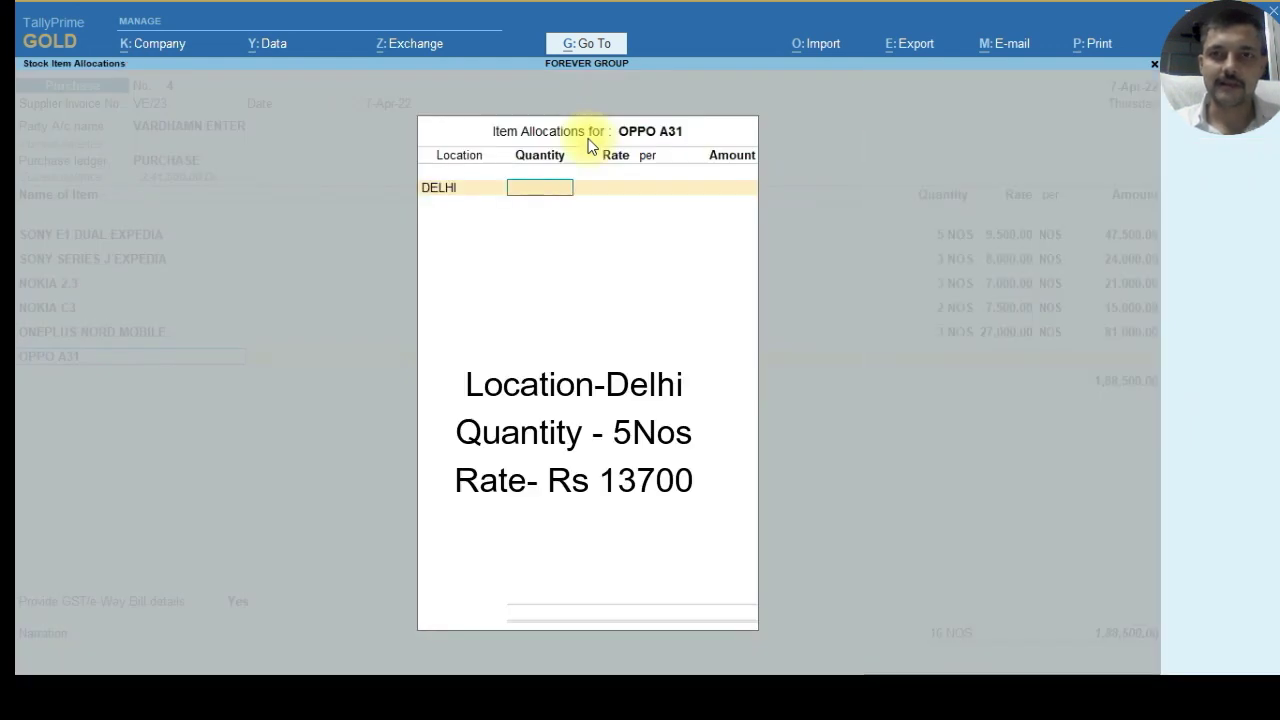
Enter a quantity of 5 NOS at a rate of 13700 for OPPO A31 and finish its allocation.
text(5)
key(Return)
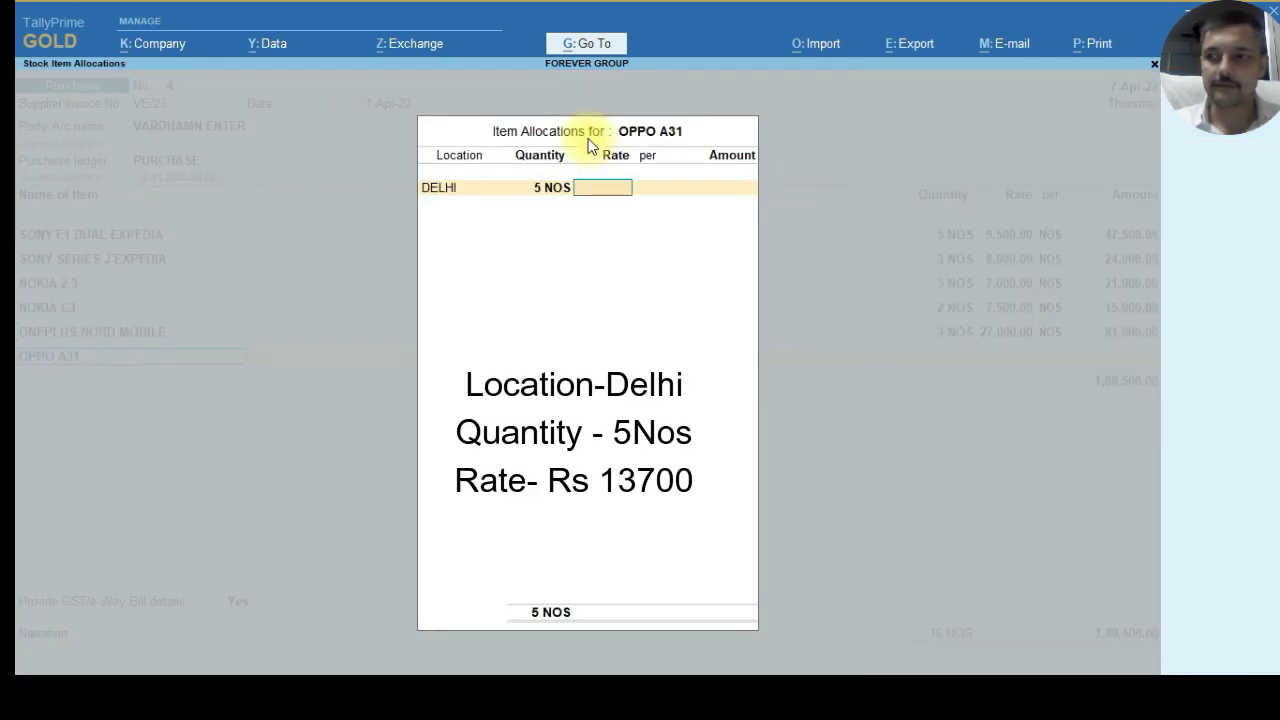
text(13,700)
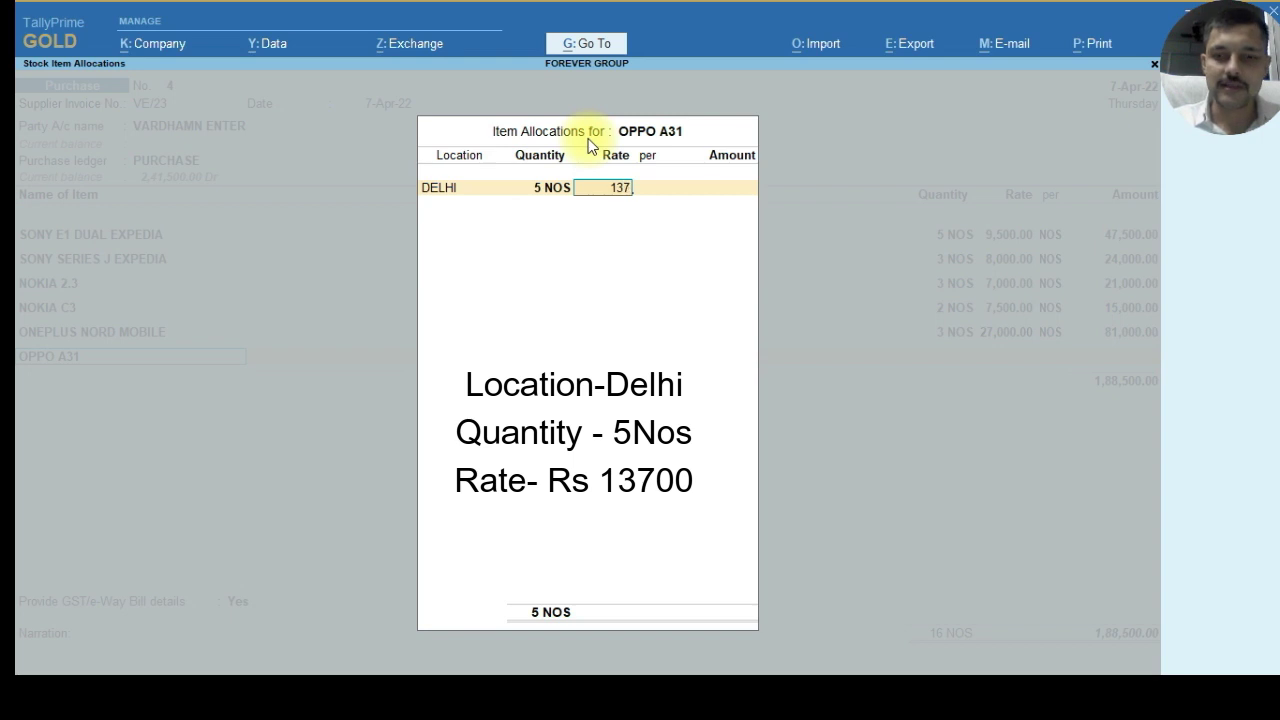
key(Return)
key(Return)
key(Return)
key(Return)
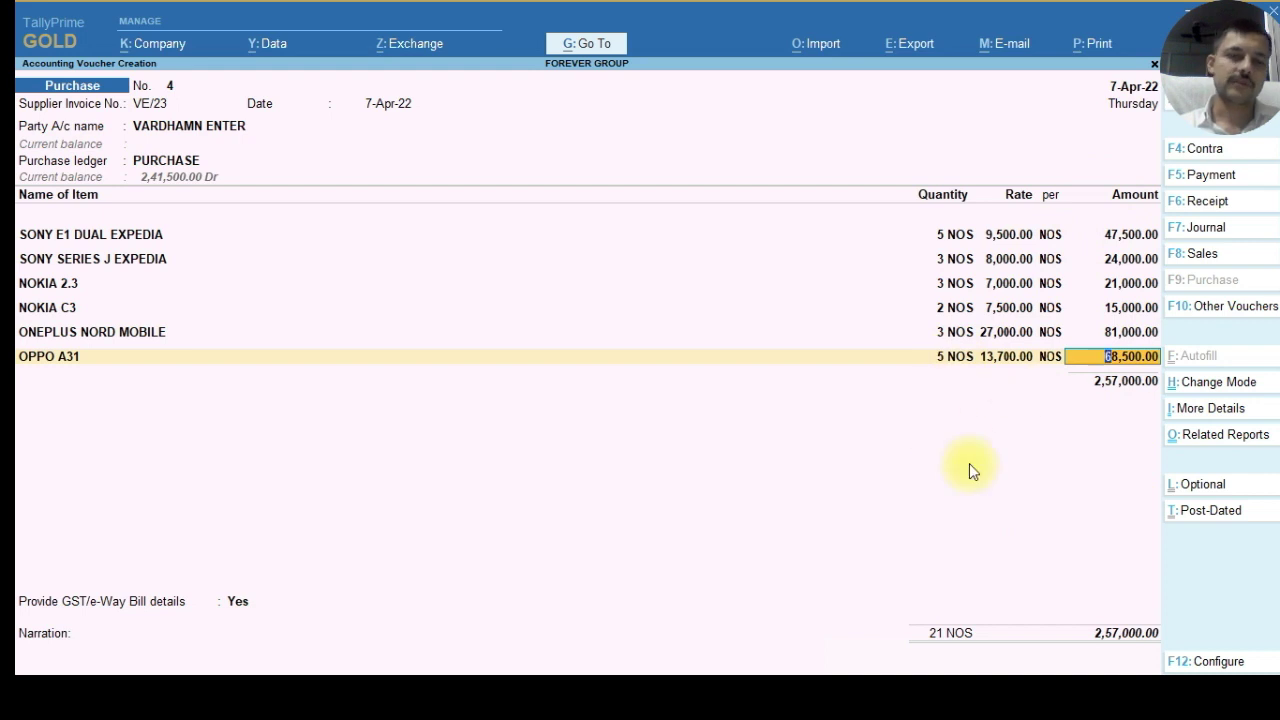
key(Return)
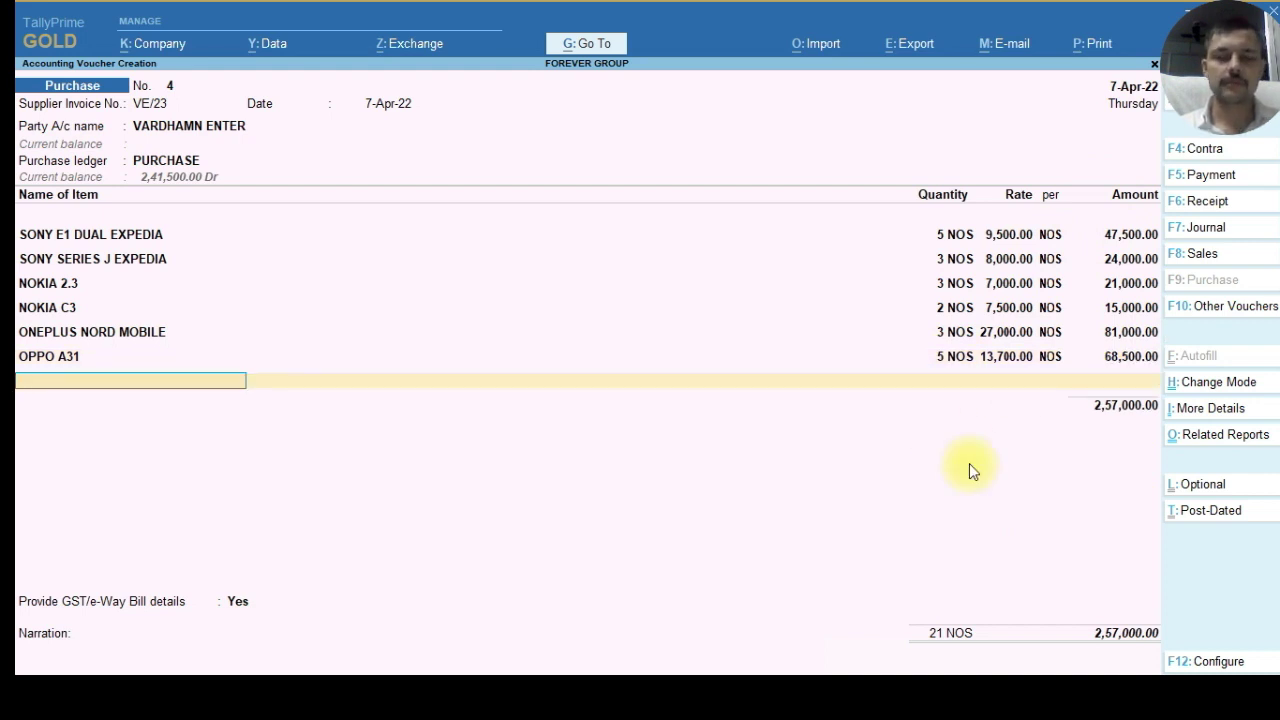
End the stock item list and set Provide GST/e-Way Bill details to No.
key(Return)
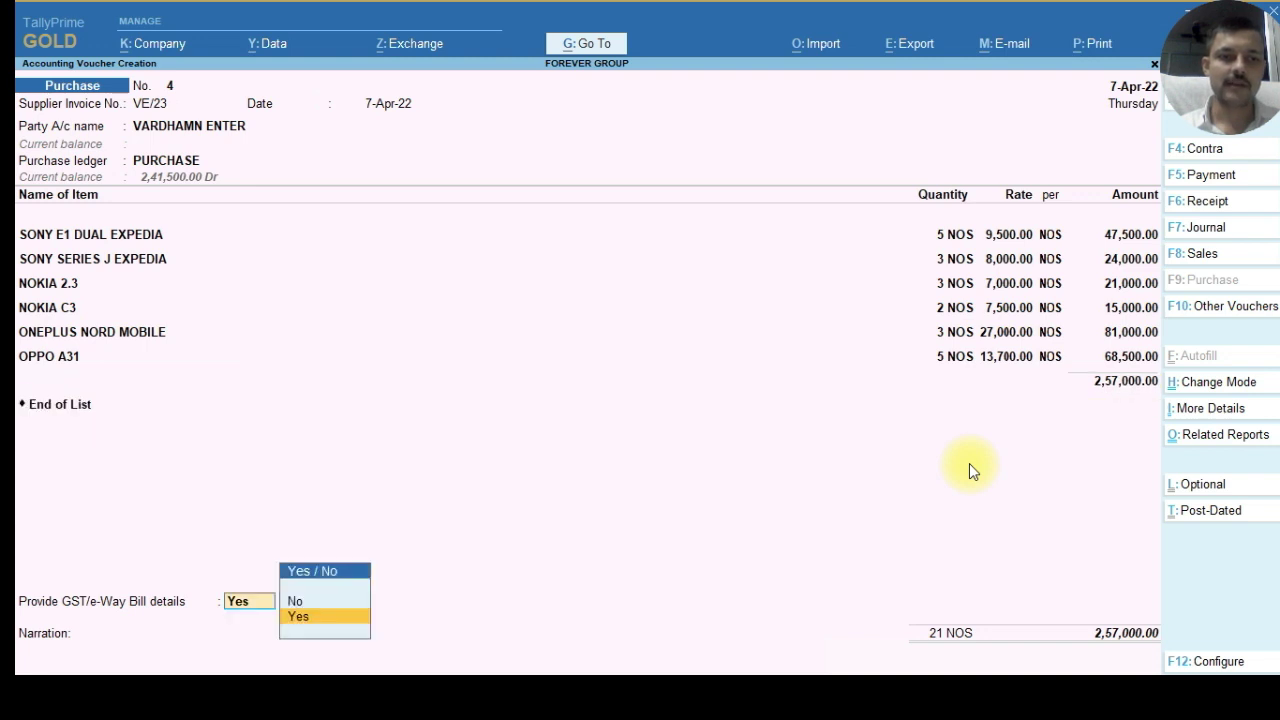
key(Up)
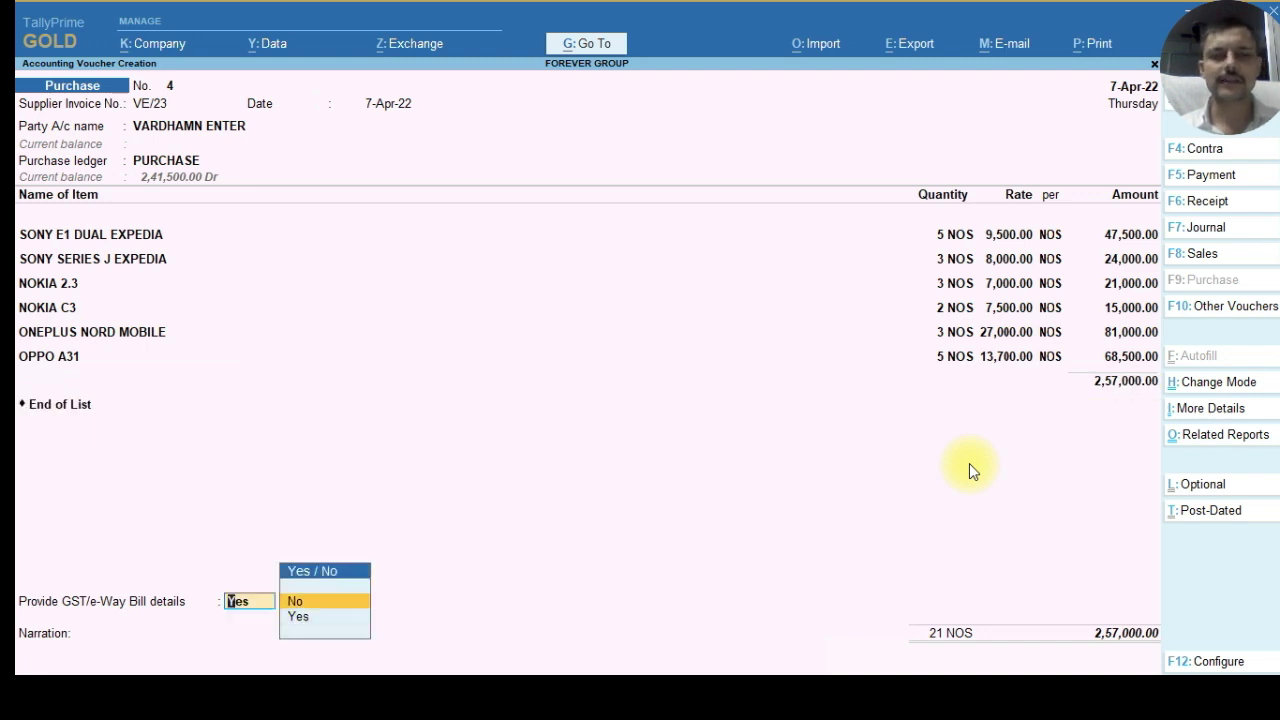
key(Return)
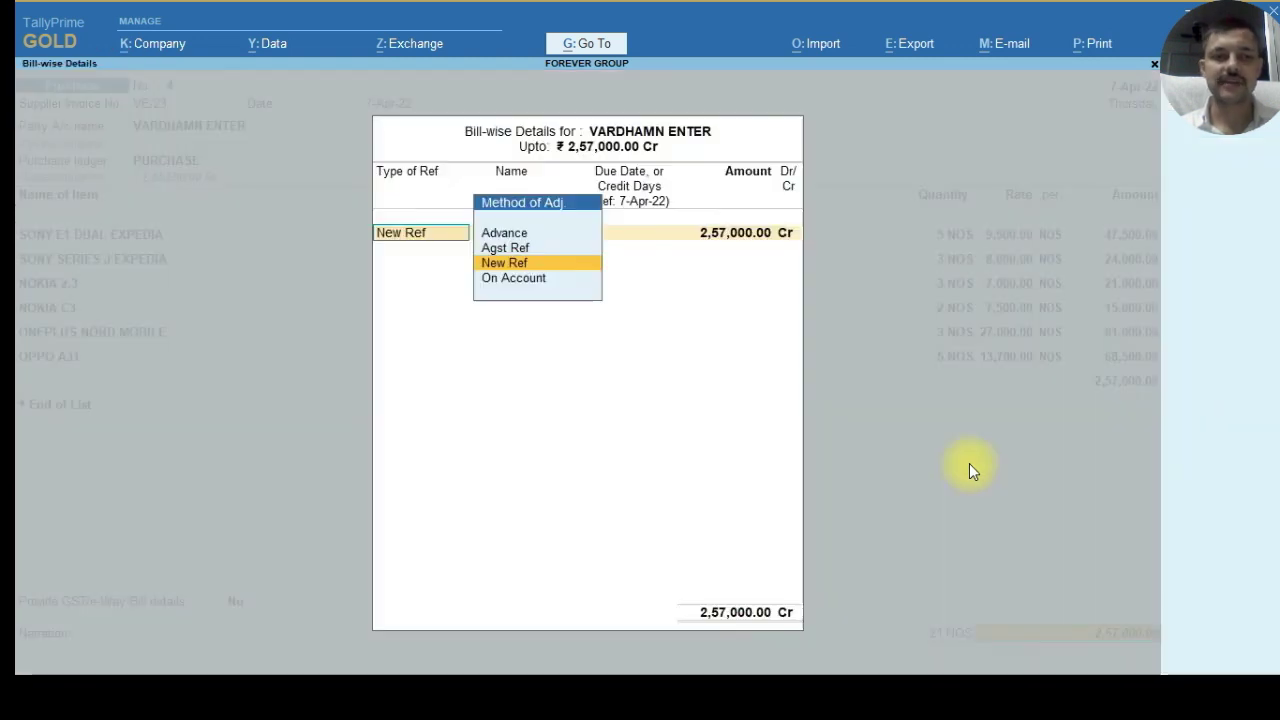
Accept the bill-wise details as New Ref VE/23 for the full amount and save the purchase voucher.
key(Return)
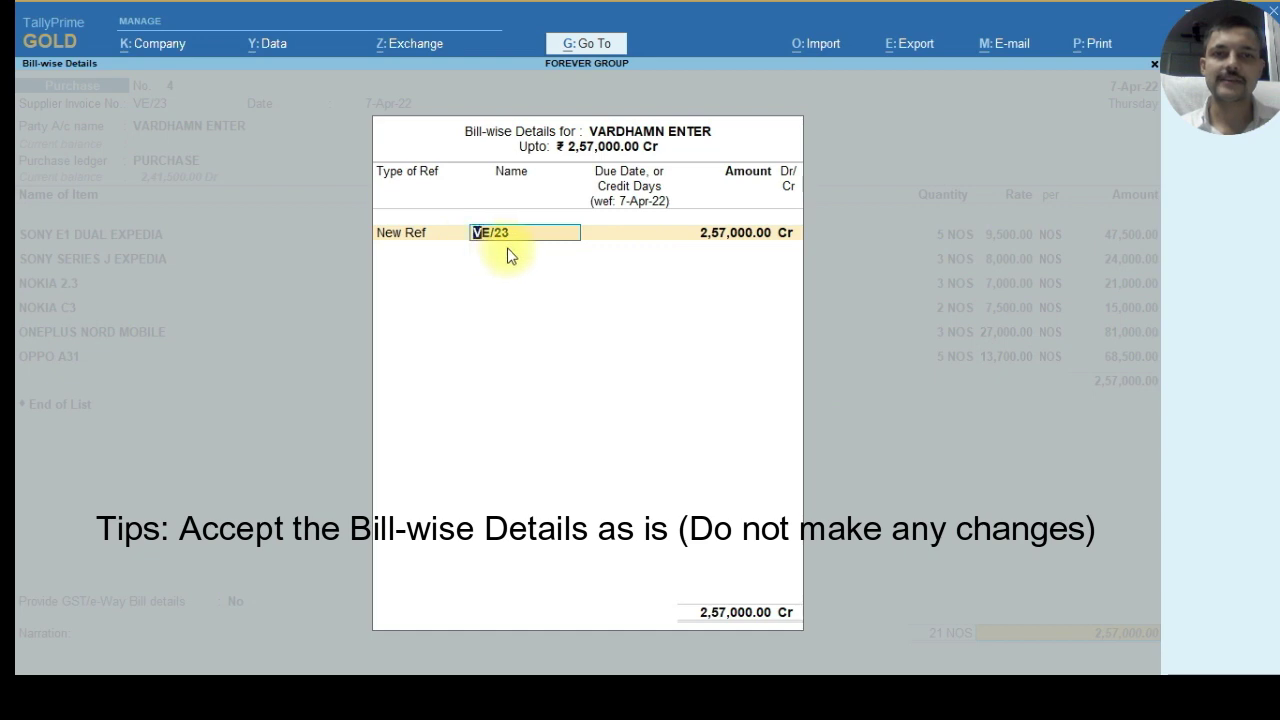
key(Return)
key(Return)
key(Return)
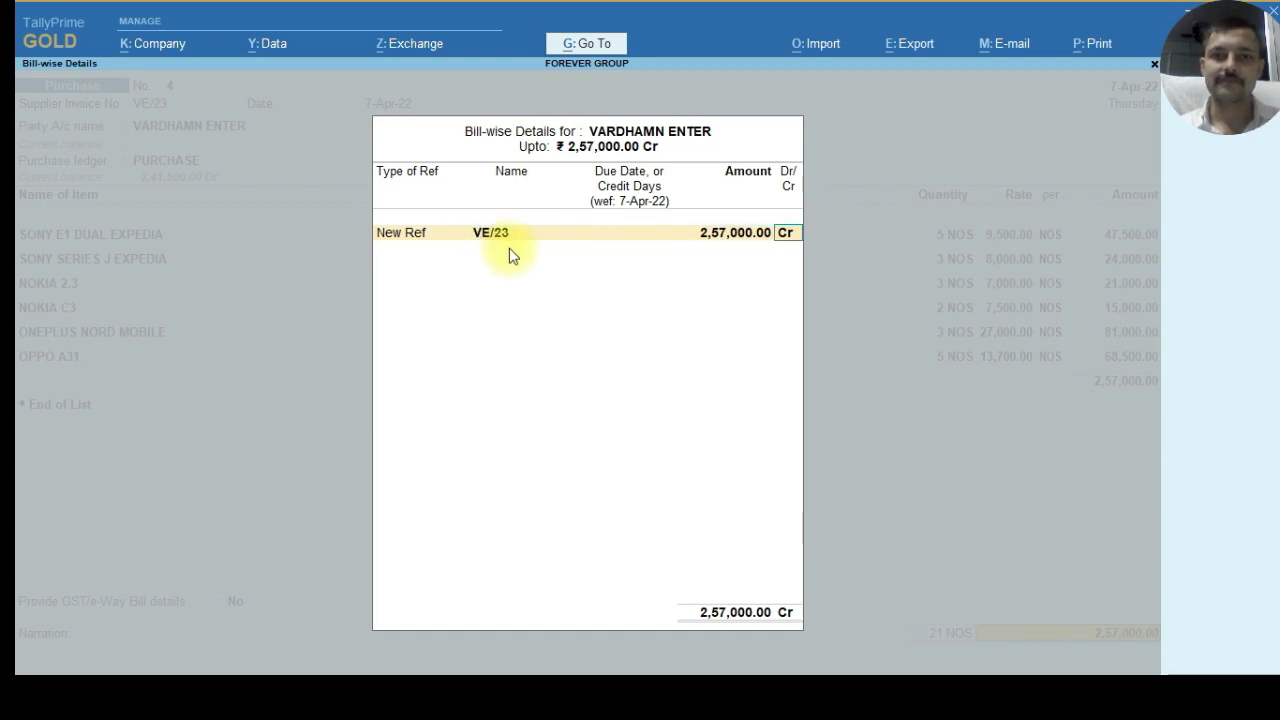
key(Return)
key(Return)
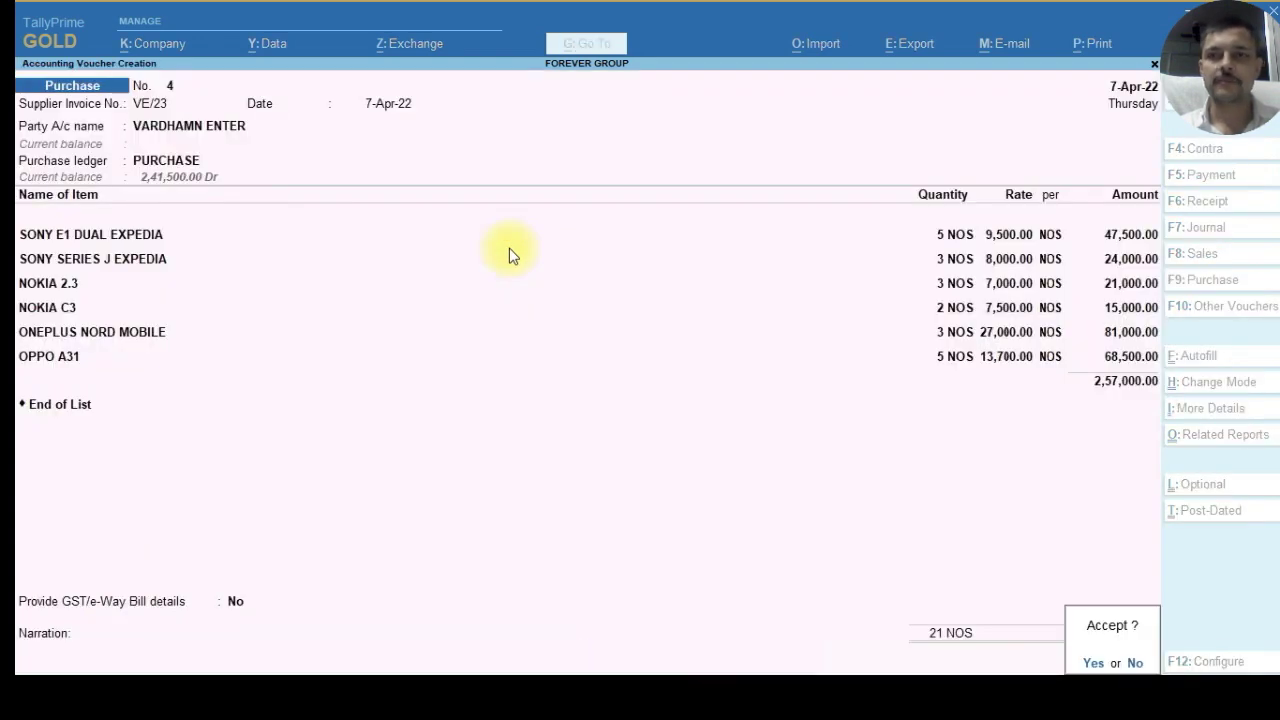
key(y)
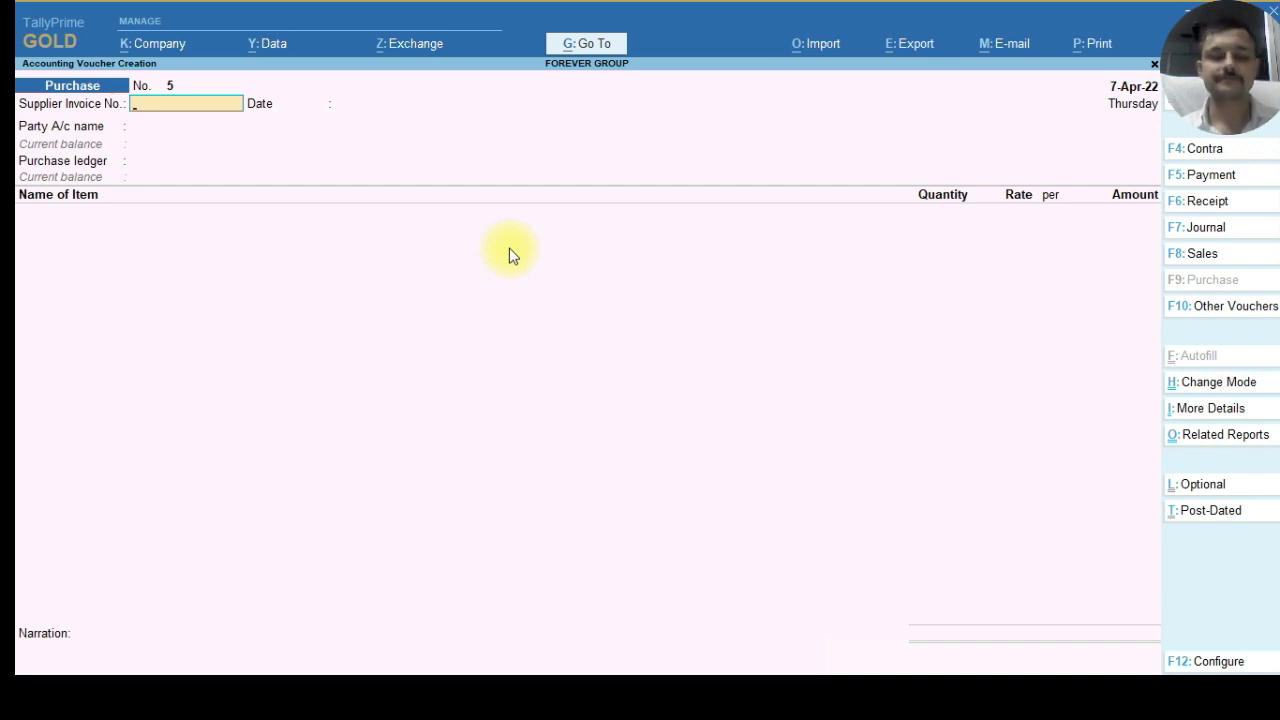
Date the new purchase voucher 8-4-2022 and enter supplier invoice number MJC/231 with the same date.
key(F2)
text(8-4-2022)
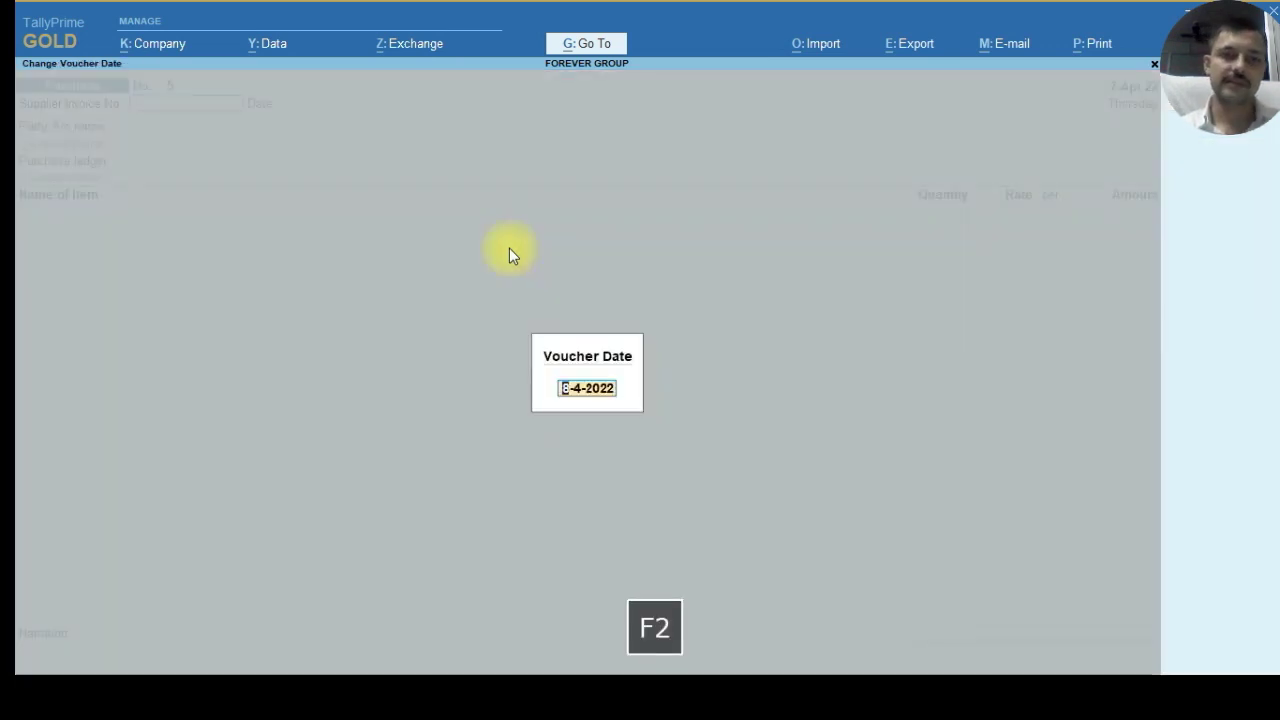
key(Return)
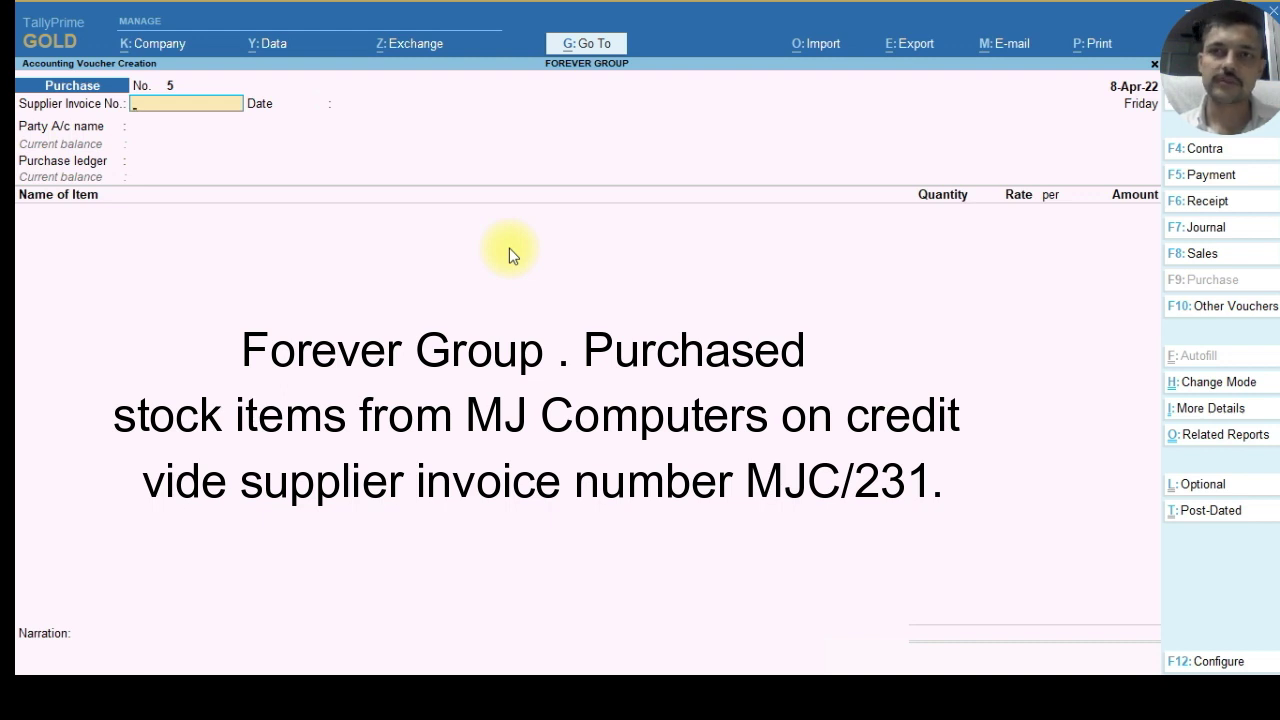
text(M)
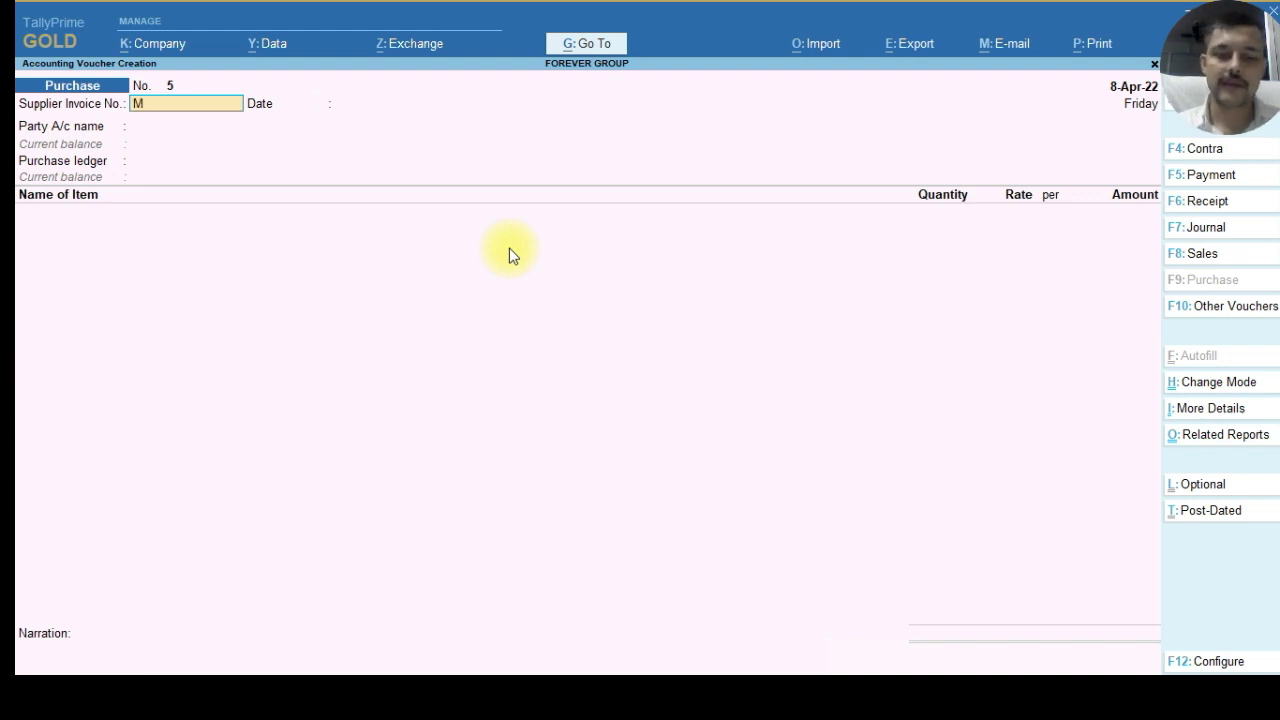
text(JC/231)
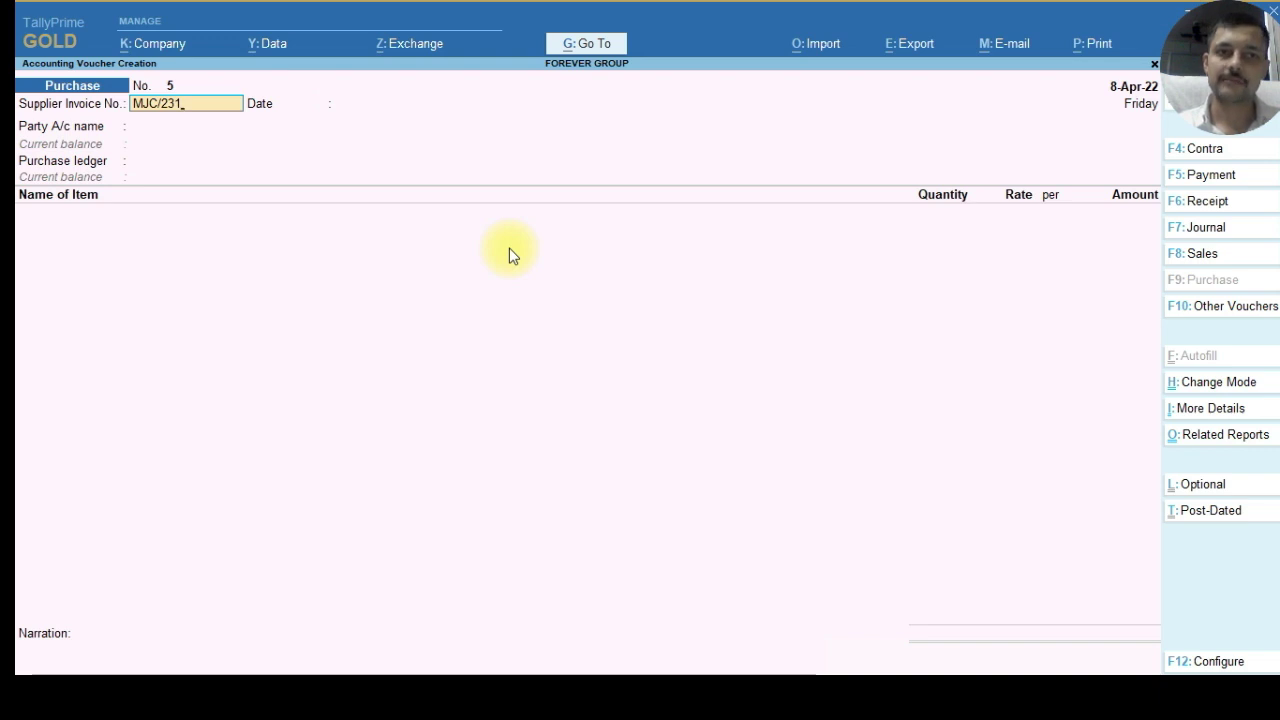
key(Return)
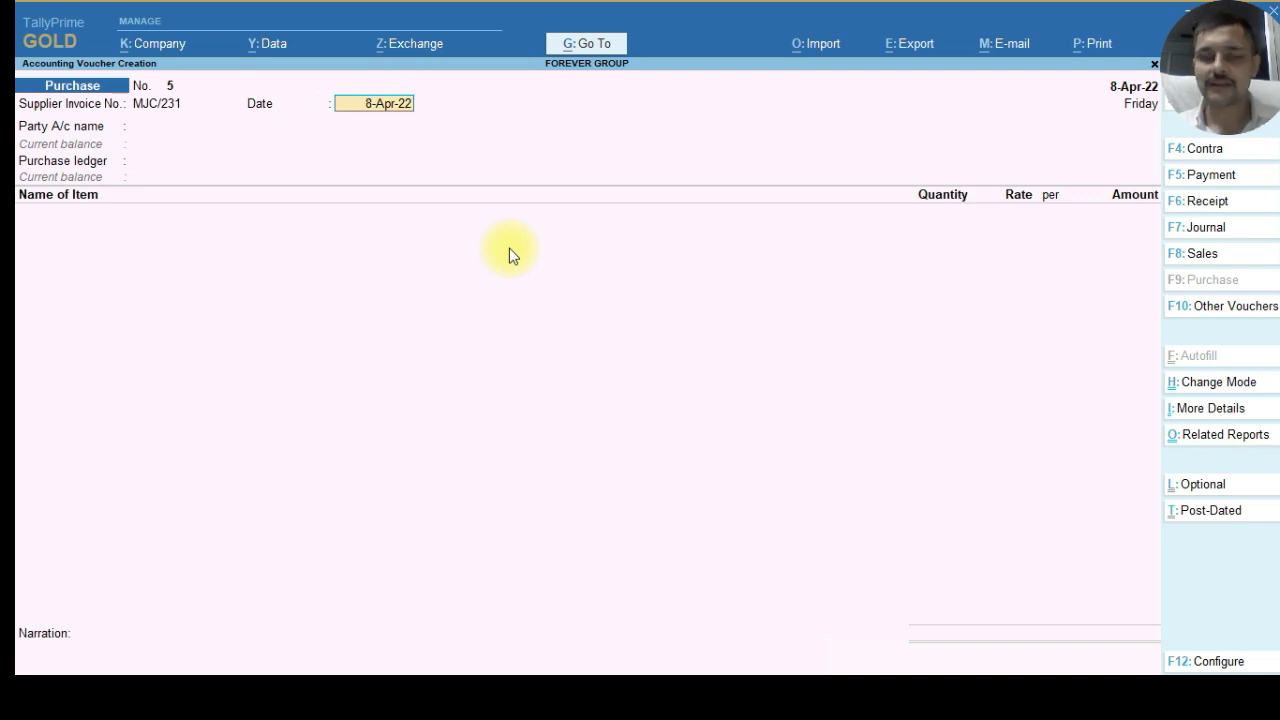
key(Return)
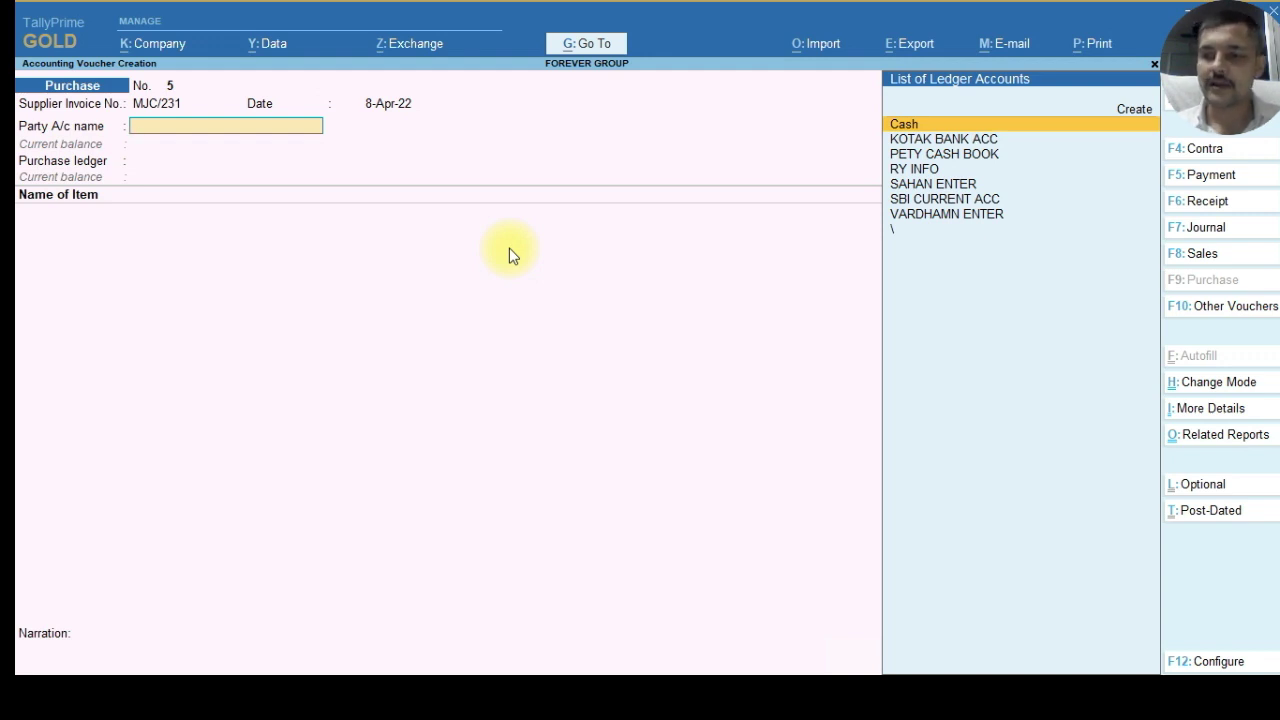
Create the party ledger MJ COMPUTER under Sundry Creditors and use it in the voucher with the PURCHASE ledger.
text(M)
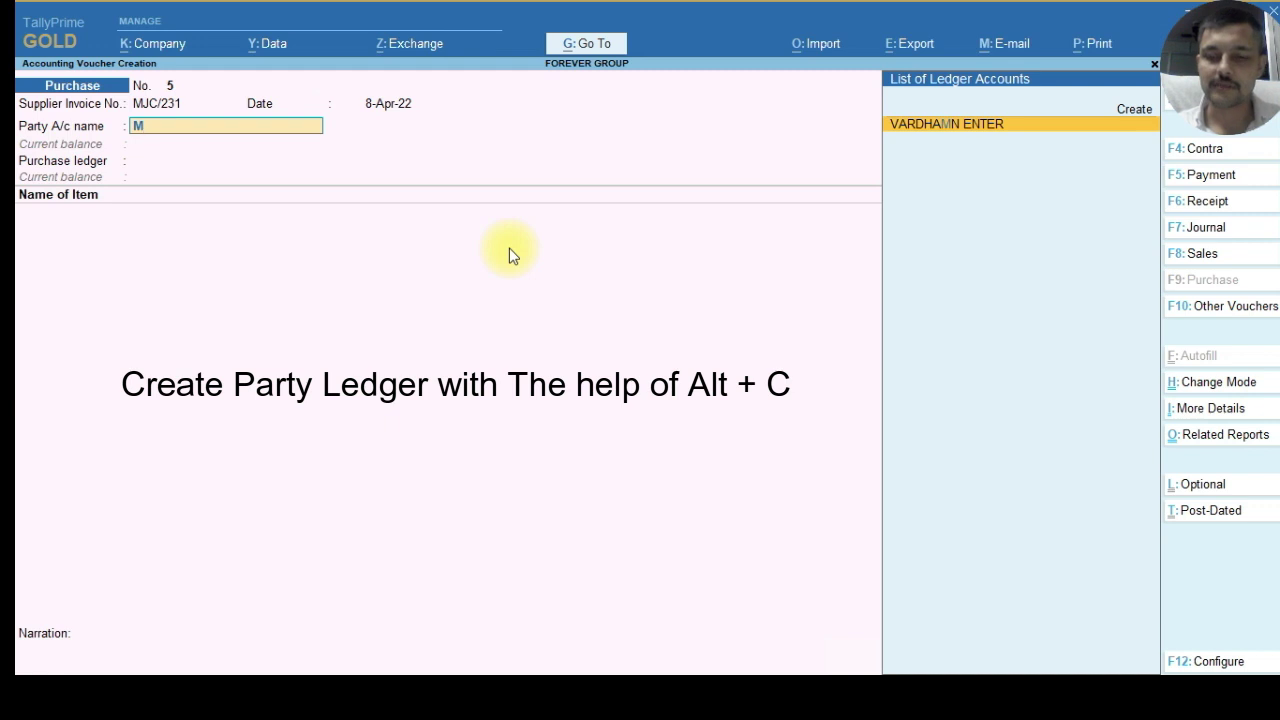
key(BackSpace)
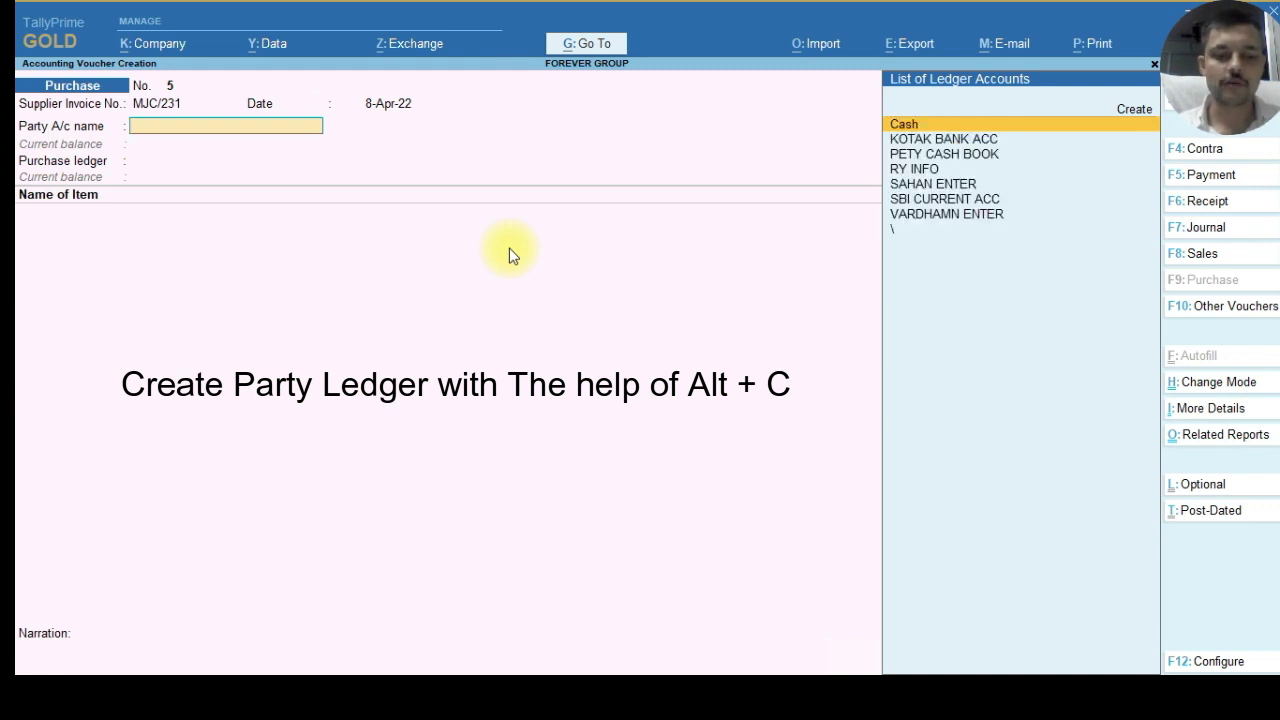
key(alt+c)
text(M)
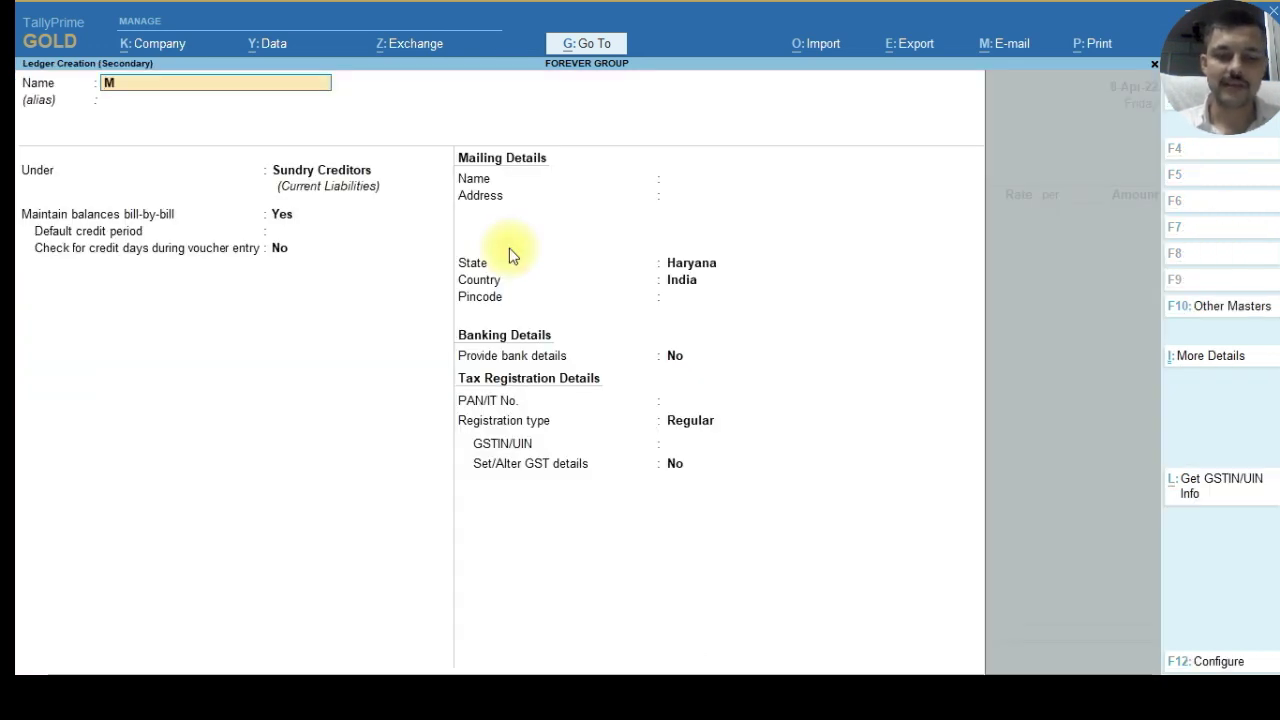
text(J COMPUTER)
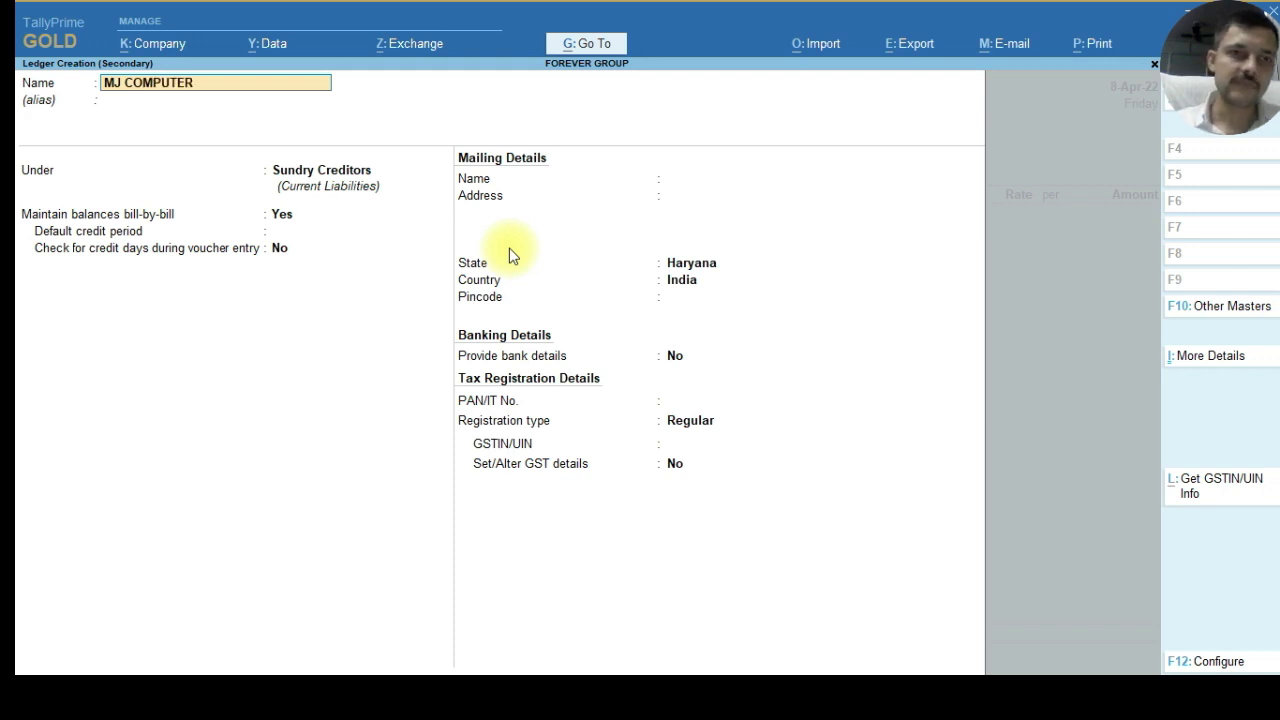
key(Return)
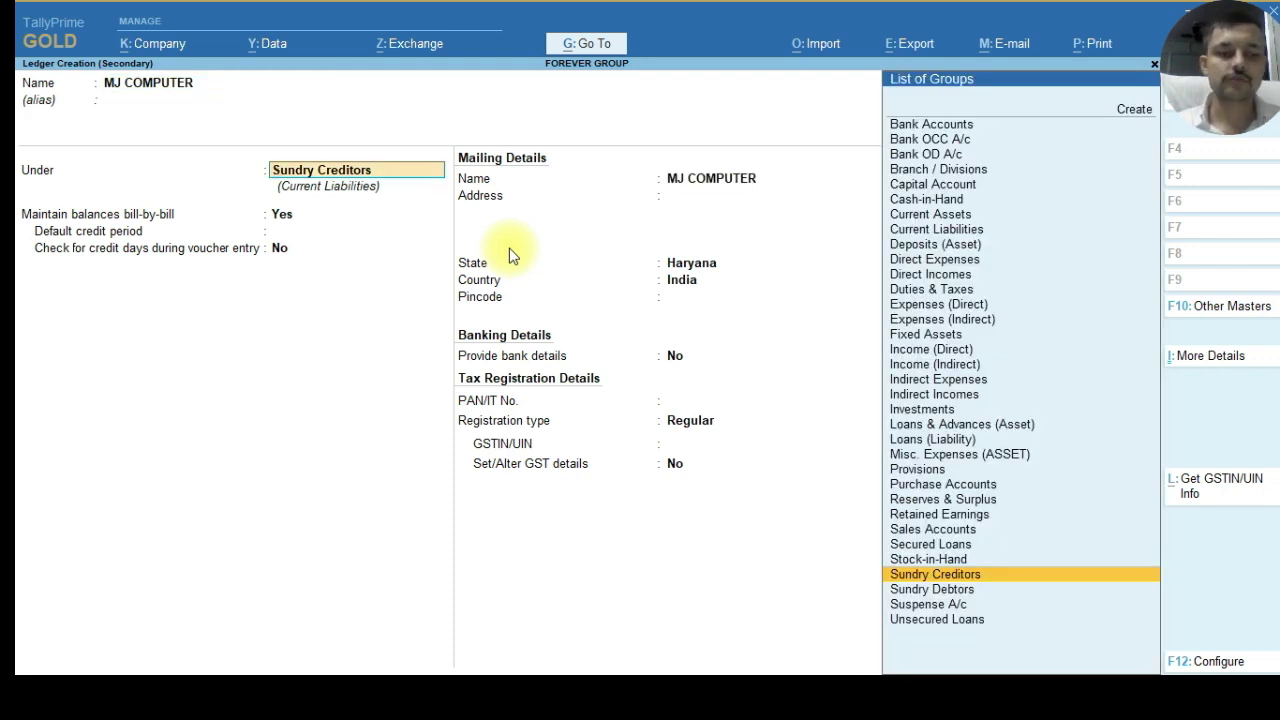
key(ctrl+a)
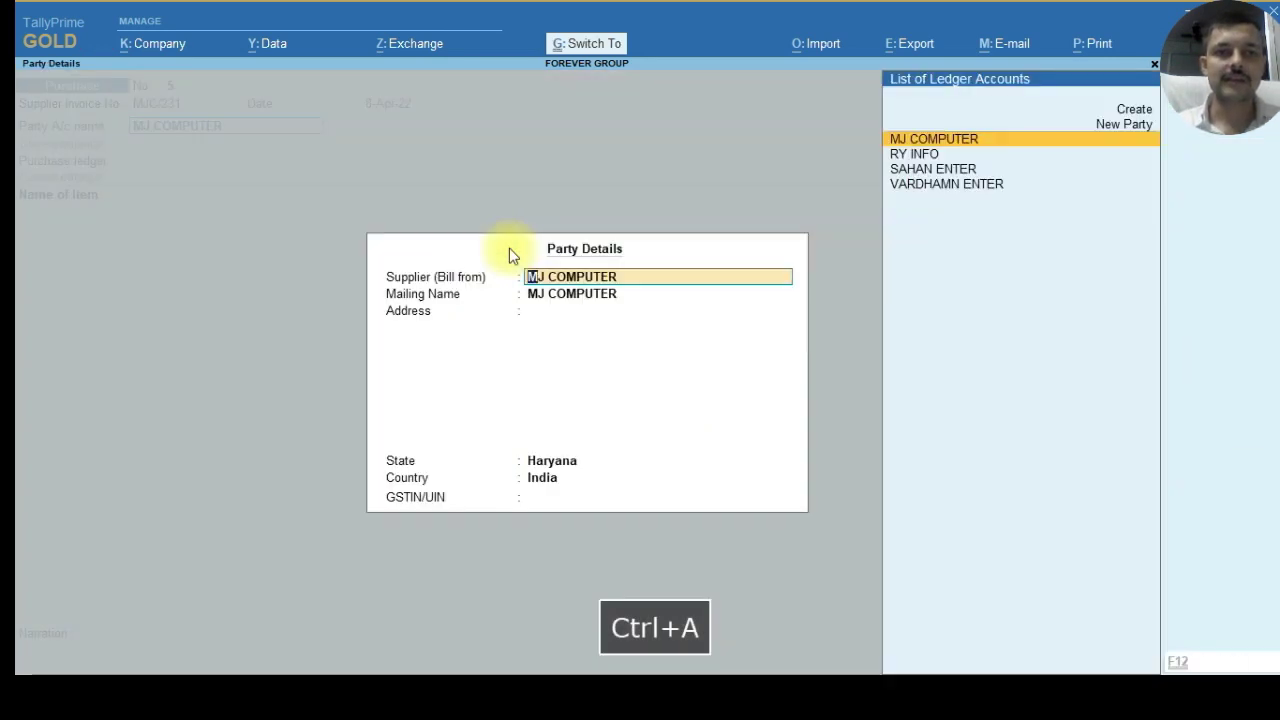
key(ctrl+a)
key(Return)
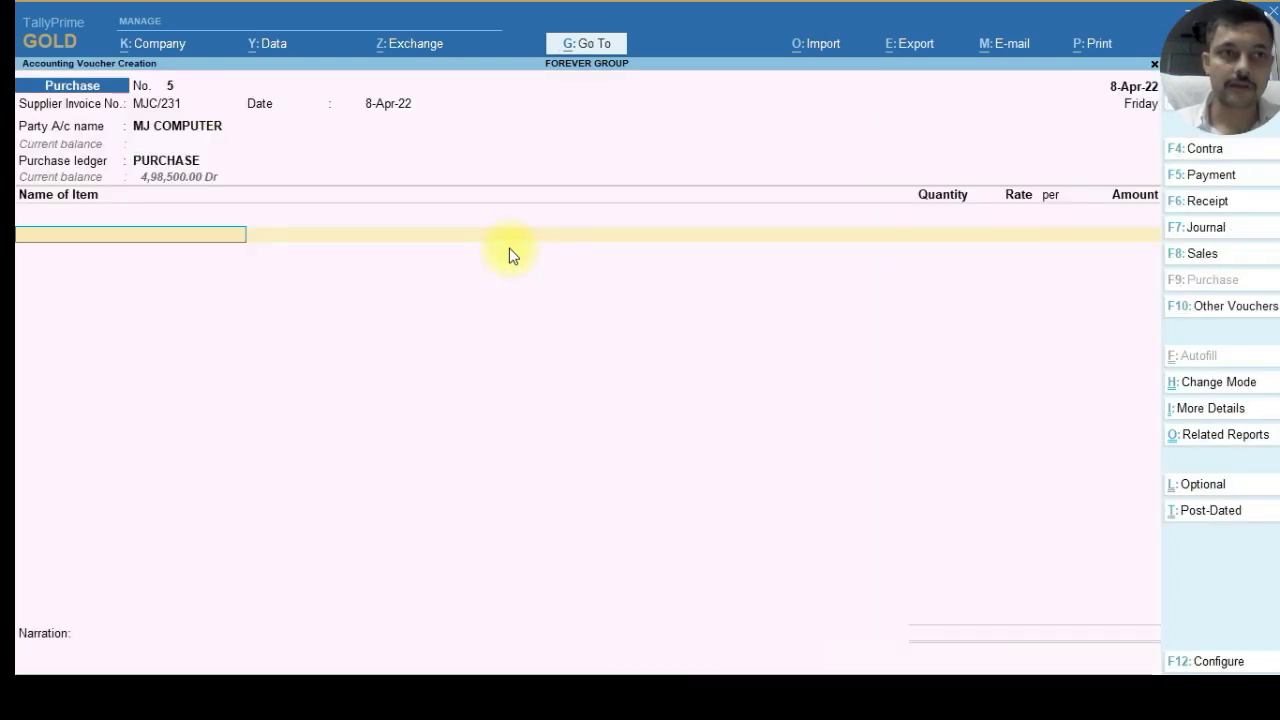
Add ASUS 14 ULTRA LAPTOP as the first stock item and allocate it to the DELHI location.
text(AS)
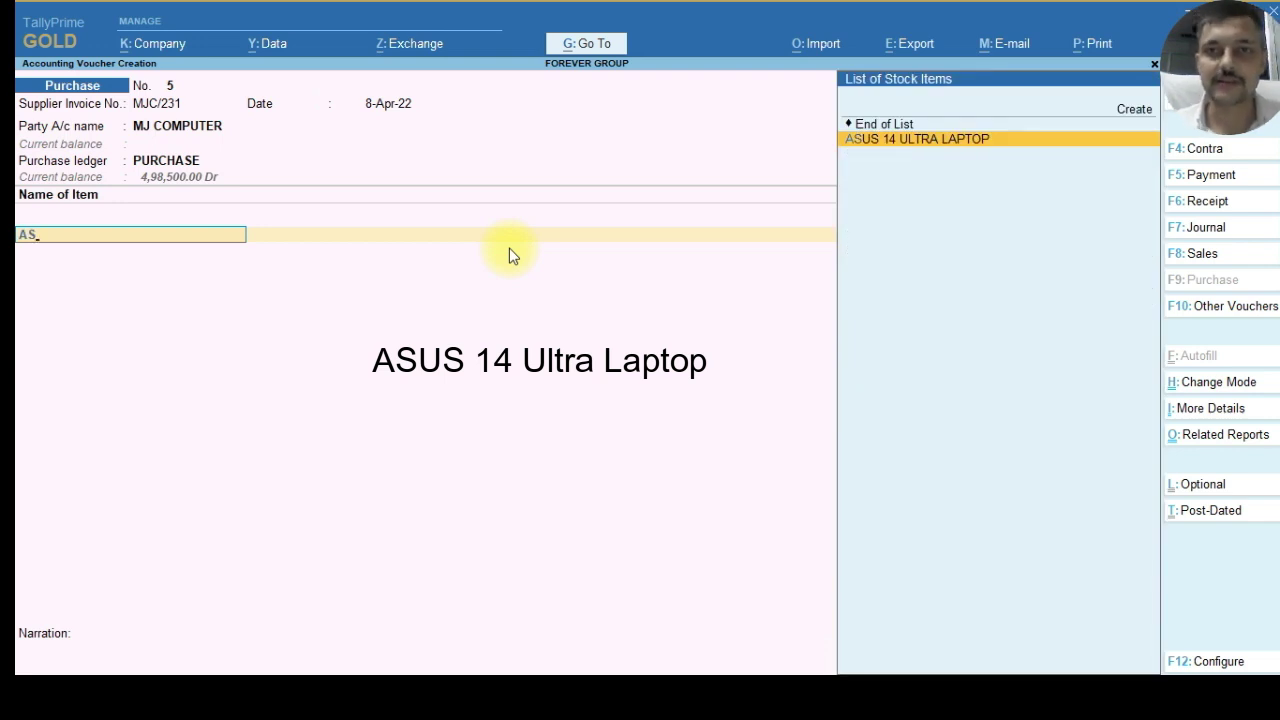
key(Return)
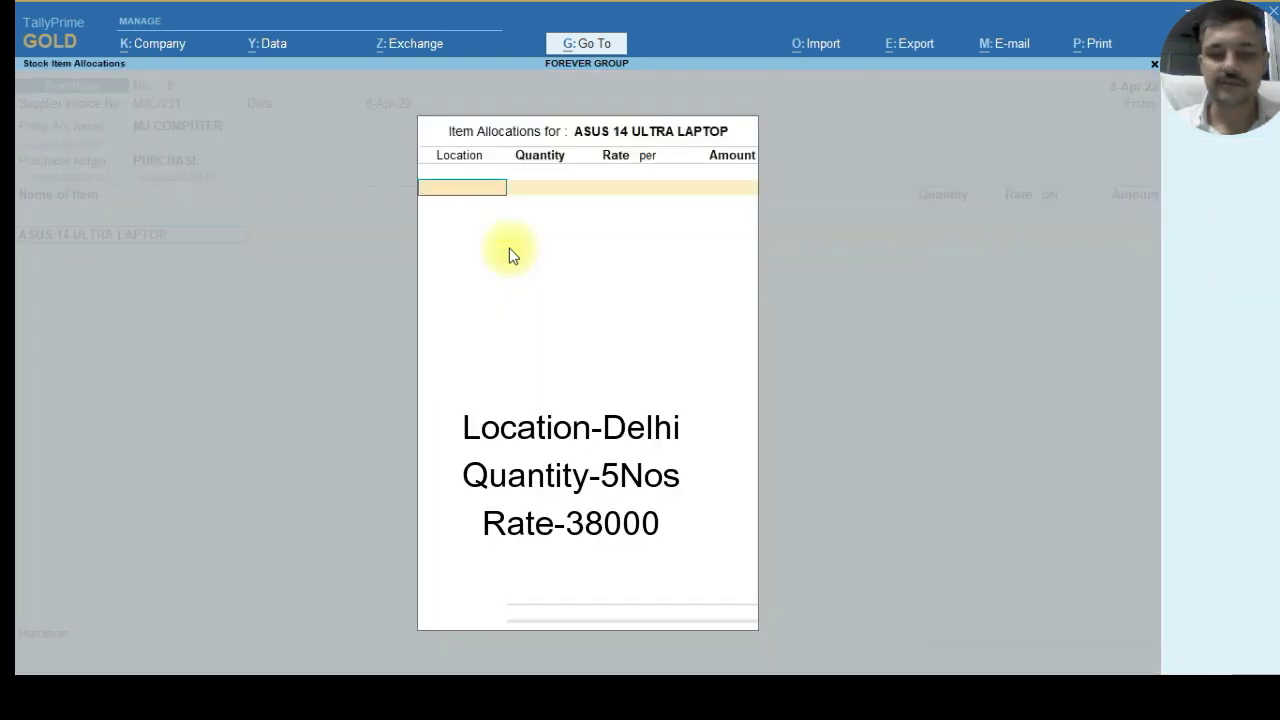
text(D)
key(Return)
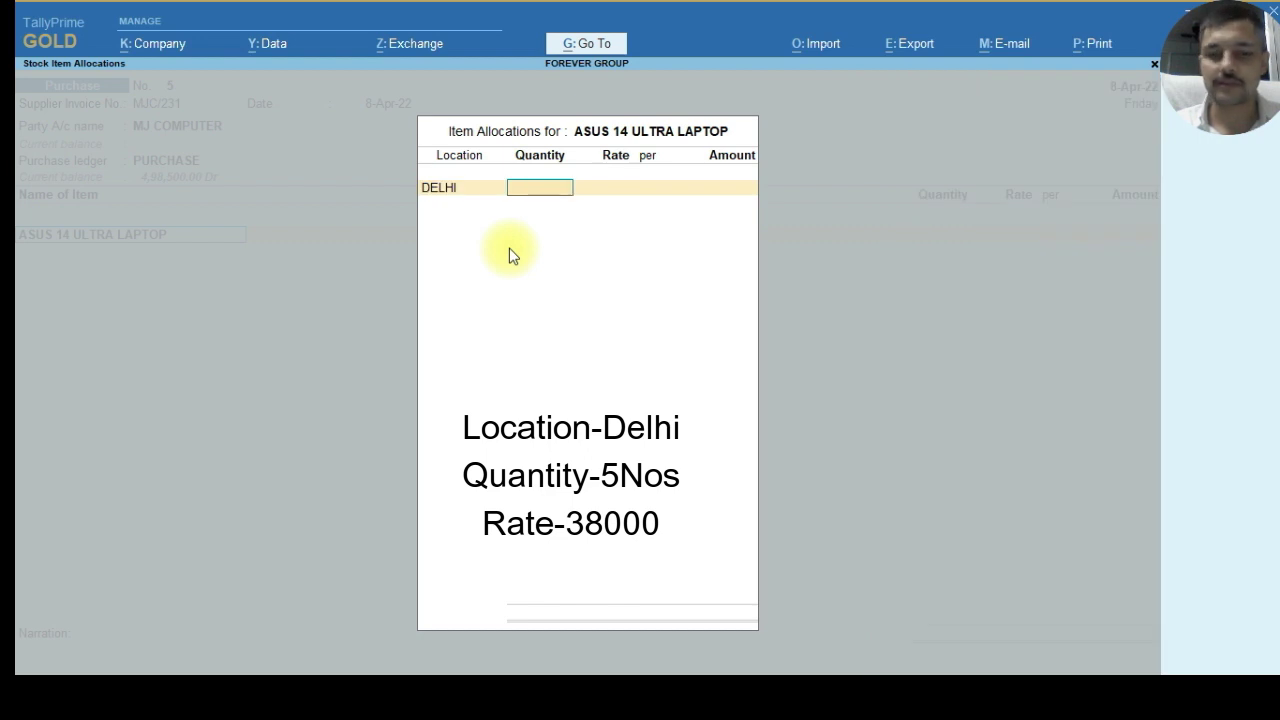
Enter a quantity of 5 NOS at a rate of 38000 for ASUS 14 ULTRA LAPTOP and finish its allocation.
text(5)
key(Return)
text(38000)
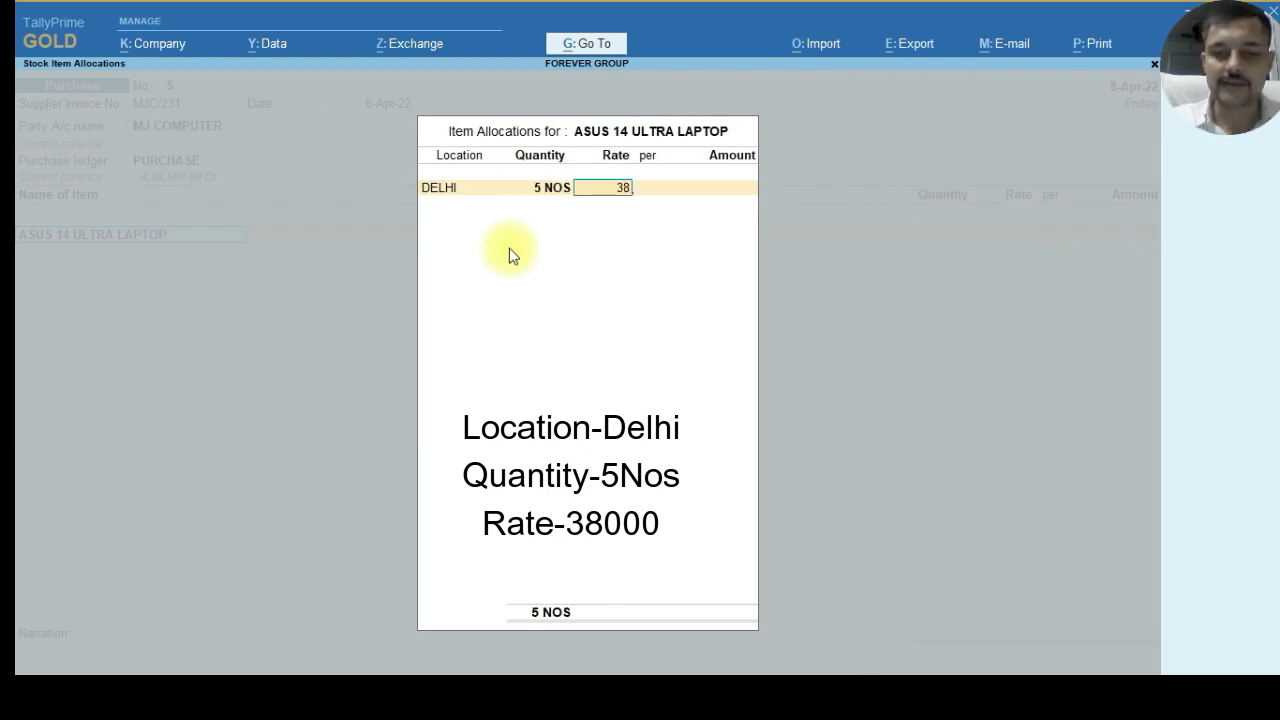
key(Return)
key(Return)
key(Return)
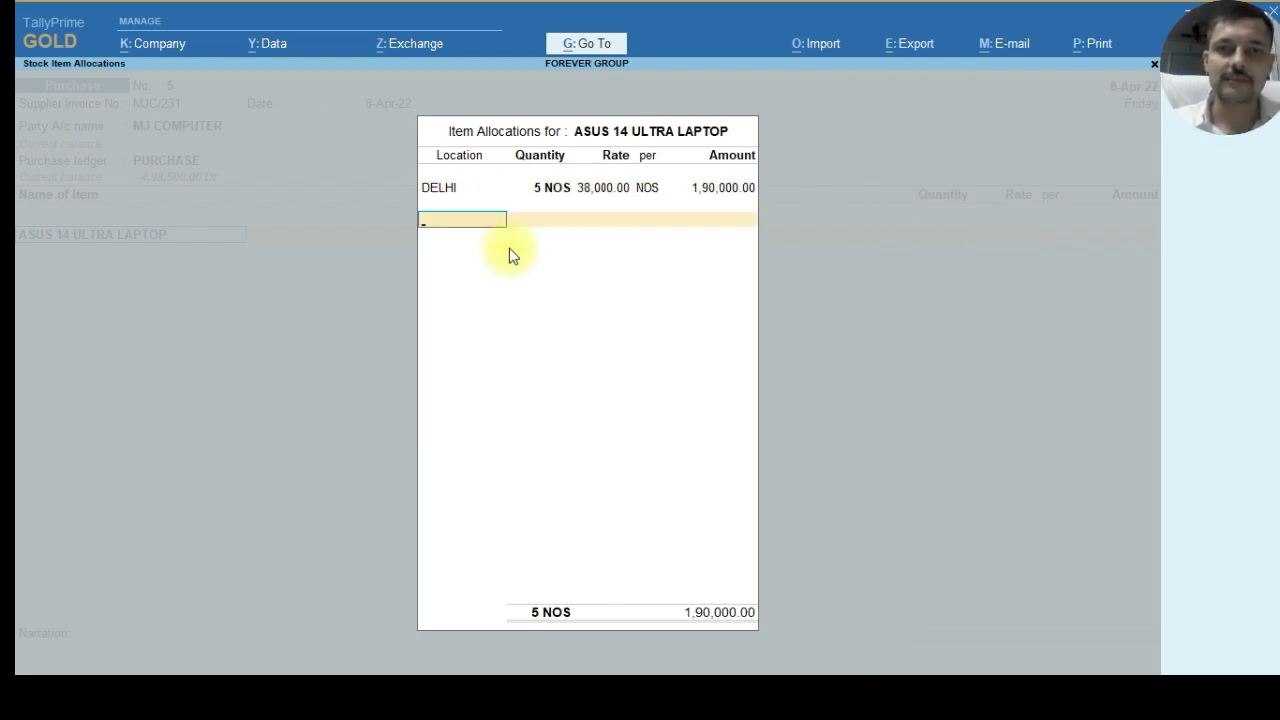
key(Return)
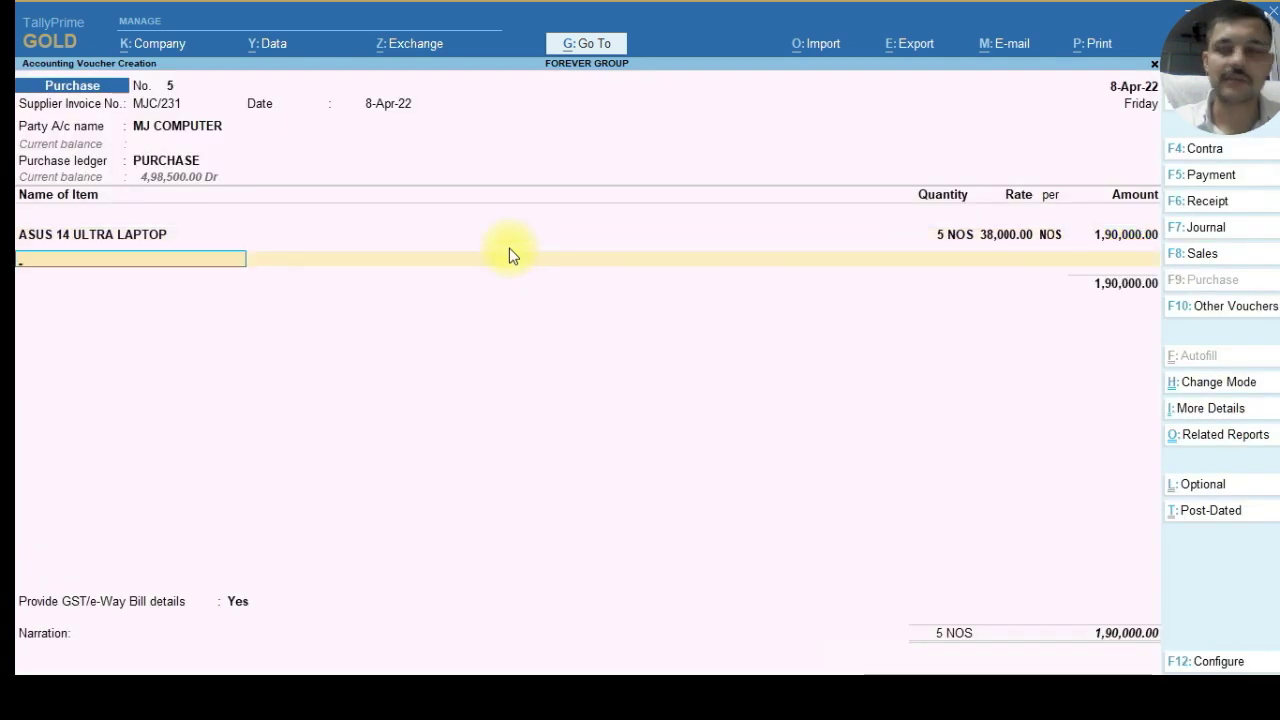
Add DELL I3 INSPIRATION LAPTOP as the second stock item and allocate it to the DELHI location.
text(DEL)
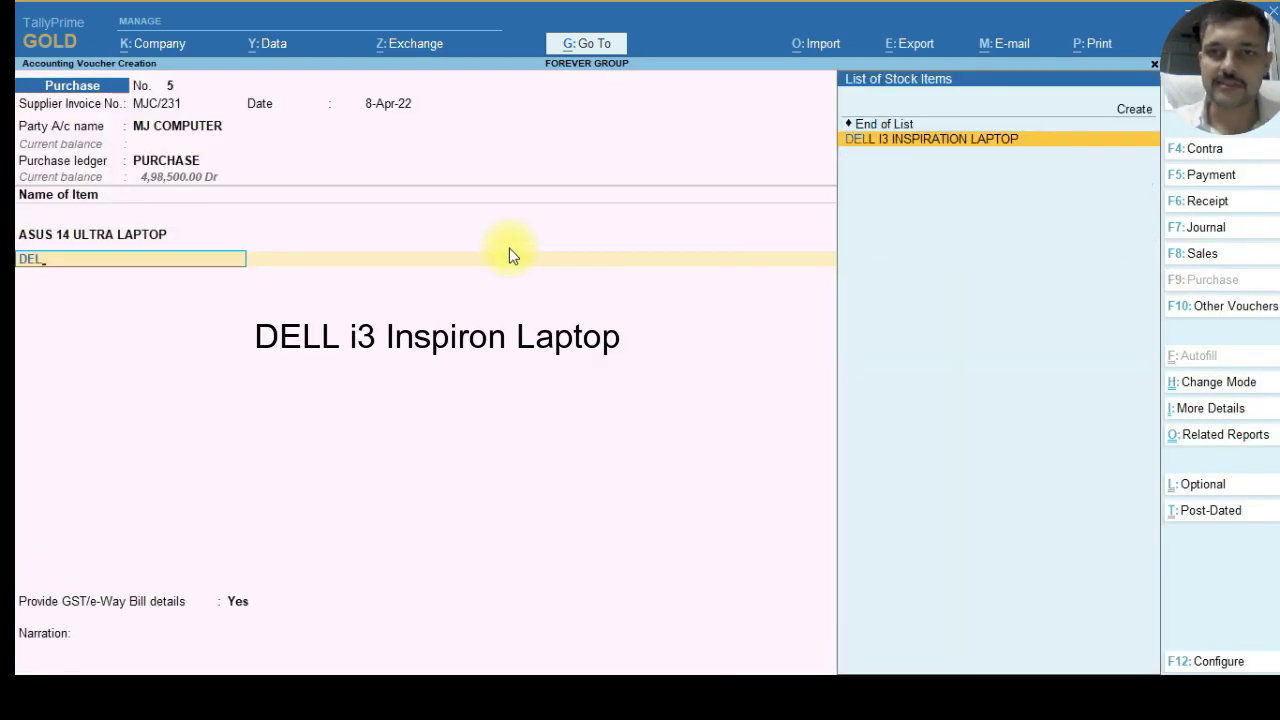
key(Return)
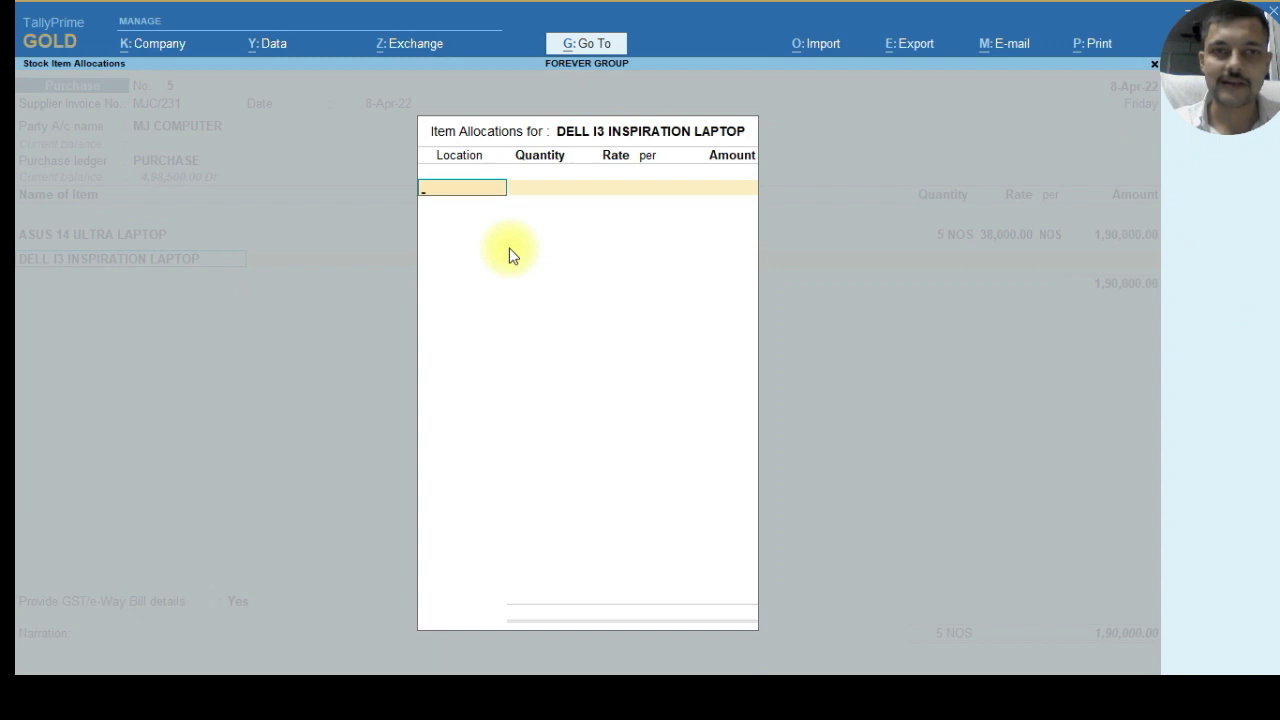
text(D)
key(Return)
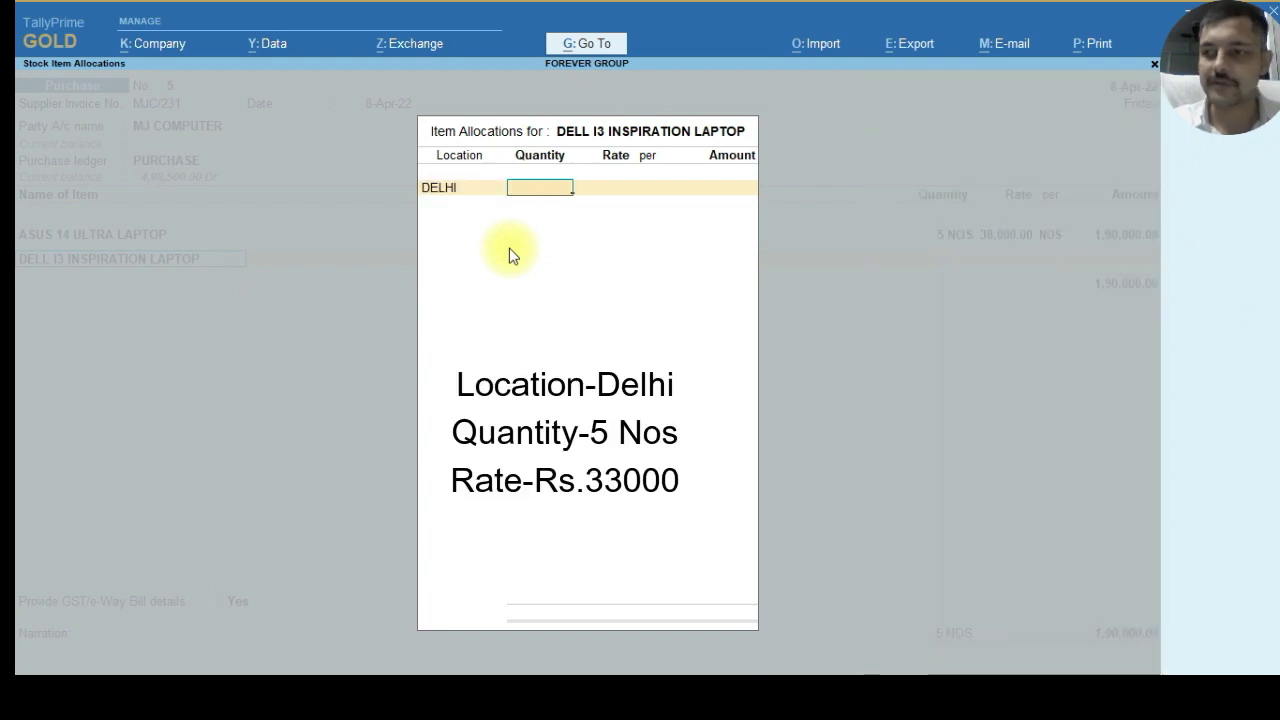
Enter a quantity of 5 NOS at a rate of 33000 for DELL I3 INSPIRATION LAPTOP and finish its allocation.
text(5)
key(Return)
text(3)
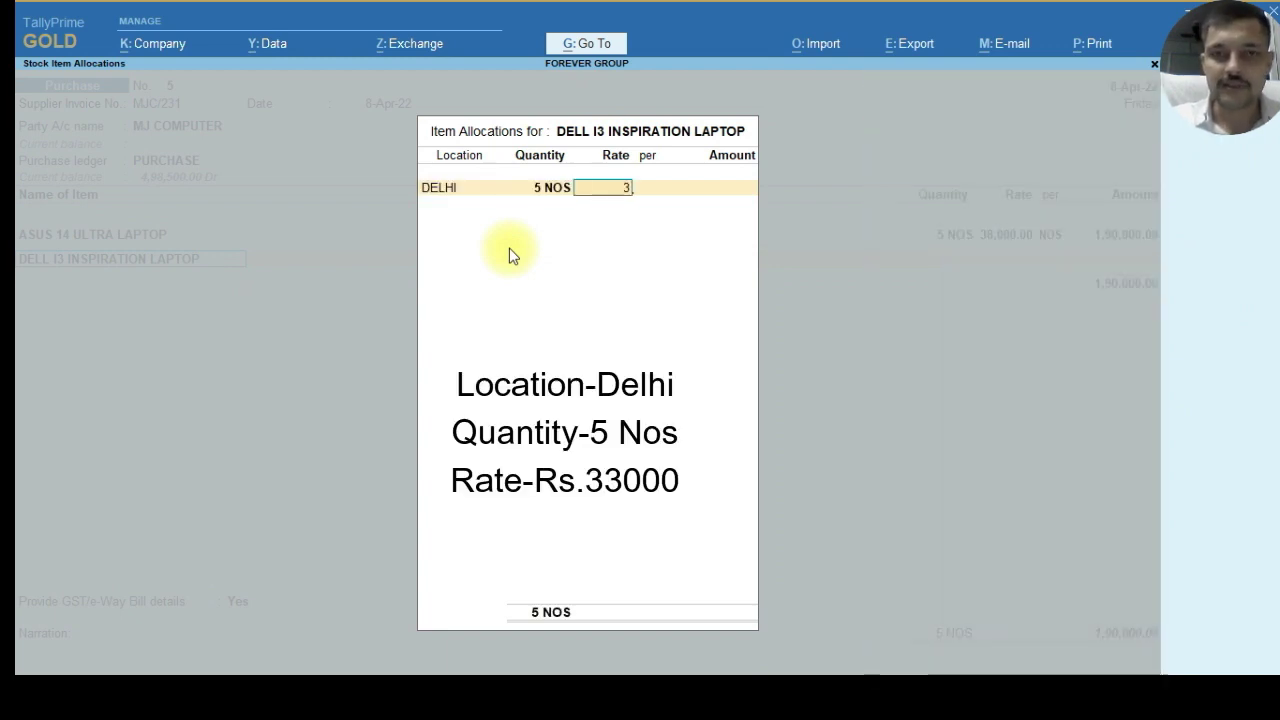
text(300)
key(BackSpace)
key(BackSpace)
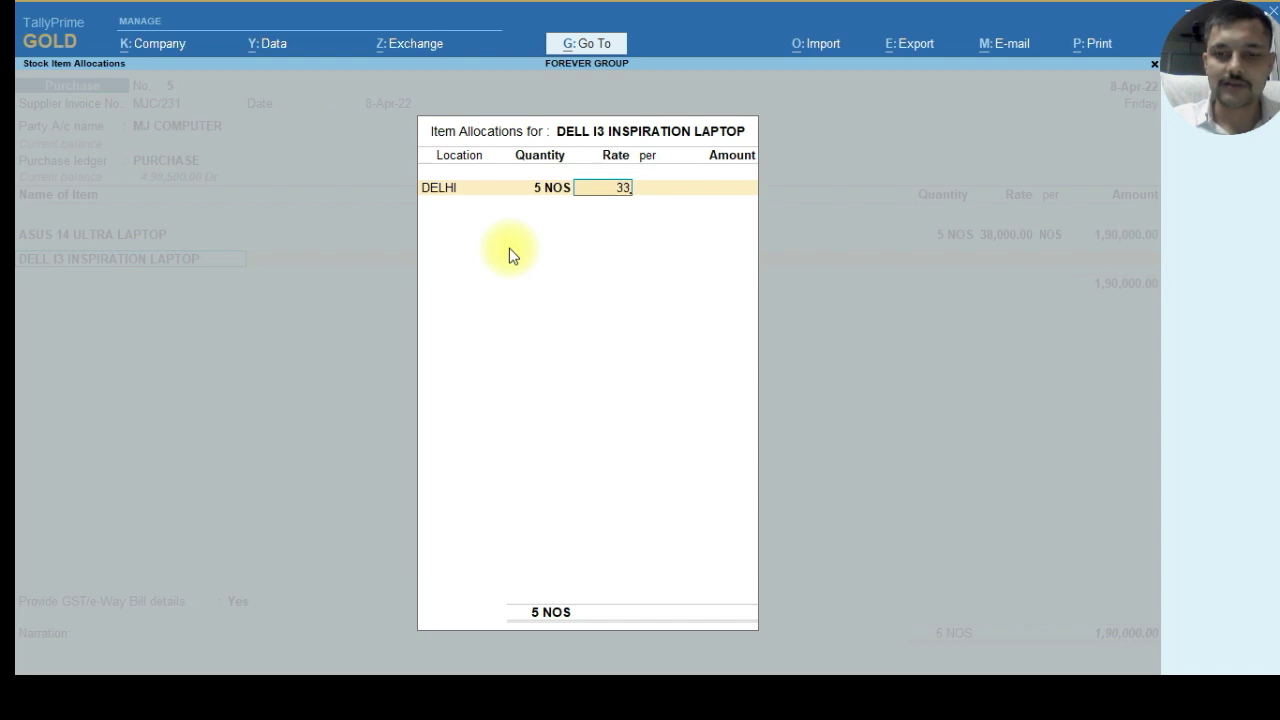
text(000)
key(Return)
key(Return)
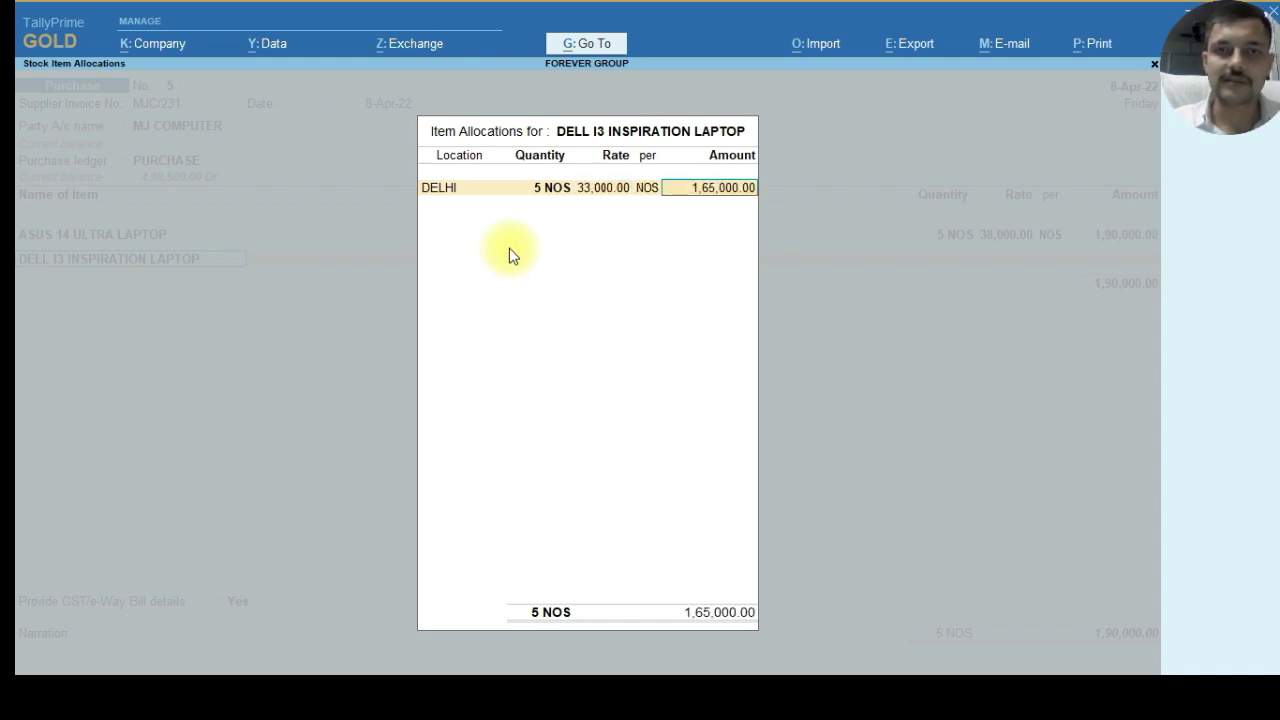
key(Return)
key(Return)
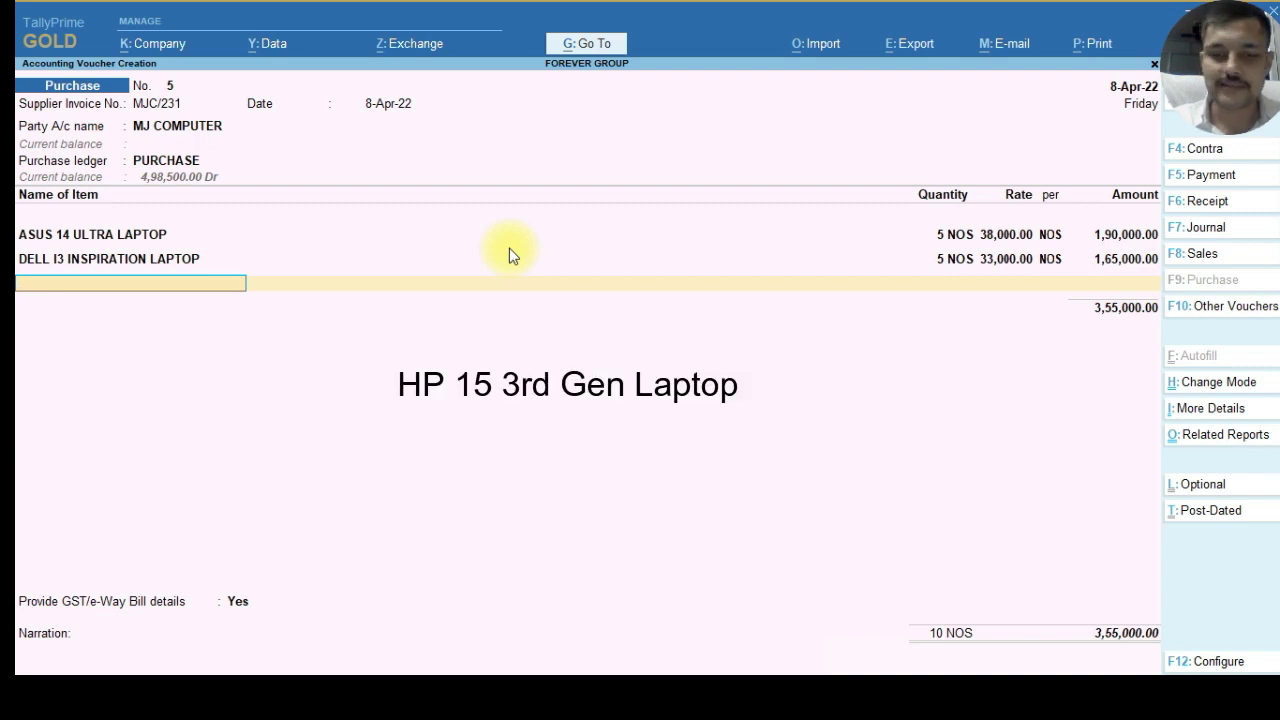
Add HP 15 3ED GENERATION LAPTOP as the third stock item, allocating 5 NOS to DELHI at a rate of 30000.
text(hp)
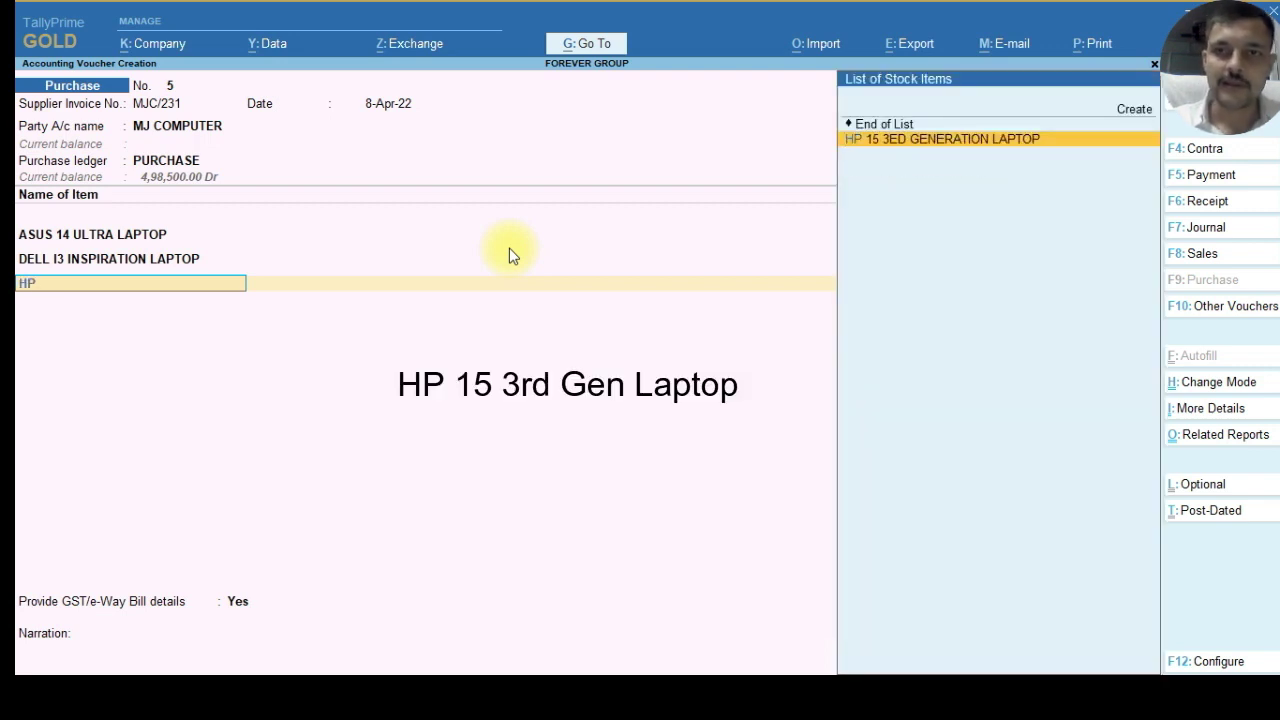
key(Return)
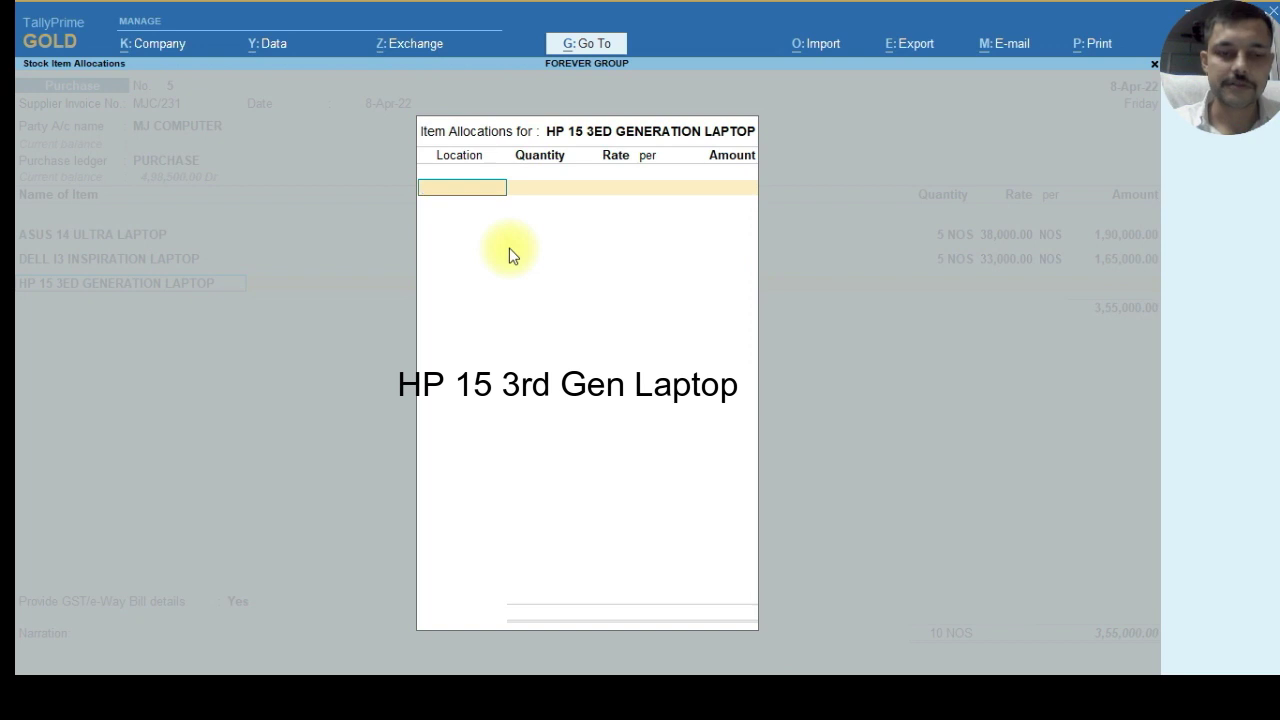
key(Return)
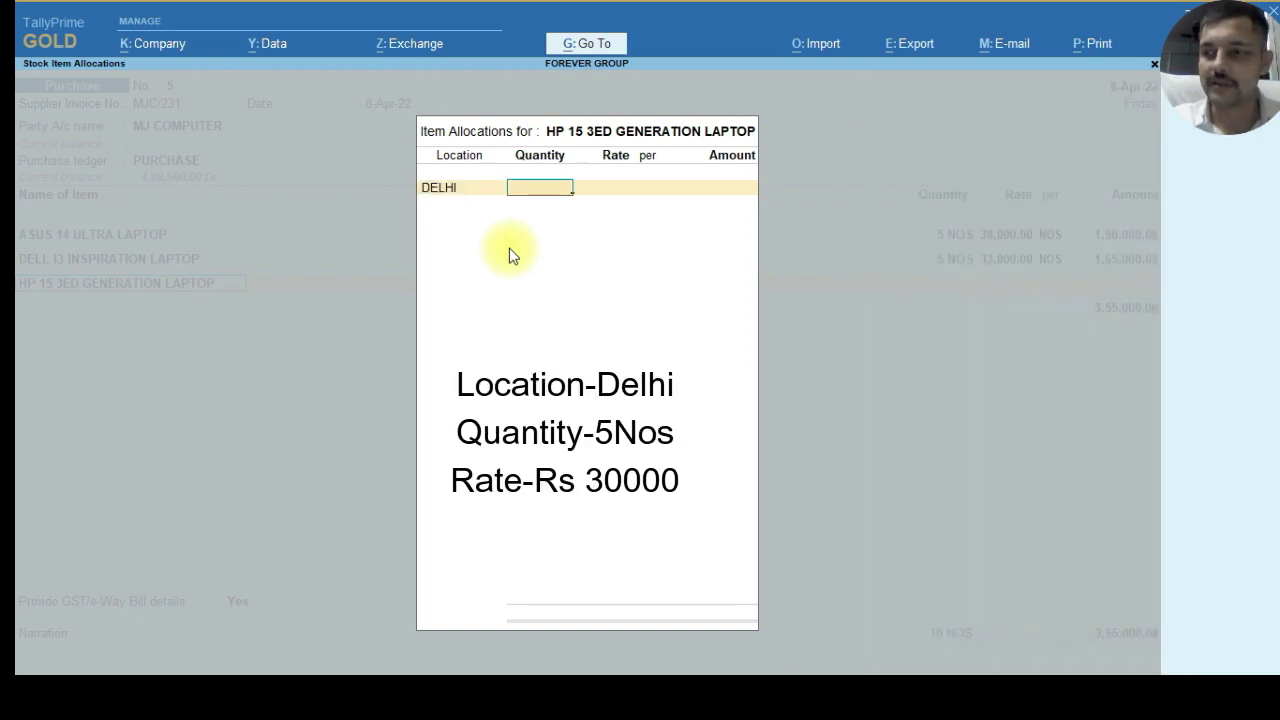
text(5)
key(Return)
text(3)
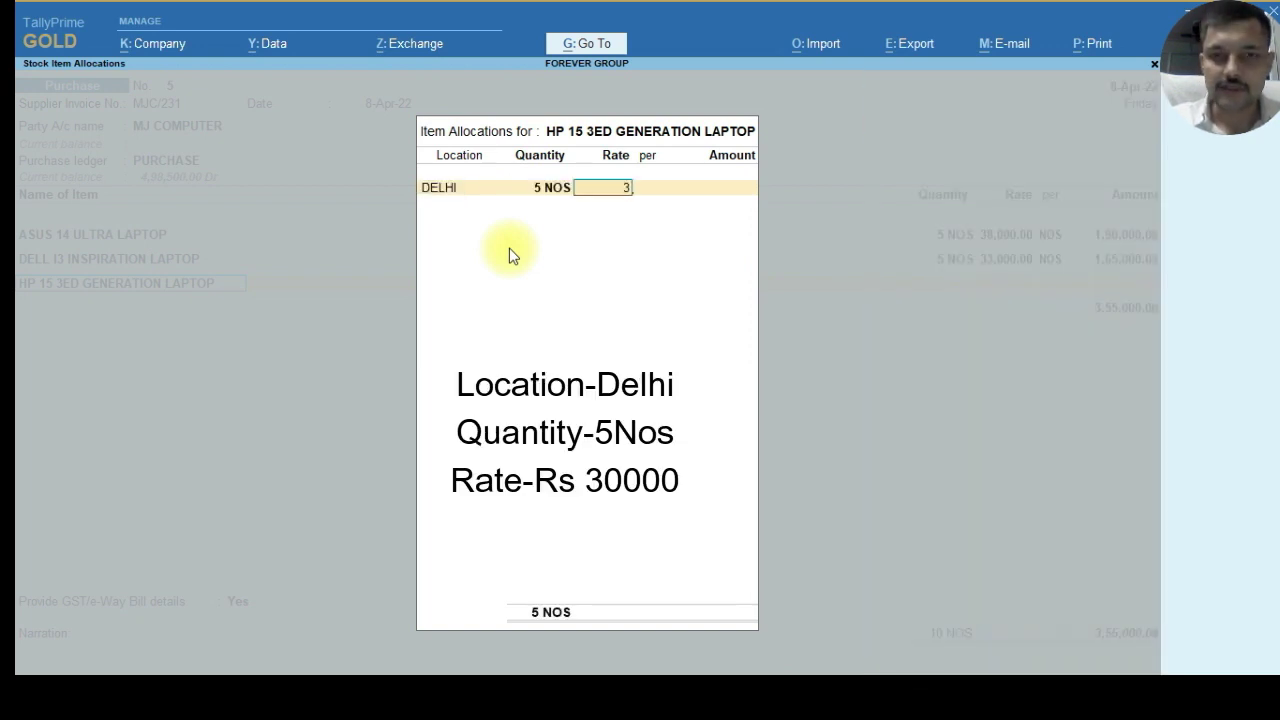
text(0,000)
key(Return)
key(Return)
key(Return)
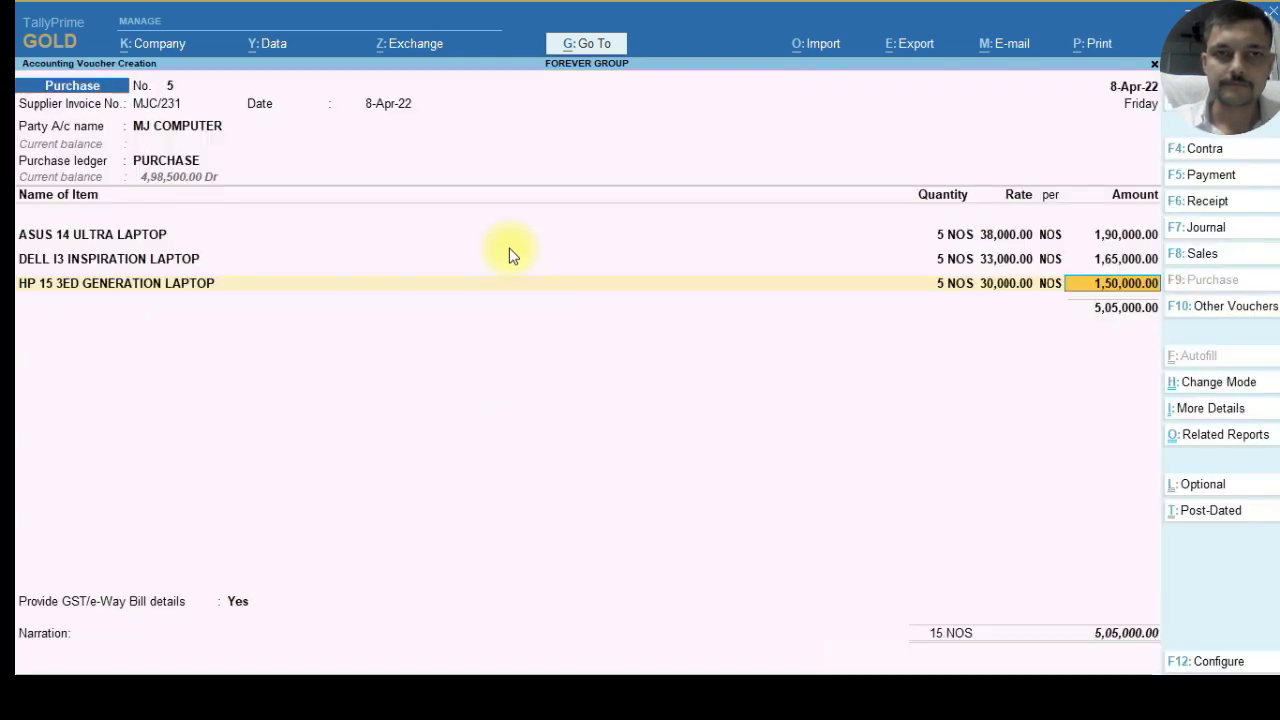
key(Return)
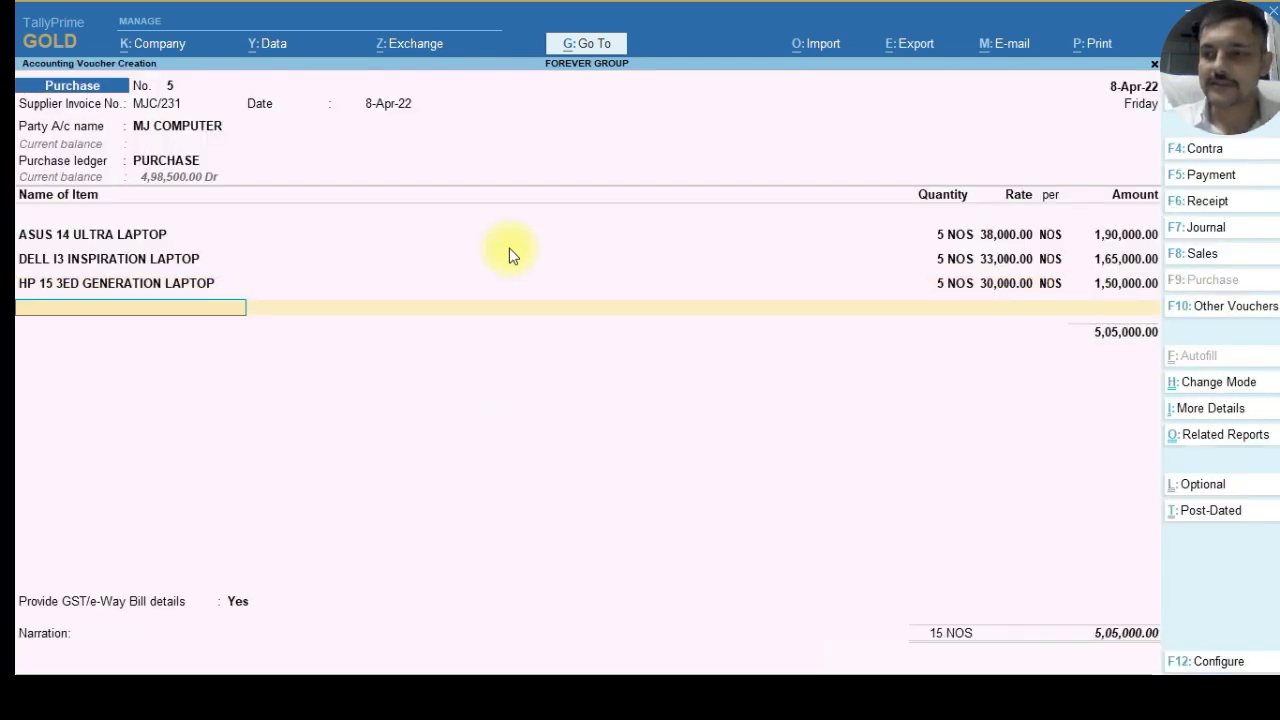
Add LOGITECH K230 KEYBOARD as the fourth stock item, allocating 5 BOX to DELHI at a rate of 10500 per box.
text(KEY)
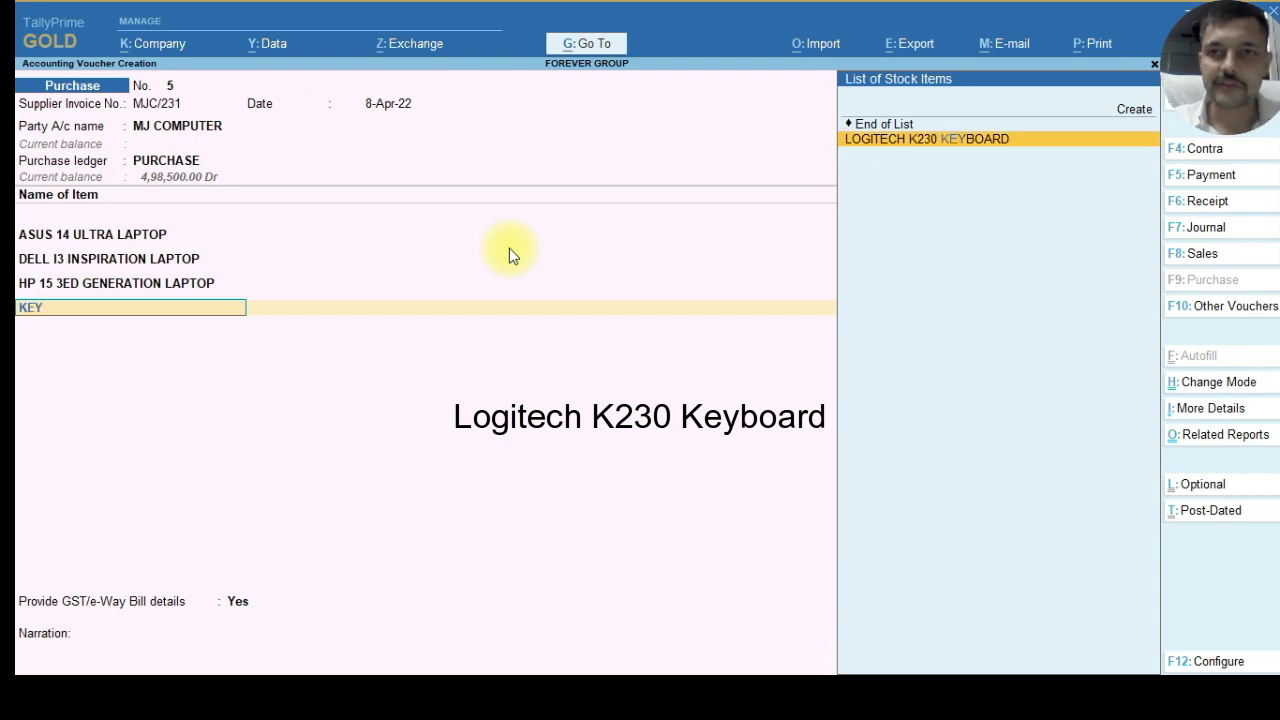
key(Return)
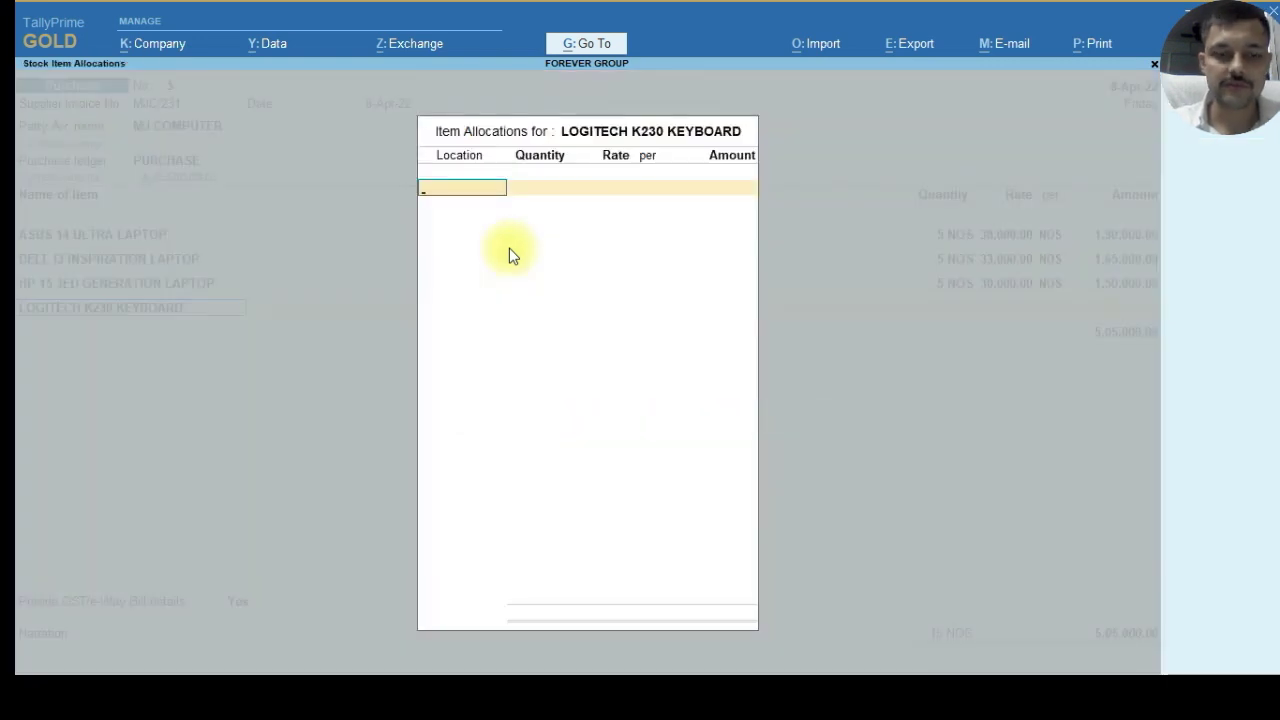
text(D)
key(Return)
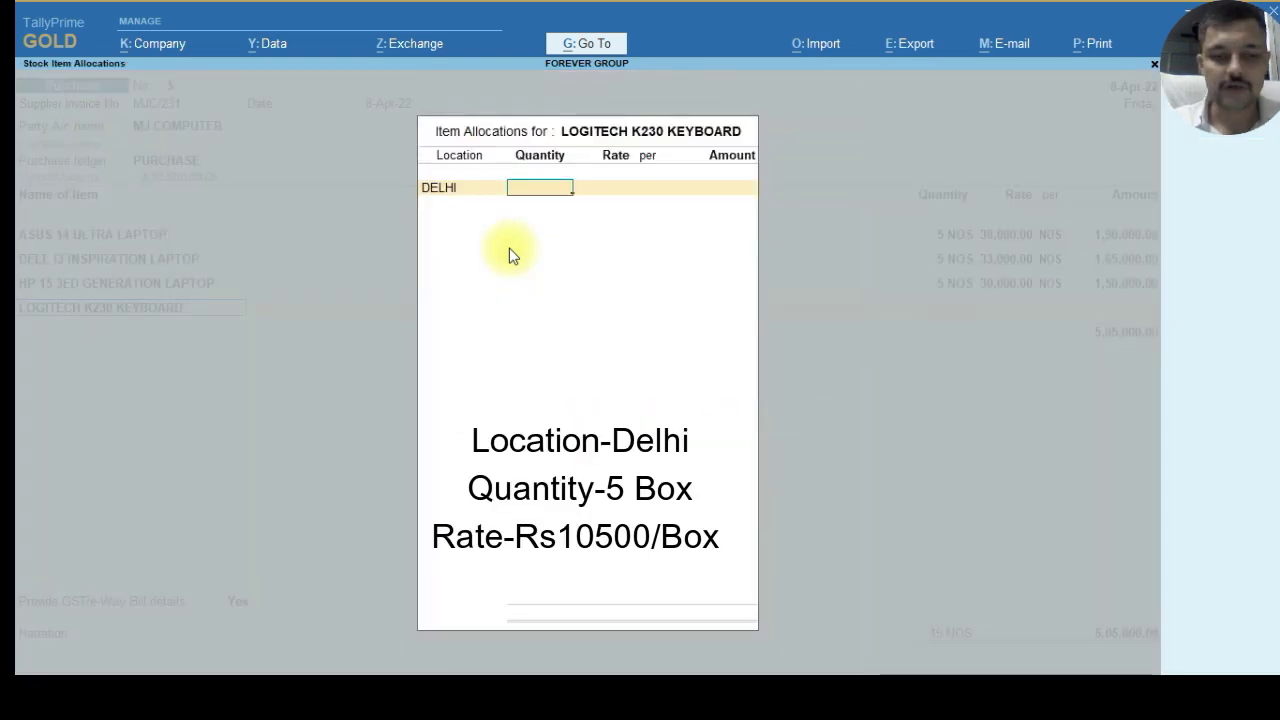
text(5)
key(Return)
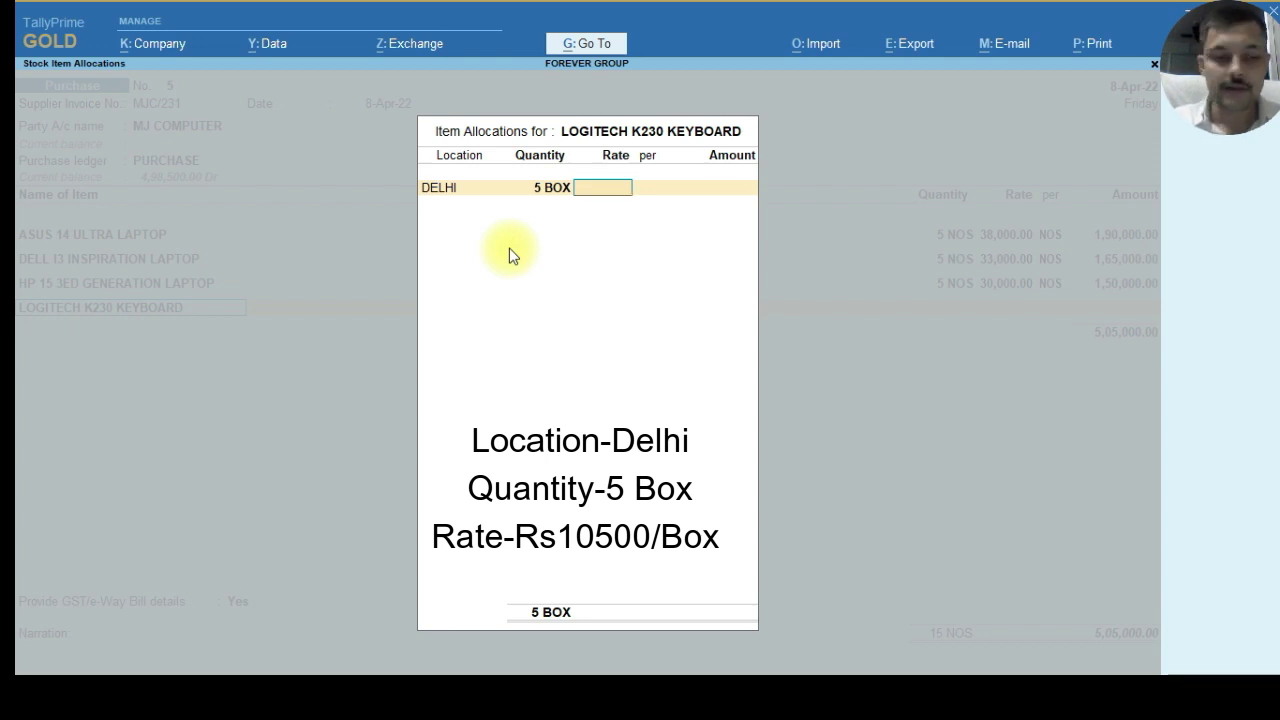
text(0500)
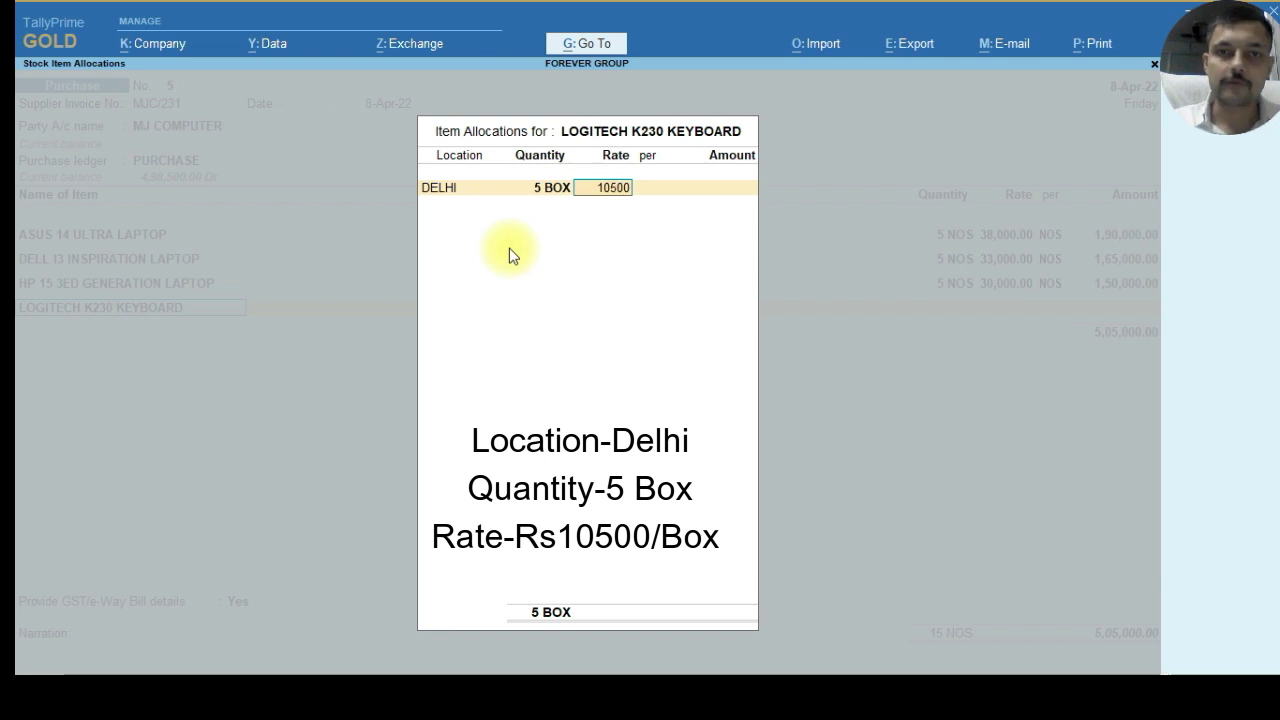
key(Return)
key(Return)
key(Return)
key(Return)
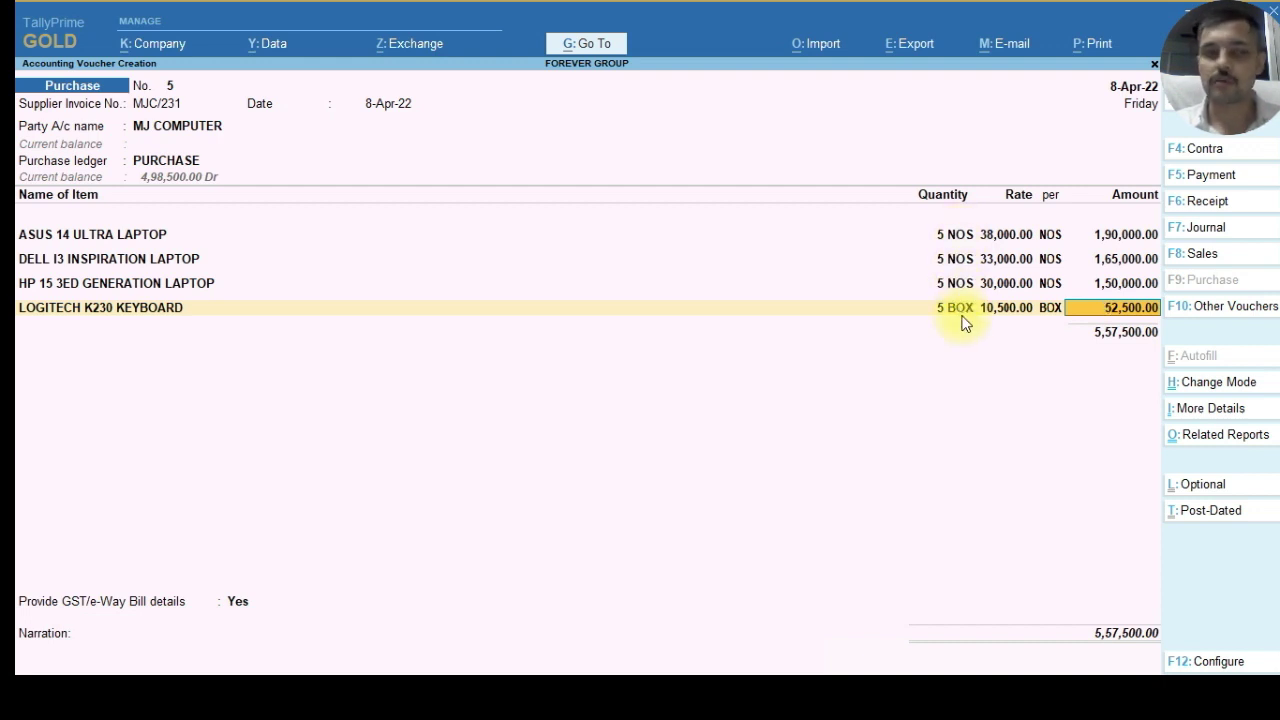
key(Return)
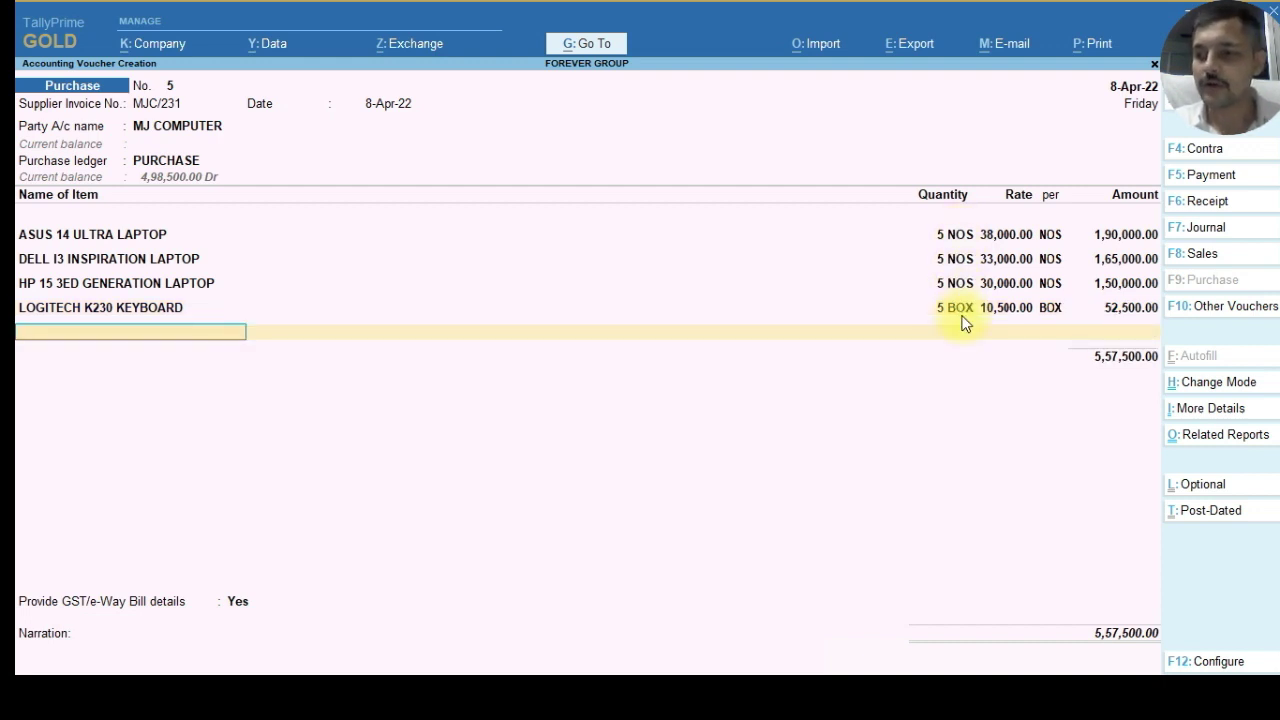
Add LOGITECH M221 MOUSE as the fifth stock item, allocating 5 BOX to DELHI at a rate of 7000 per box.
text(MO)
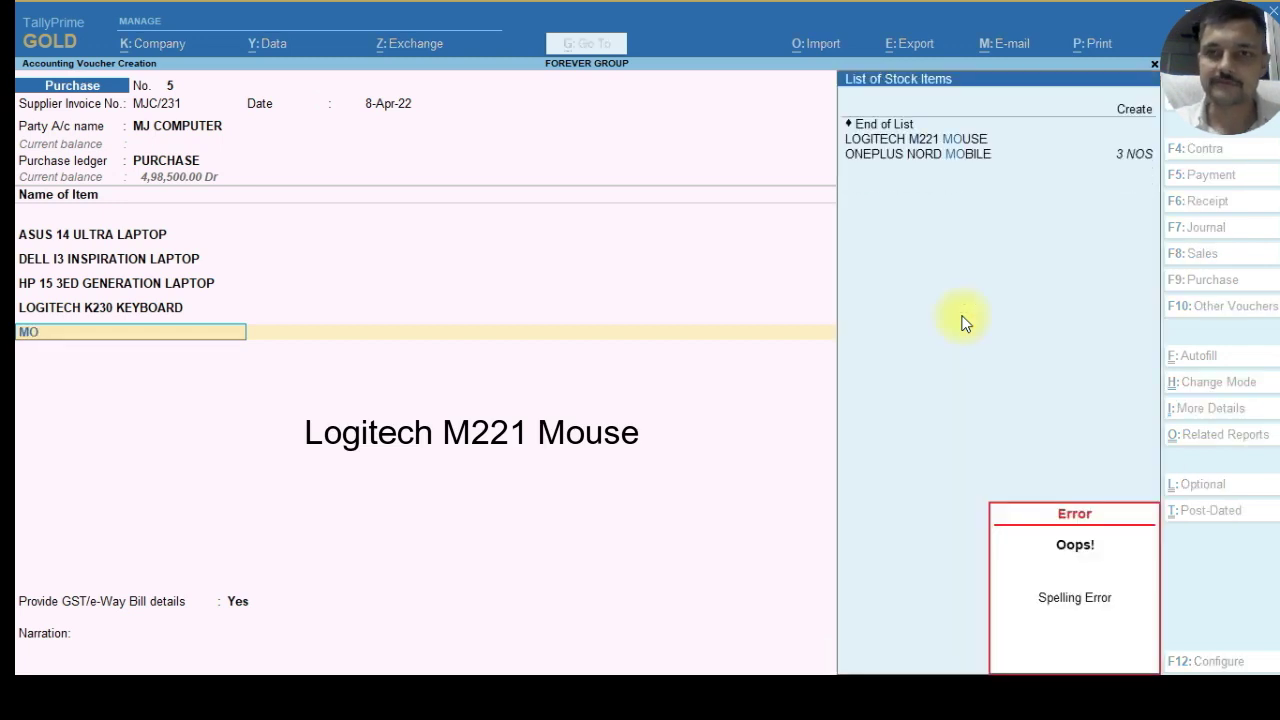
key(Return)
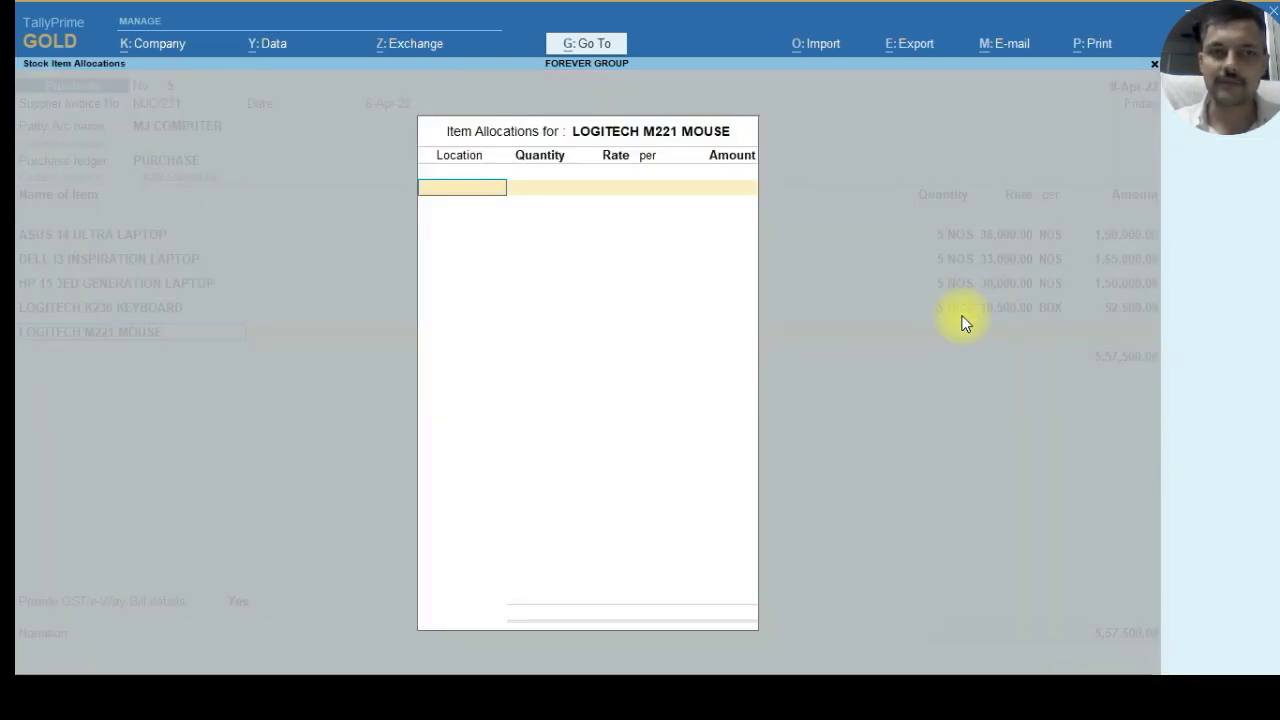
key(Return)
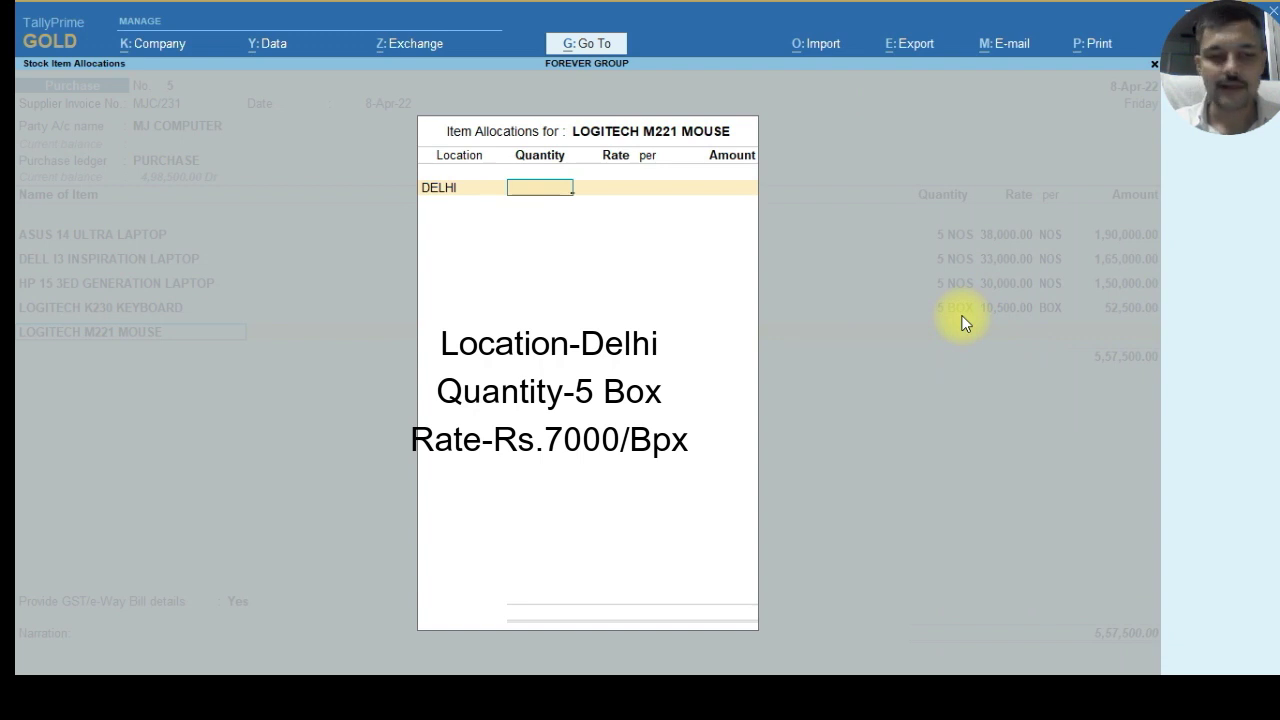
text(5)
key(Return)
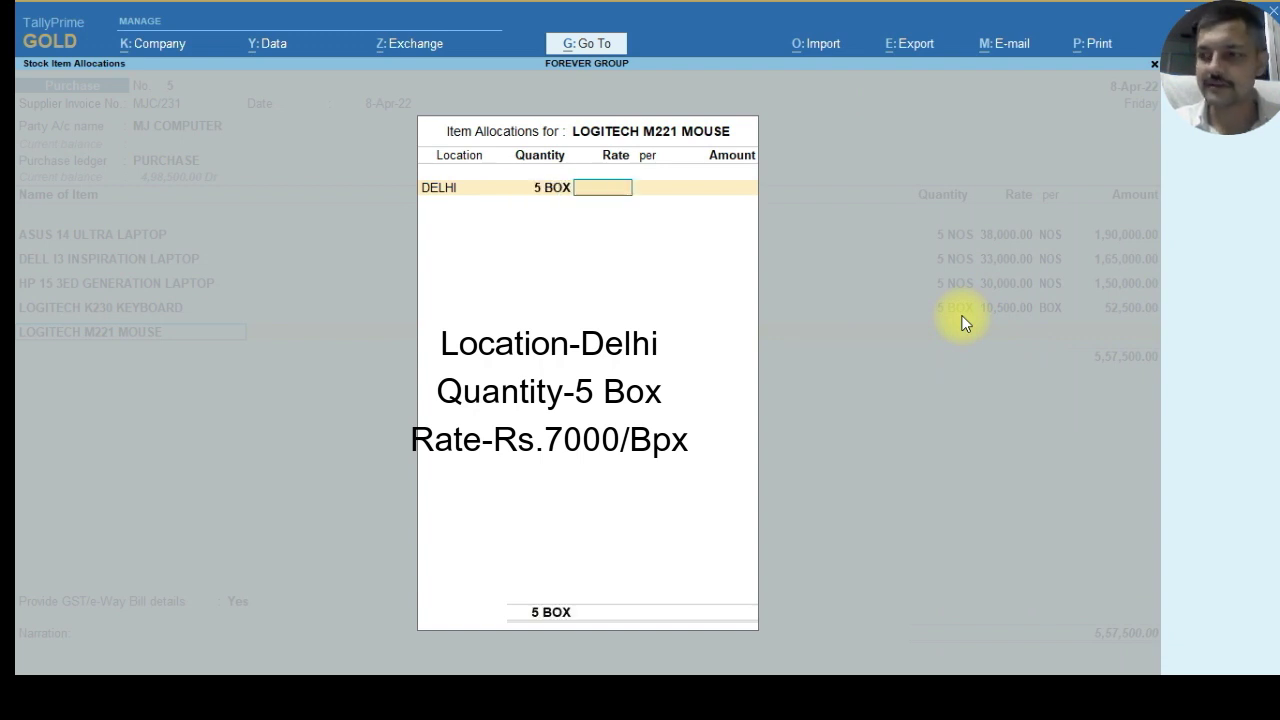
text(7000)
key(Return)
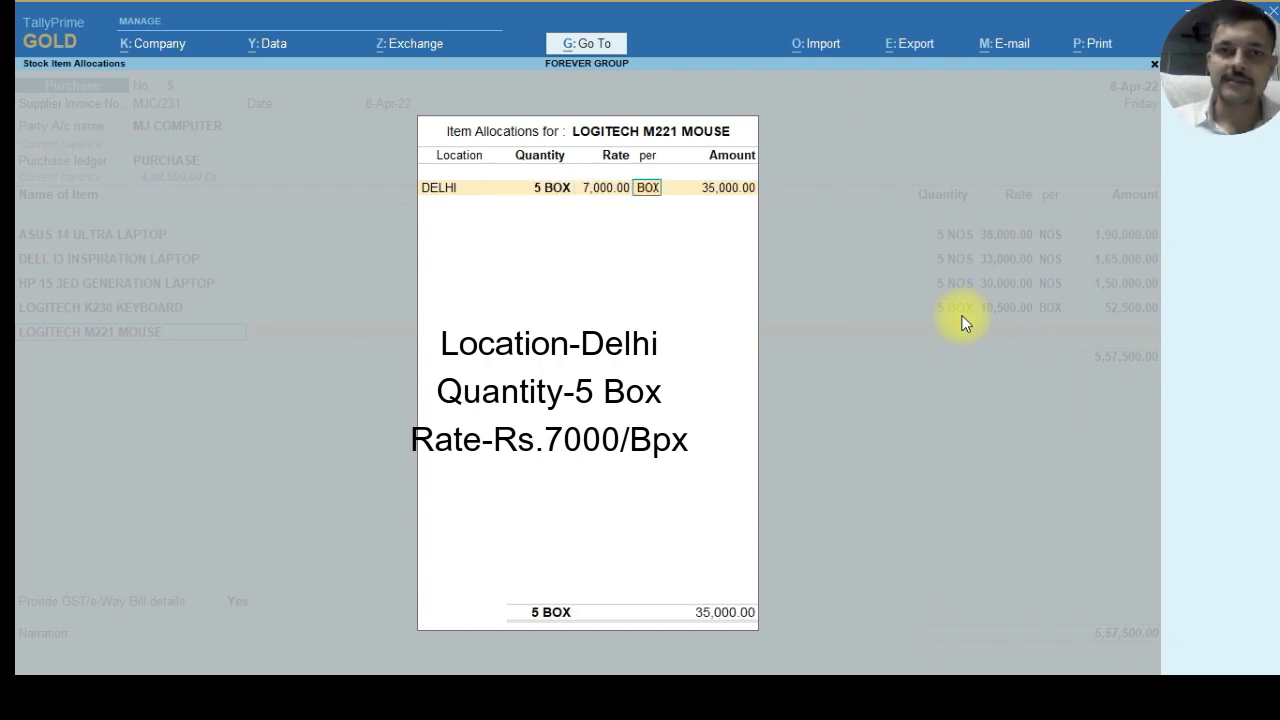
key(Return)
key(Return)
key(Return)
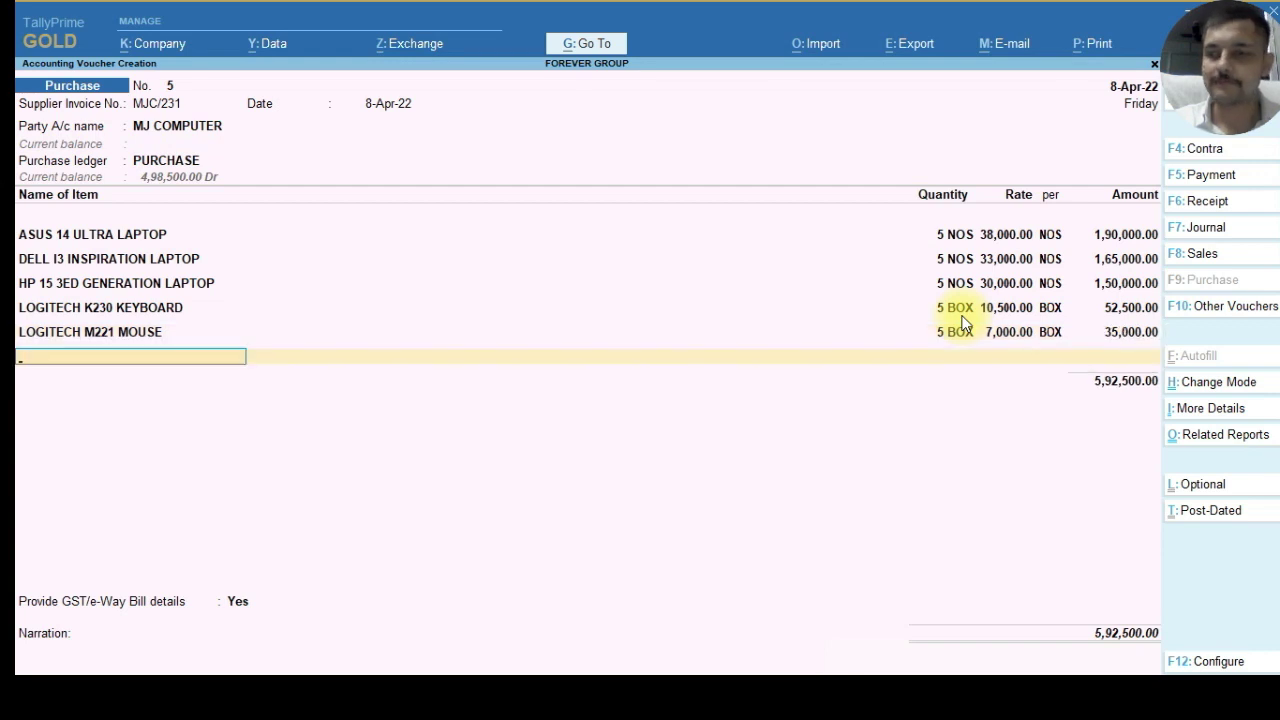
text(SA)
key(Down)
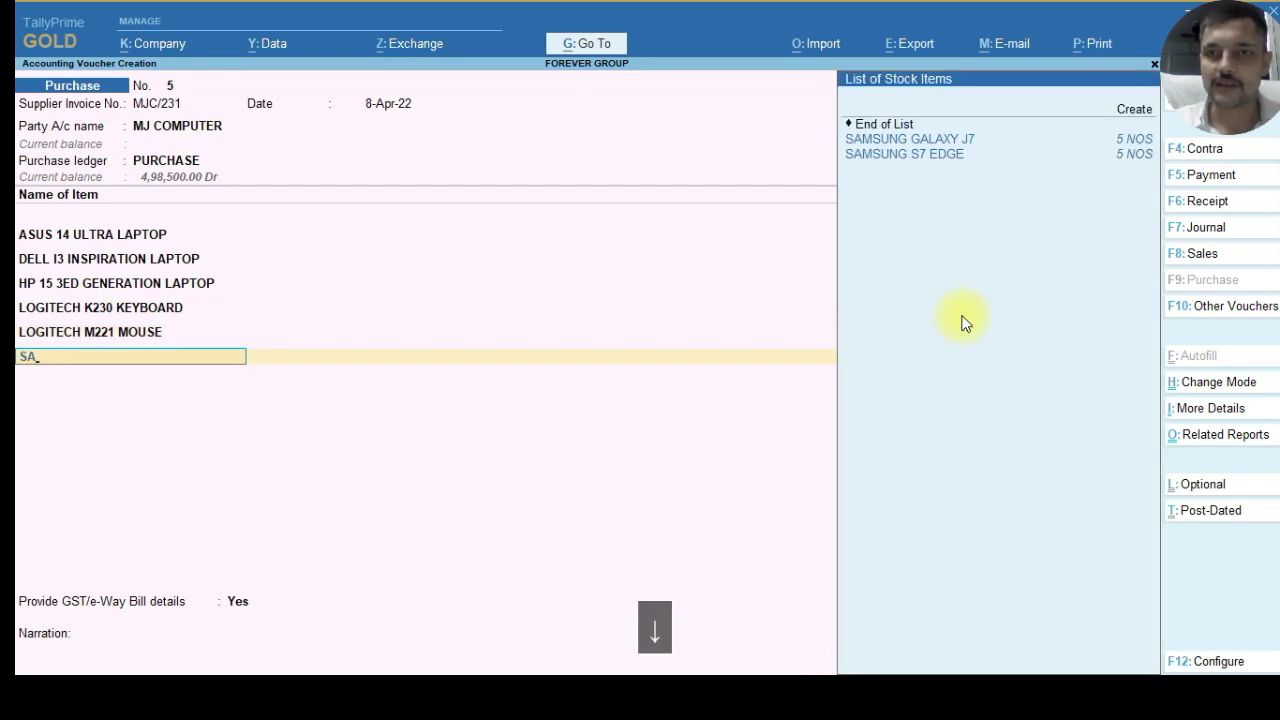
key(BackSpace)
key(BackSpace)
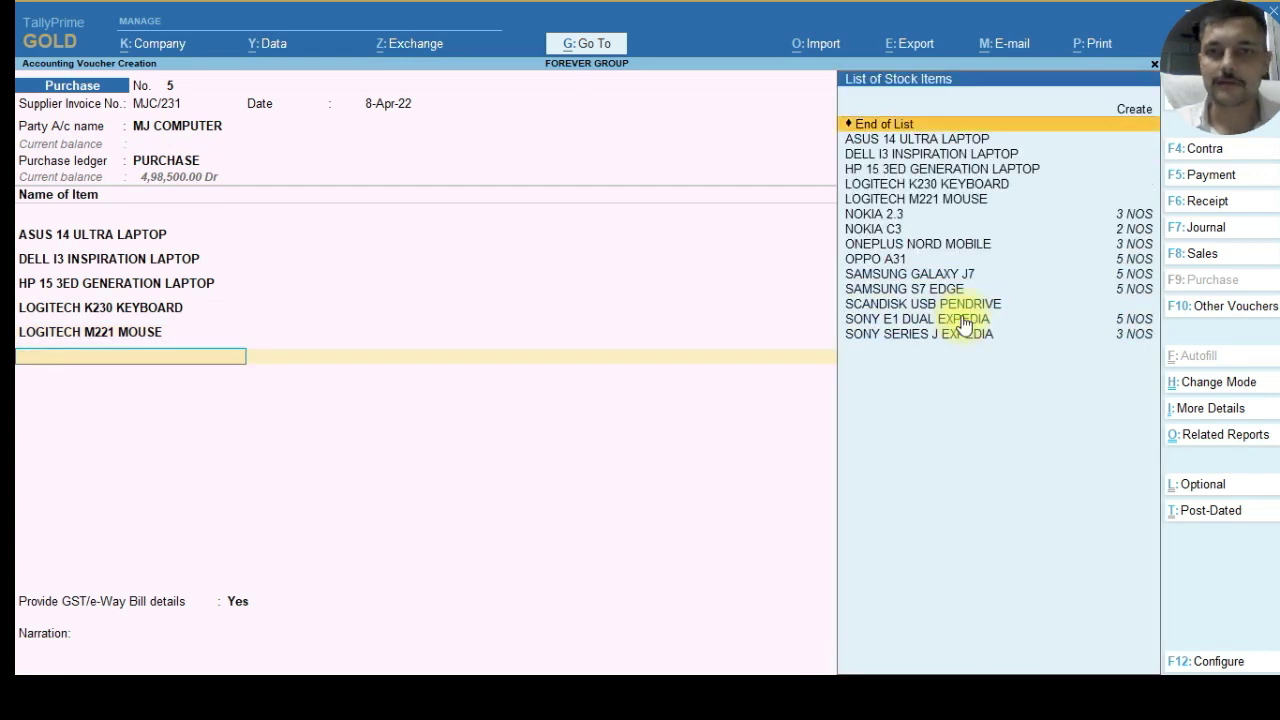
Add SCANDISK USB PENDRIVE as the sixth stock item and allocate it to the DELHI location.
key(Down)
key(Down)
key(Down)
key(Down)
key(Down)
key(Down)
key(Down)
key(Down)
key(Down)
key(Down)
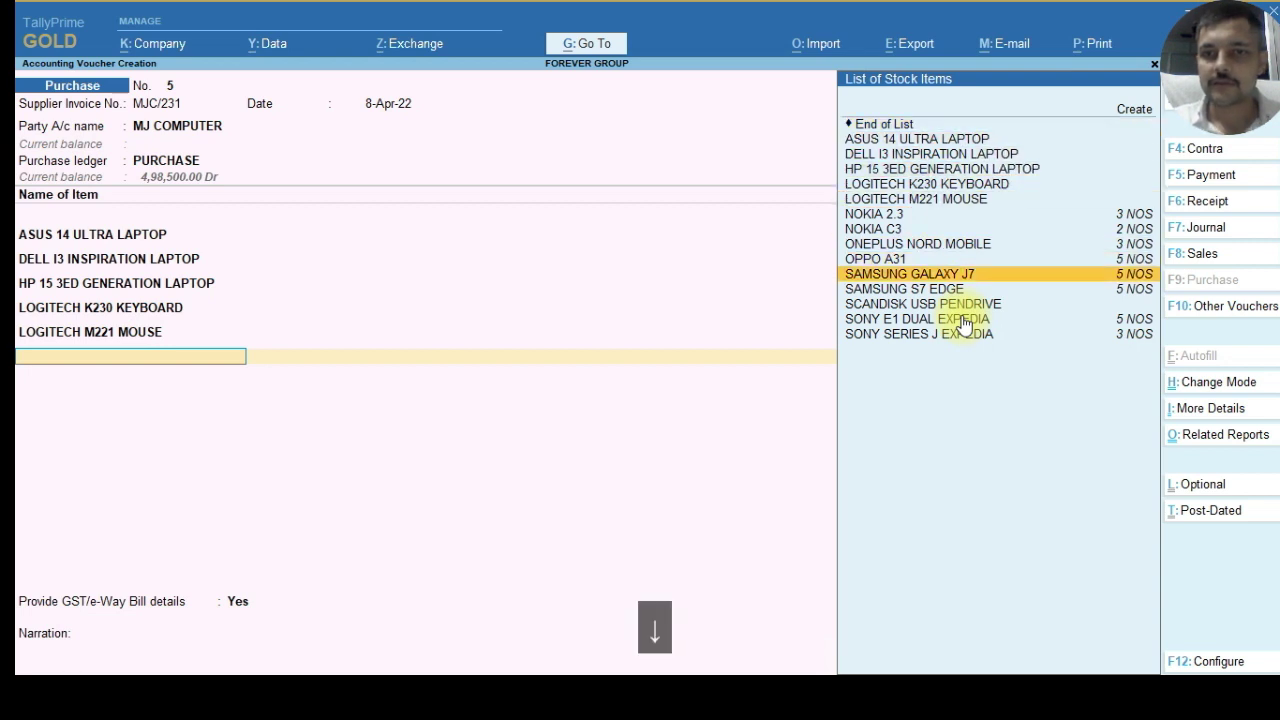
key(Down)
key(Down)
key(Return)
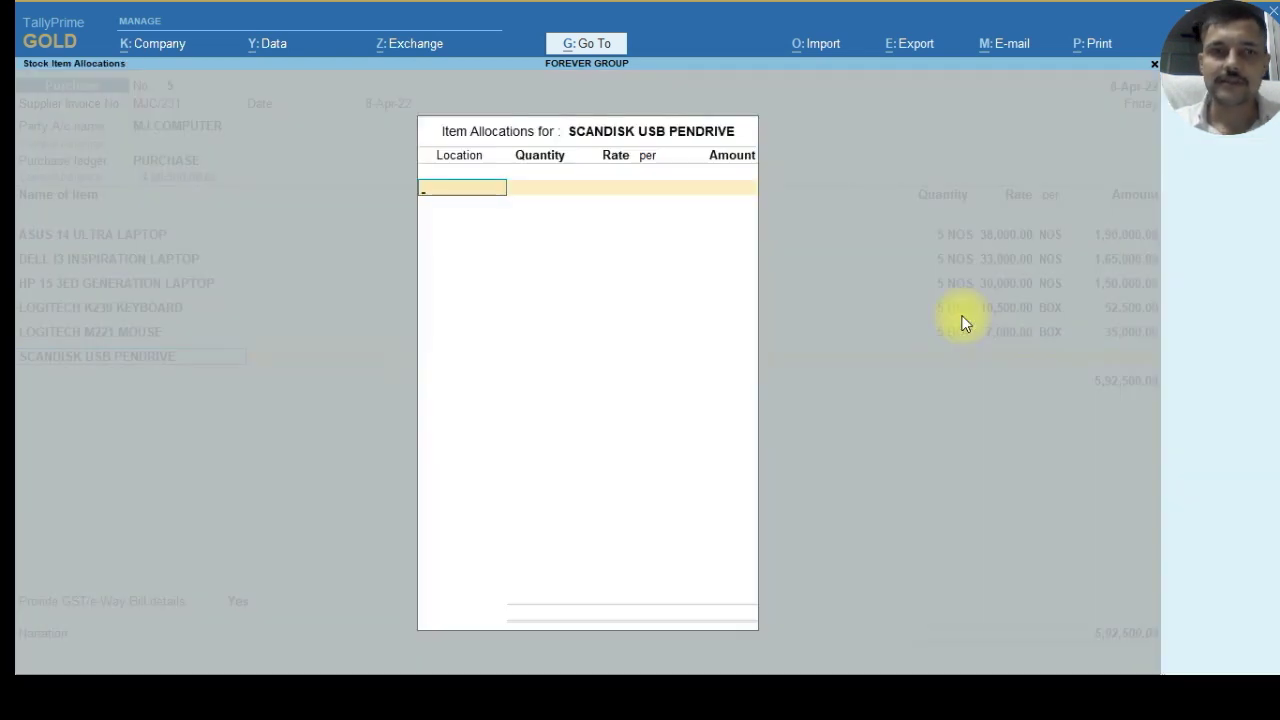
text(D)
key(Return)
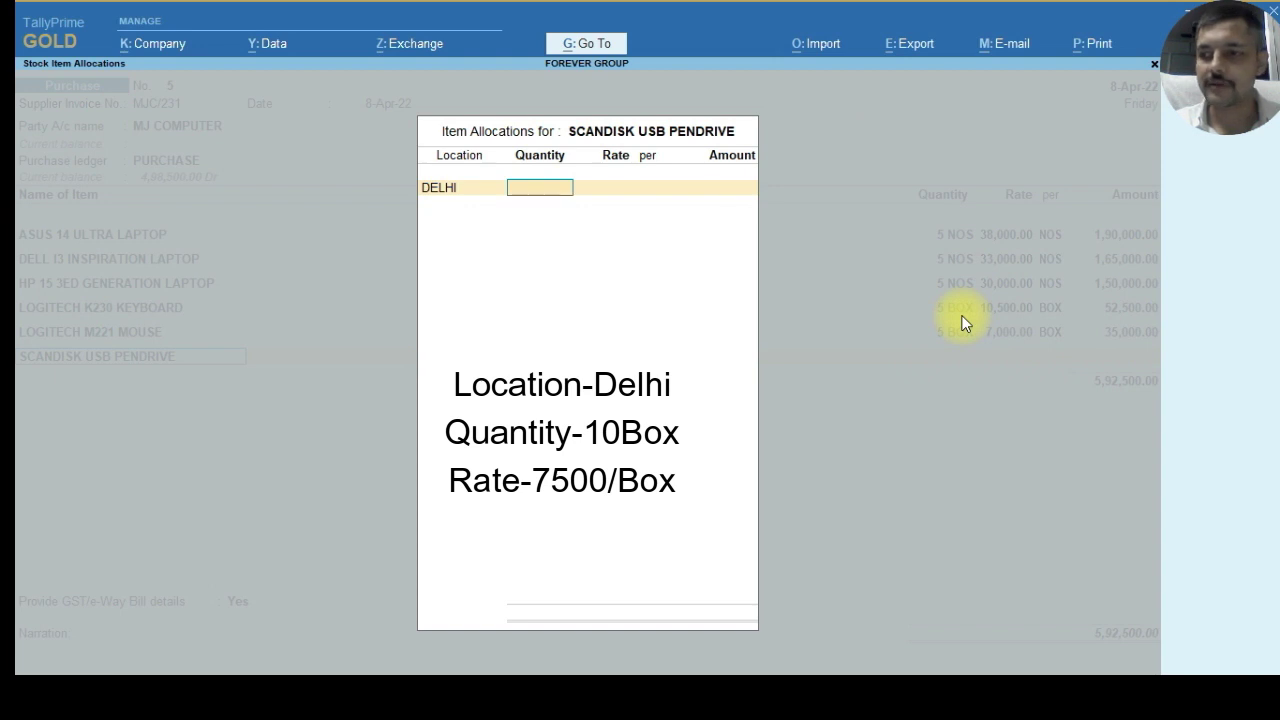
Enter a quantity of 10 BOX at a rate of 7500 per box for SCANDISK USB PENDRIVE and finish its allocation.
text(10)
key(Return)
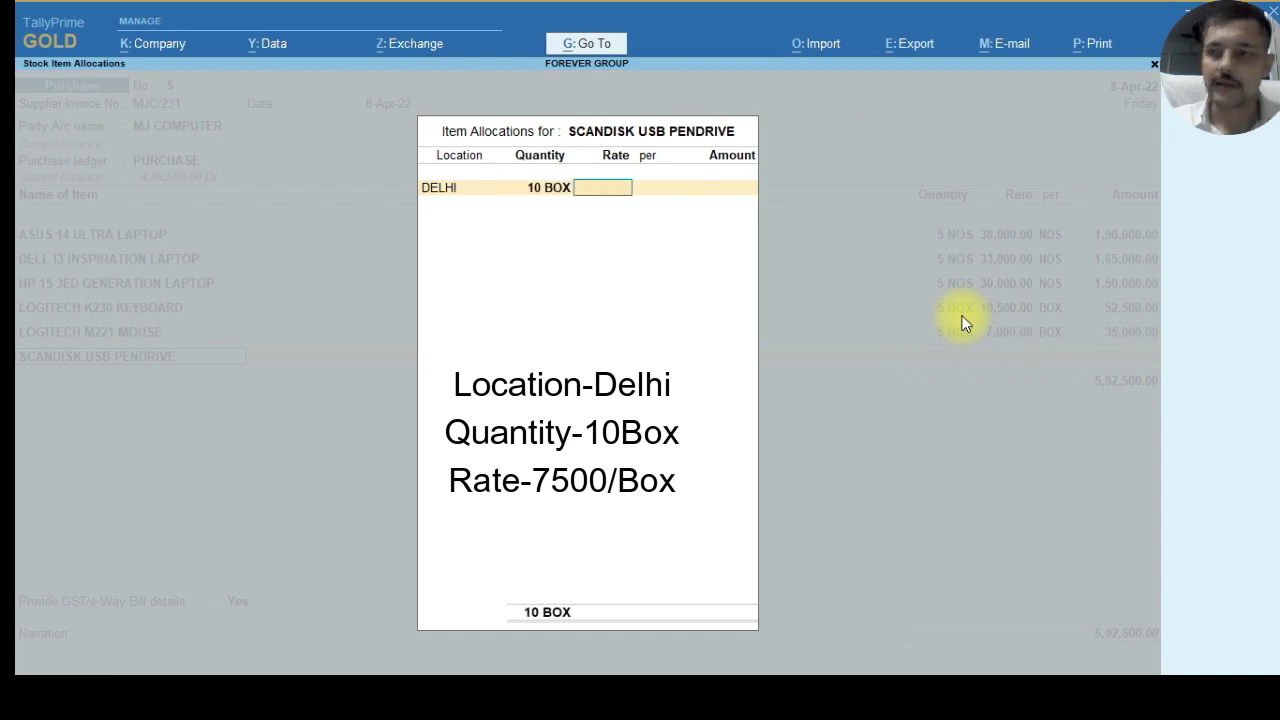
text(7500)
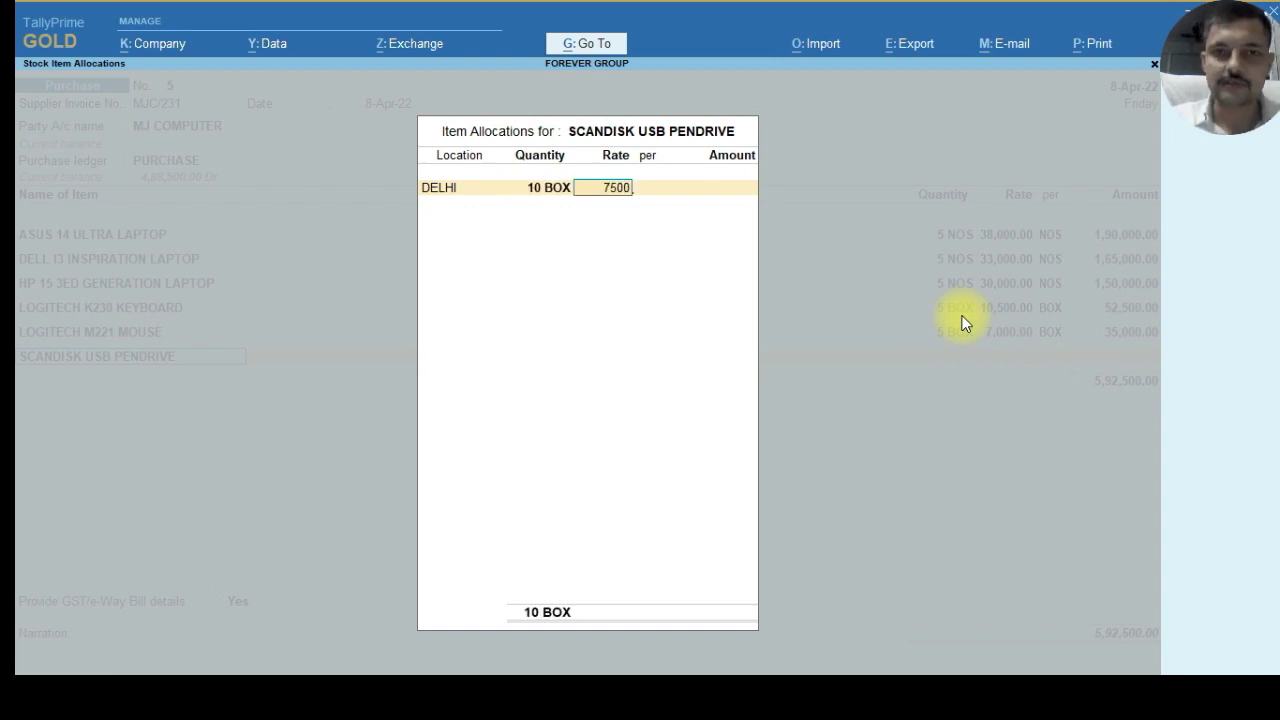
key(Return)
key(Return)
key(Return)
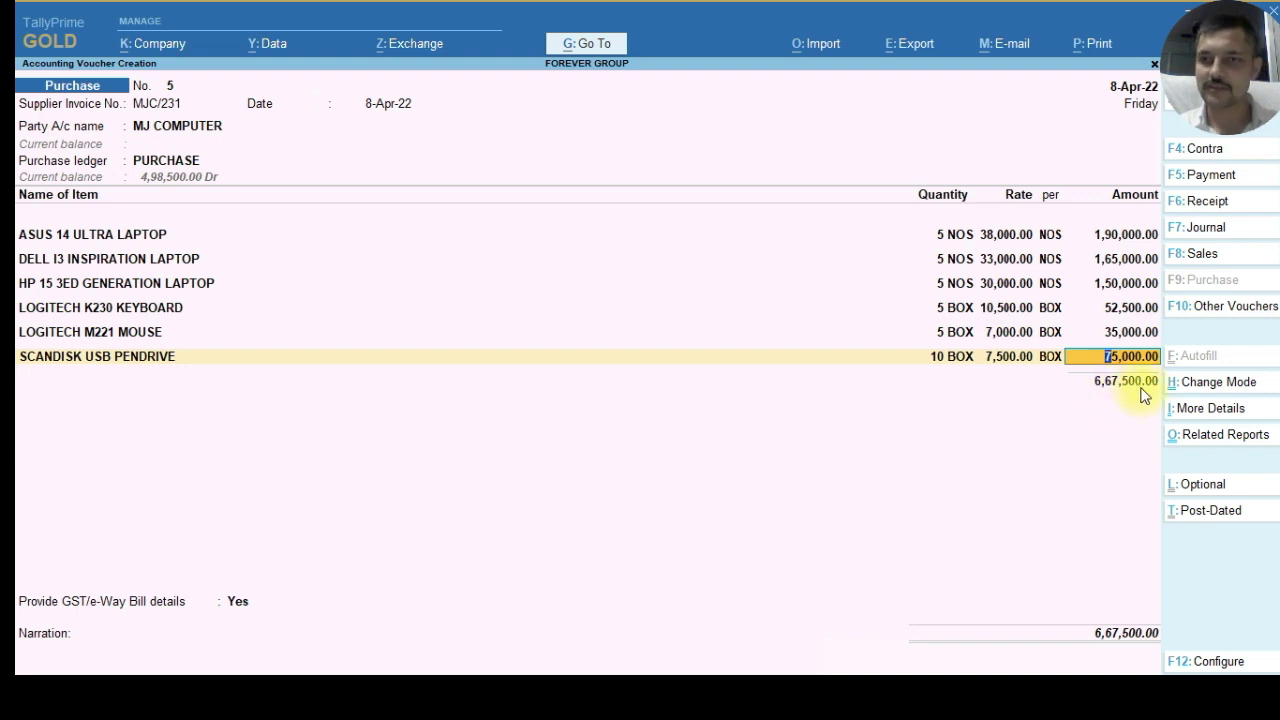
key(Return)
End the item list, set Provide GST/e-Way Bill details to No and save the MJ COMPUTER purchase voucher.
key(Return)
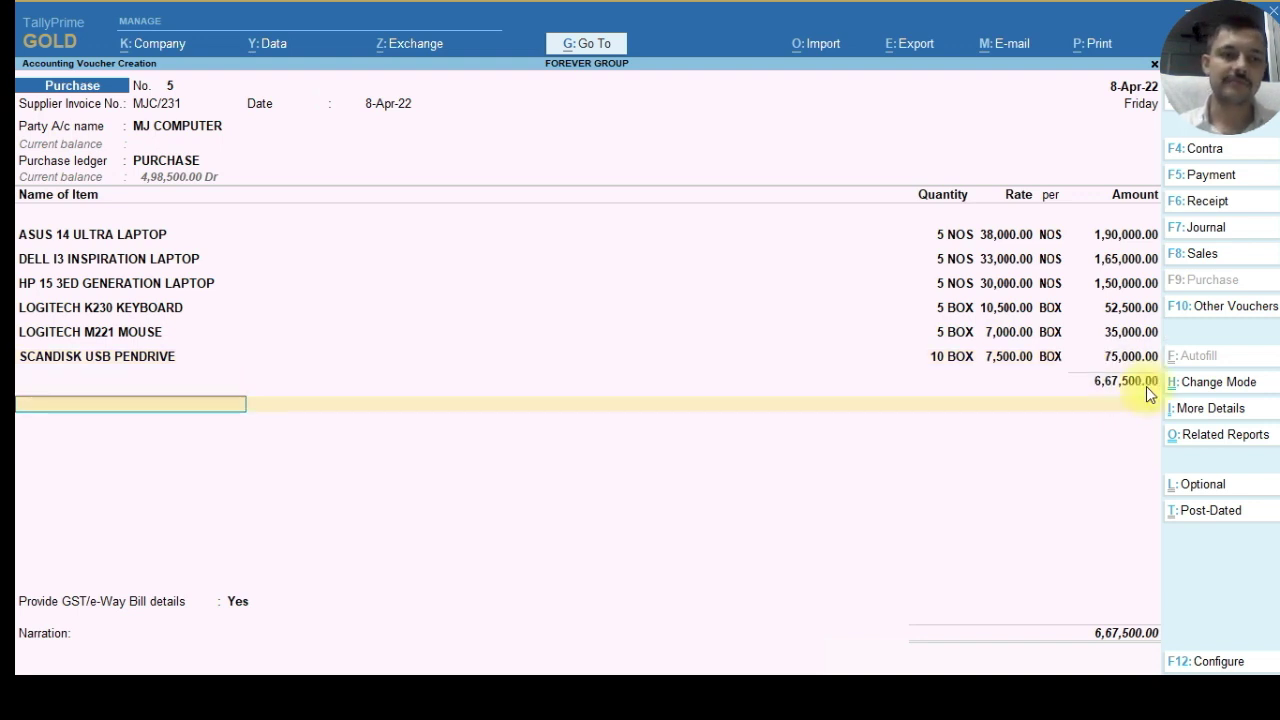
key(Down)
key(Return)
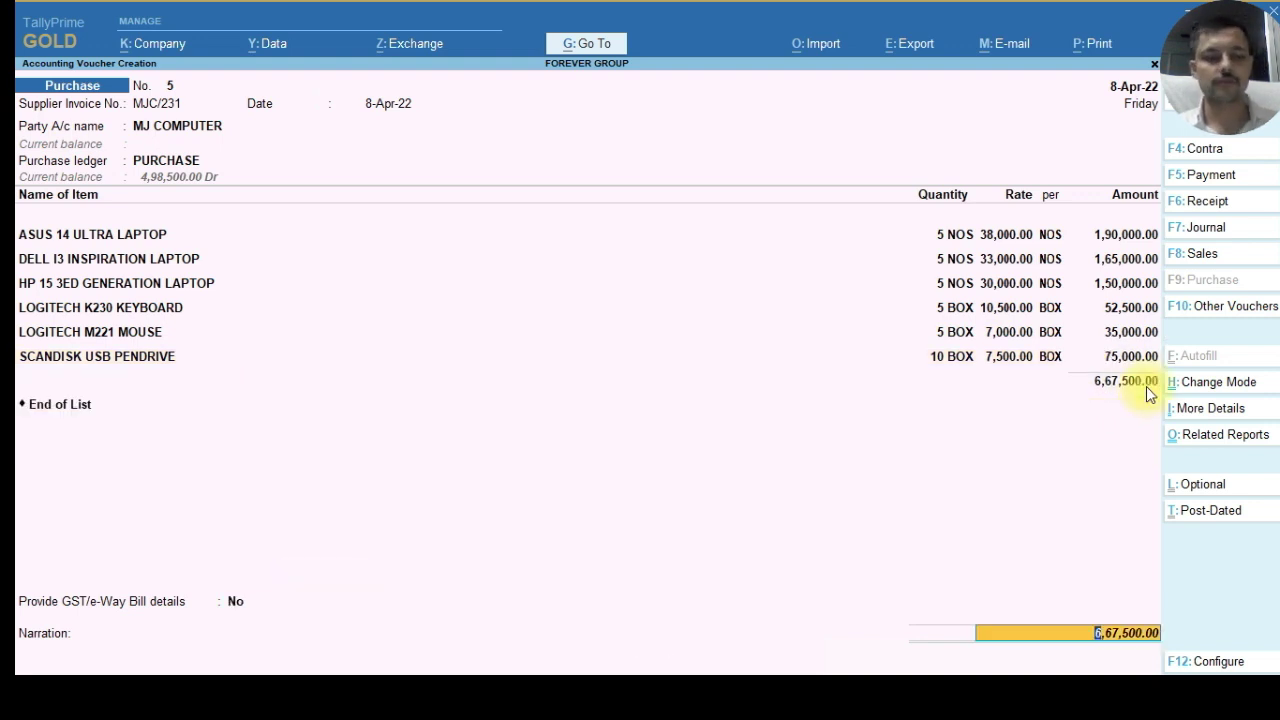
key(ctrl+a)
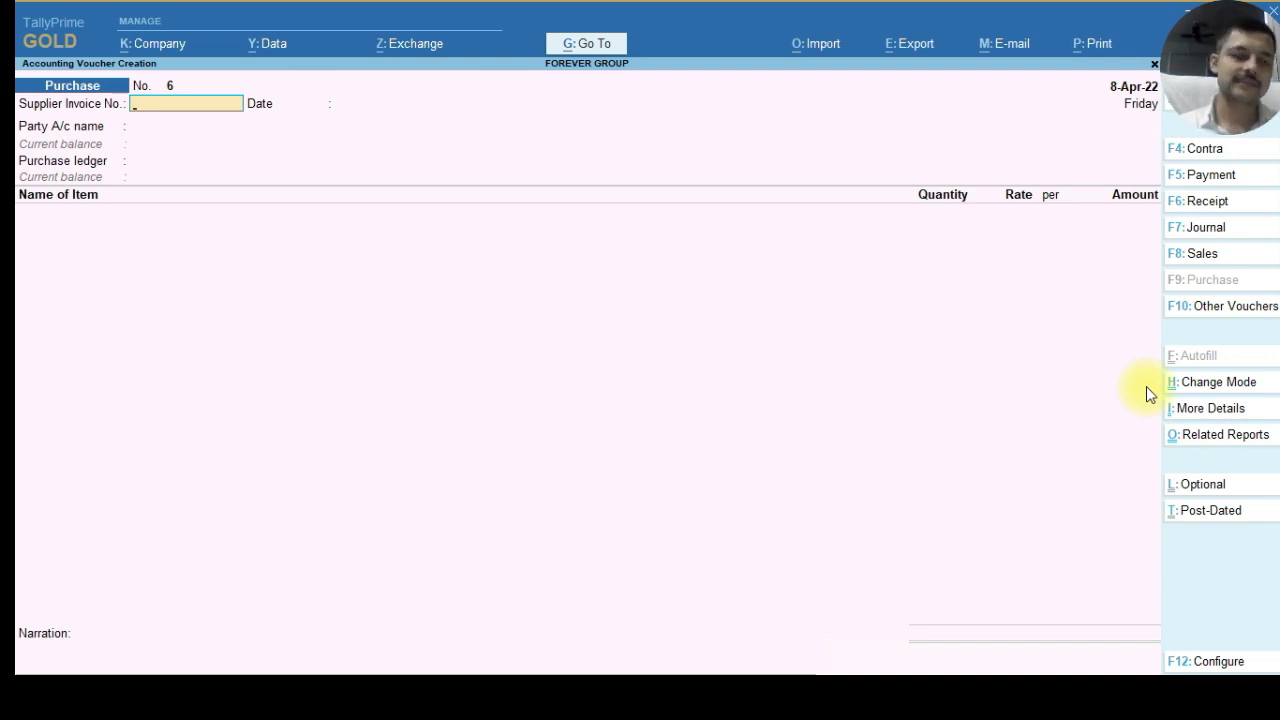
Switch the new purchase voucher's mode from Item Invoice to Accounting Invoice.
key(ctrl+h)
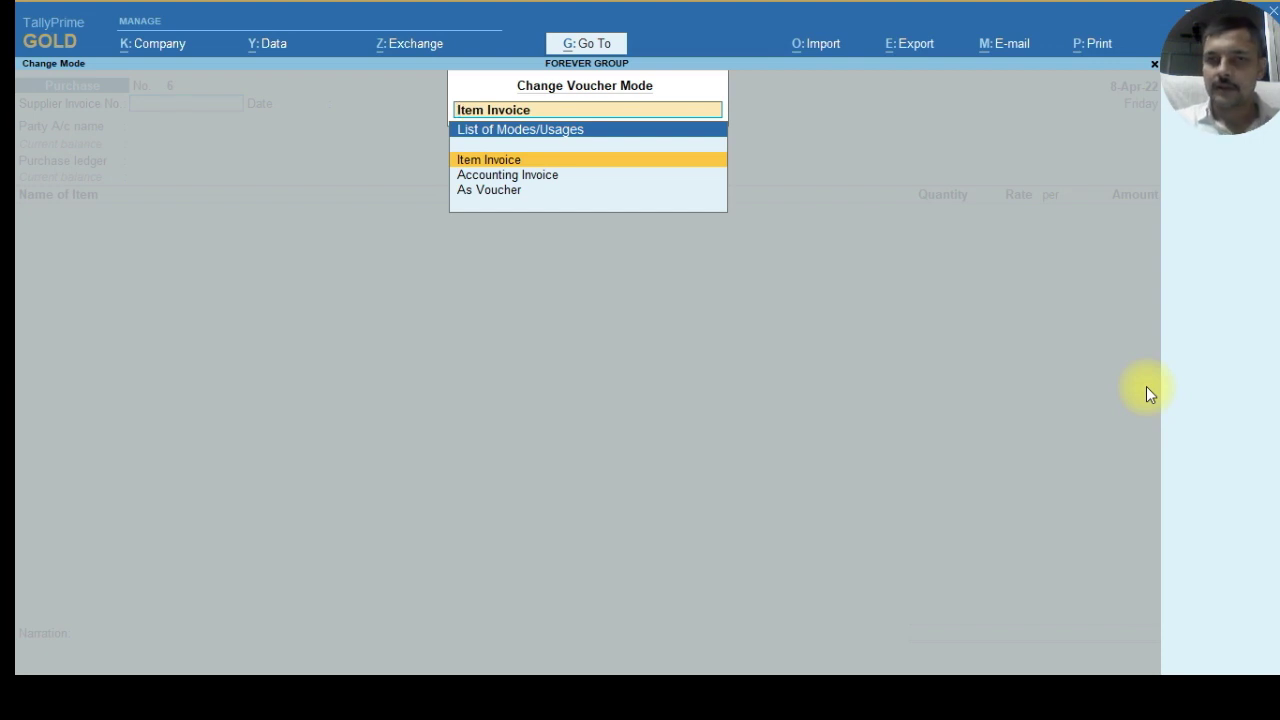
key(Down)
key(Down)
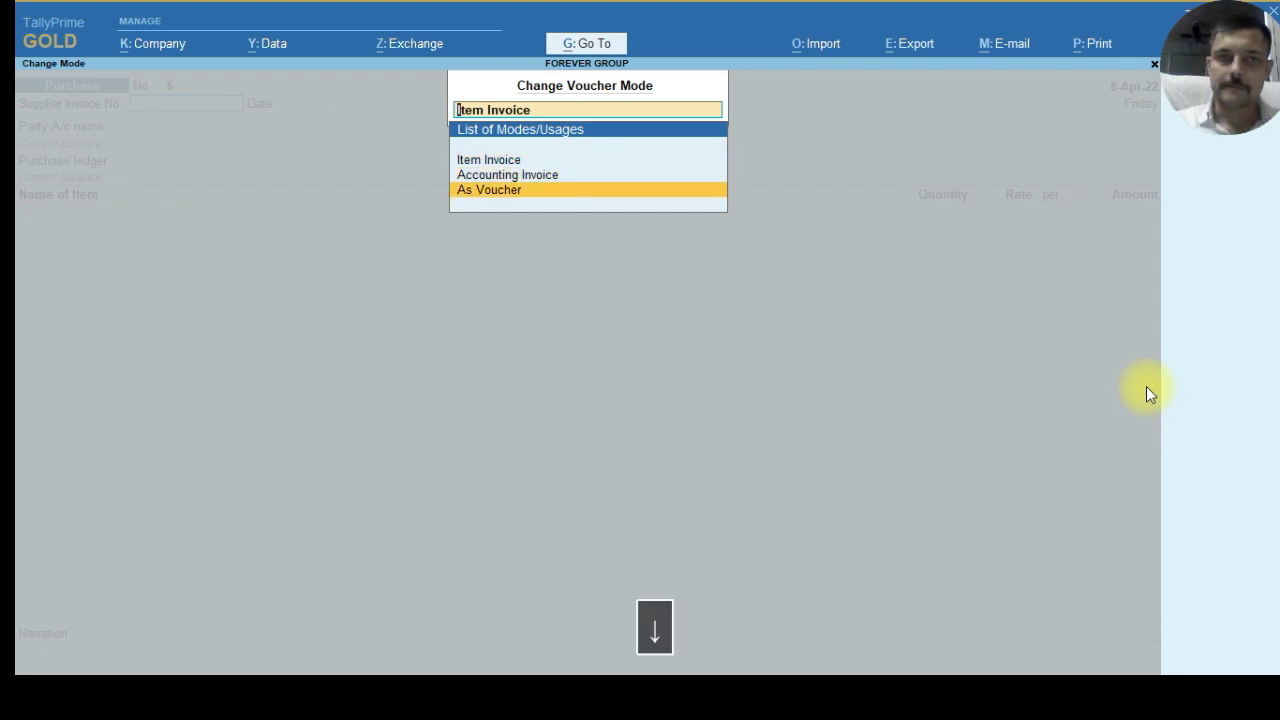
key(Up)
key(Down)
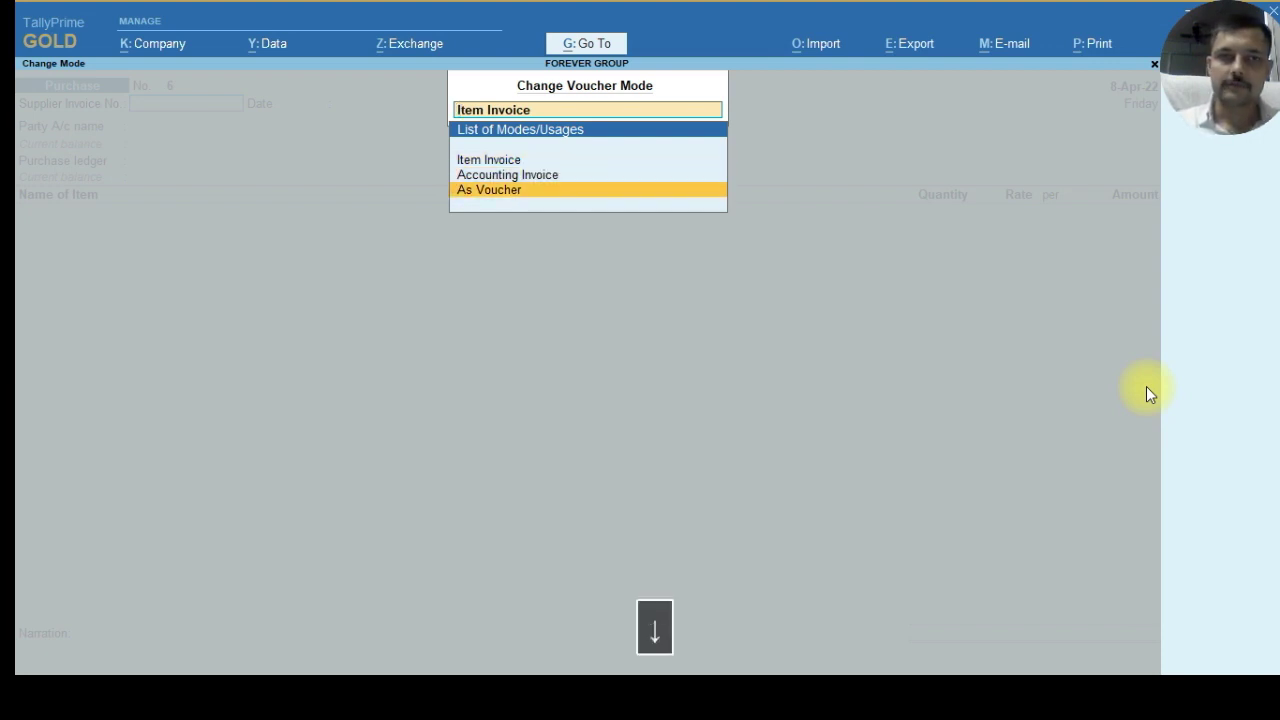
key(Up)
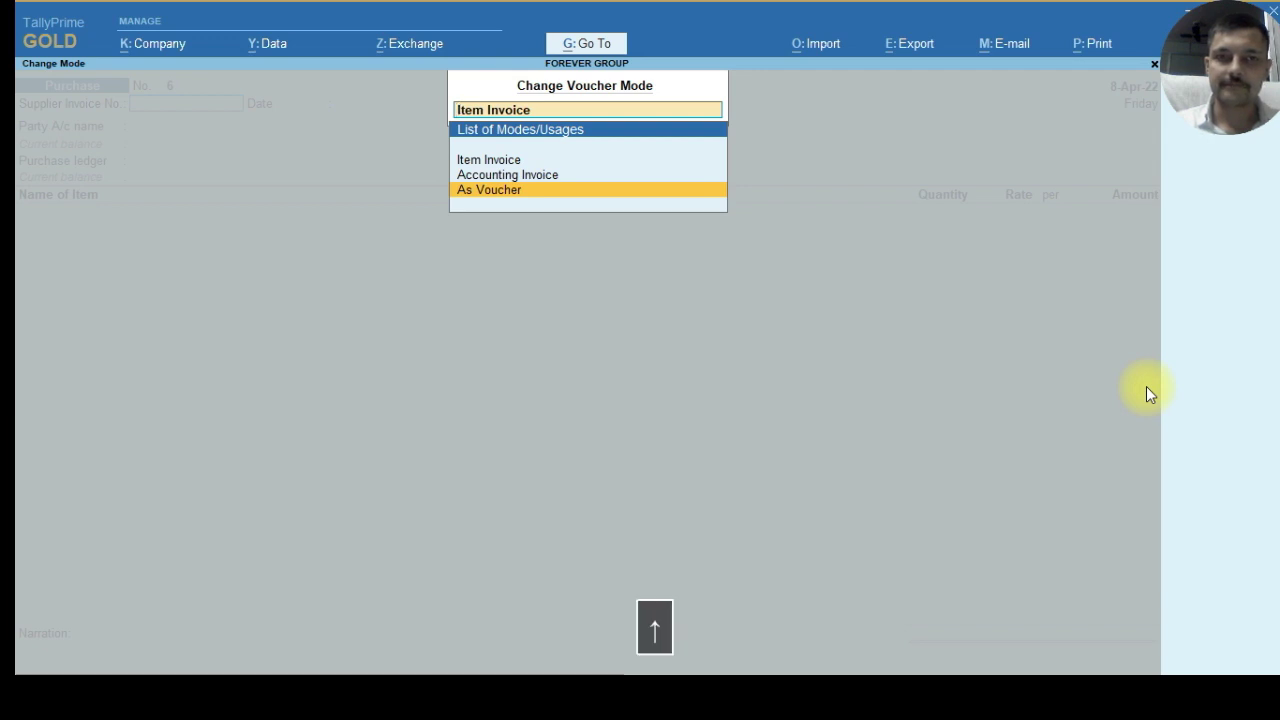
key(Down)
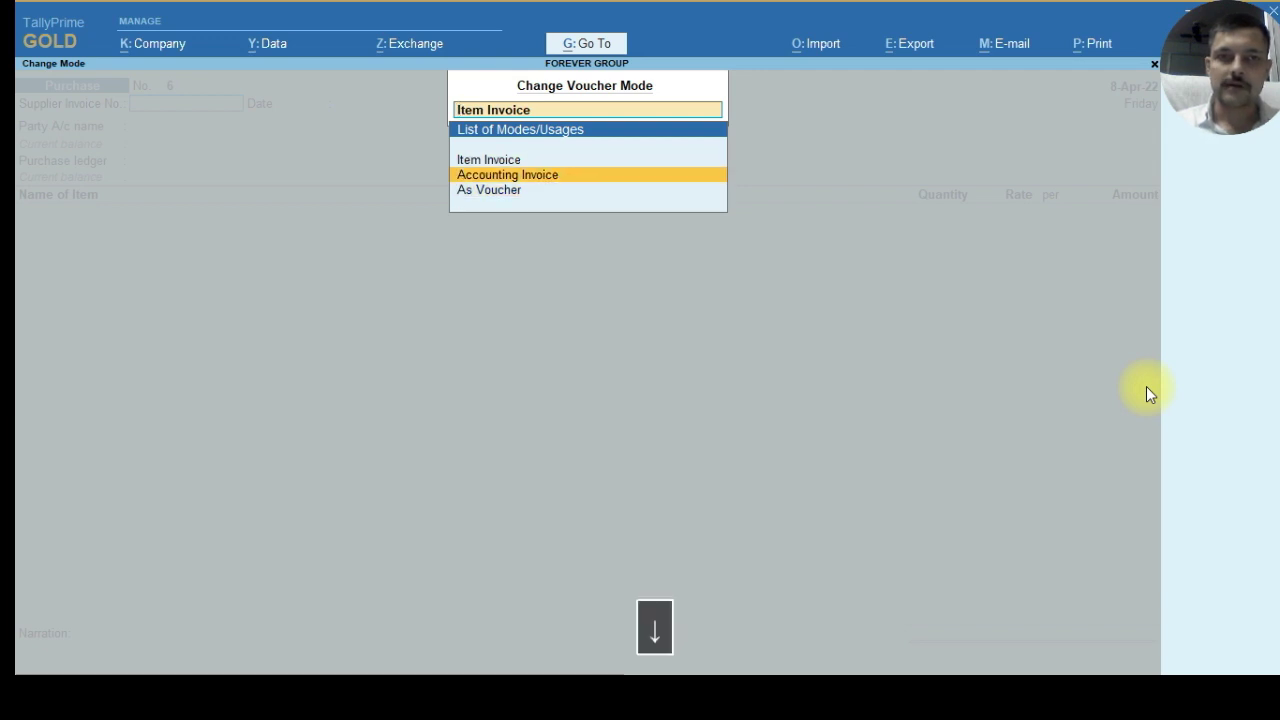
key(Return)
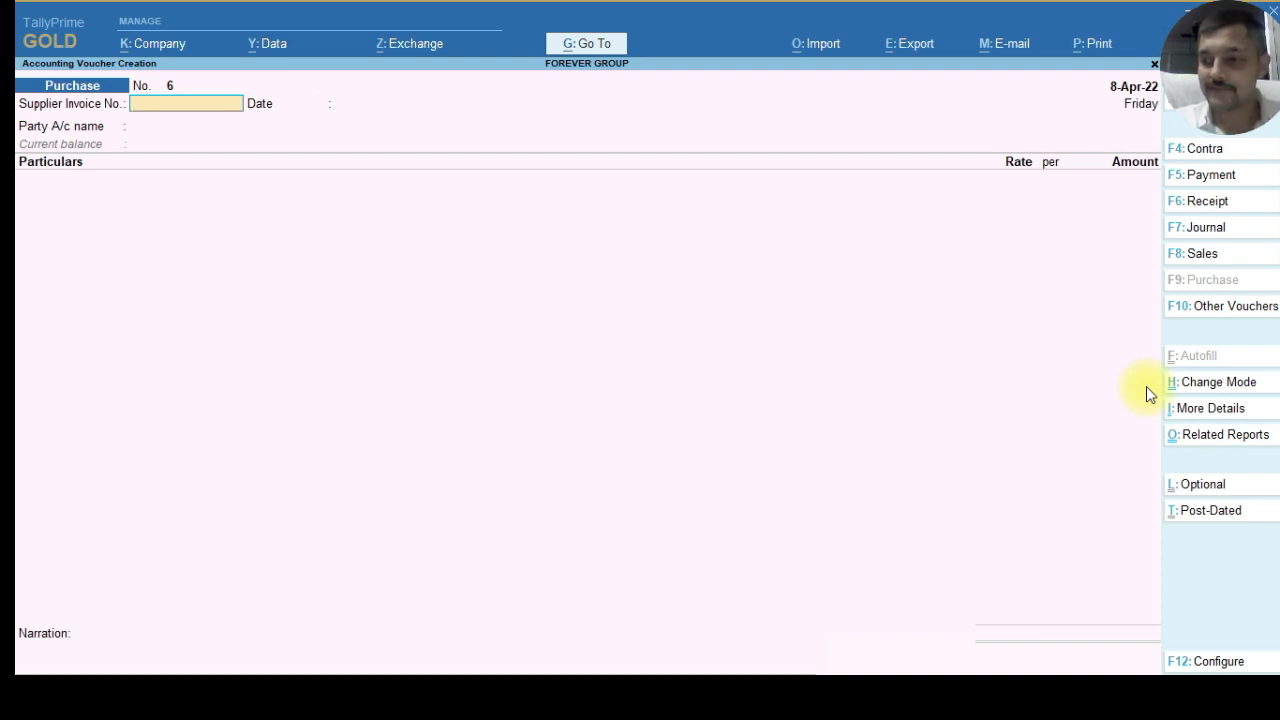
Enter SSPL/103 as the supplier invoice number and accept 8-Apr-22 as its date.
text(SSPL)
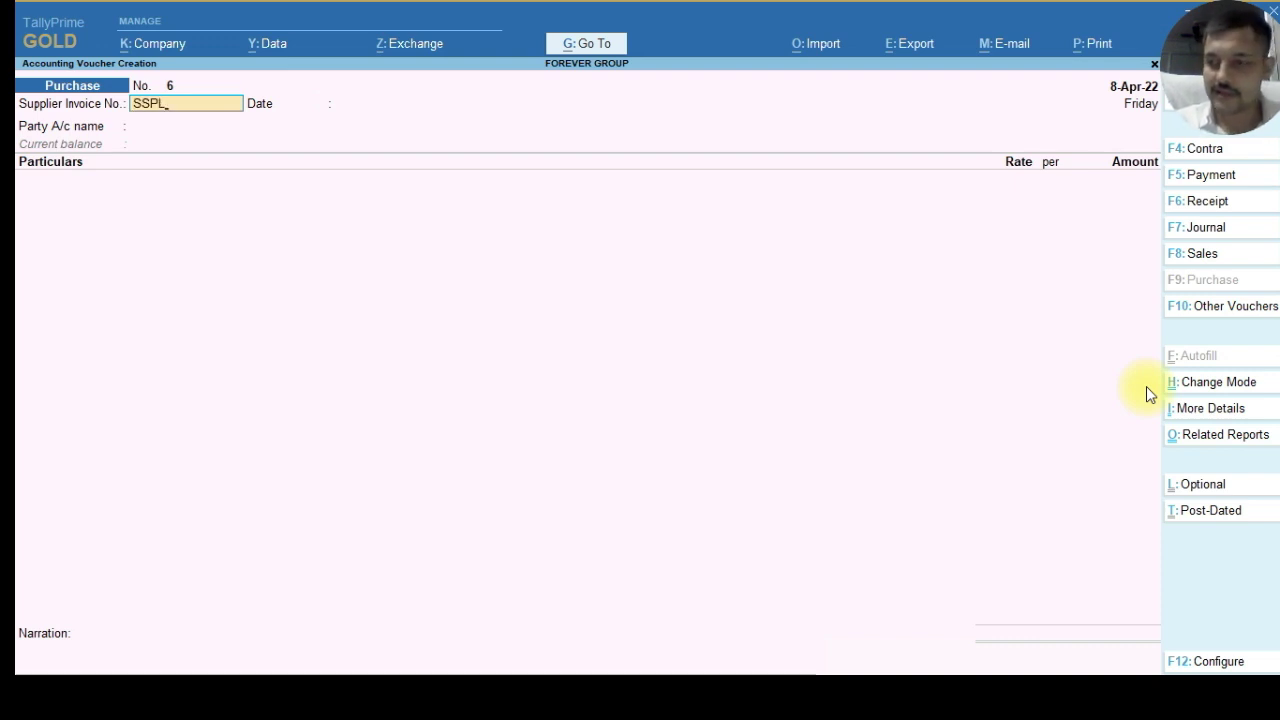
text(/103)
key(Return)
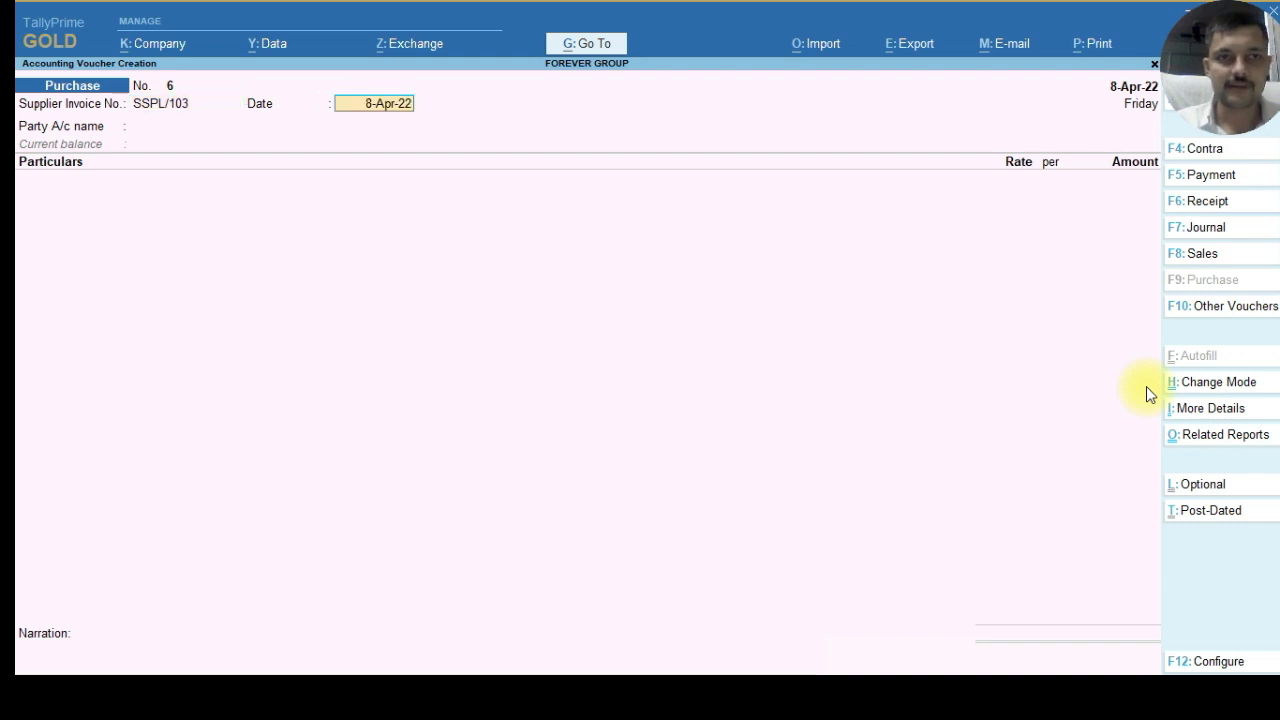
key(Return)
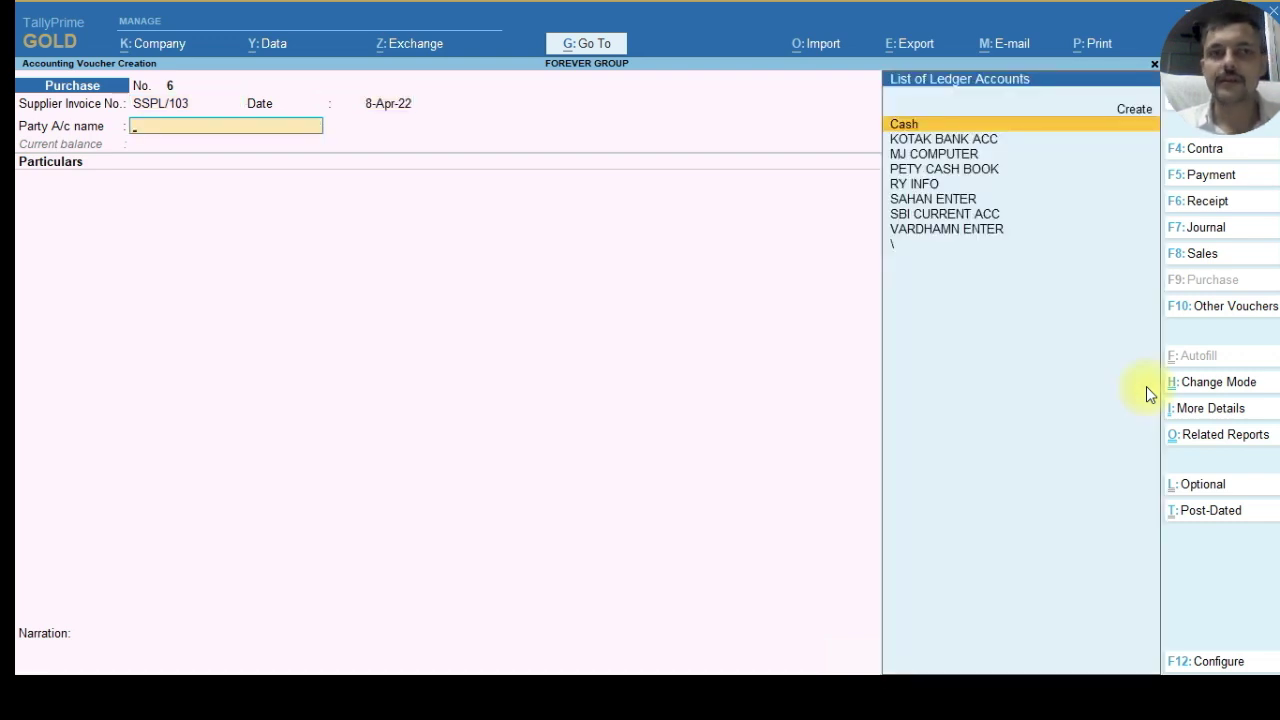
Create a party ledger named SRIKANT SERVICES under Sundry Creditors and accept its default party details in the voucher.
key(Down)
key(Down)
key(Down)
key(Down)
key(Down)
key(Down)
key(Down)
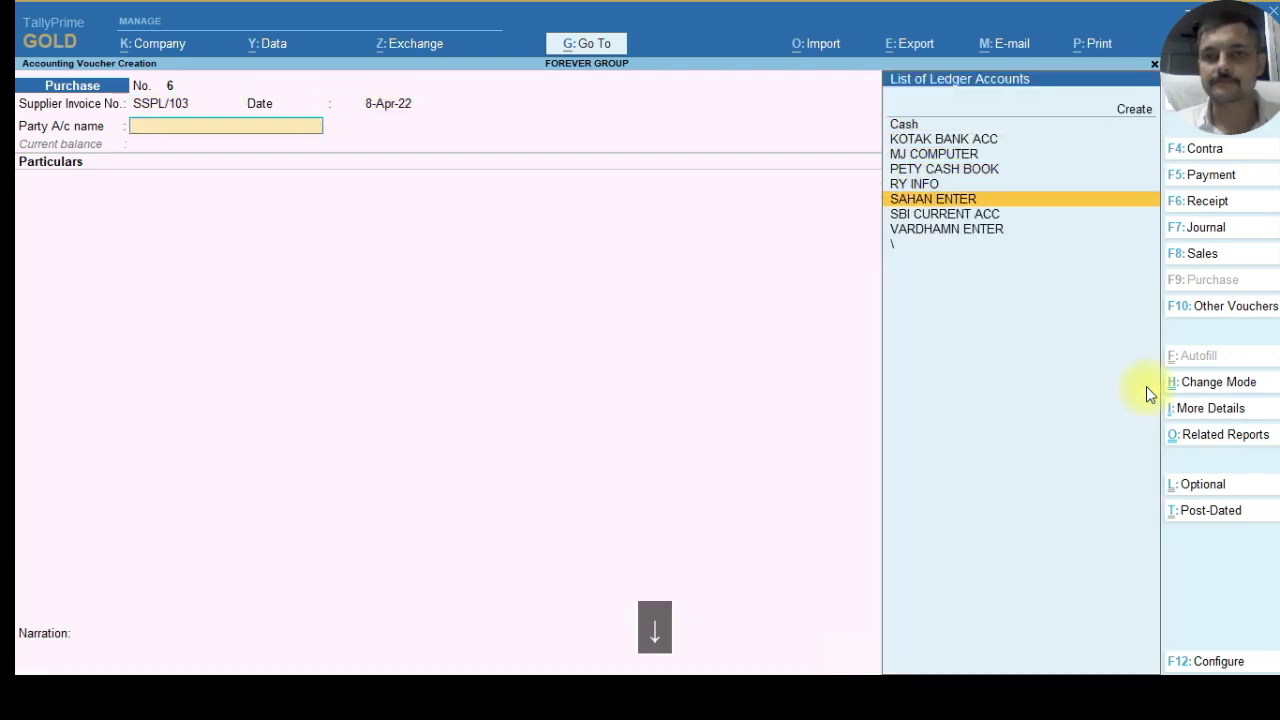
key(Up)
key(Up)
key(Up)
key(Up)
key(Up)
key(Up)
key(Up)
key(Up)
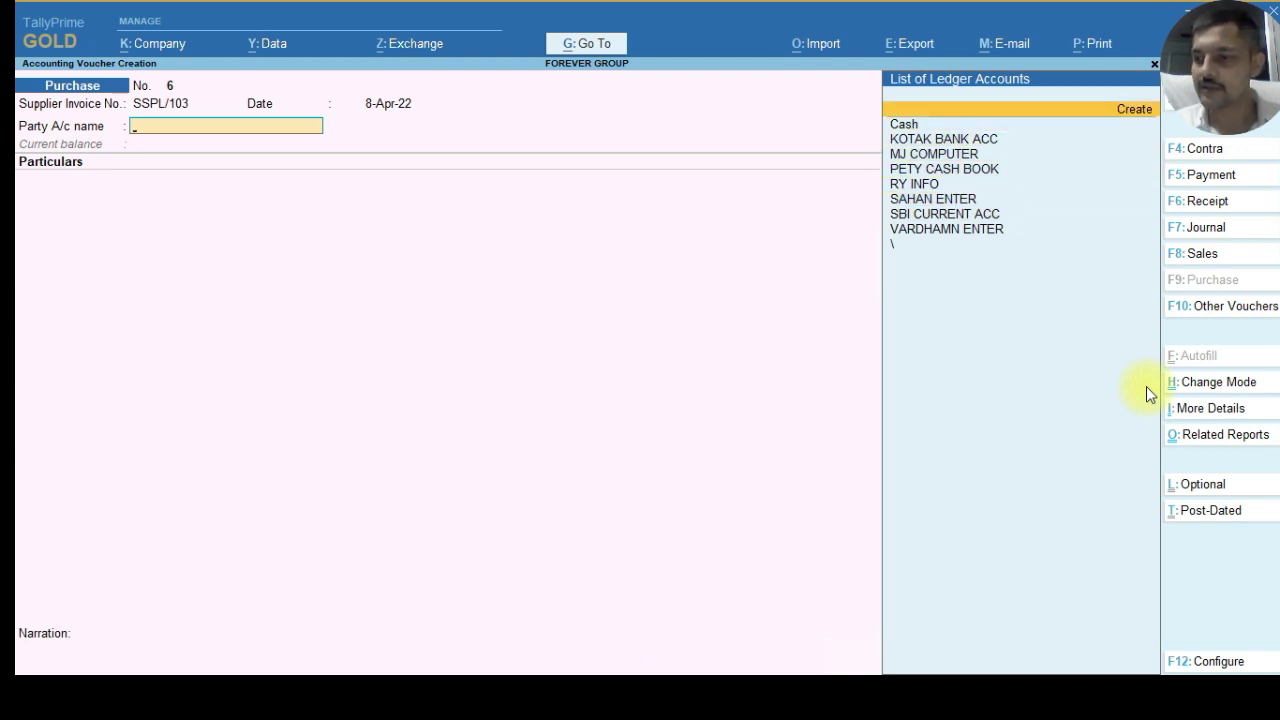
key(Return)
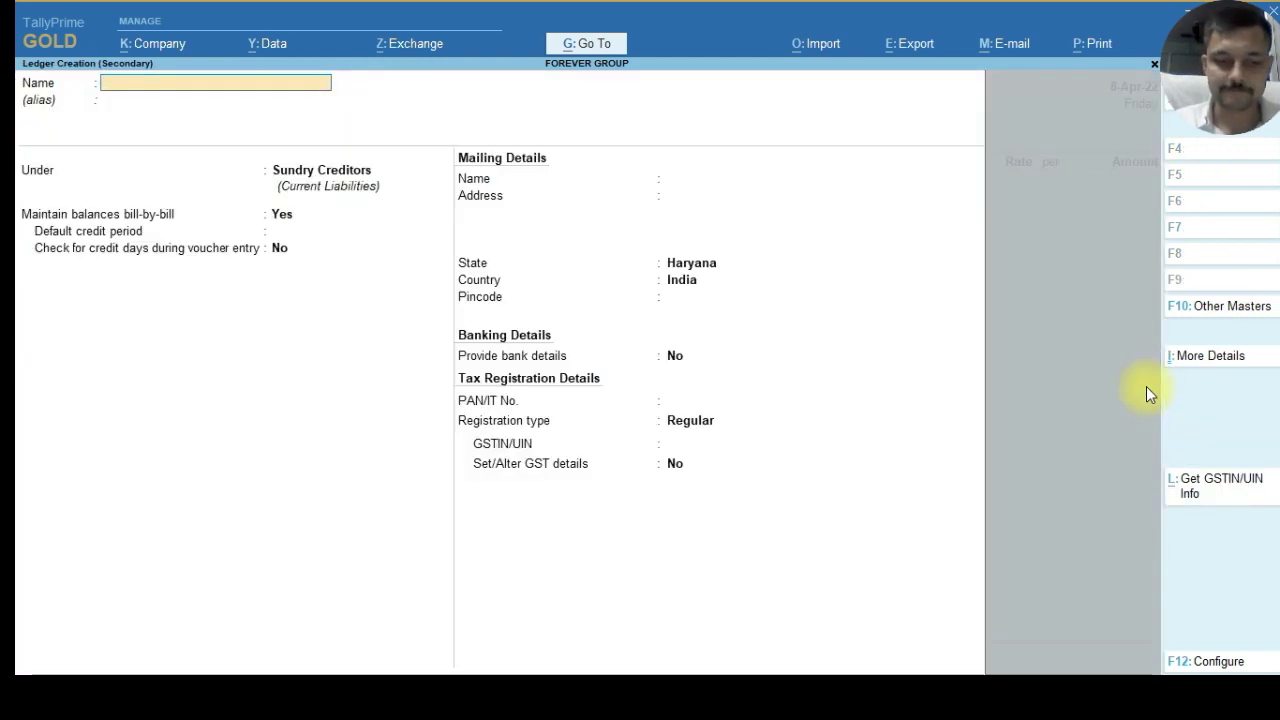
text(SRIKANT S)
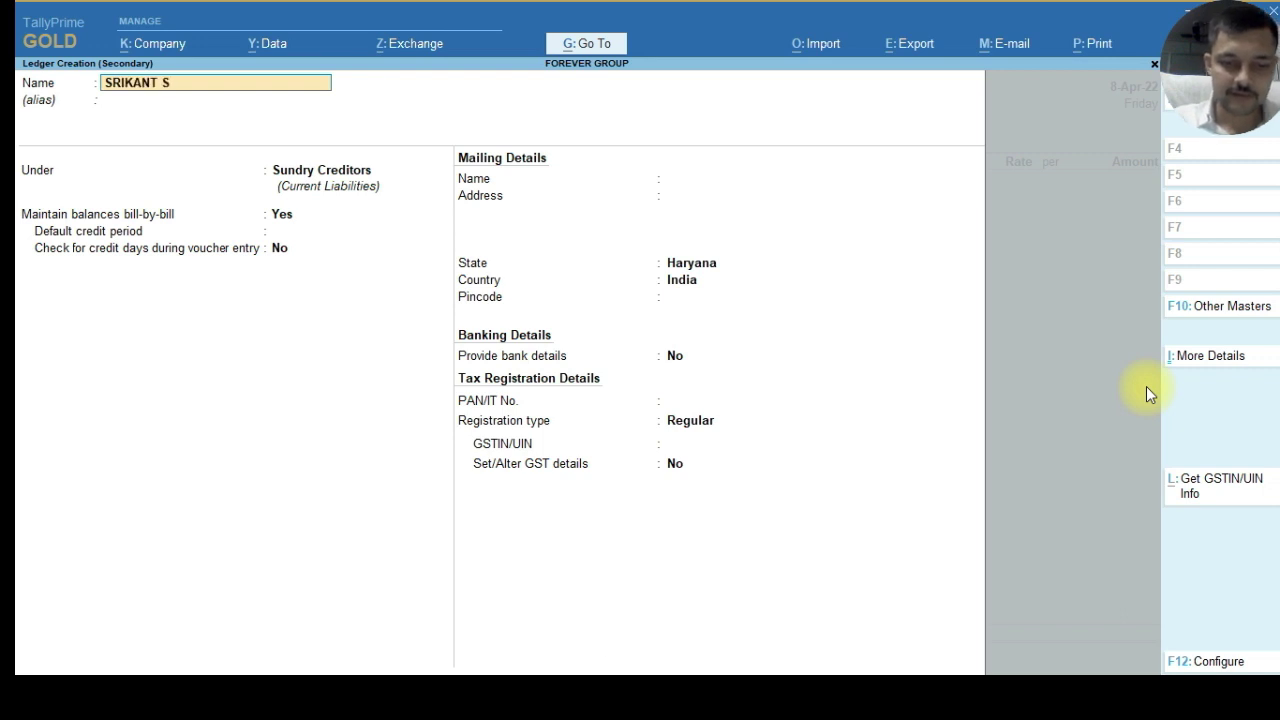
text(ERVICES)
key(Return)
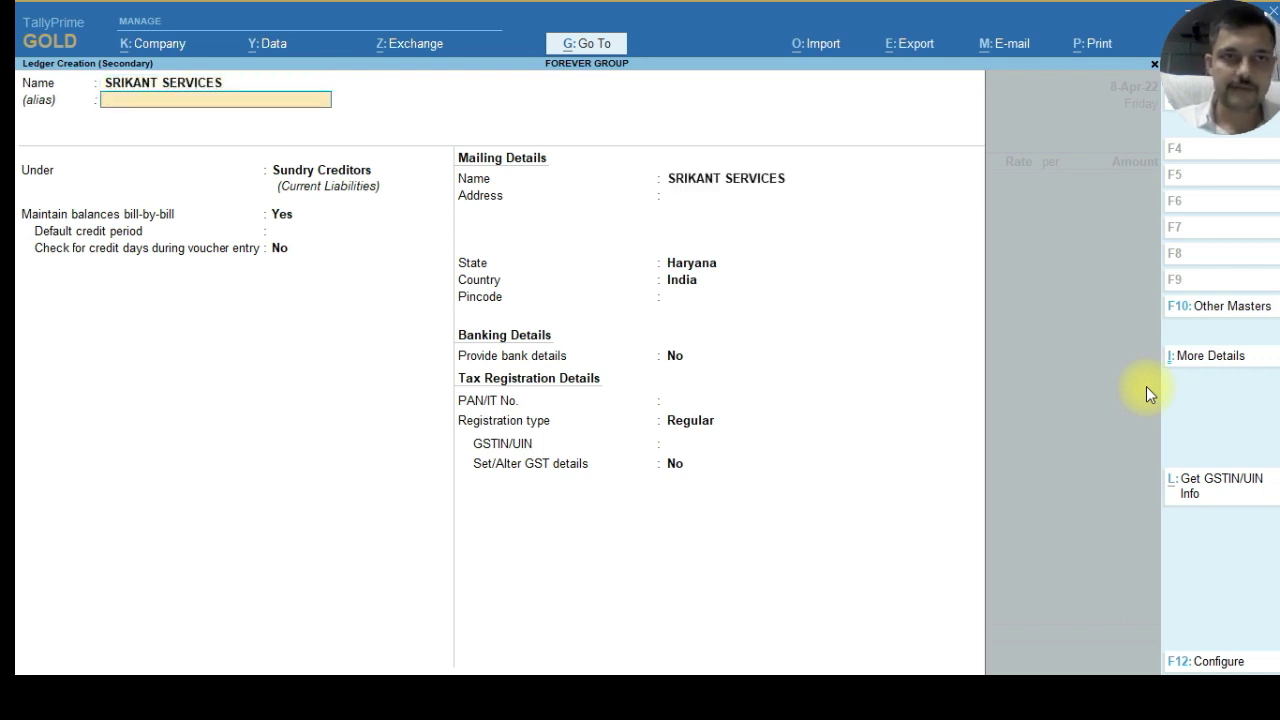
key(Return)
key(ctrl+a)
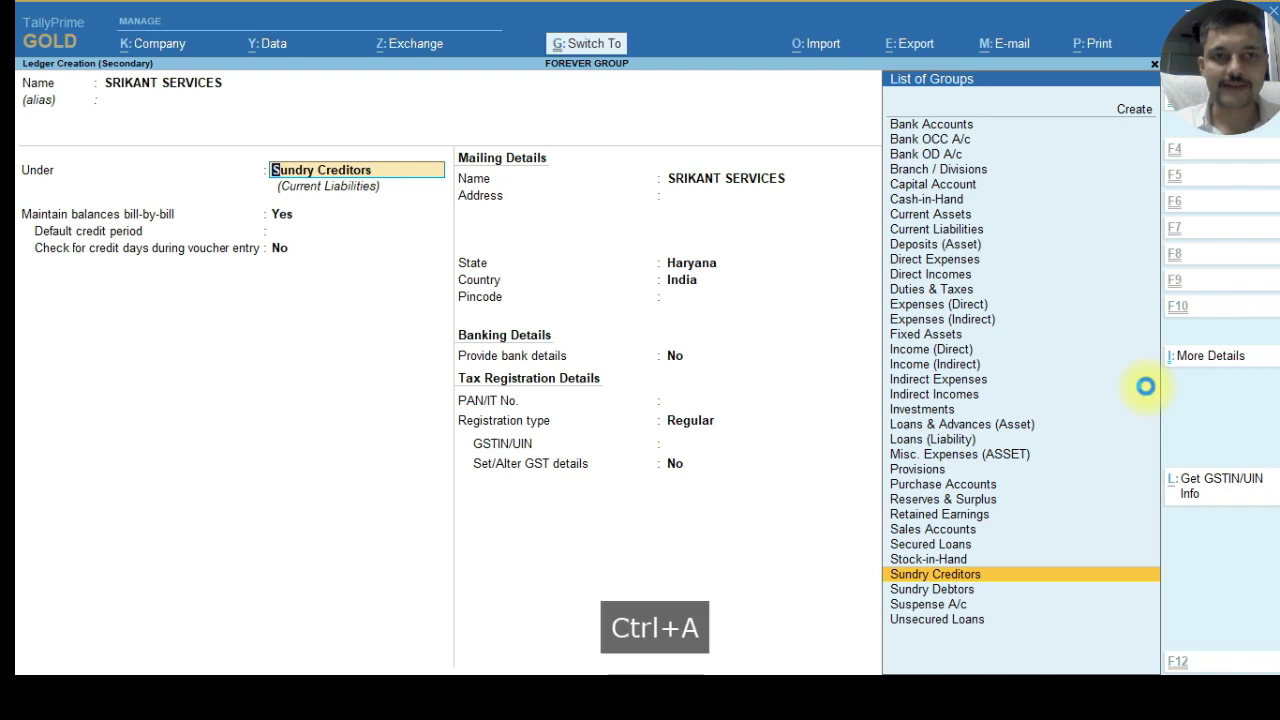
key(ctrl+a)
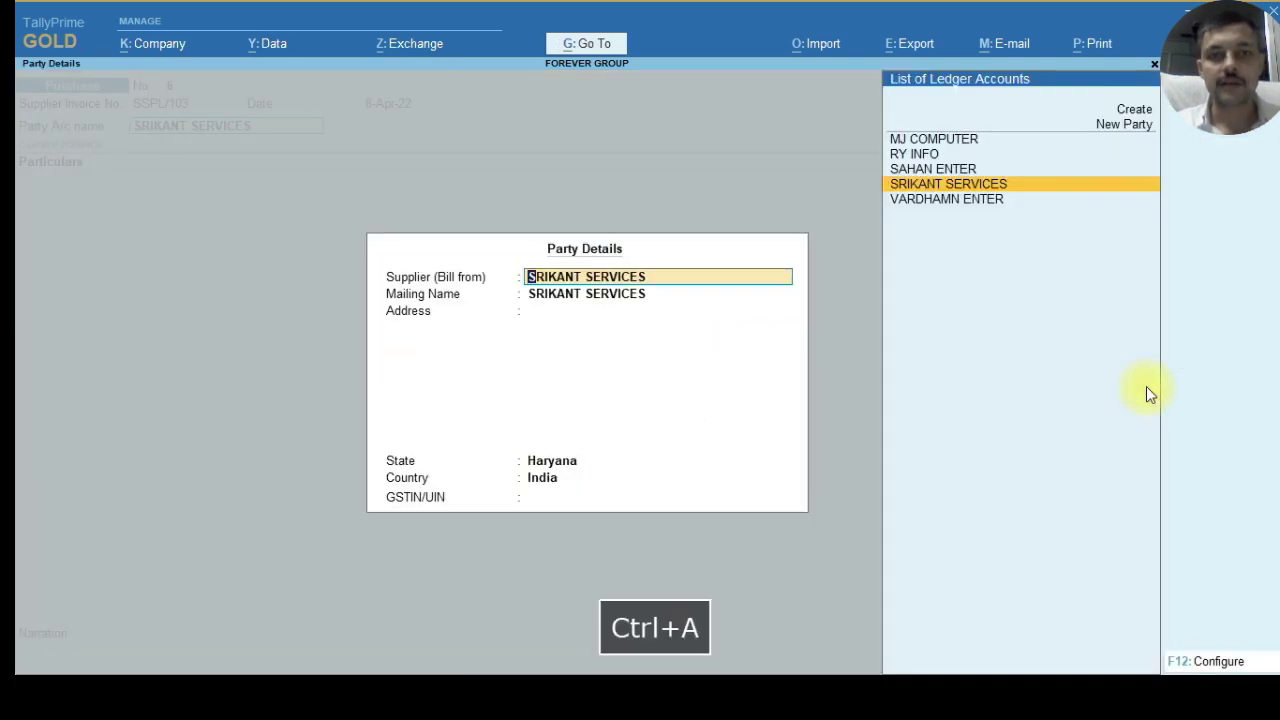
key(ctrl+a)
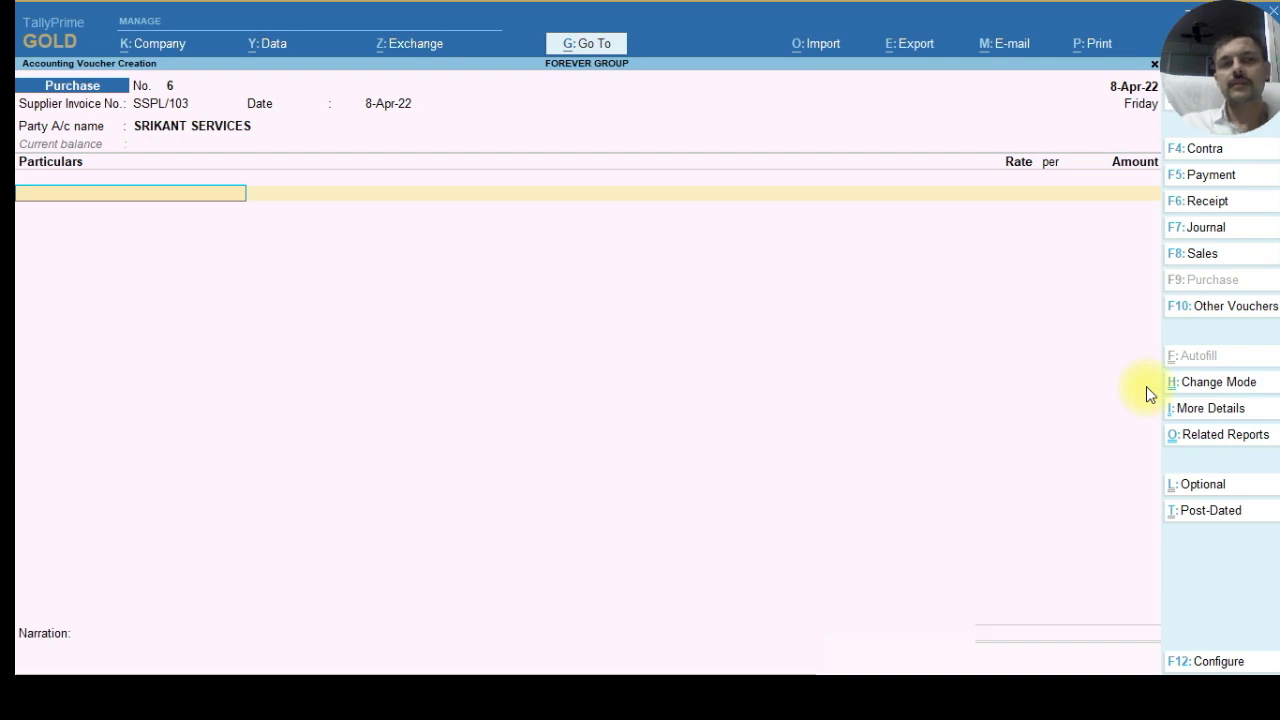
Go back to the voucher's party account and replace it with Cash.
key(BackSpace)
key(BackSpace)
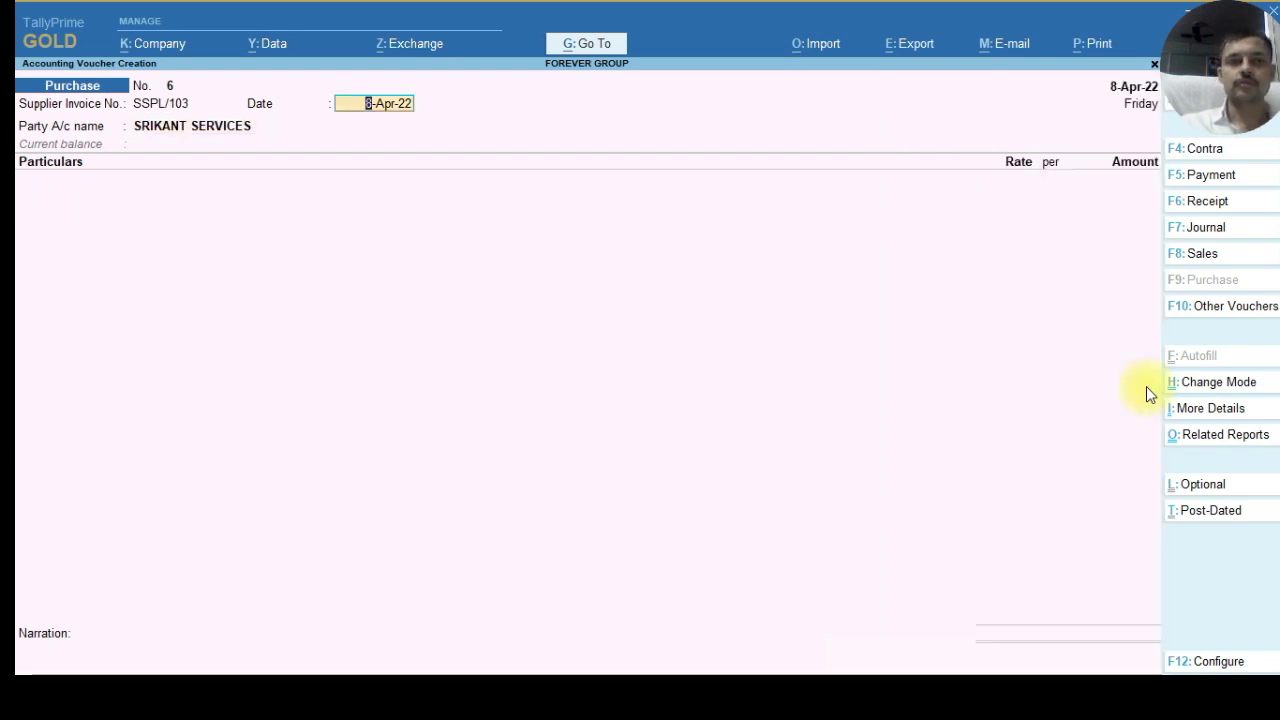
key(Return)
key(Up)
key(Up)
key(Up)
key(Up)
key(Up)
key(Up)
key(Up)
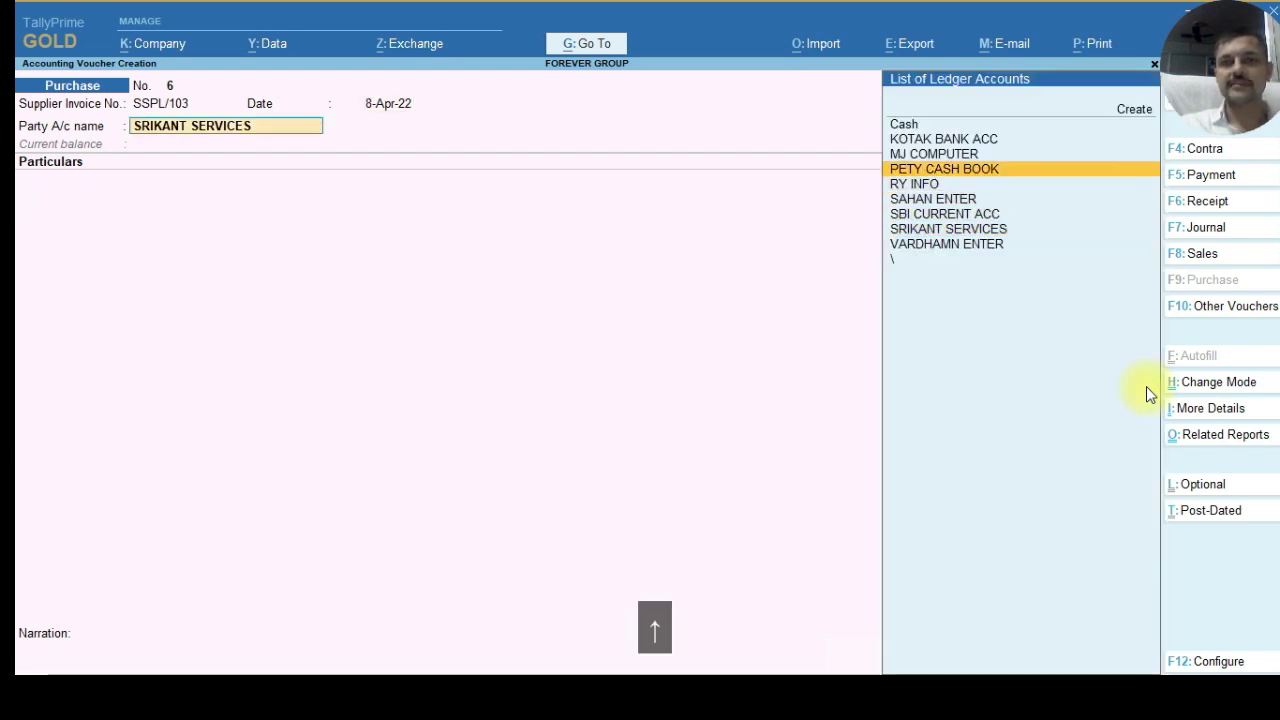
key(Return)
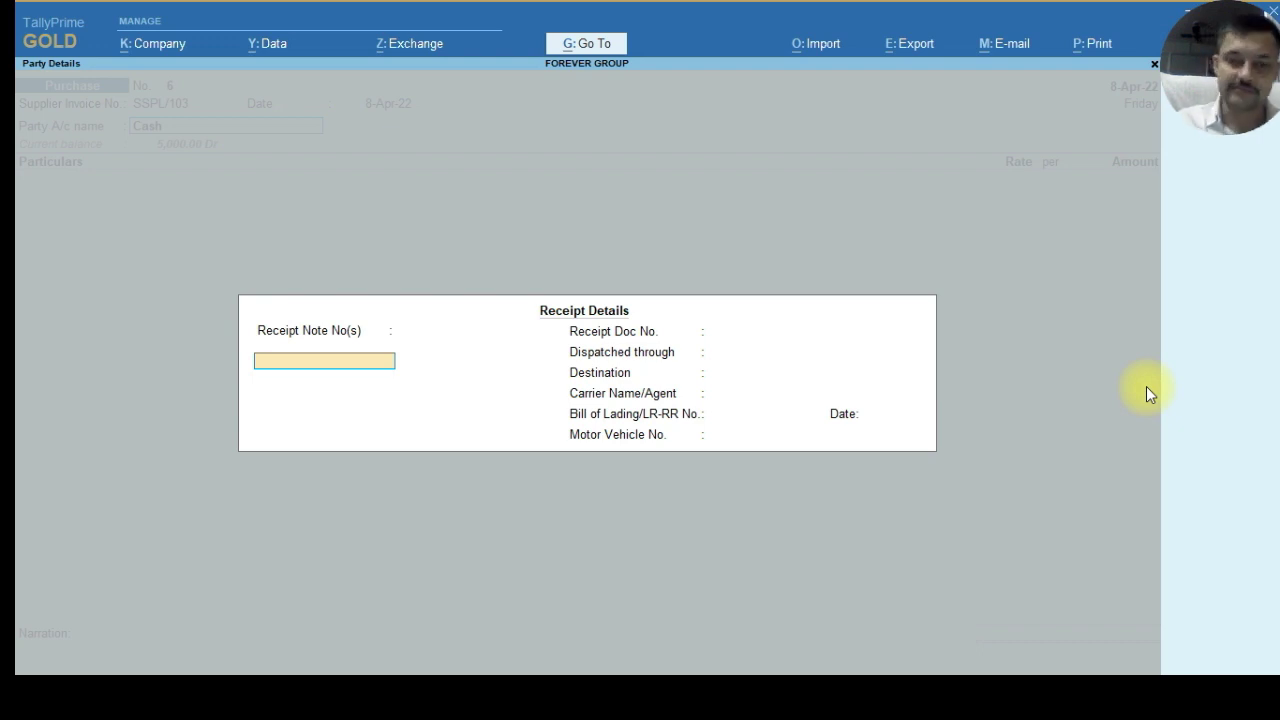
key(Return)
Set the party account to SBI CURRENT ACC with SRIKANT SERVICES as the supplier (bill from) in the party details.
key(Down)
key(Down)
key(Down)
key(Down)
key(Down)
key(Down)
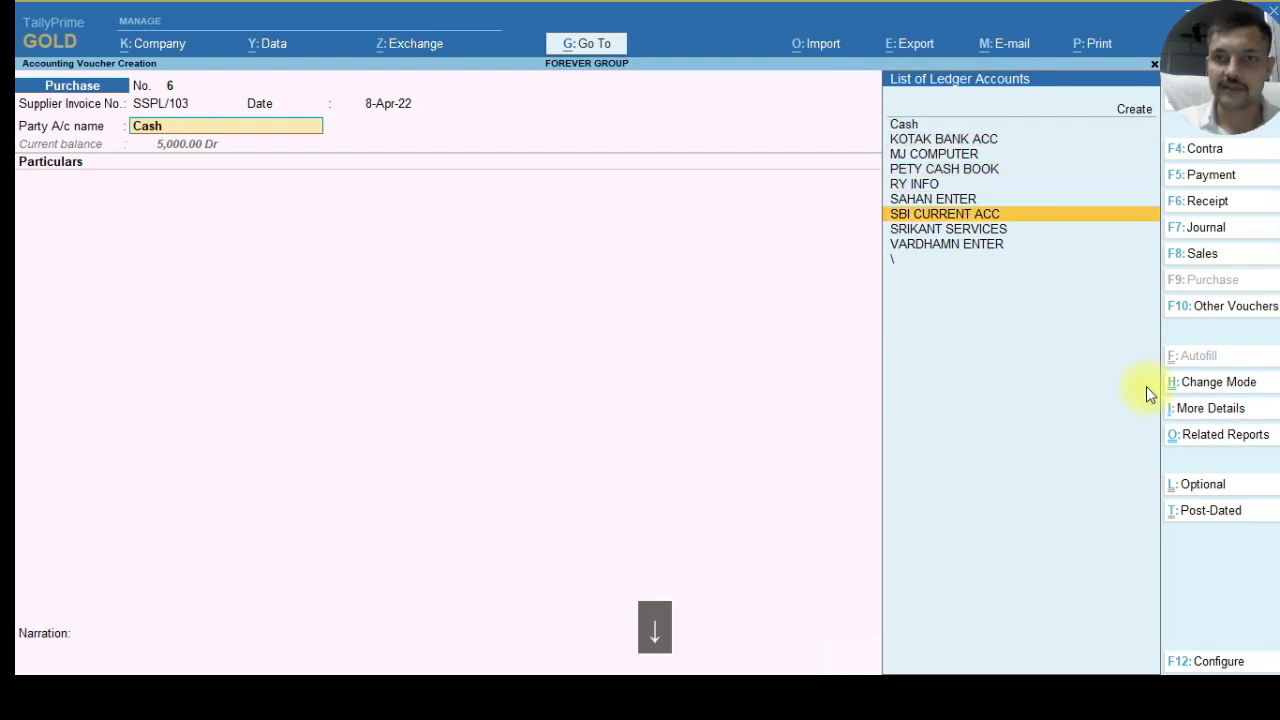
key(Return)
key(ctrl+a)
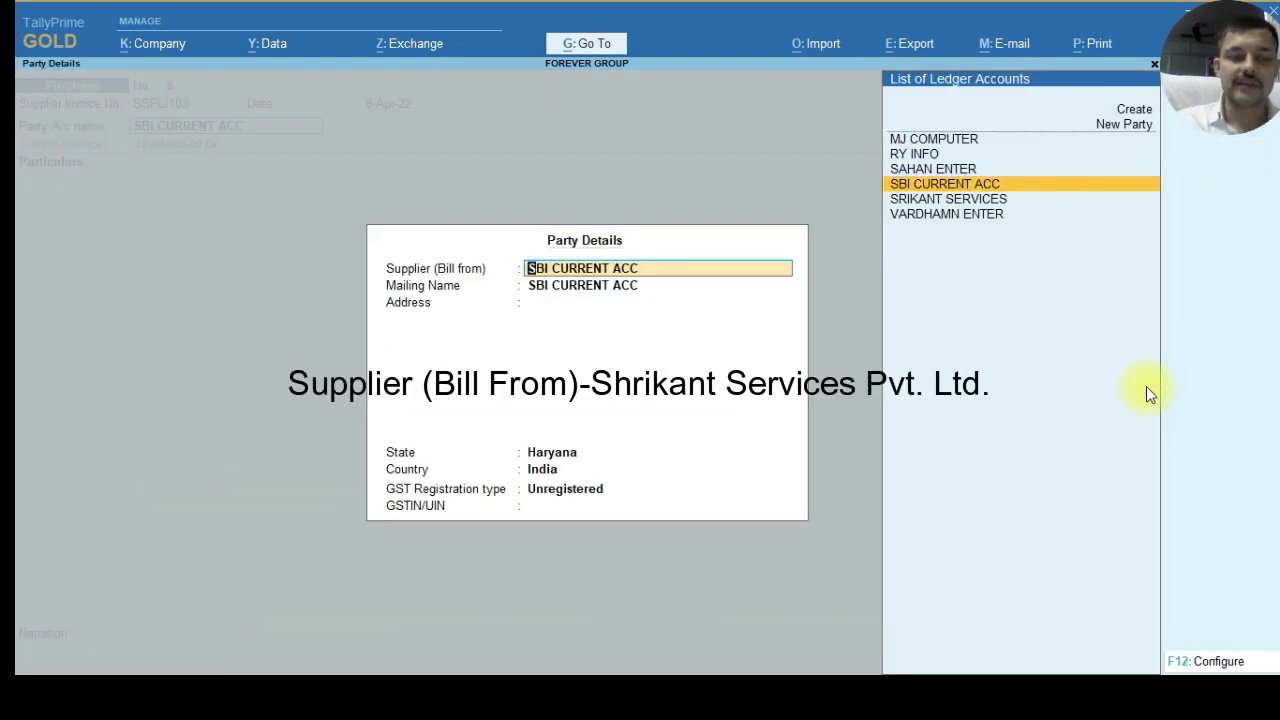
text(SRI)
key(Return)
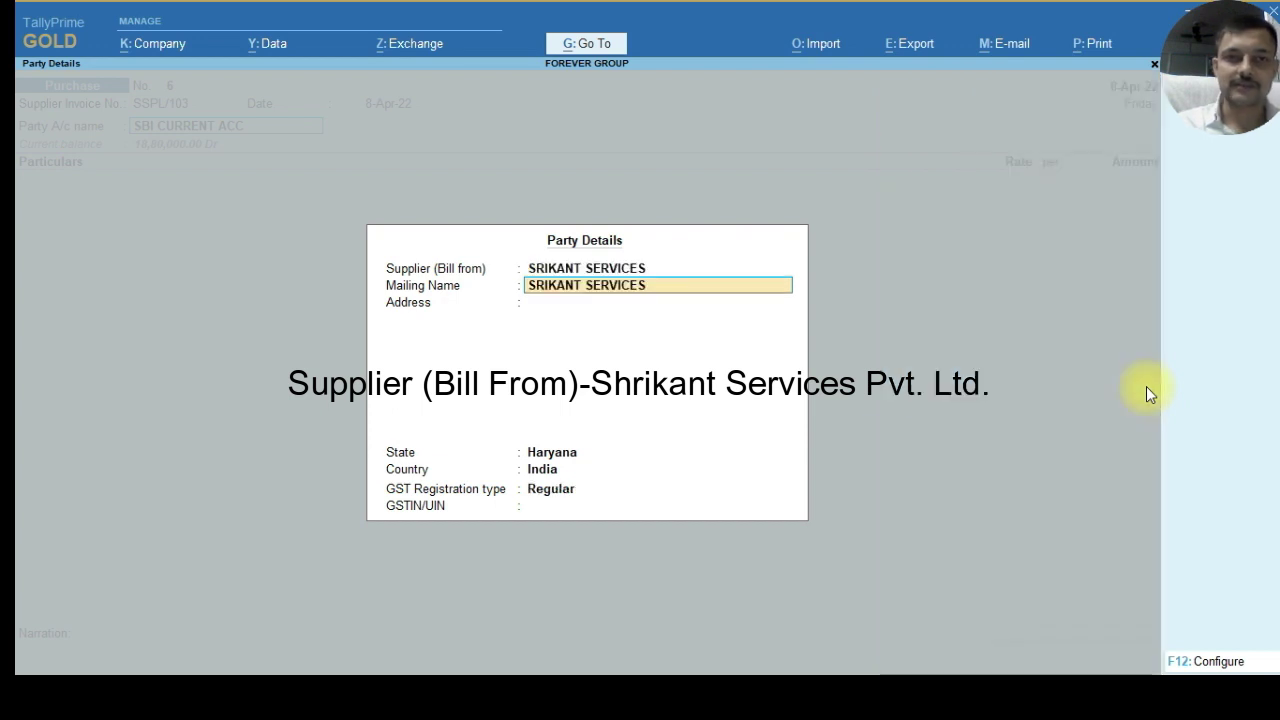
key(ctrl+a)
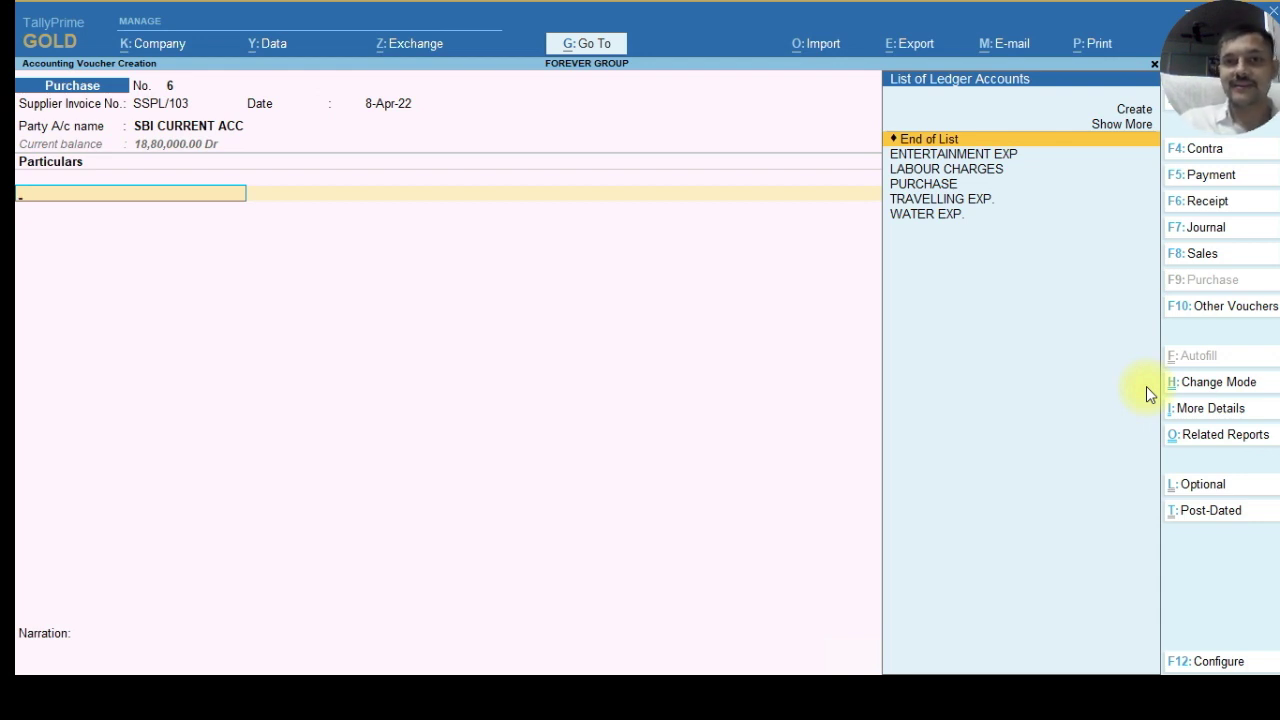
Add the PURCHASE ledger with an amount of 10000 and end the particulars list.
key(Down)
key(Down)
key(Down)
key(Return)
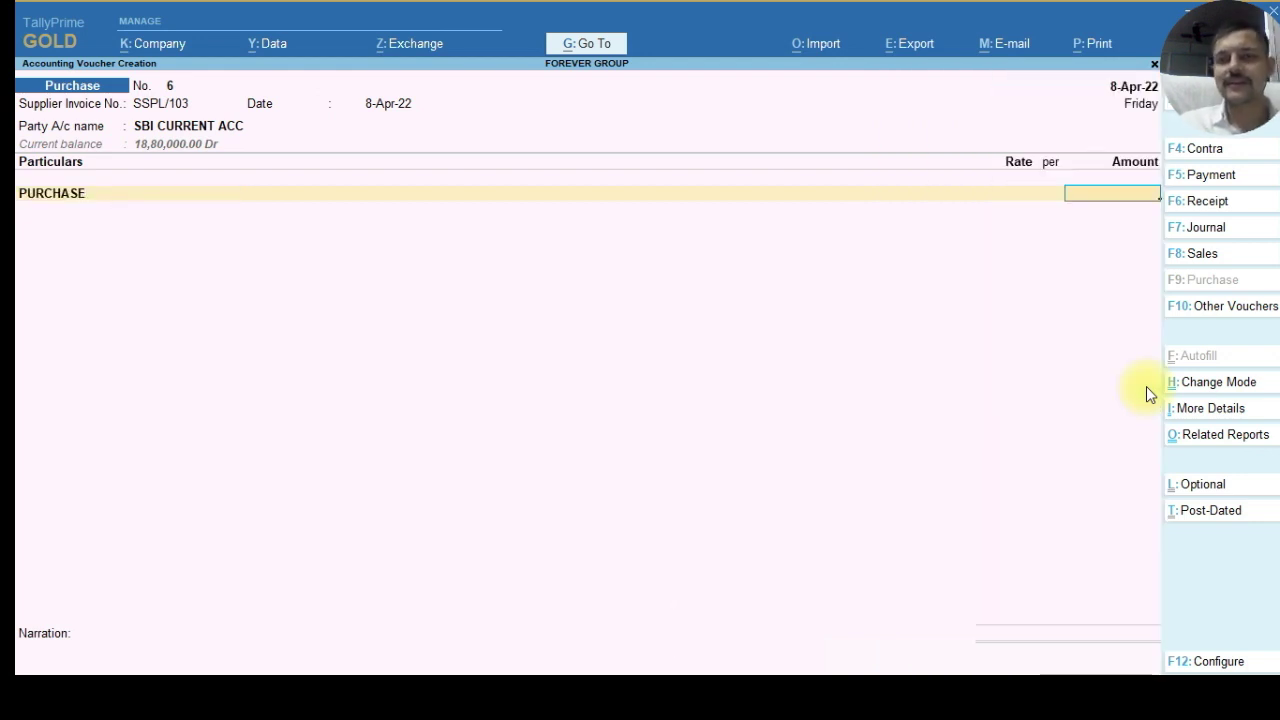
text(10000)
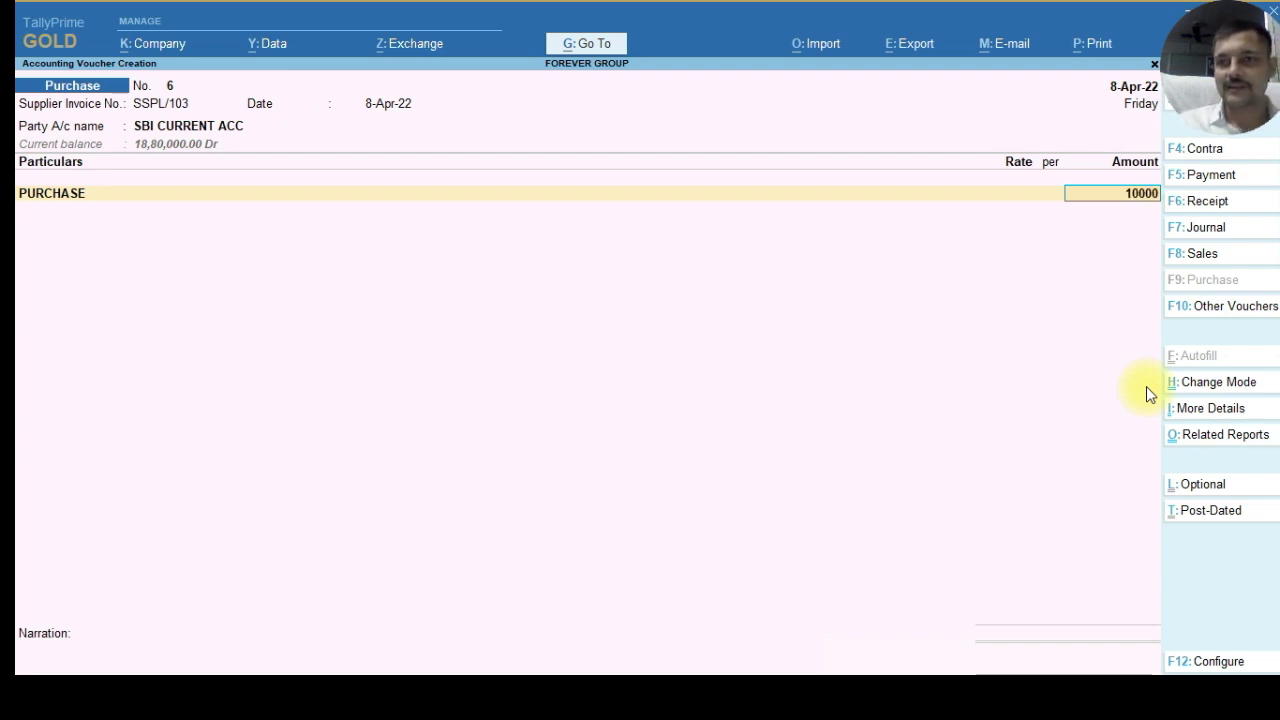
key(Return)
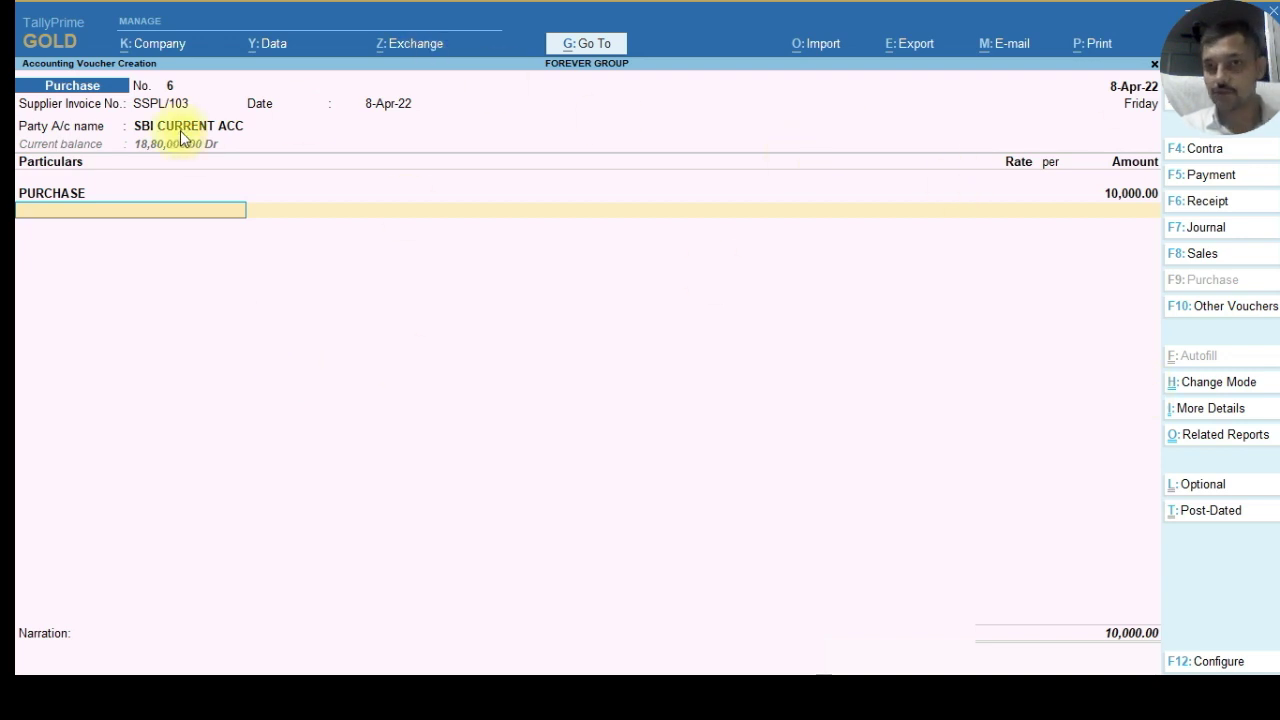
key(Return)
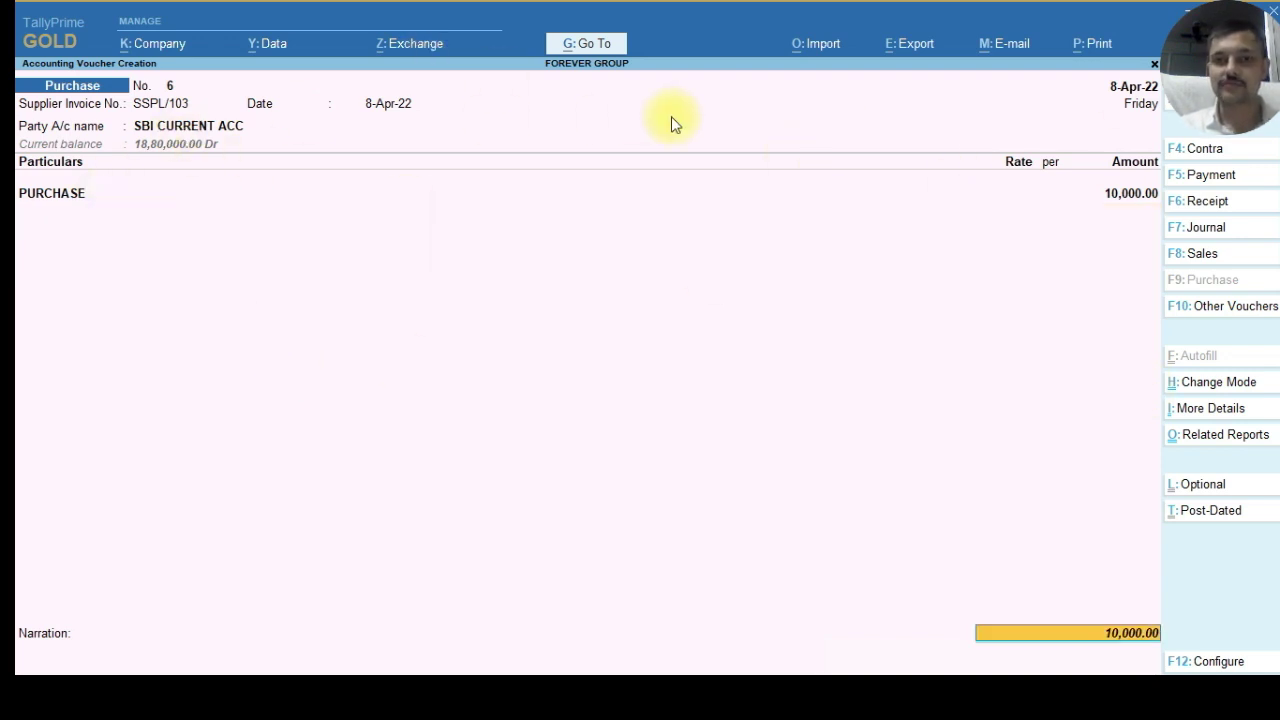
Leave the narration empty, allocate the bank payment to cheque number 435487 dated 8-Apr-22 and save the purchase voucher.
key(Return)
key(Return)
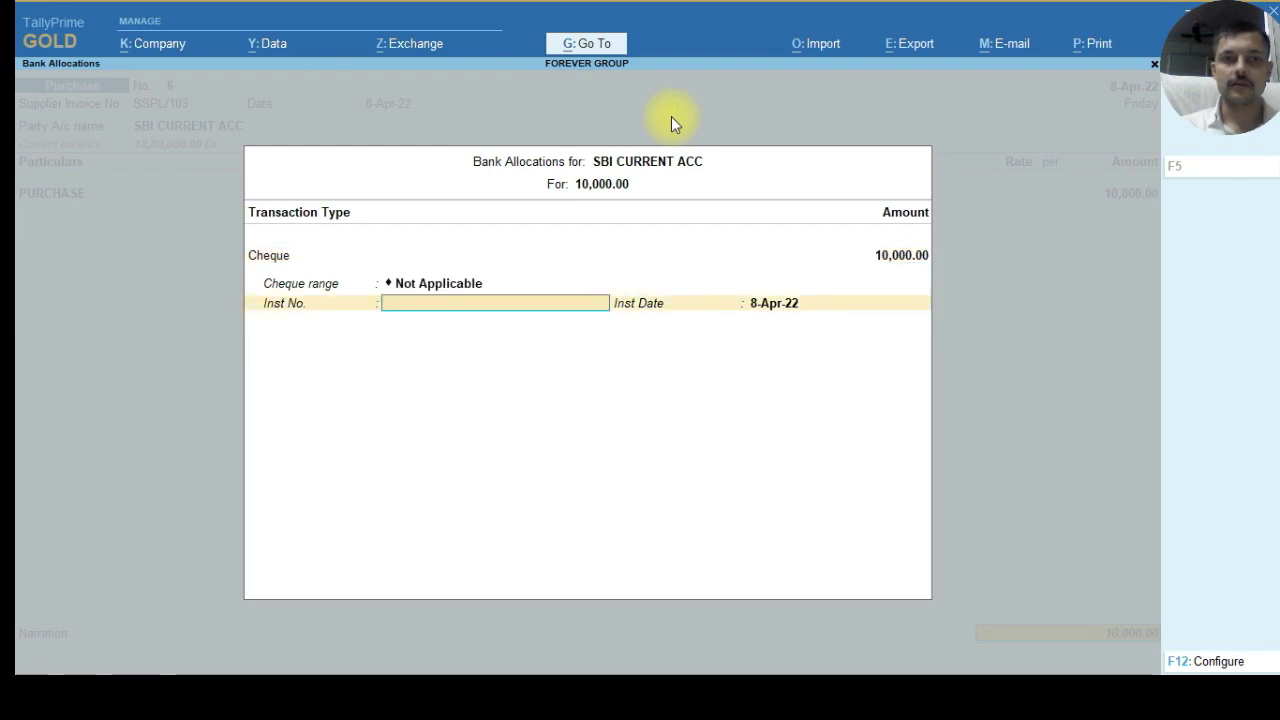
text(435487)
key(Return)
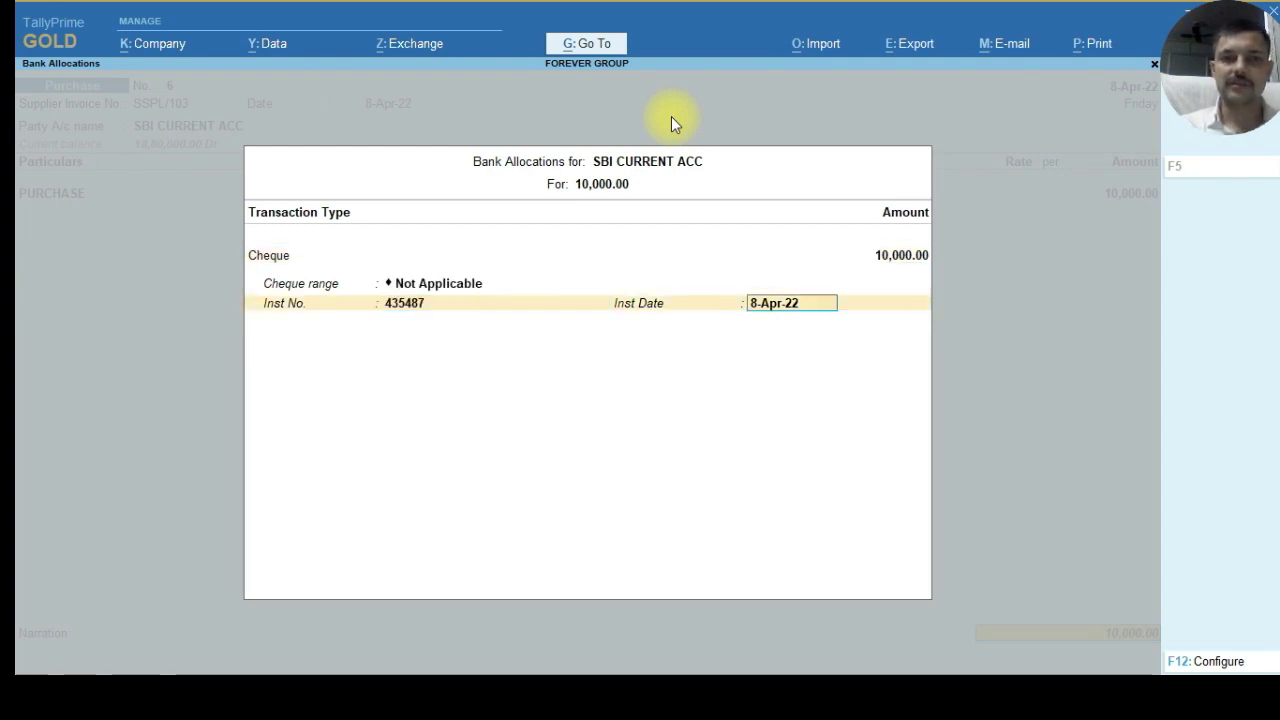
key(Return)
key(Return)
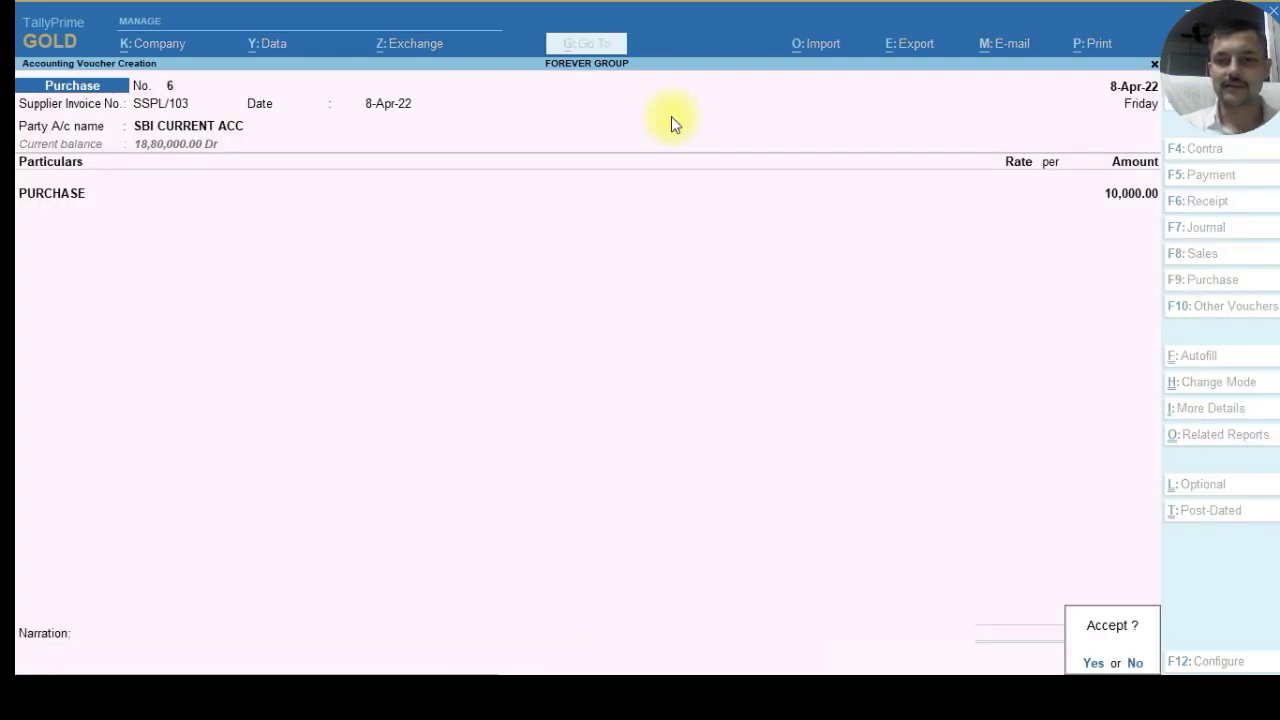
key(Return)
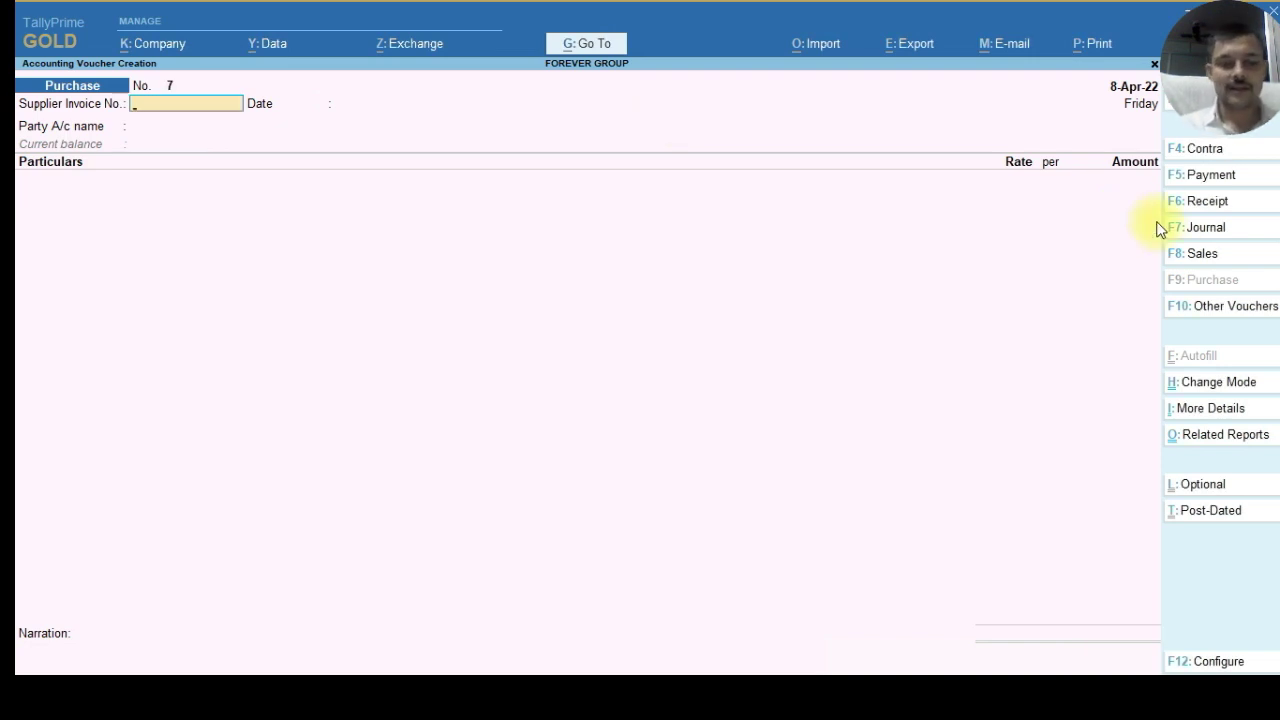
Open the voucher mode selection for the next purchase voucher.
key(ctrl+h)
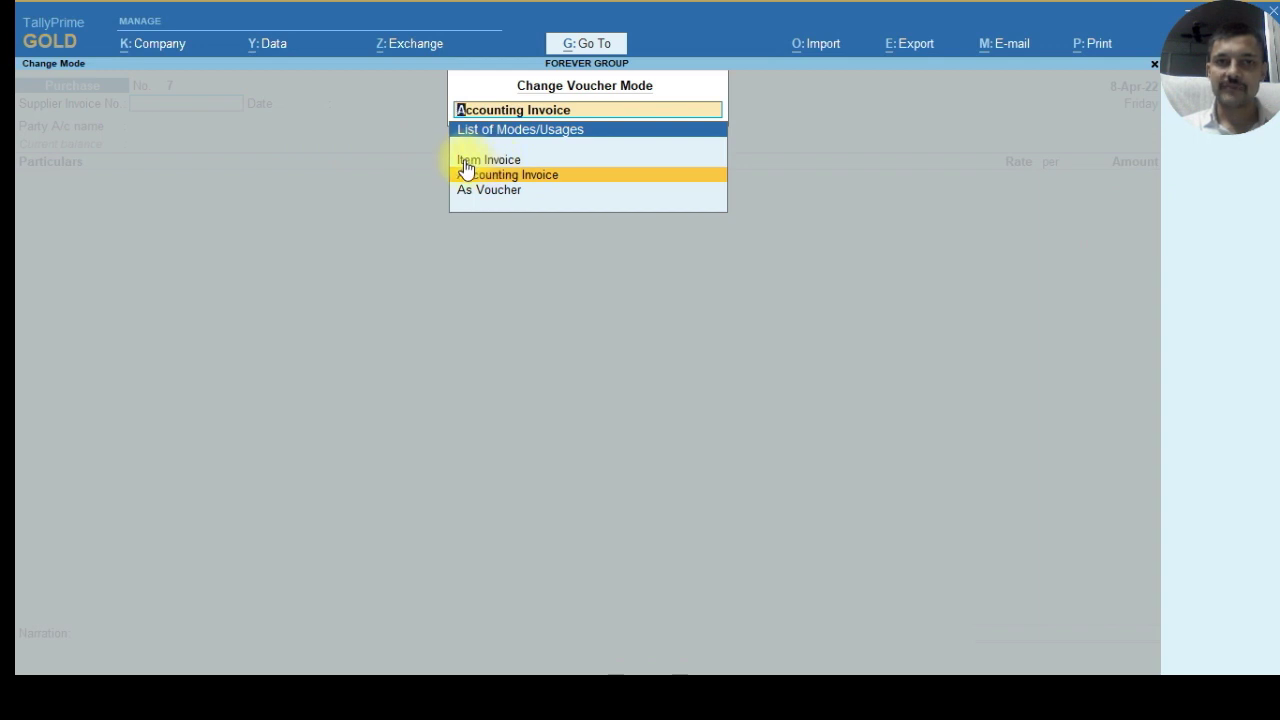